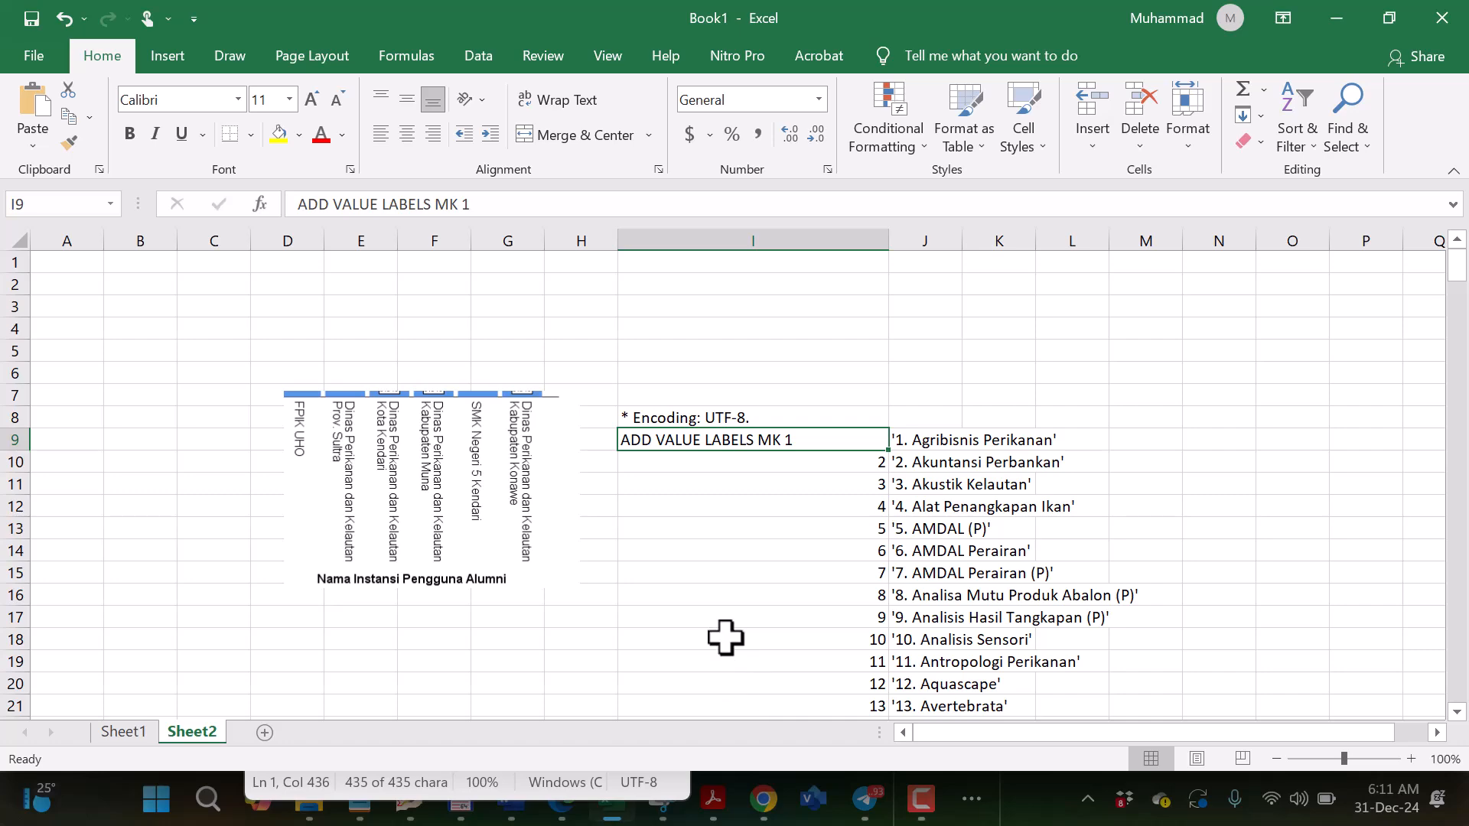
# Switch to the truli langsung jumlah.sav dataset in SPSS and open the value labels of the variable in row 10.
pyautogui.click(987, 817)
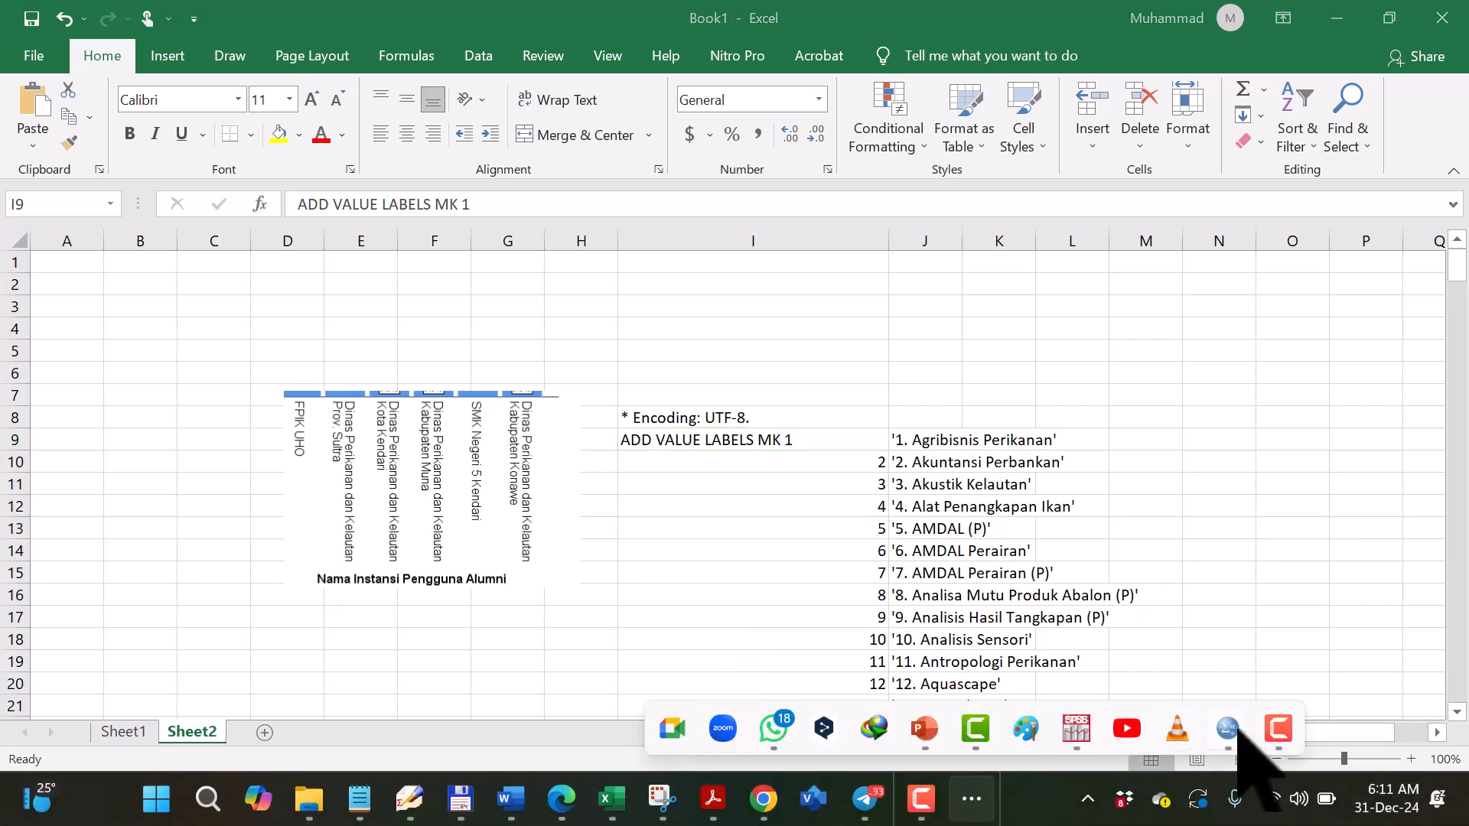
pyautogui.moveTo(1237, 729)
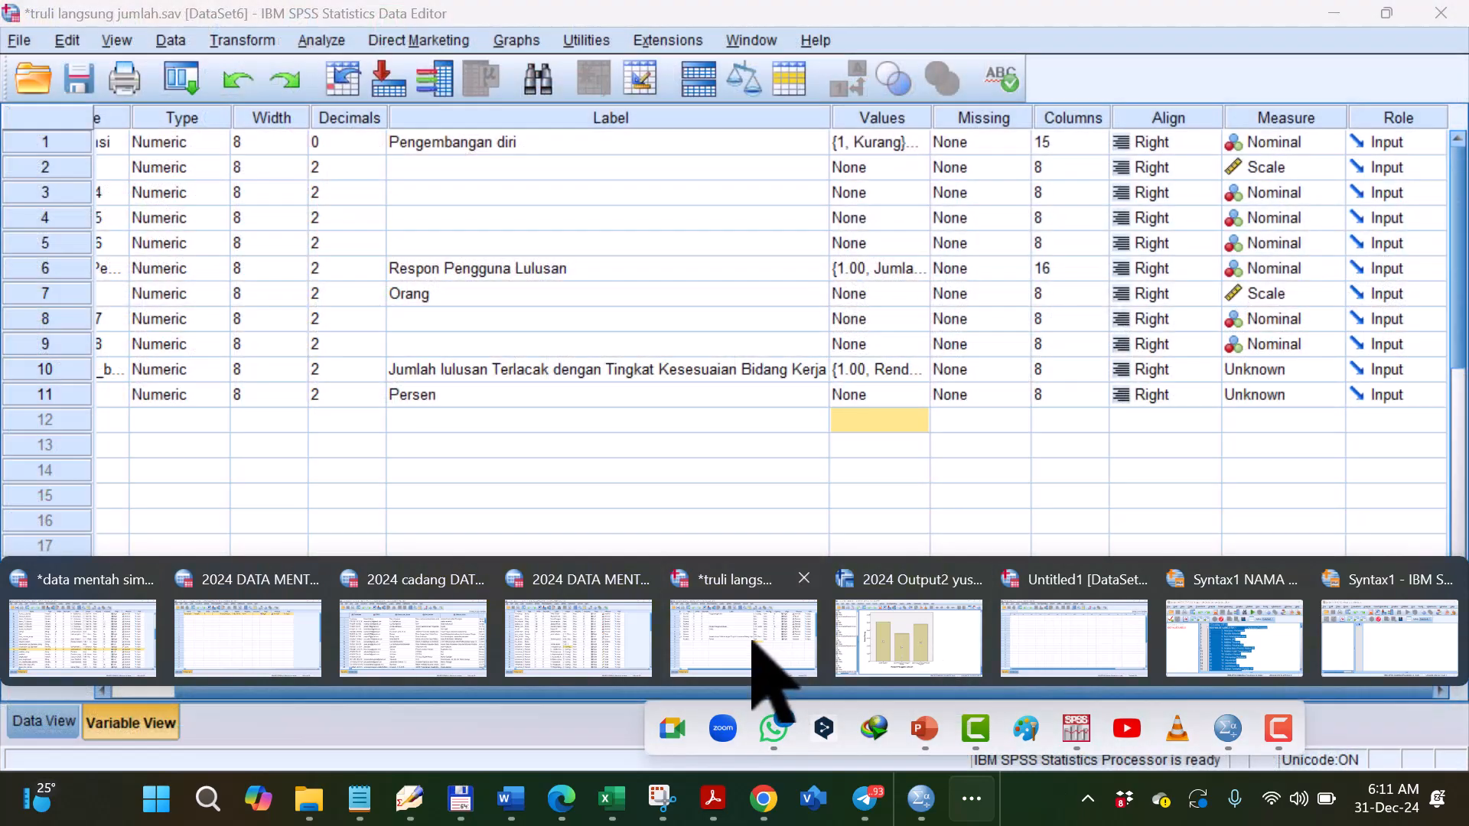
pyautogui.click(761, 604)
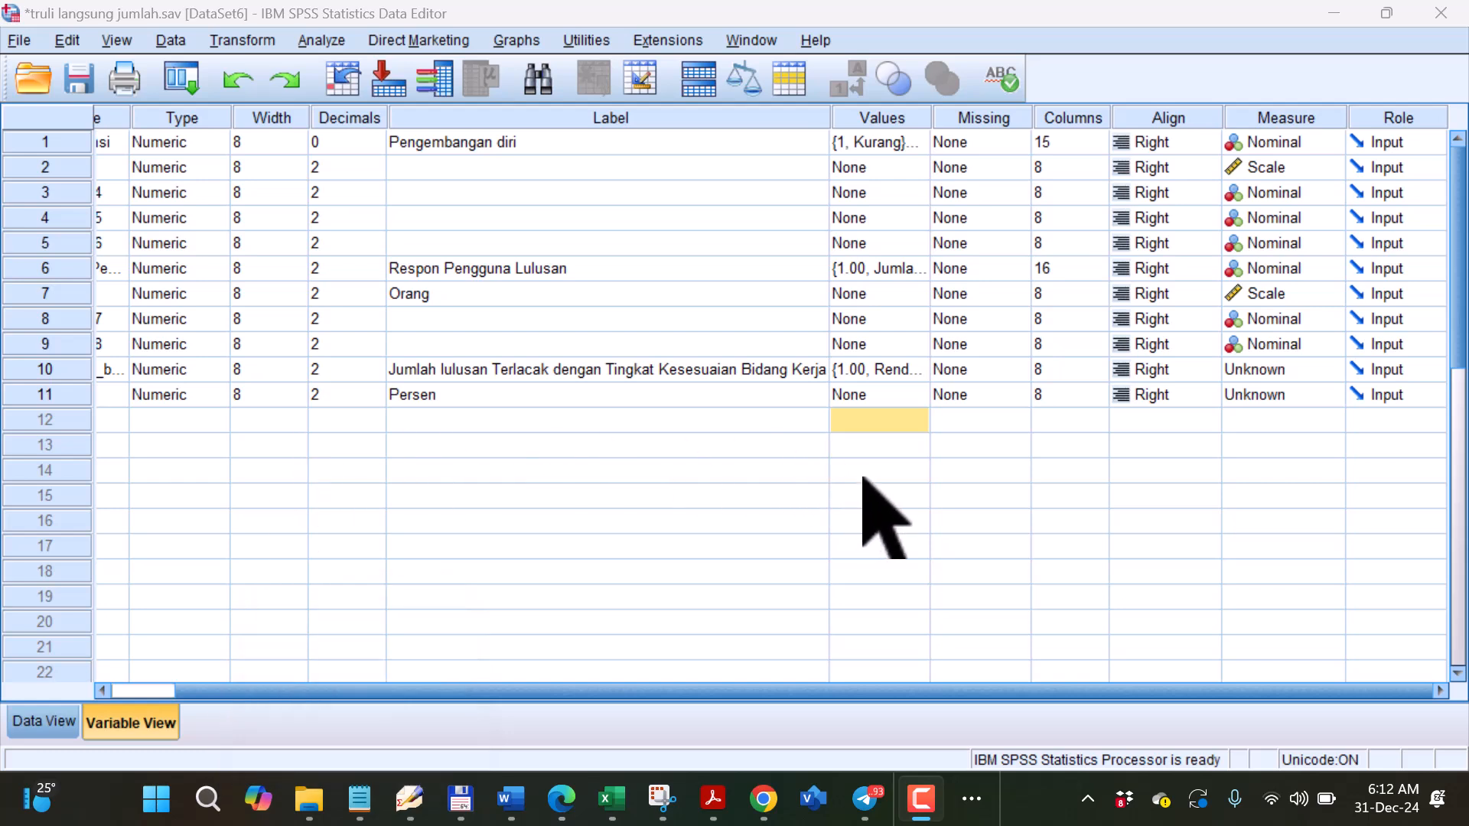
pyautogui.doubleClick(913, 370)
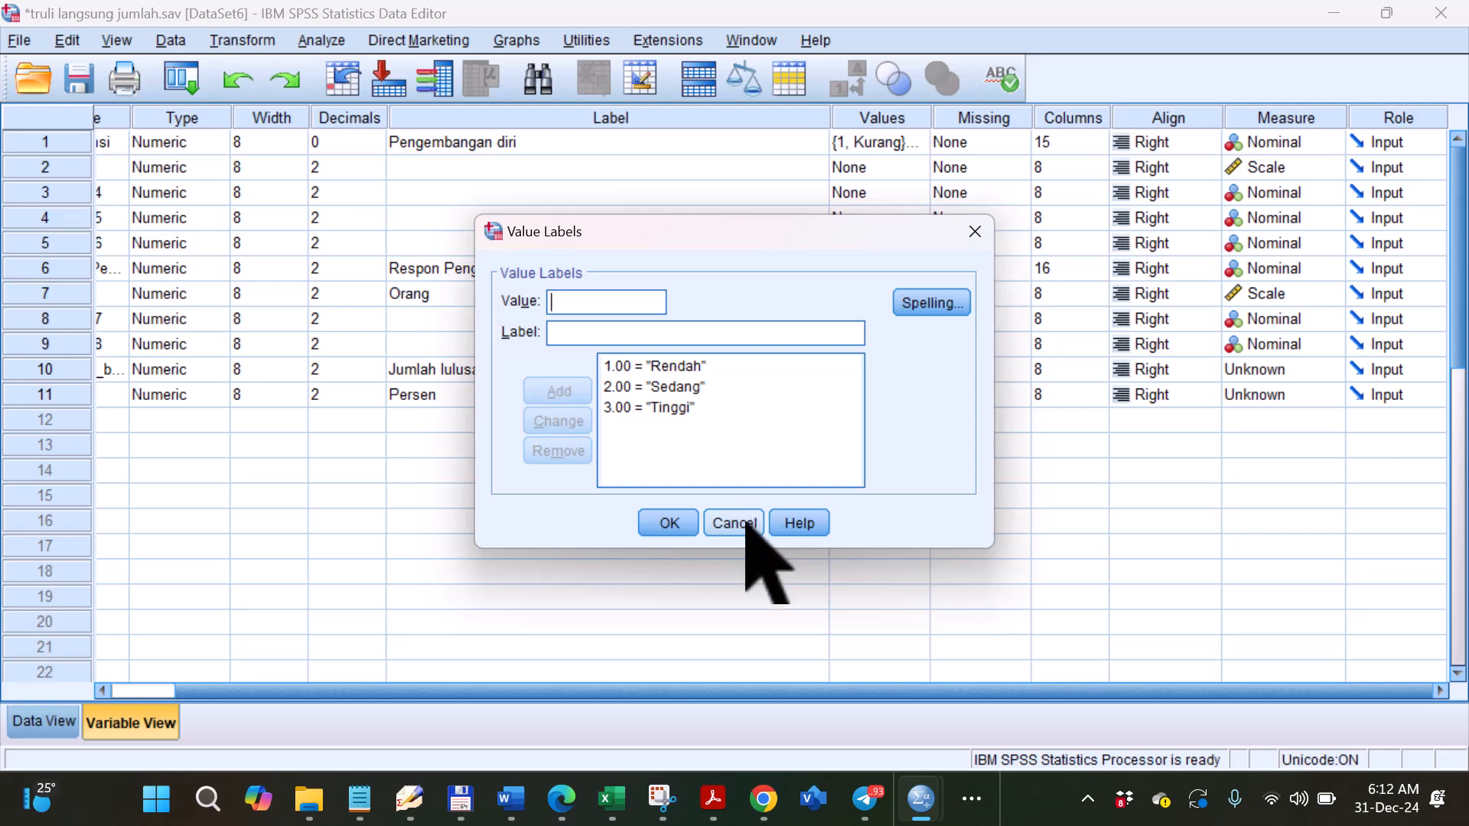
# Examine the numbered course list on Sheet2 in Excel down to row 285, and close the open value labels dialog in SPSS unchanged.
pyautogui.click(612, 799)
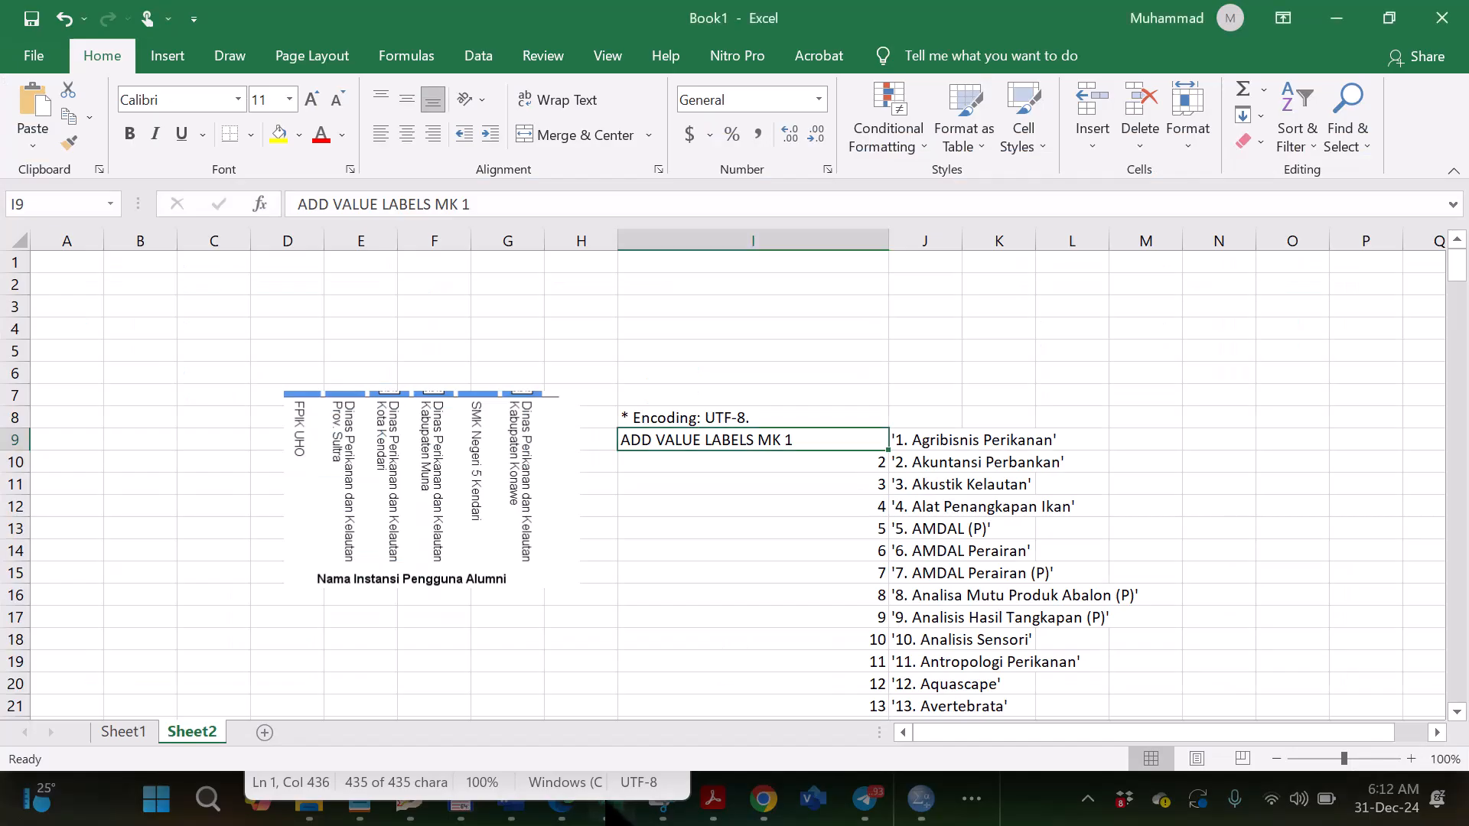
pyautogui.moveTo(1455, 275); pyautogui.dragTo(1463, 700)
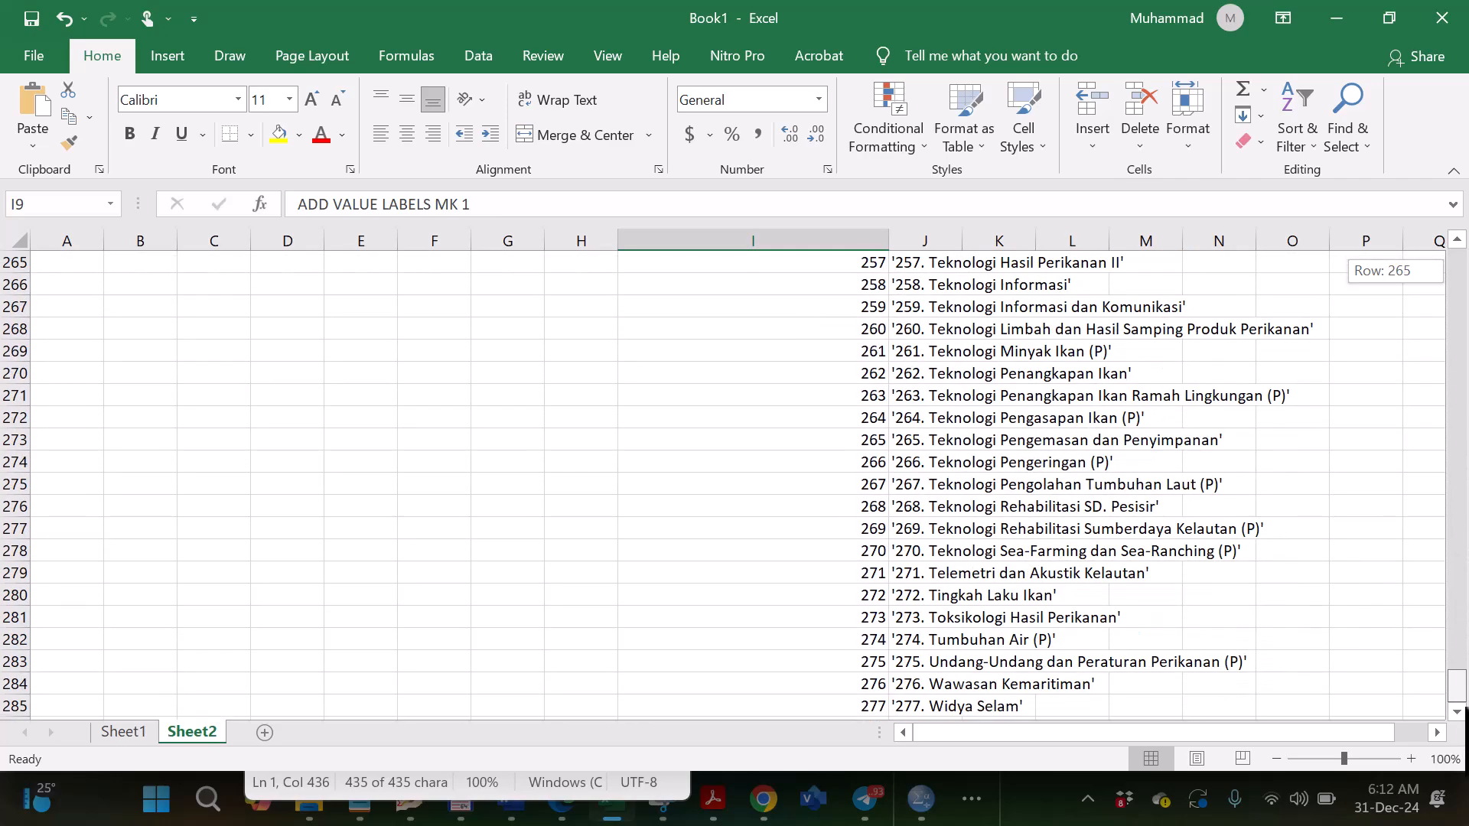
pyautogui.click(864, 706)
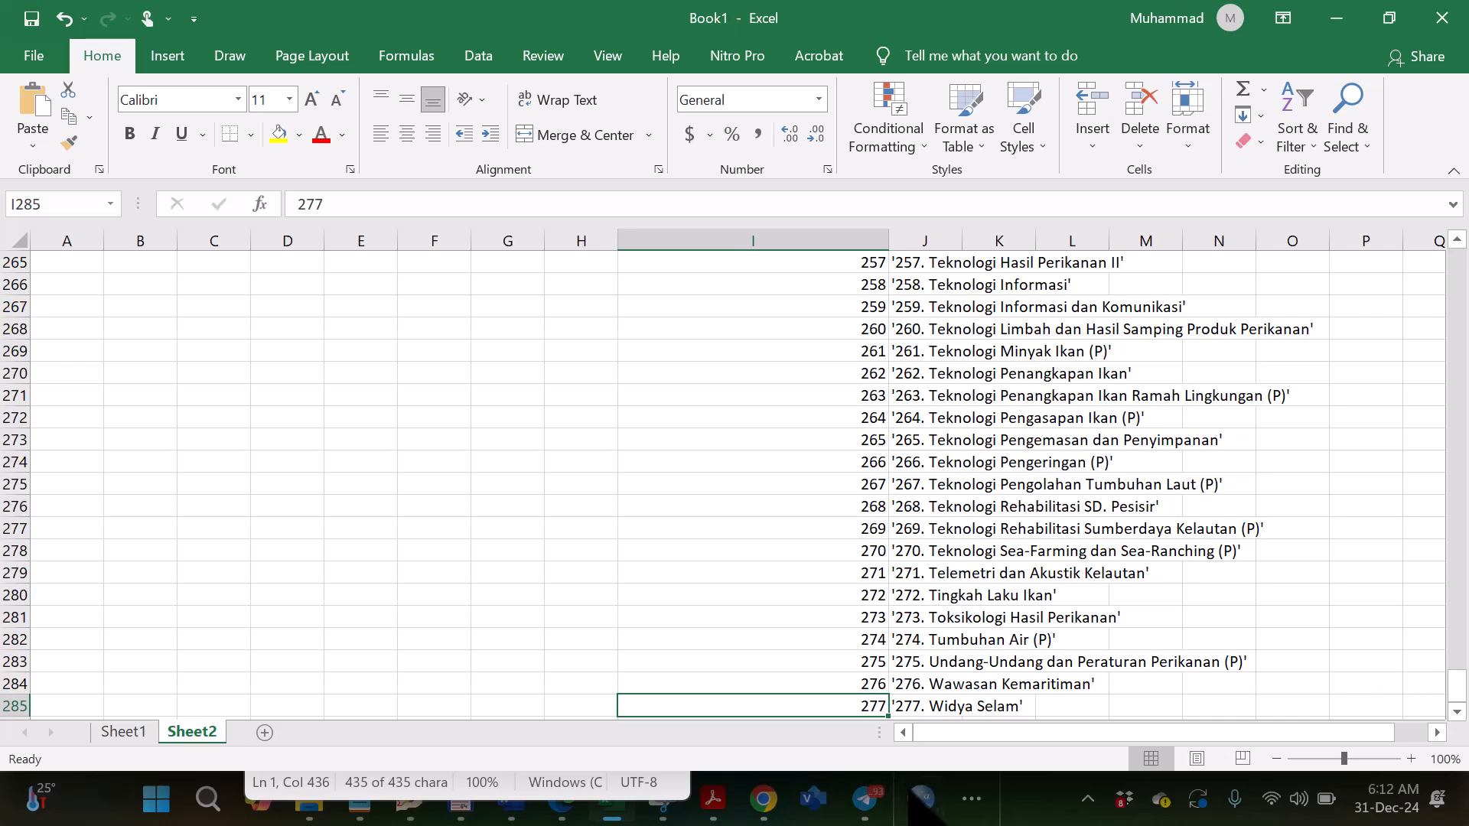
pyautogui.moveTo(918, 799)
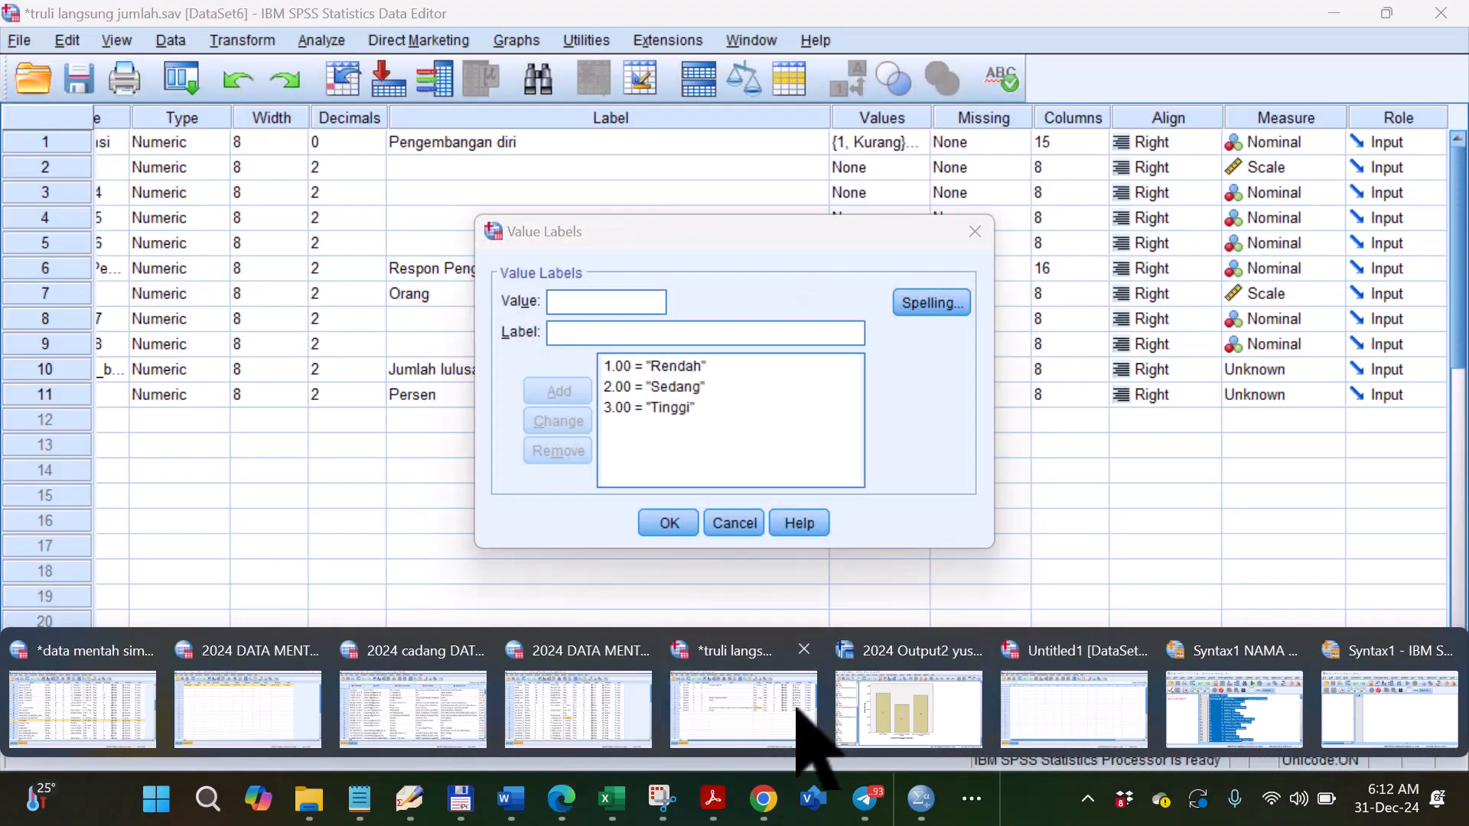
pyautogui.click(811, 738)
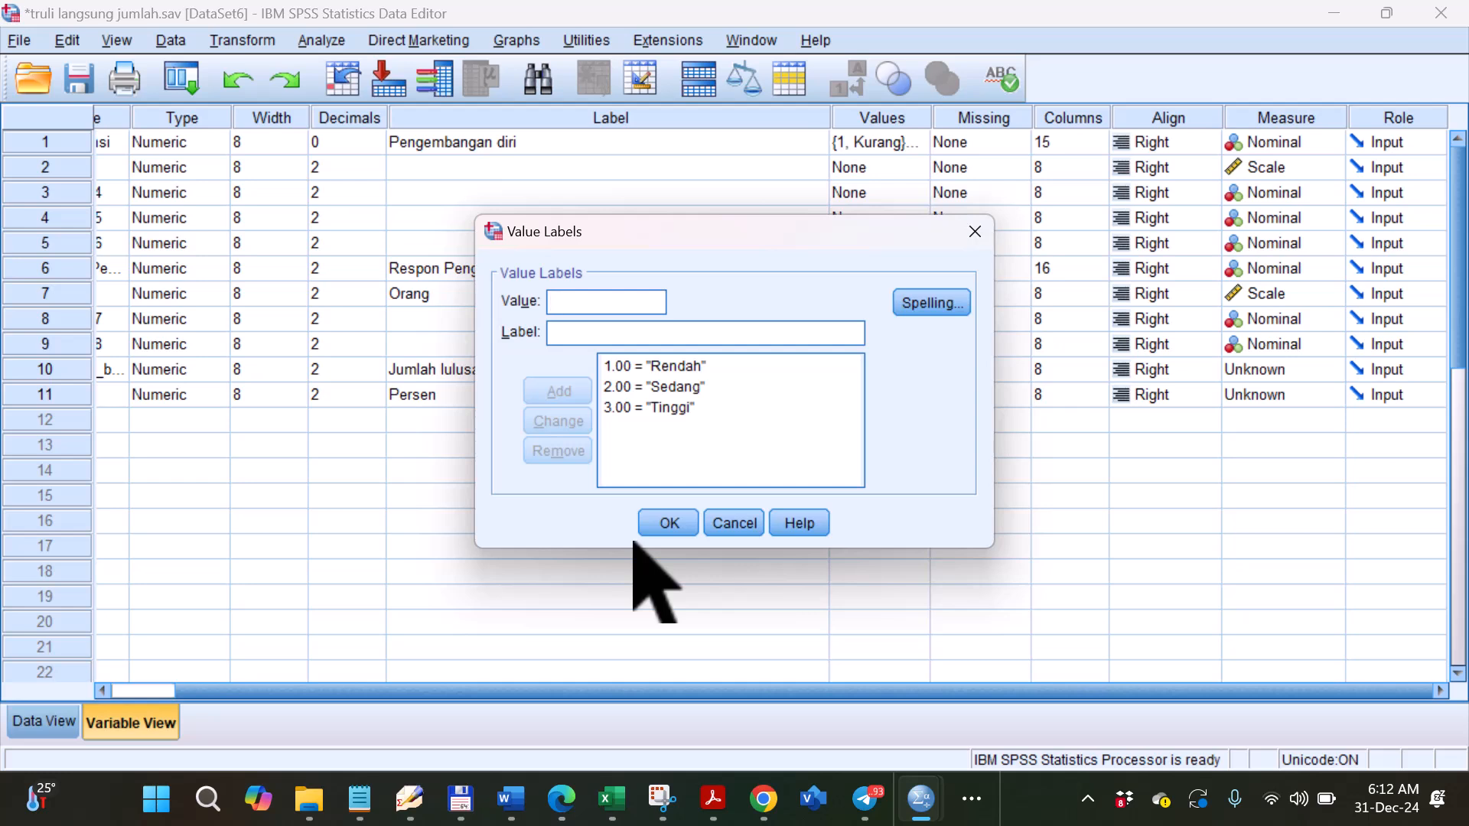
pyautogui.click(731, 524)
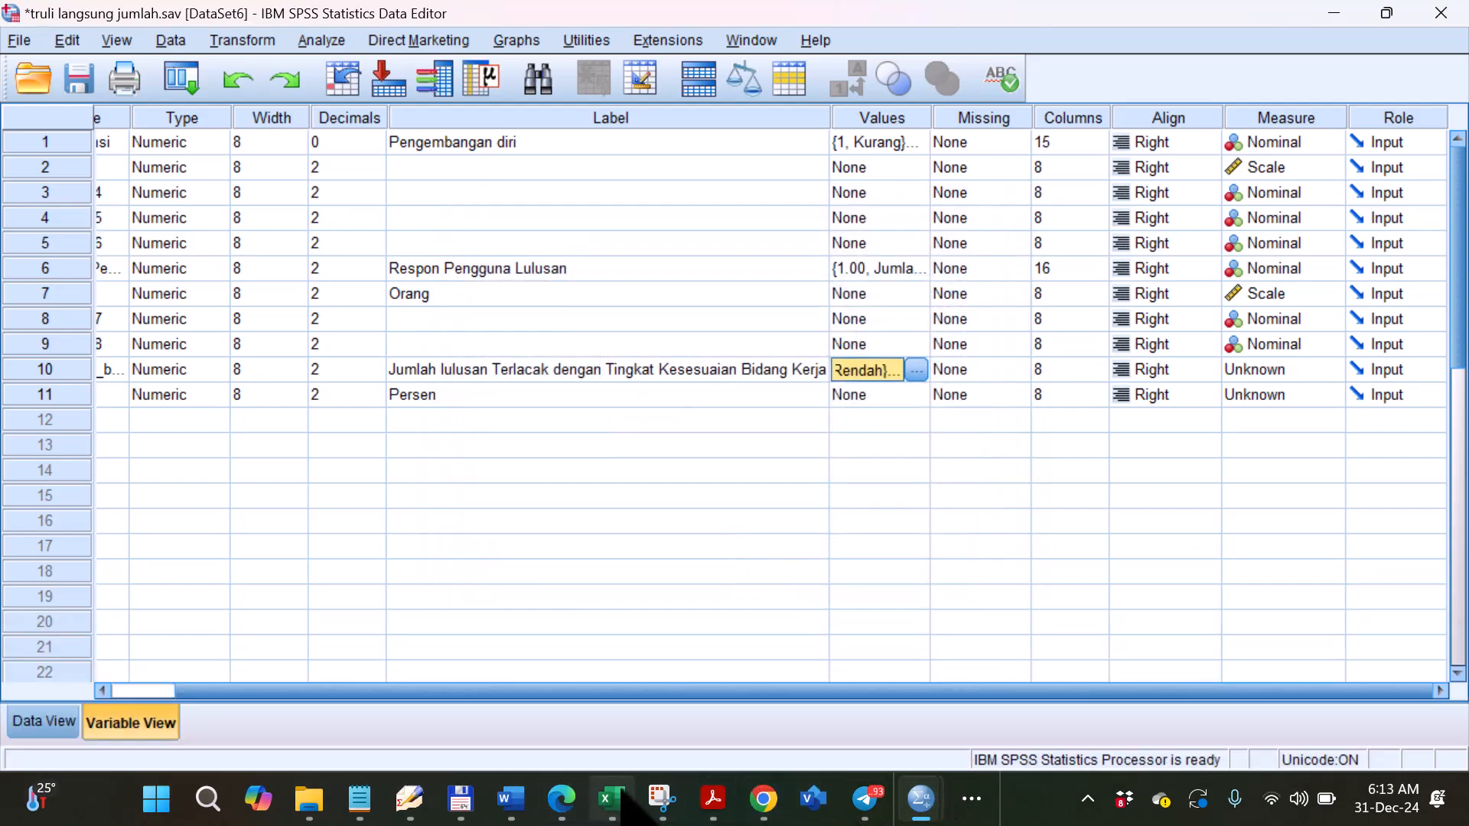
# Switch to Excel and widen column J on Sheet2 to make room for the course labels.
pyautogui.moveTo(613, 796)
pyautogui.click(637, 711)
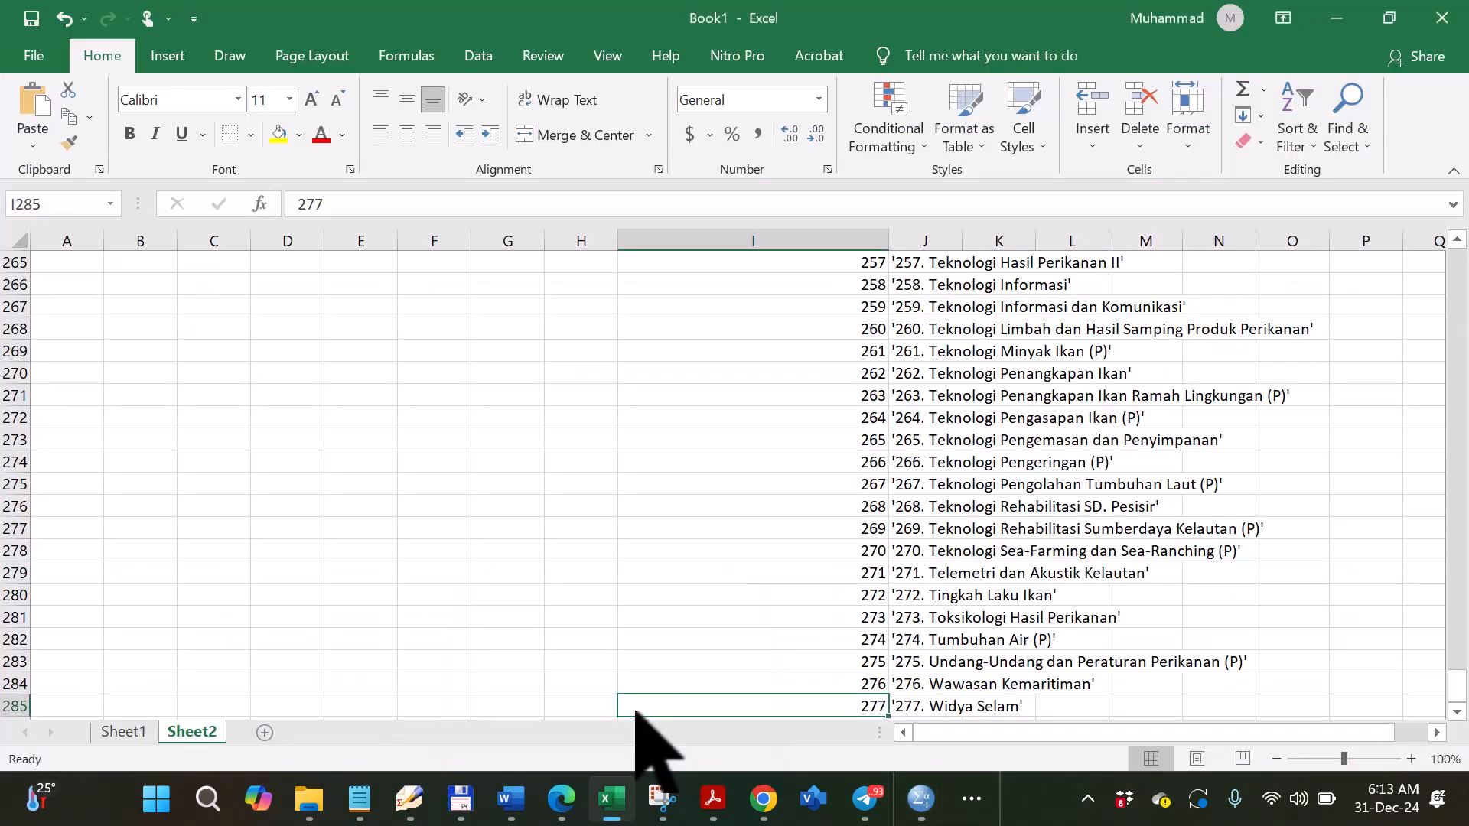
pyautogui.moveTo(1464, 689); pyautogui.dragTo(1463, 275)
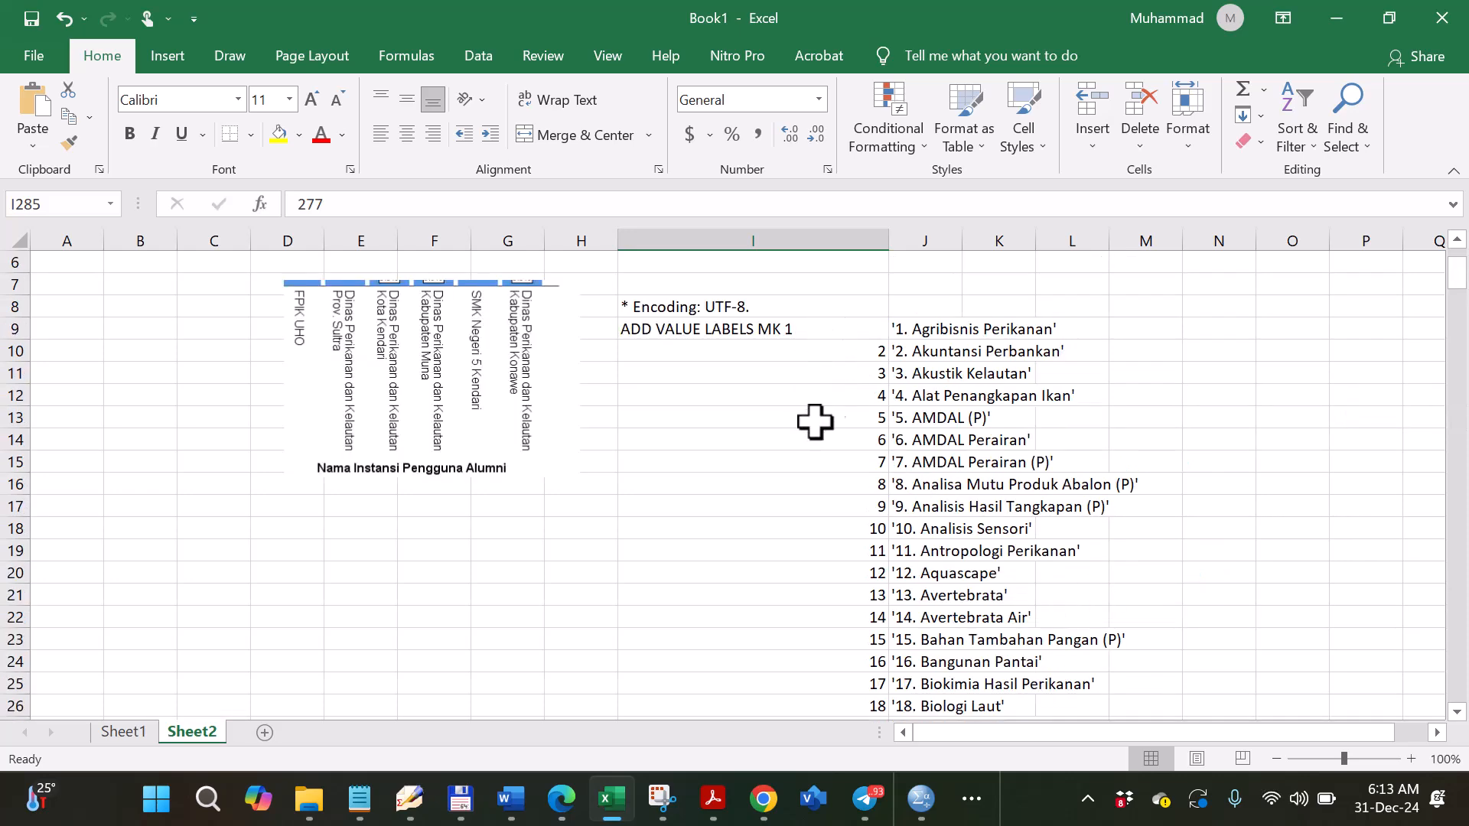
pyautogui.moveTo(961, 240); pyautogui.dragTo(1147, 255)
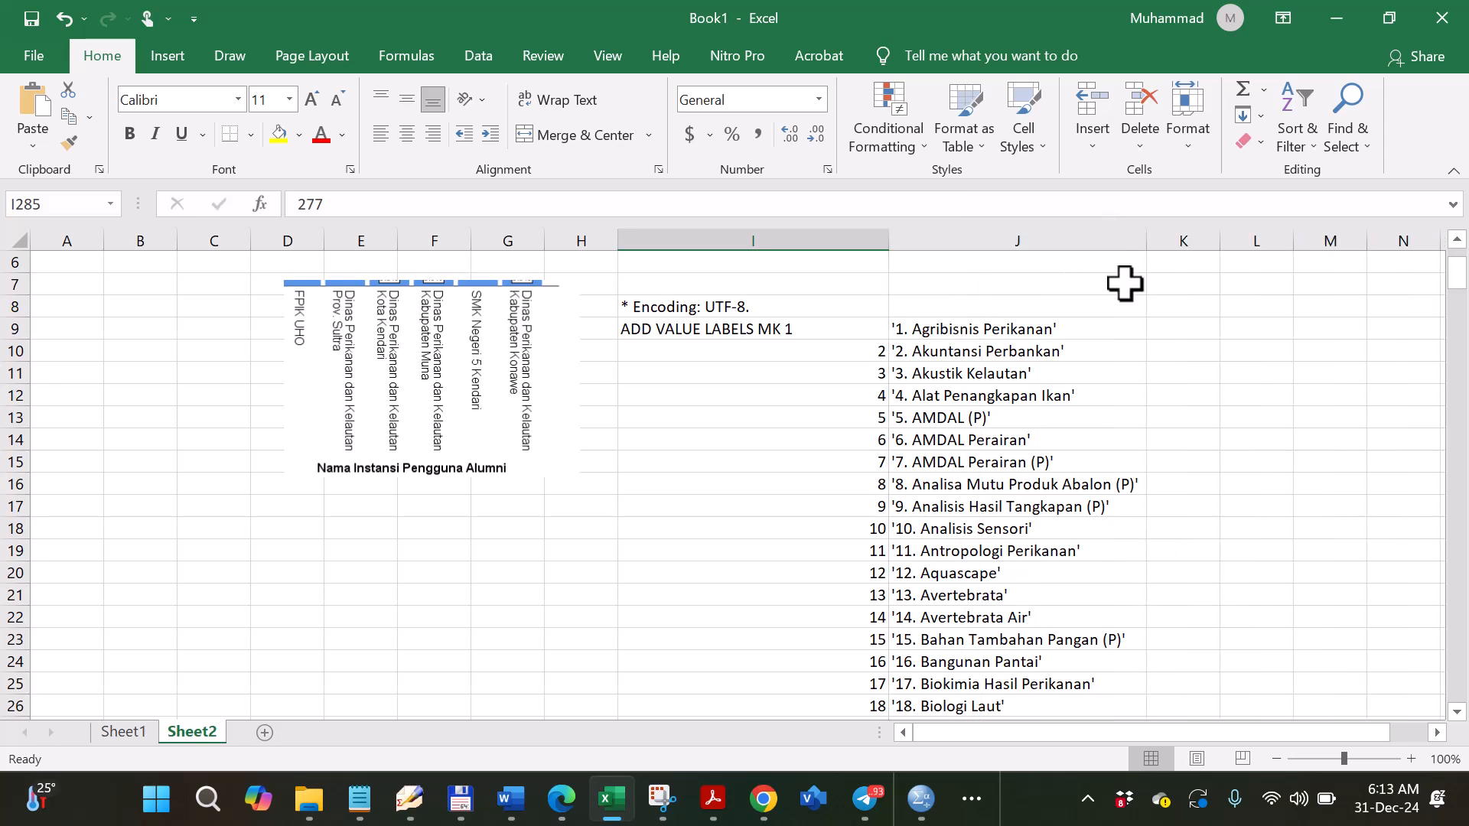
pyautogui.click(937, 323)
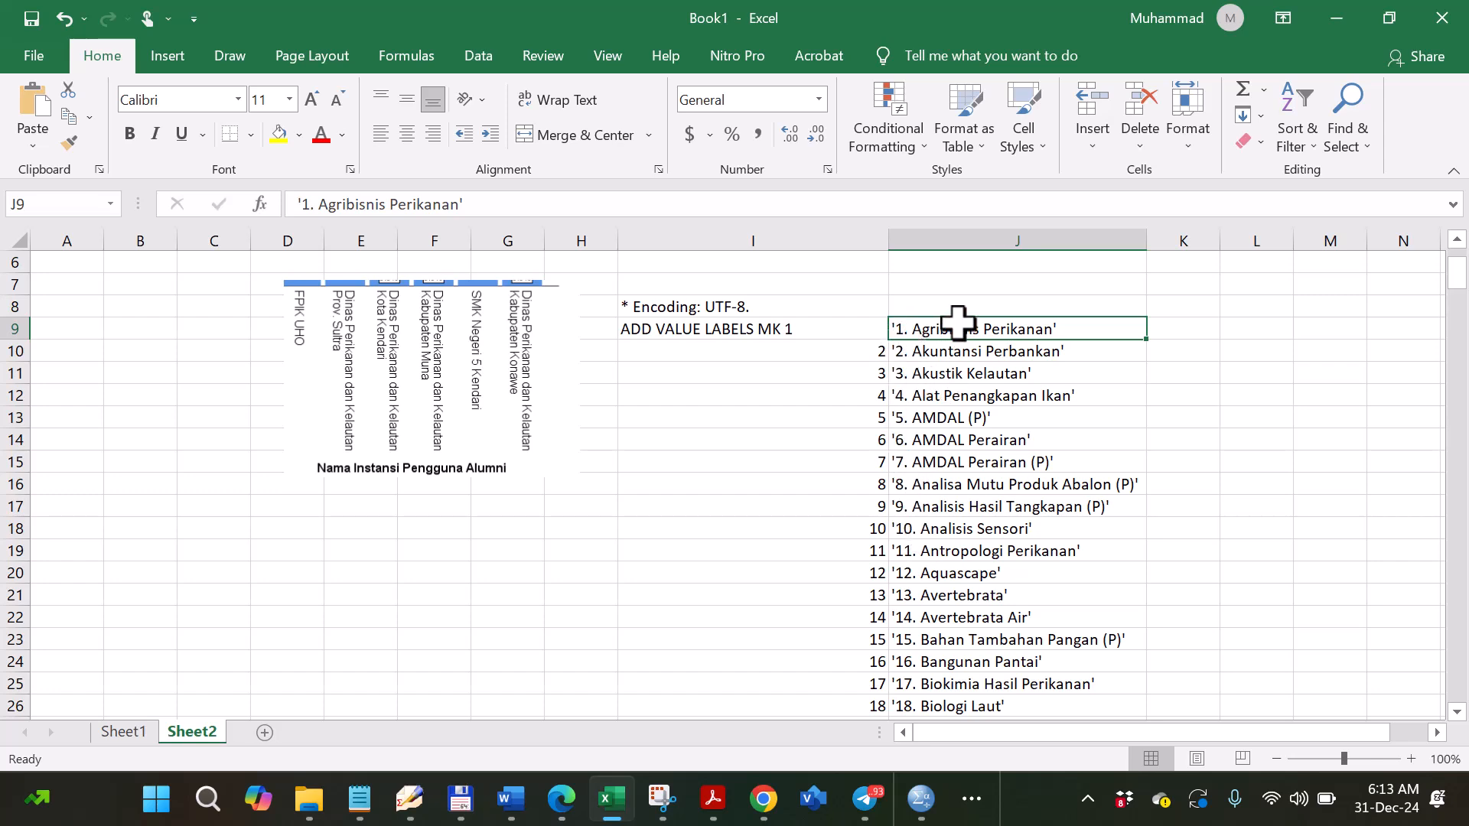
pyautogui.click(865, 353)
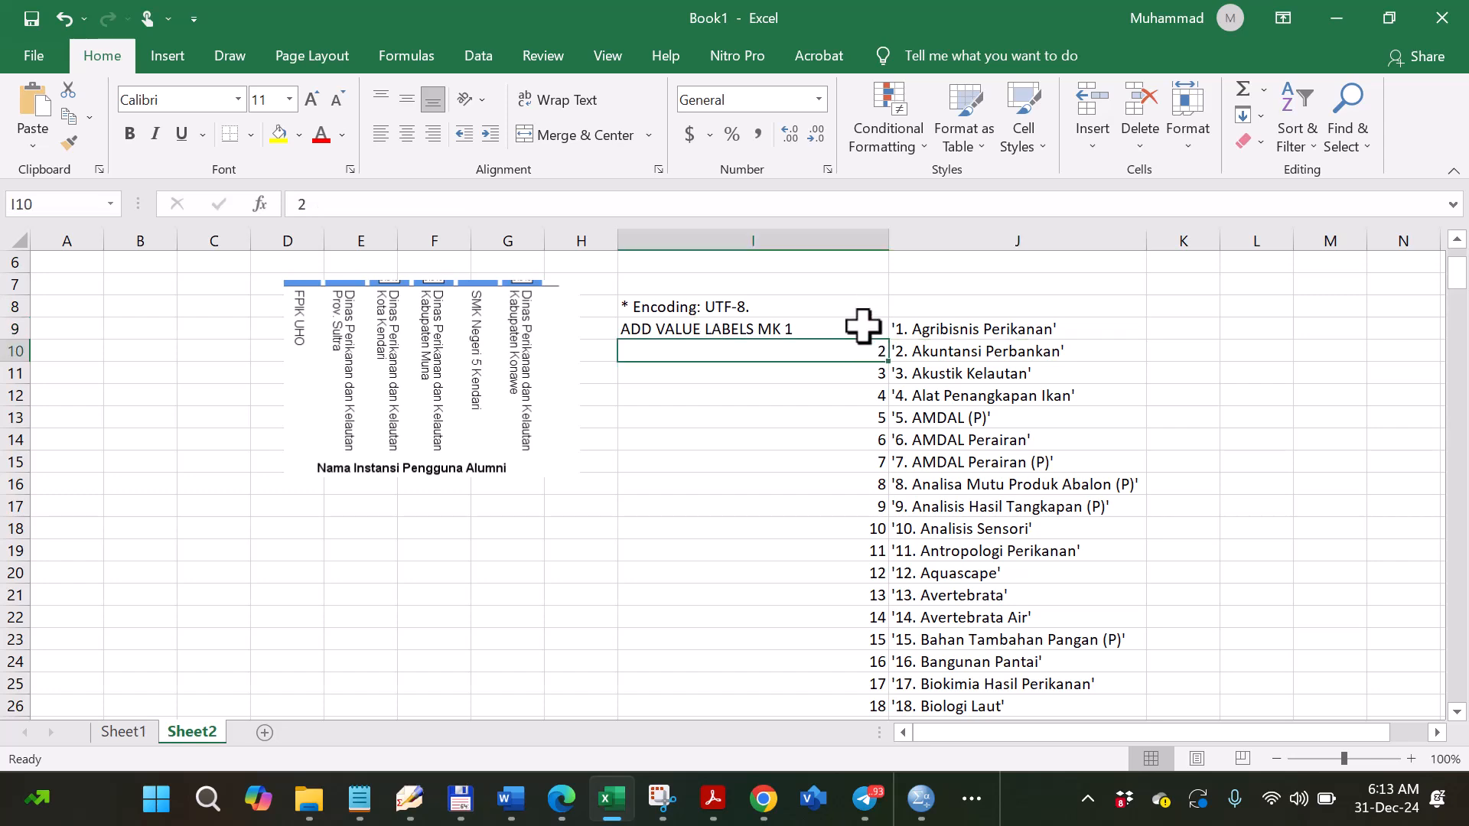
# Compare the value labels of the row 10 variable in SPSS with the ADD VALUE LABELS MK 1 command in Excel.
pyautogui.moveTo(922, 807)
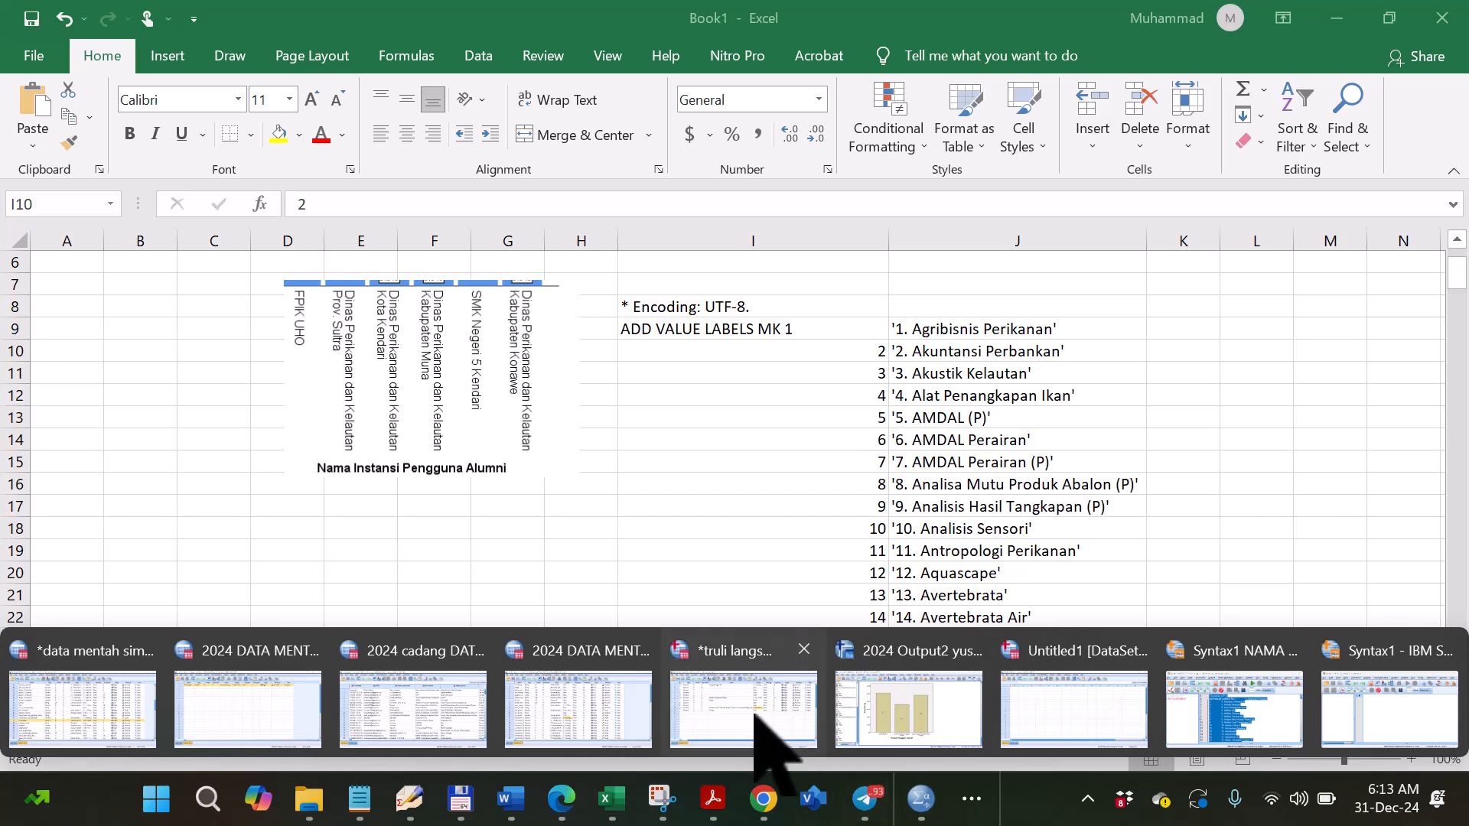
pyautogui.click(754, 715)
pyautogui.click(916, 368)
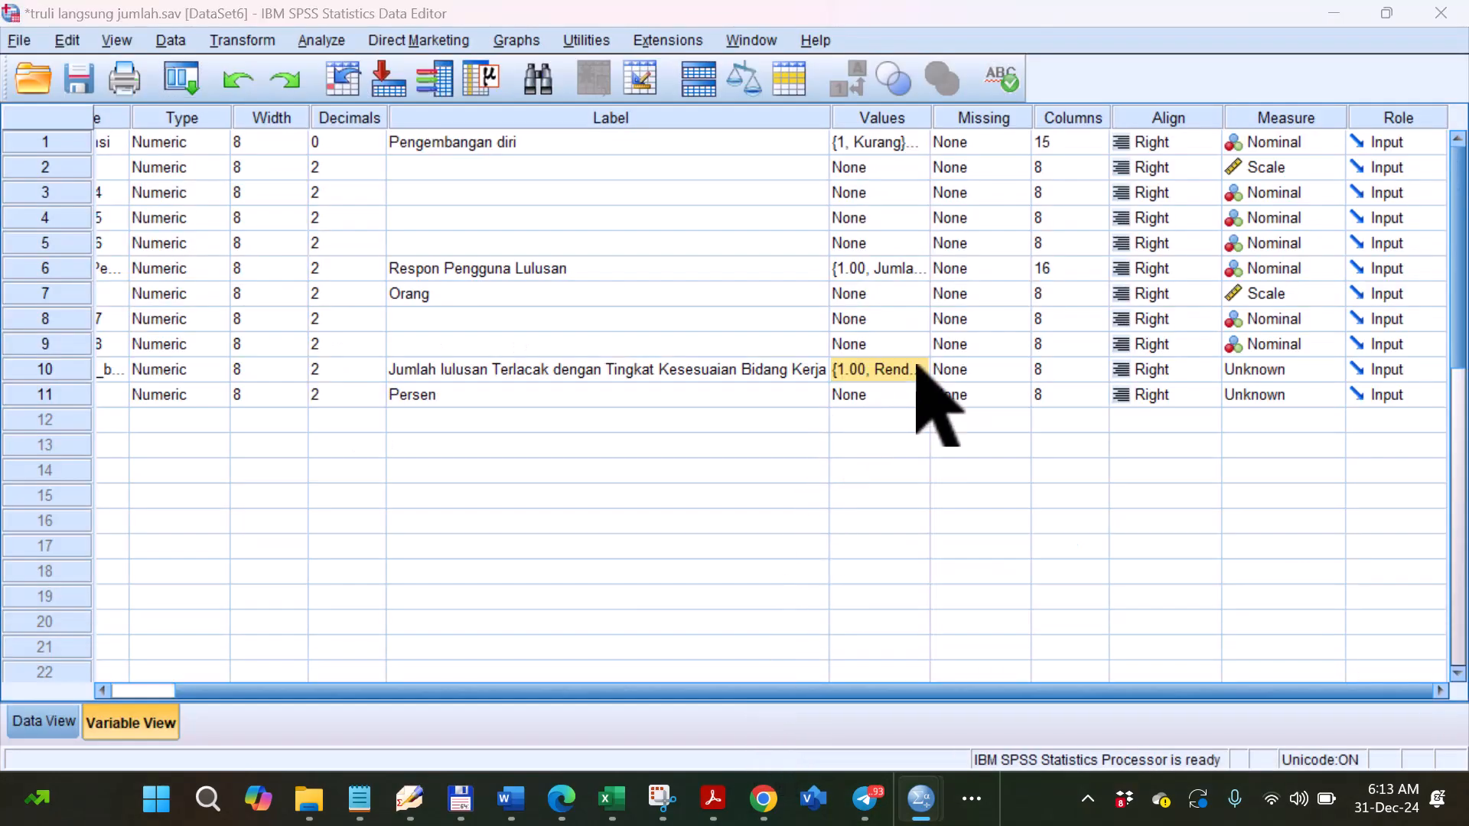
pyautogui.click(917, 368)
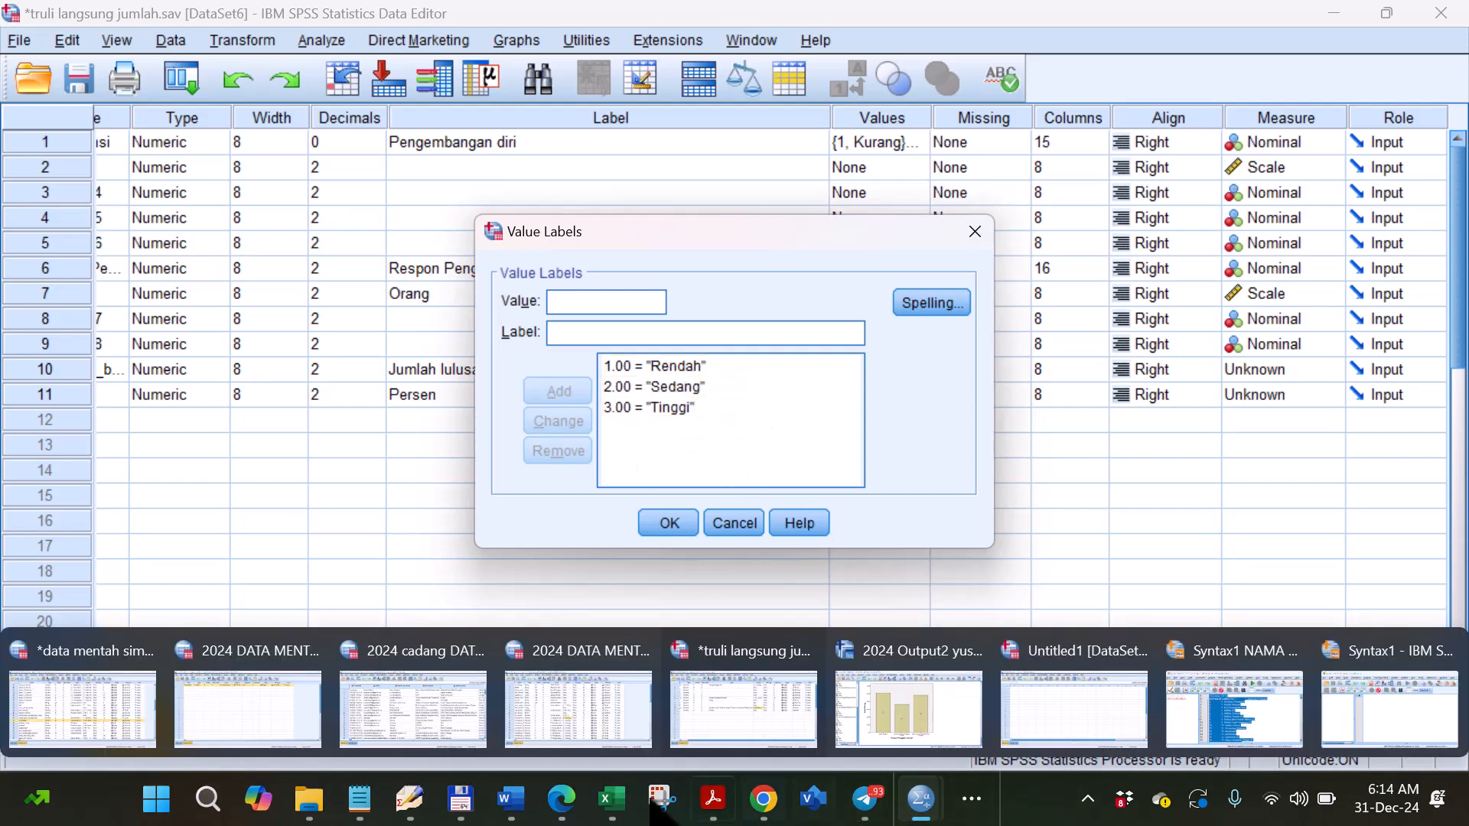
pyautogui.moveTo(612, 799)
pyautogui.click(614, 730)
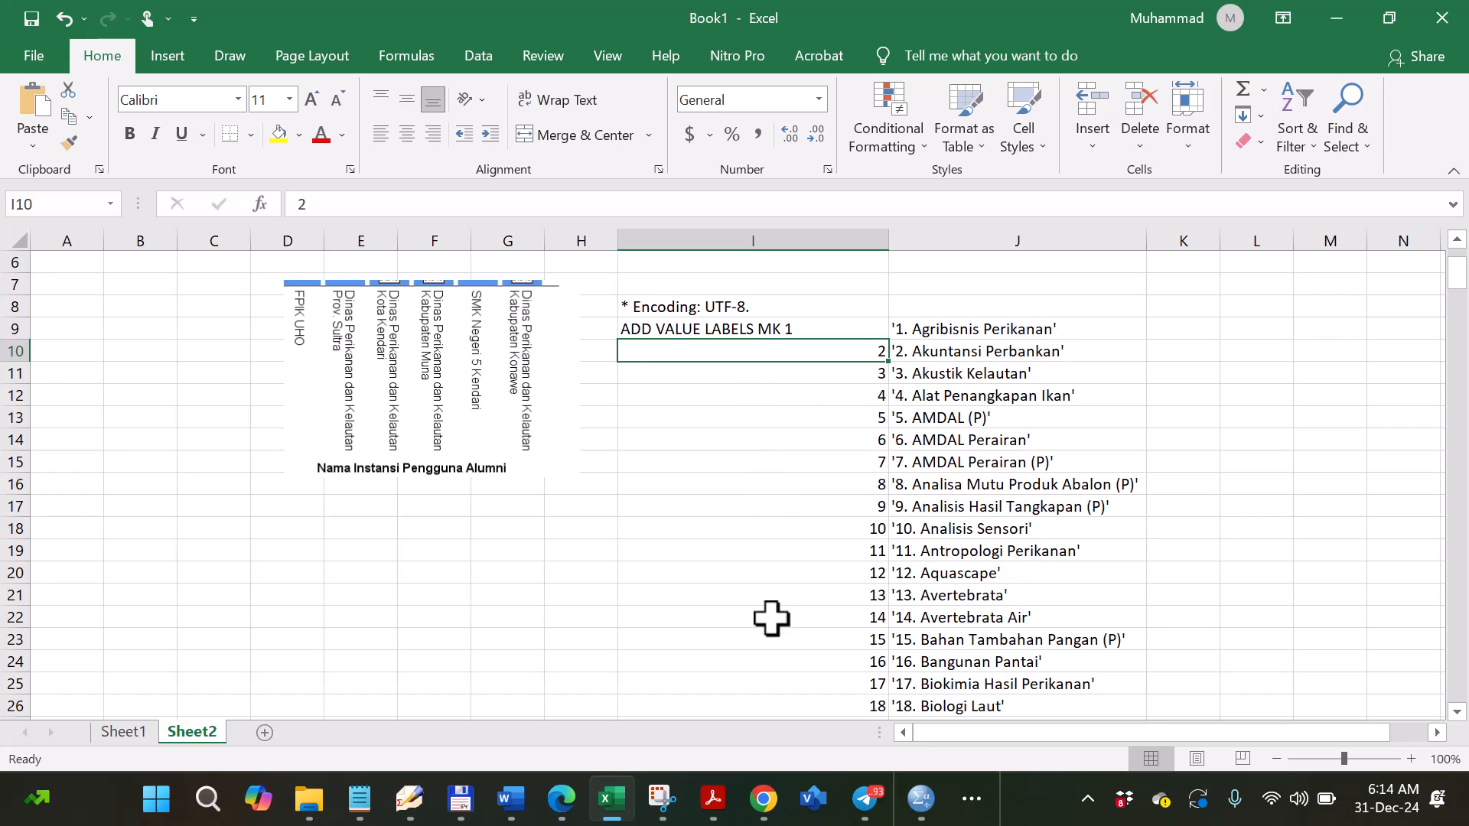
pyautogui.click(780, 328)
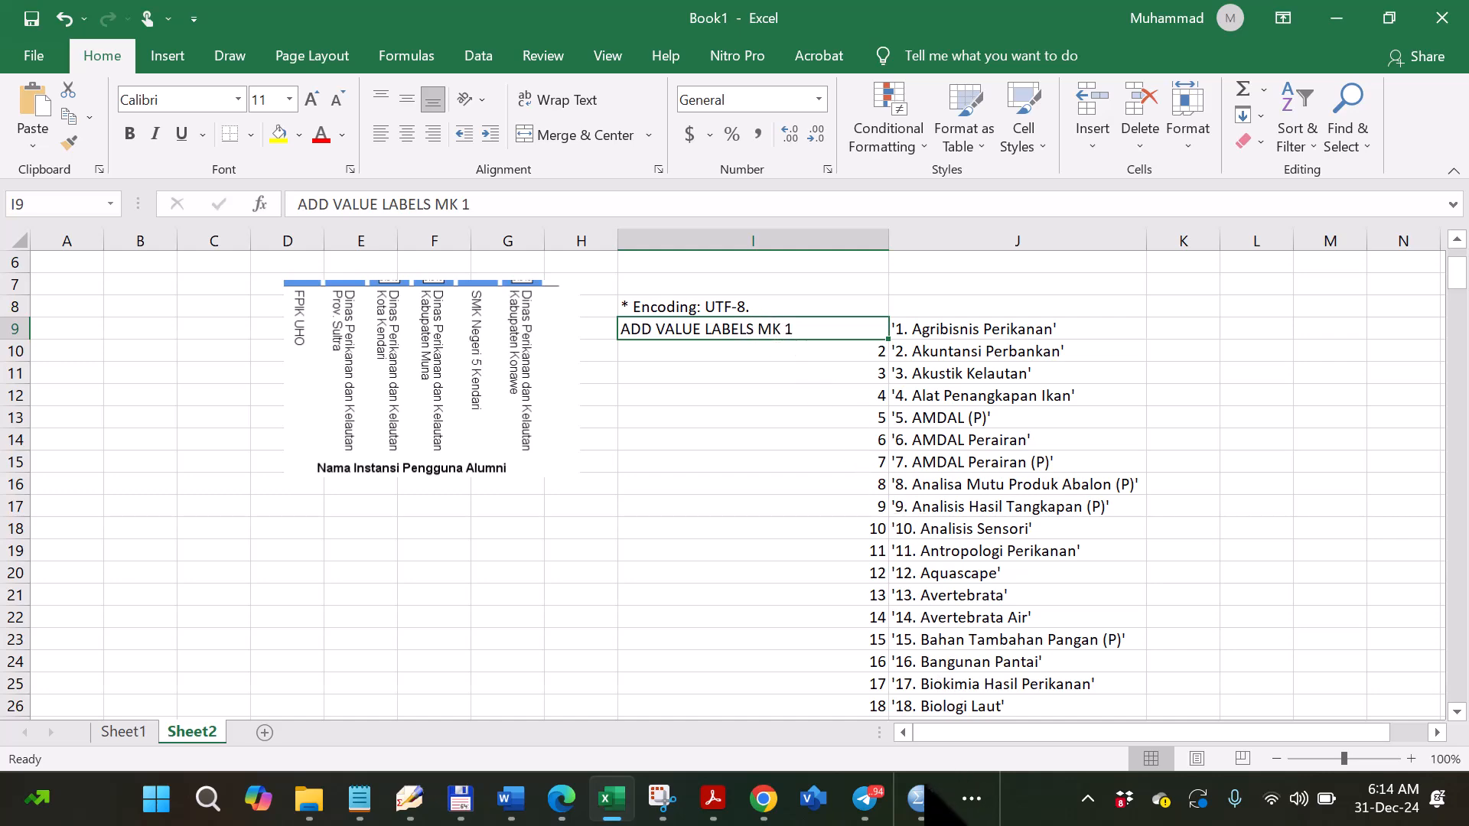
# Return to the SPSS dataset, dismiss the value labels dialog, and define a variable in row 12 with name MK and label MK.
pyautogui.moveTo(920, 799)
pyautogui.moveTo(753, 773)
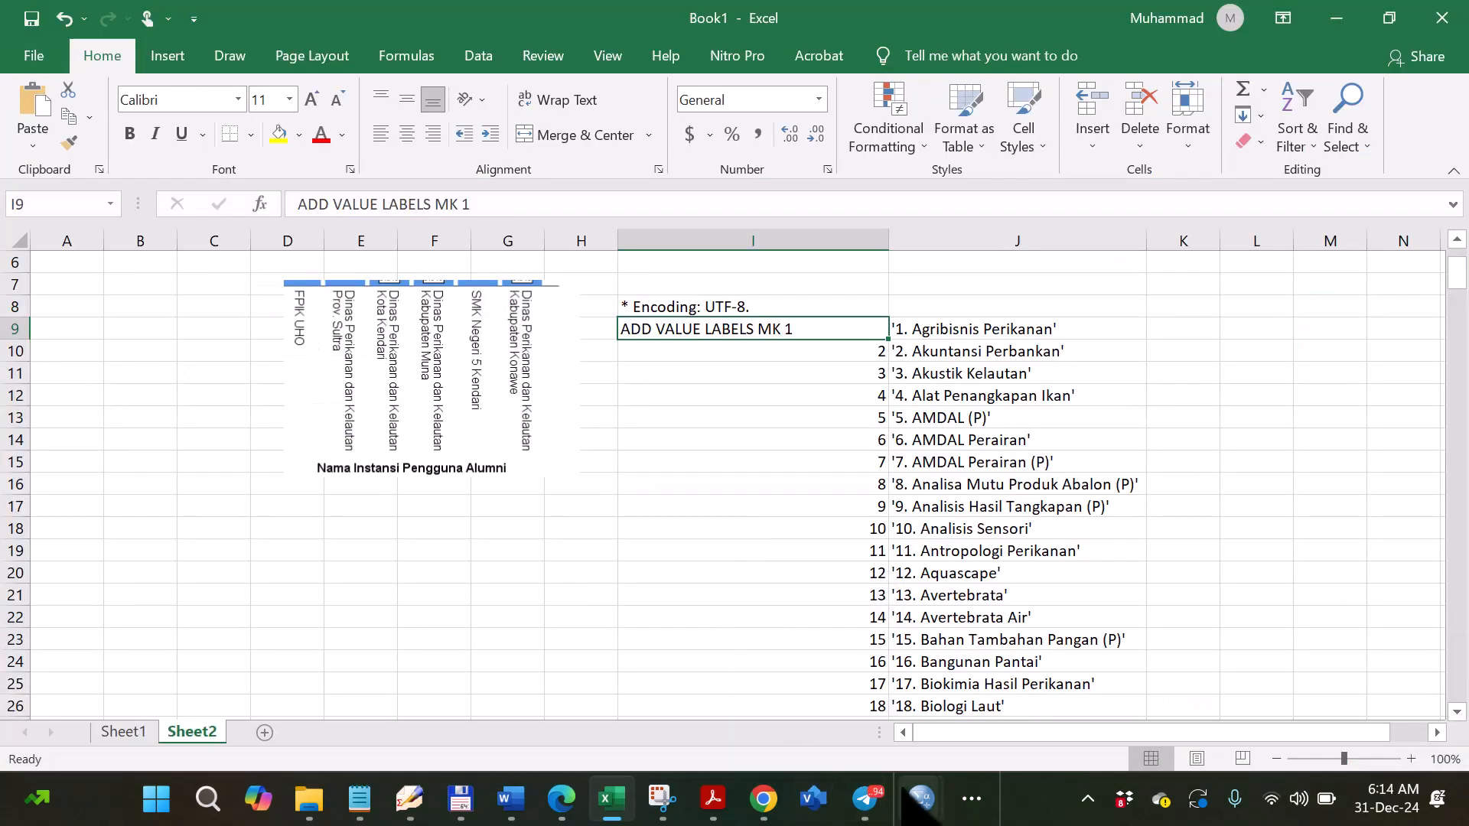
pyautogui.click(914, 796)
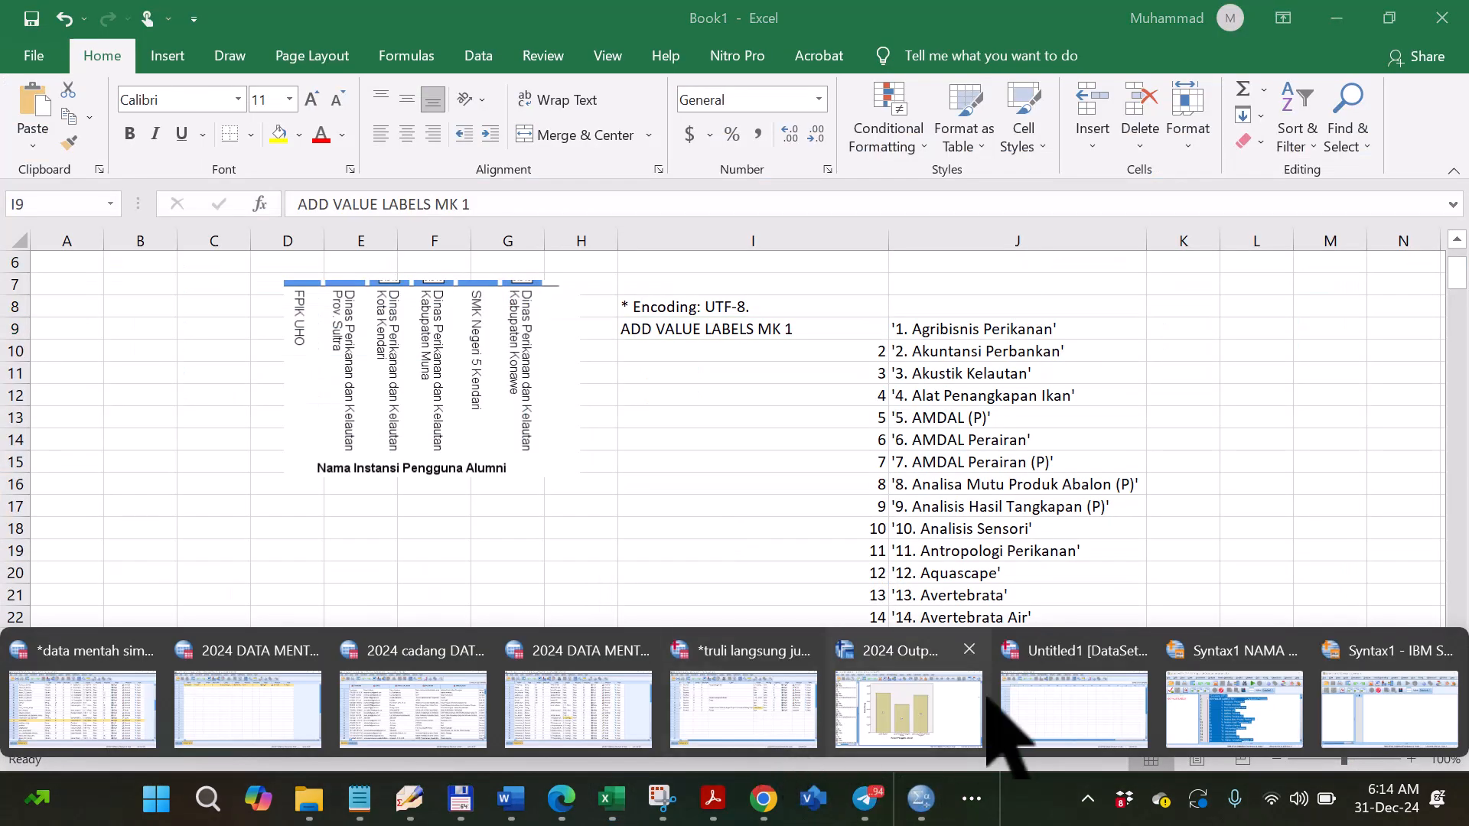
pyautogui.click(777, 705)
pyautogui.click(748, 527)
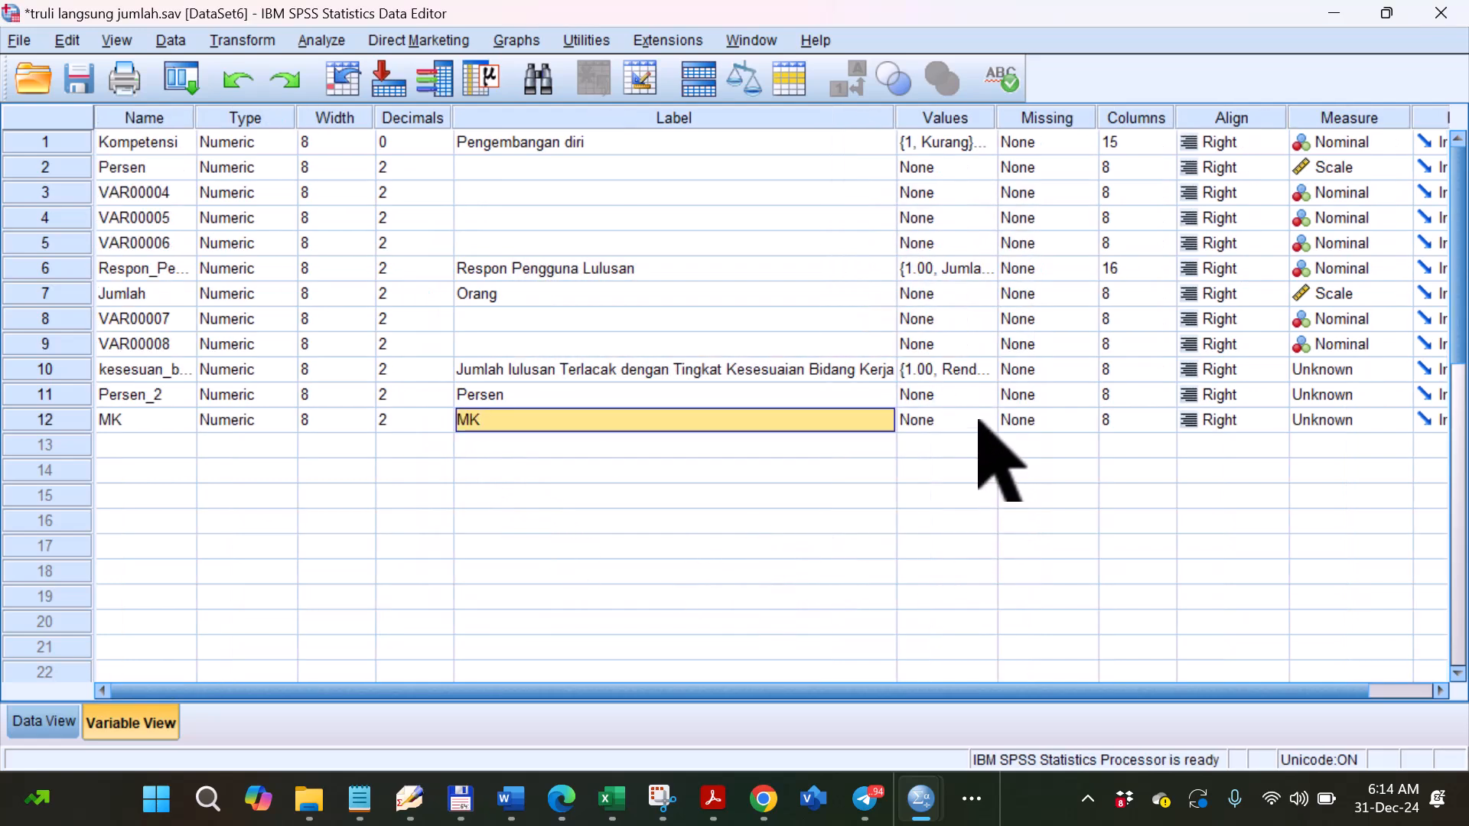
# View the value labels of the MK variable and leave them unchanged.
pyautogui.click(980, 422)
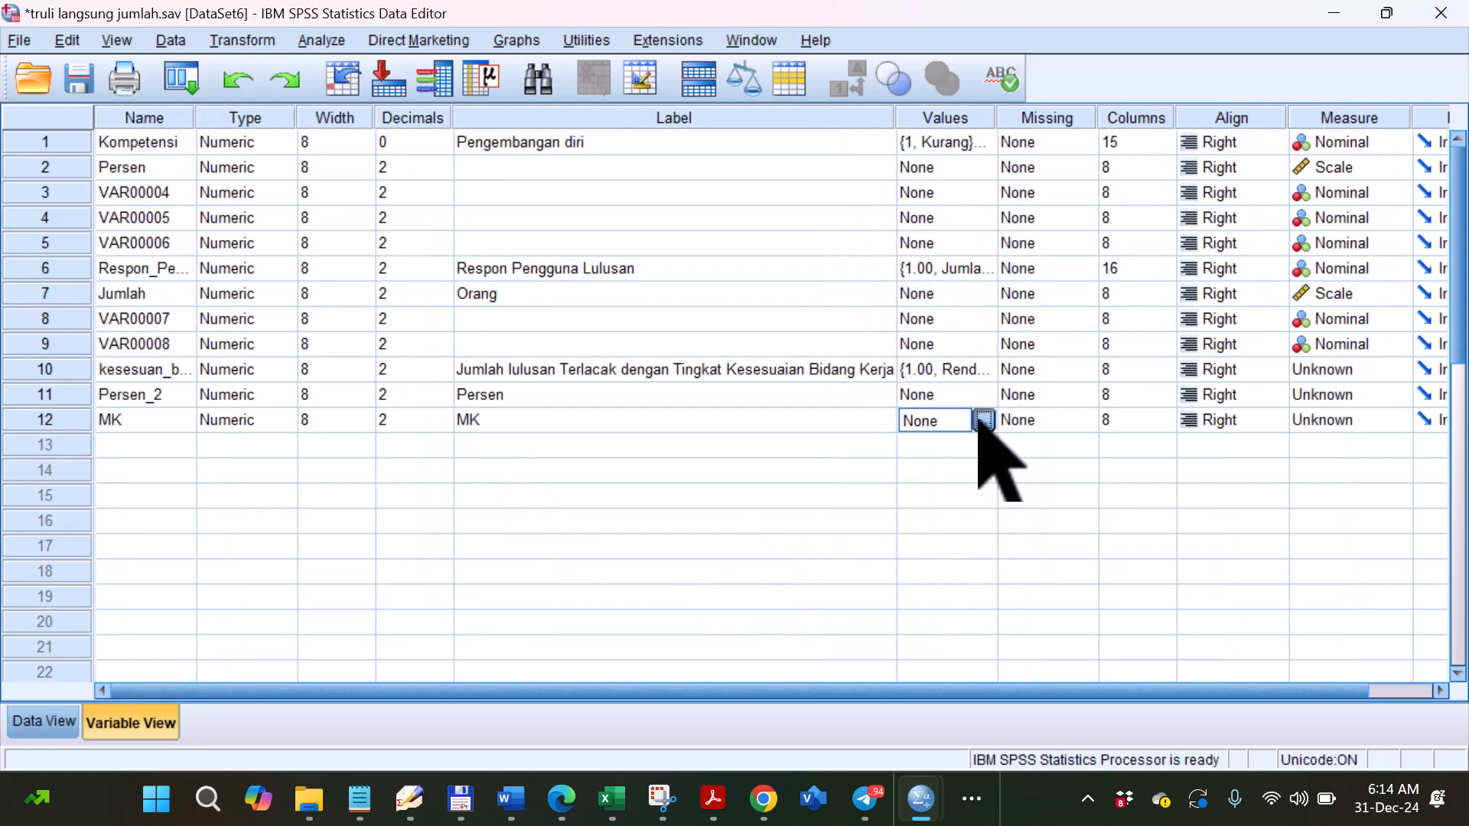
pyautogui.click(986, 420)
pyautogui.click(736, 526)
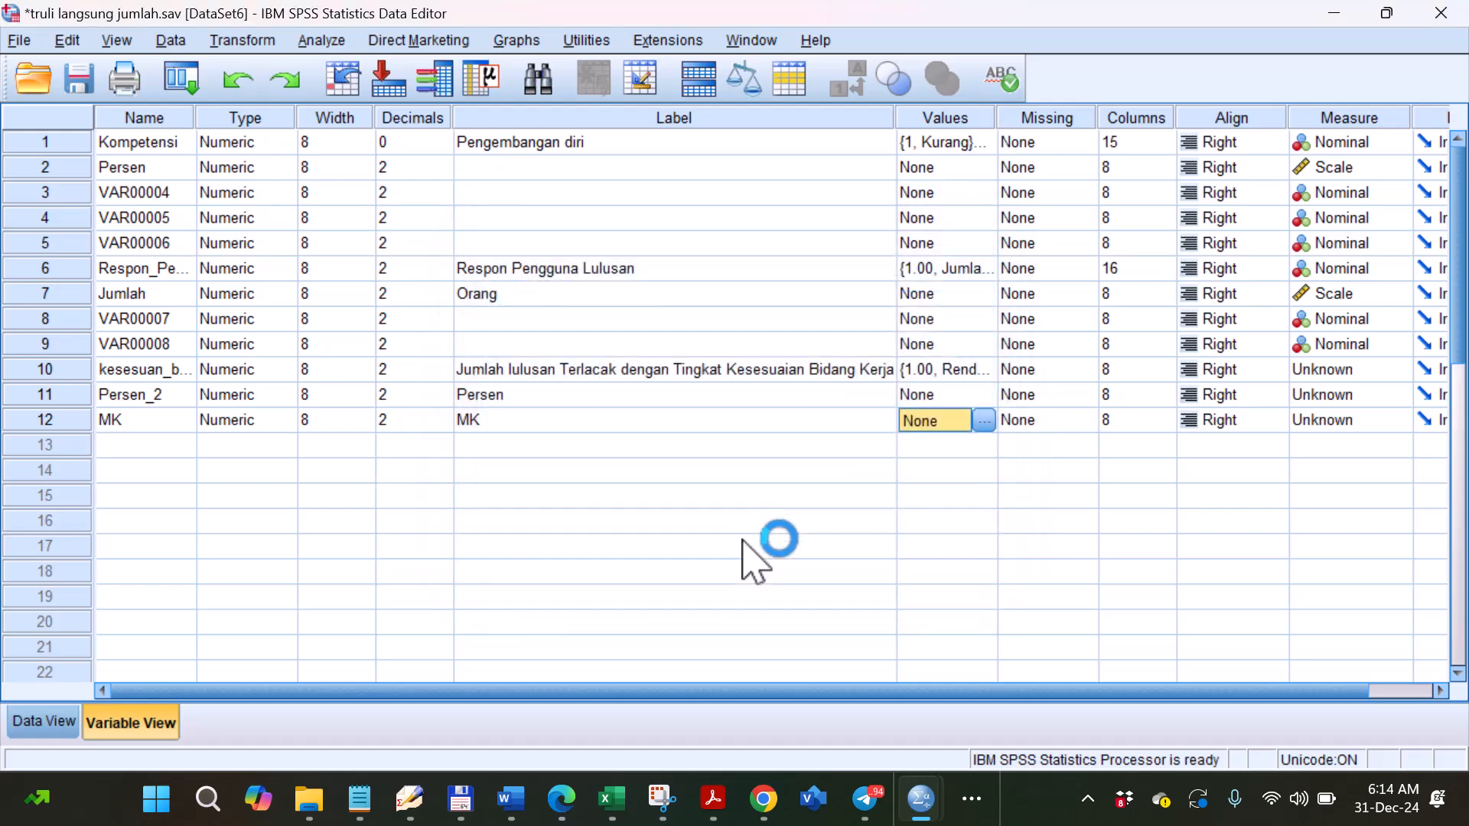
# Switch to Excel and copy the value label command and course list in I9:J285 on Sheet2.
pyautogui.click(606, 811)
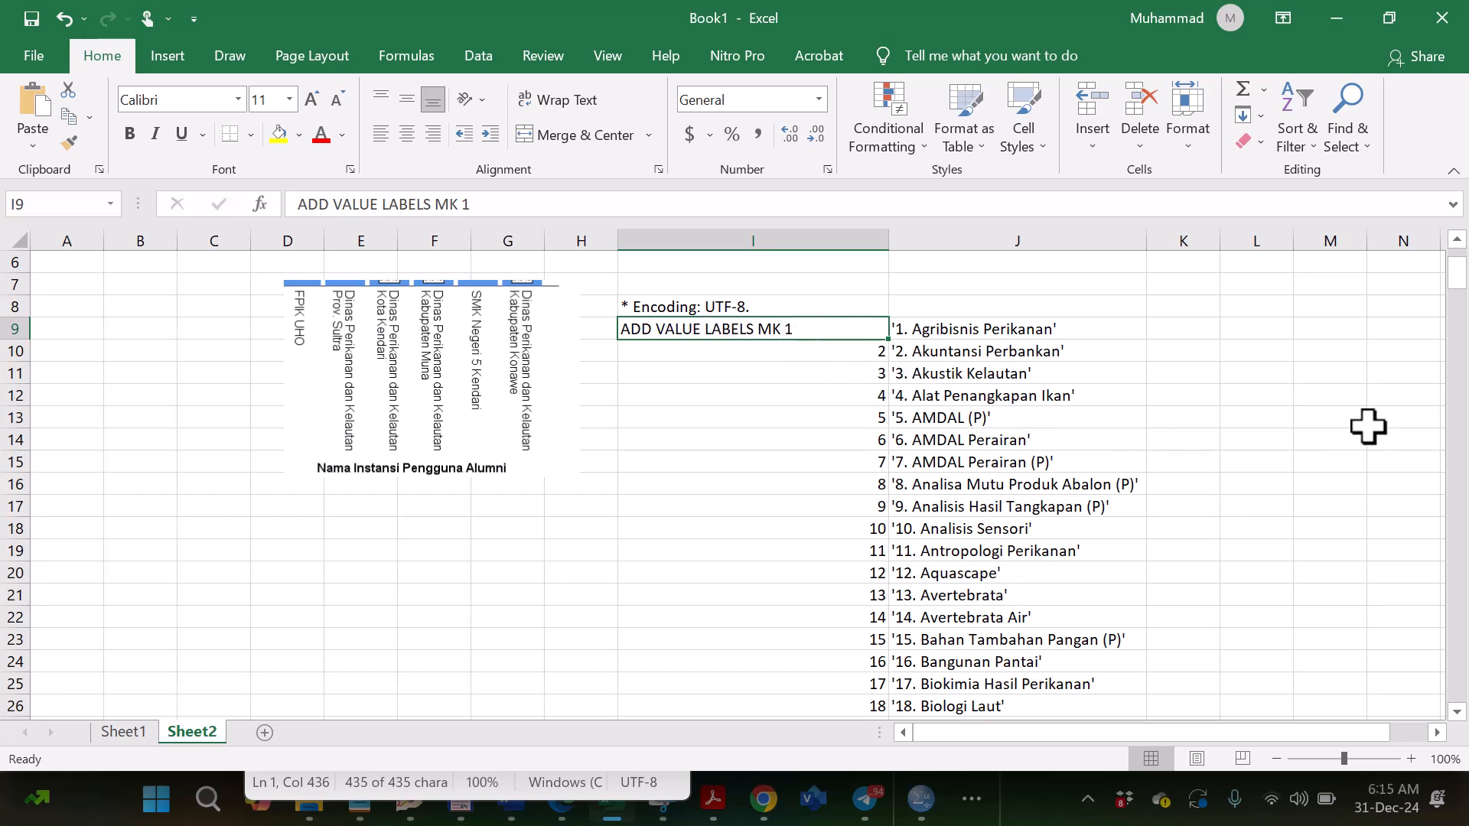
pyautogui.moveTo(1456, 275)
pyautogui.mouseDown()
pyautogui.moveTo(1465, 693)
pyautogui.moveTo(1438, 257)
pyautogui.mouseUp()
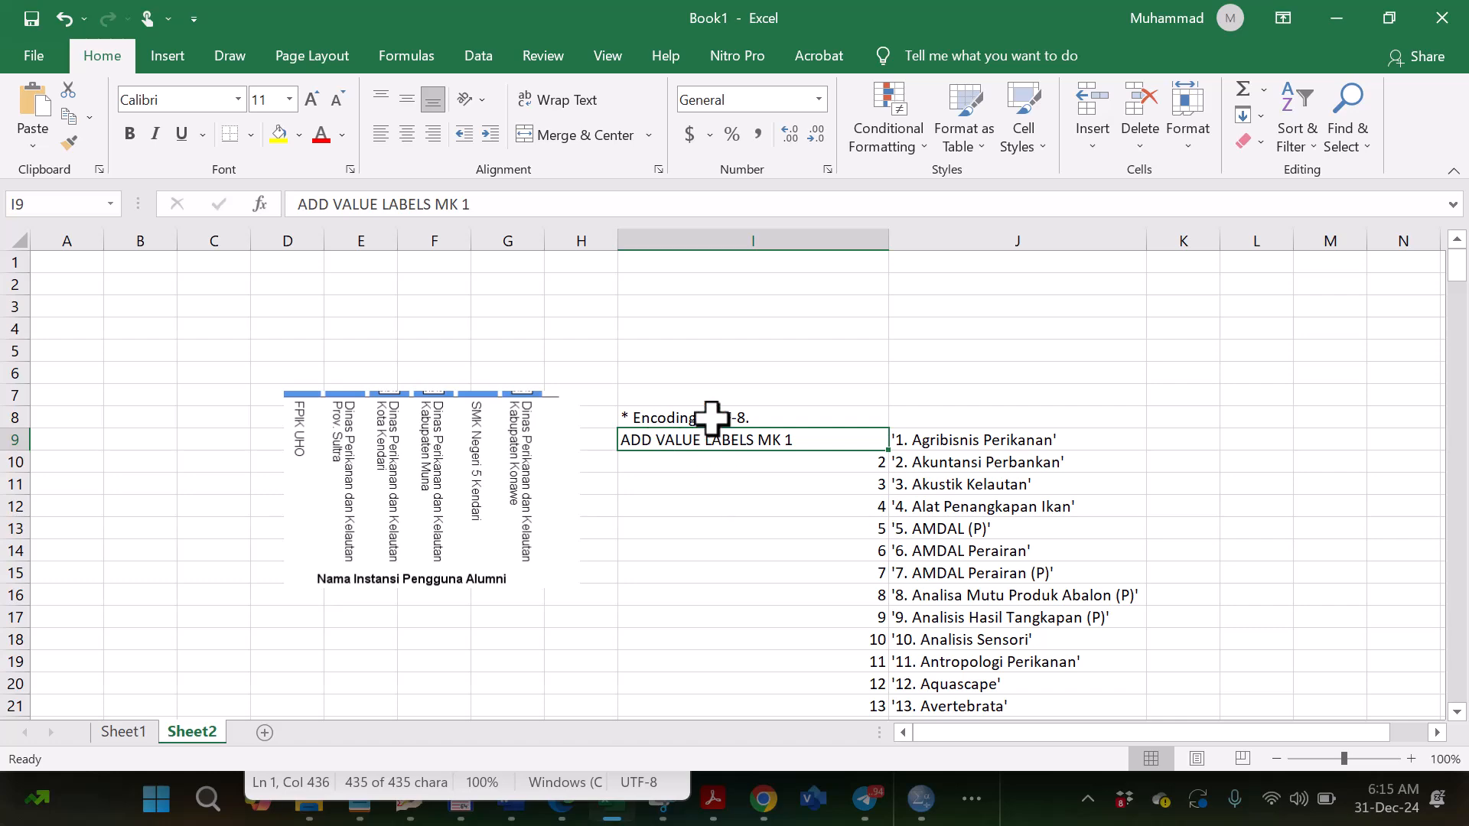
pyautogui.moveTo(892, 446); pyautogui.dragTo(1014, 750)
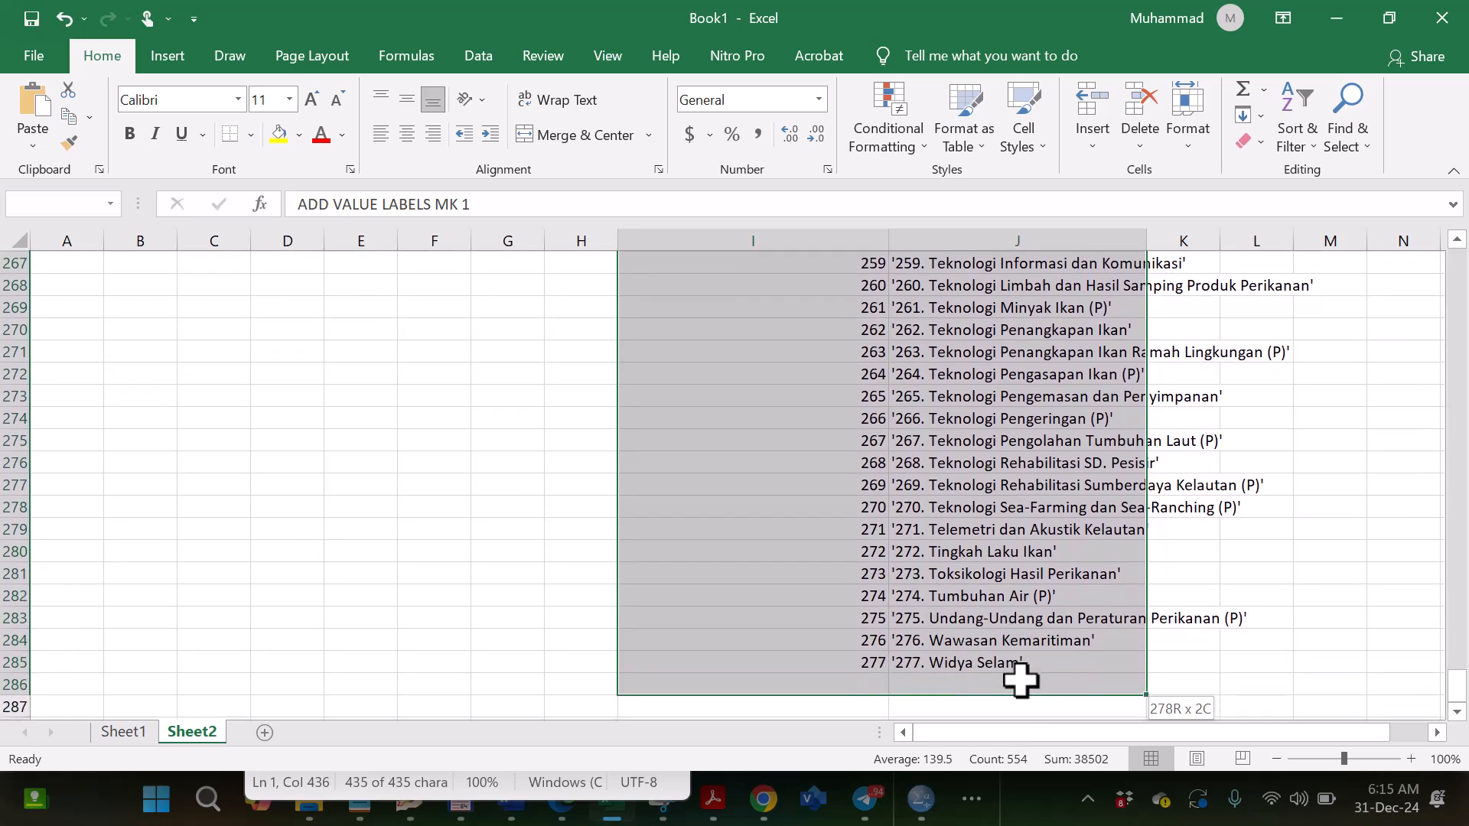
pyautogui.moveTo(1020, 680); pyautogui.dragTo(1020, 667)
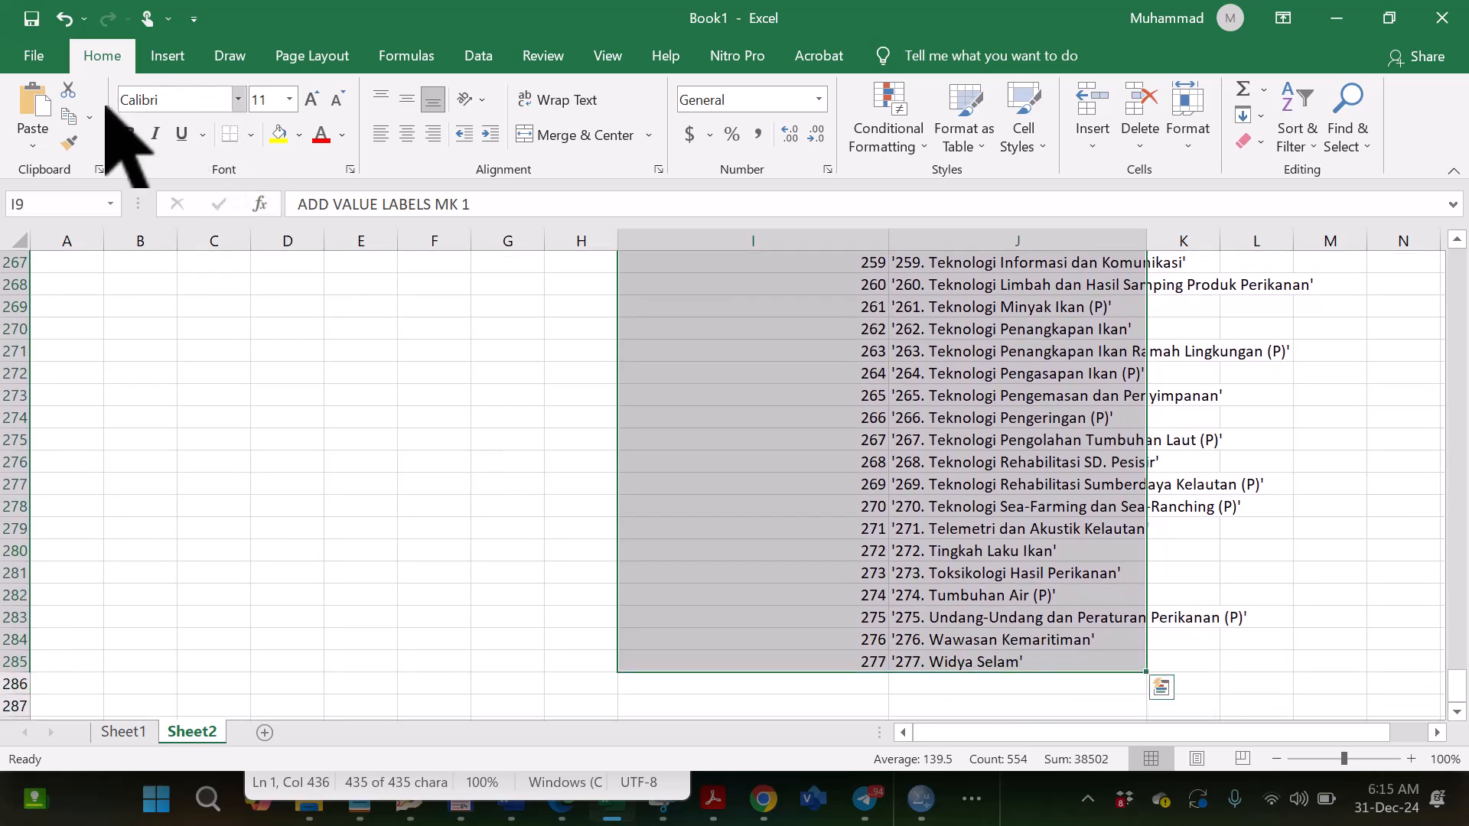
pyautogui.click(74, 115)
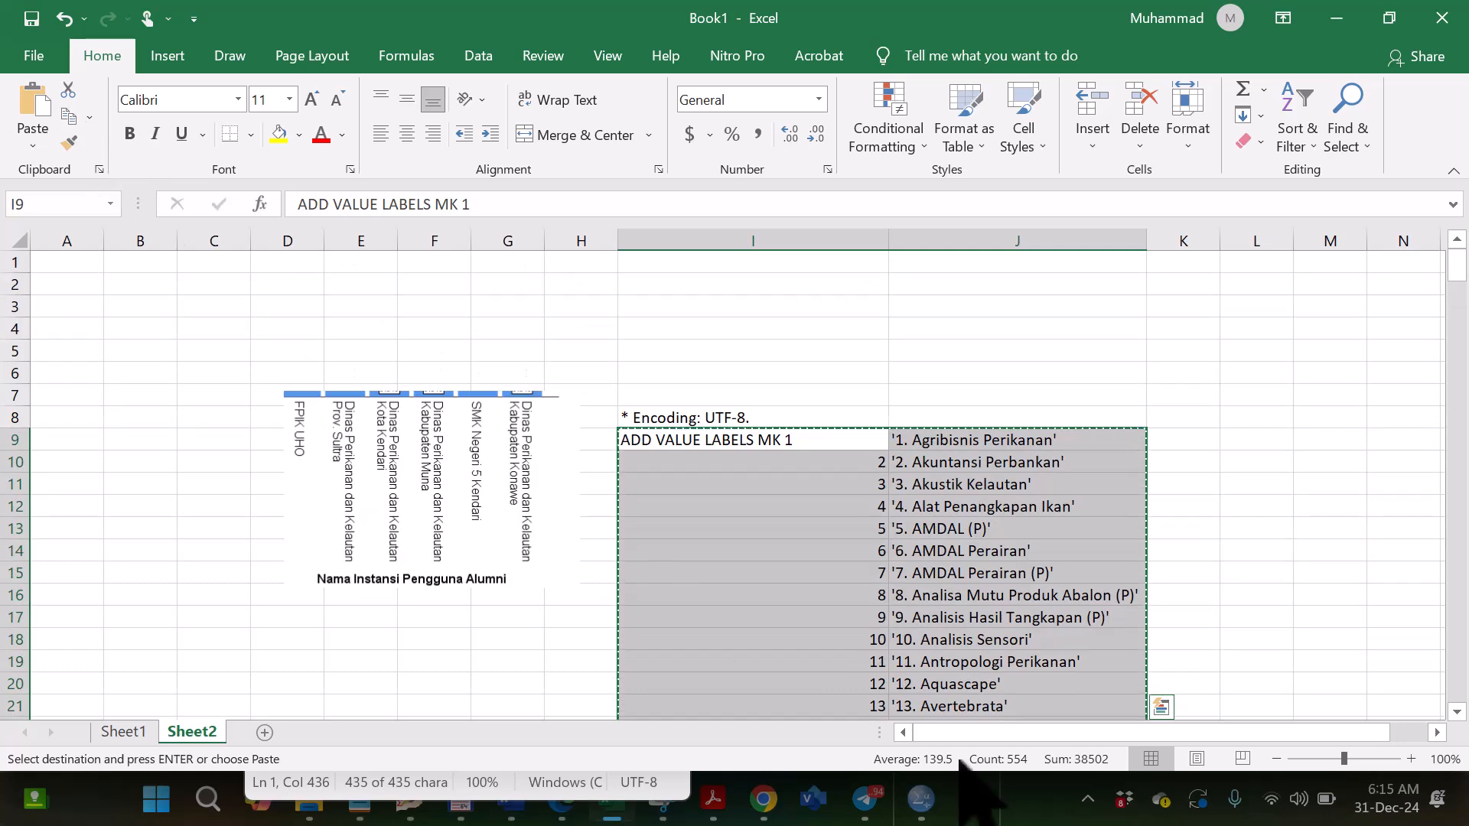
# Create a new syntax file from the truli langsung jumlah.sav dataset in SPSS and paste the copied value label command into it.
pyautogui.click(912, 796)
pyautogui.click(757, 707)
pyautogui.click(19, 41)
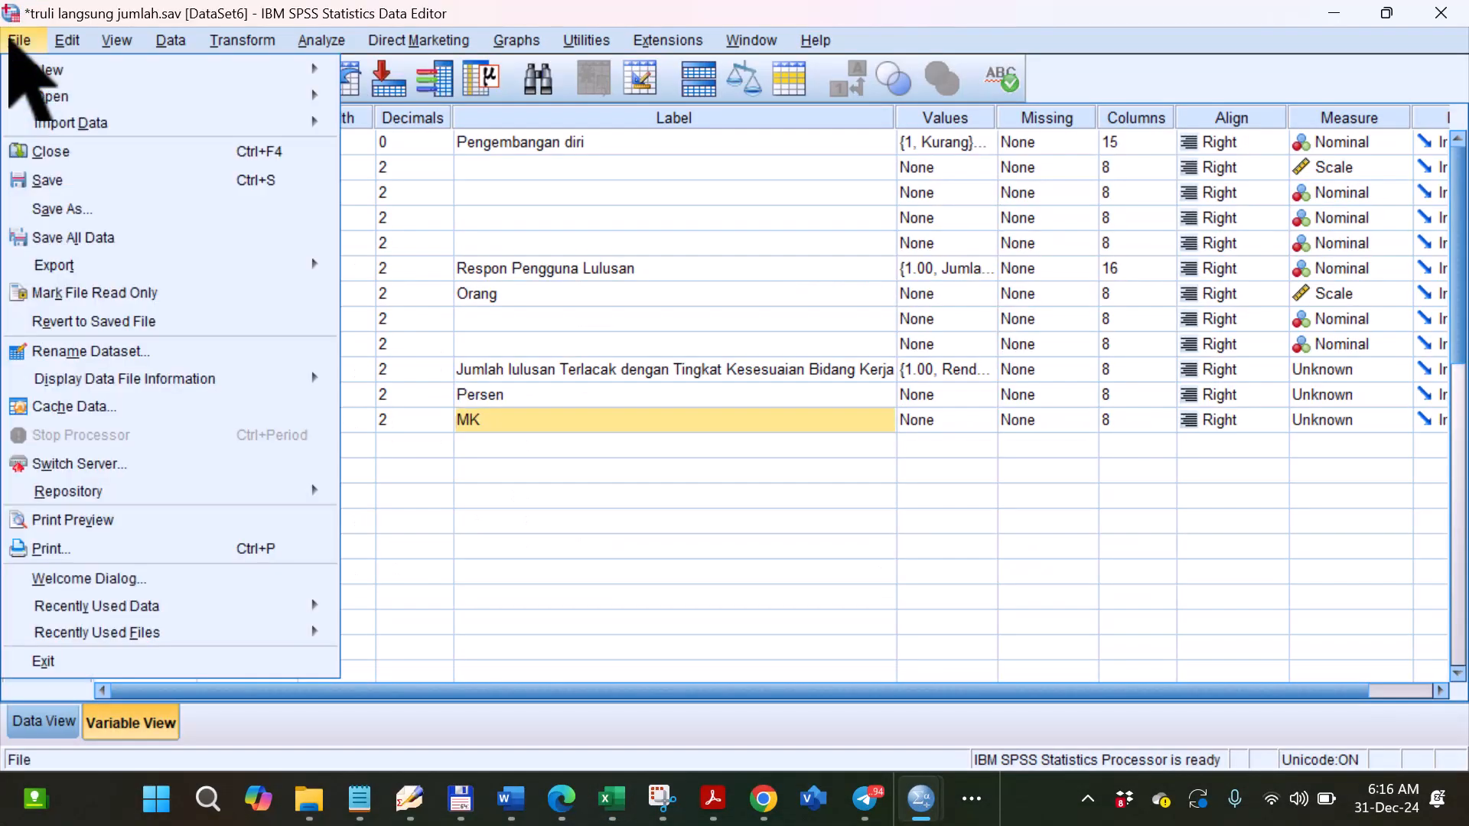
pyautogui.moveTo(89, 69)
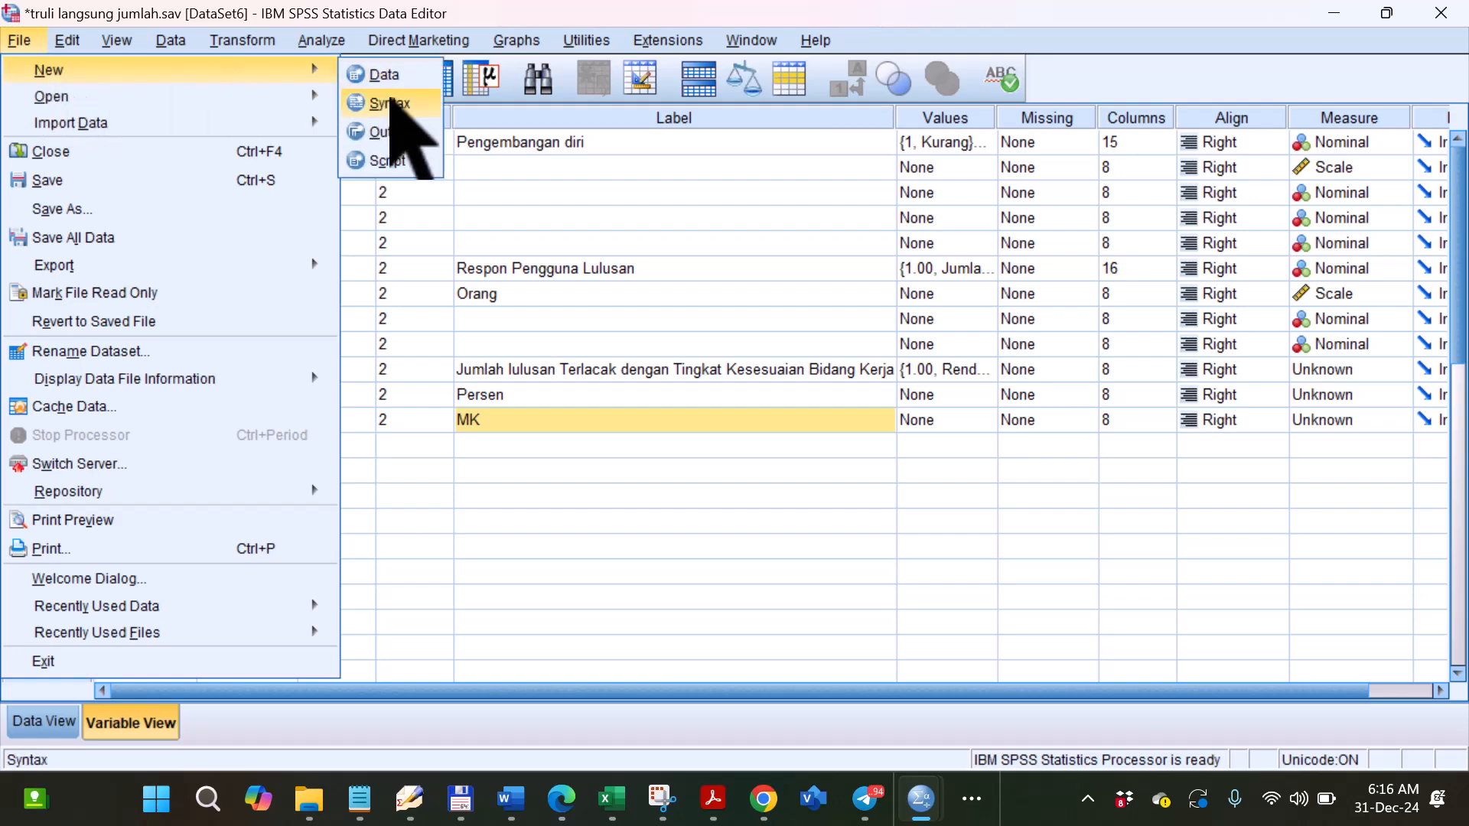
pyautogui.click(390, 104)
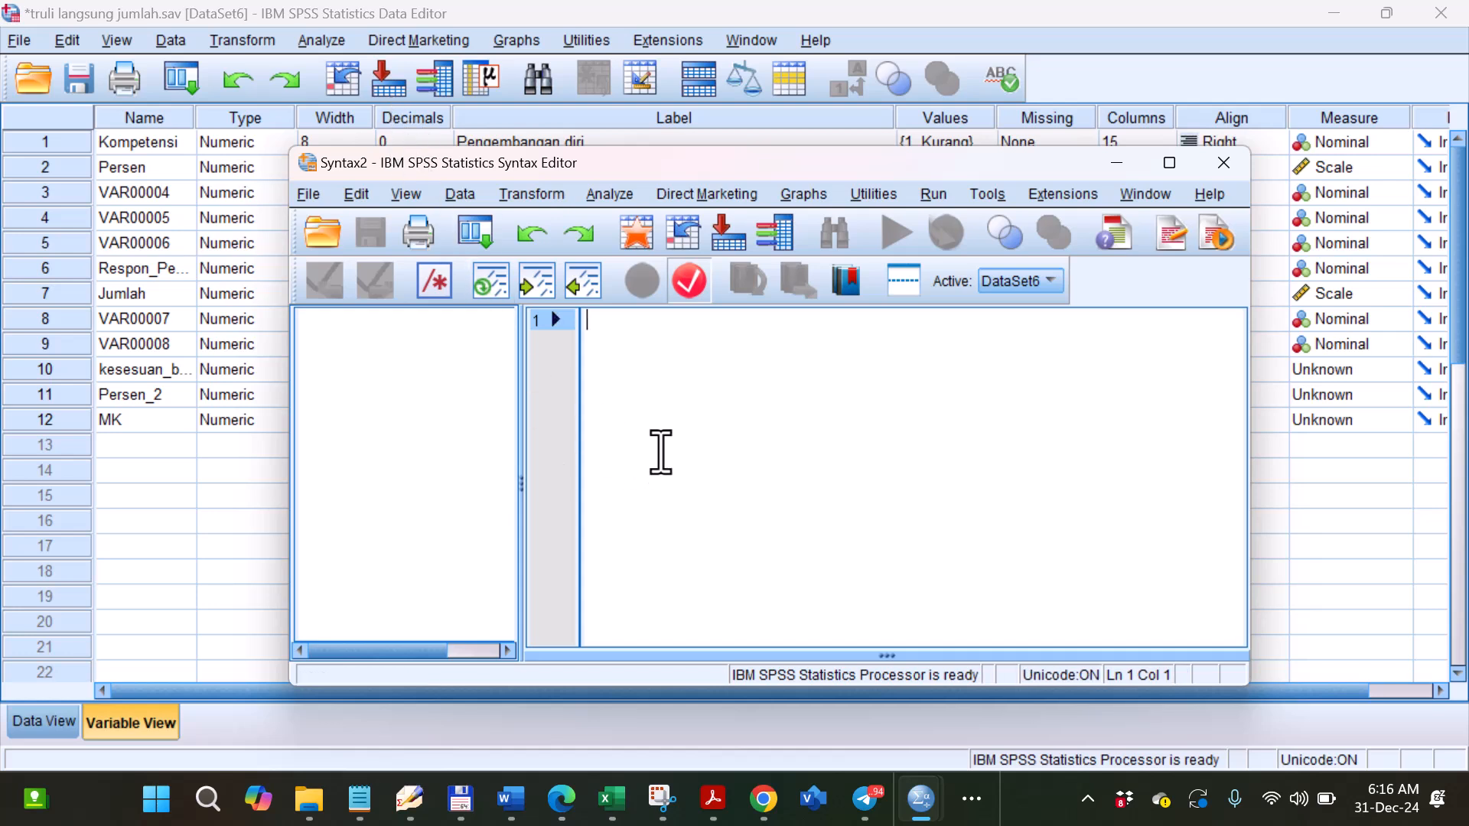
pyautogui.hotkey('ctrl', 'v')
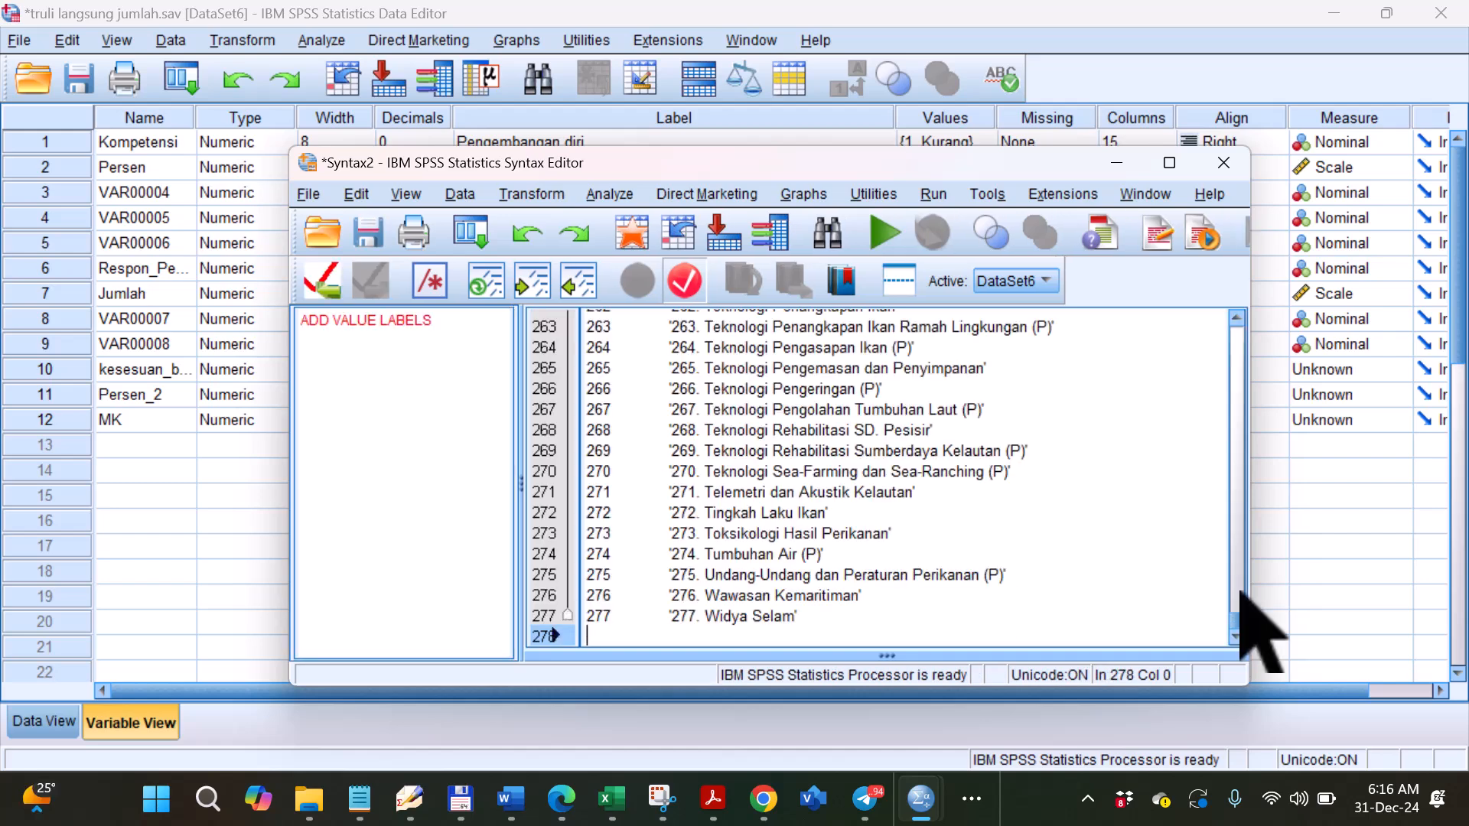
pyautogui.scroll(11, 1259, 619)
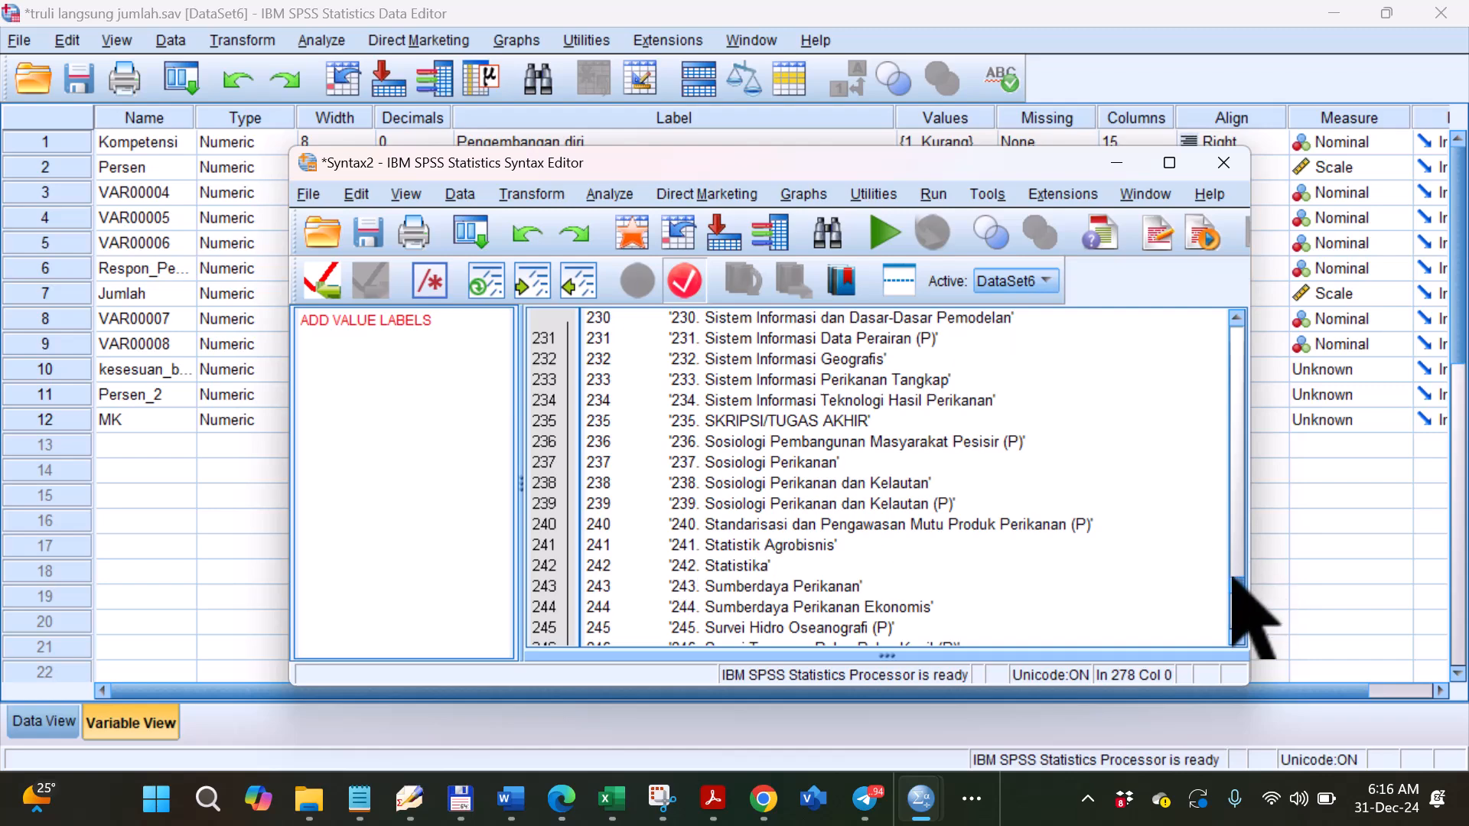
# Try to save the pasted ADD VALUE LABELS syntax under a new file name.
pyautogui.moveTo(1233, 586); pyautogui.dragTo(1230, 312)
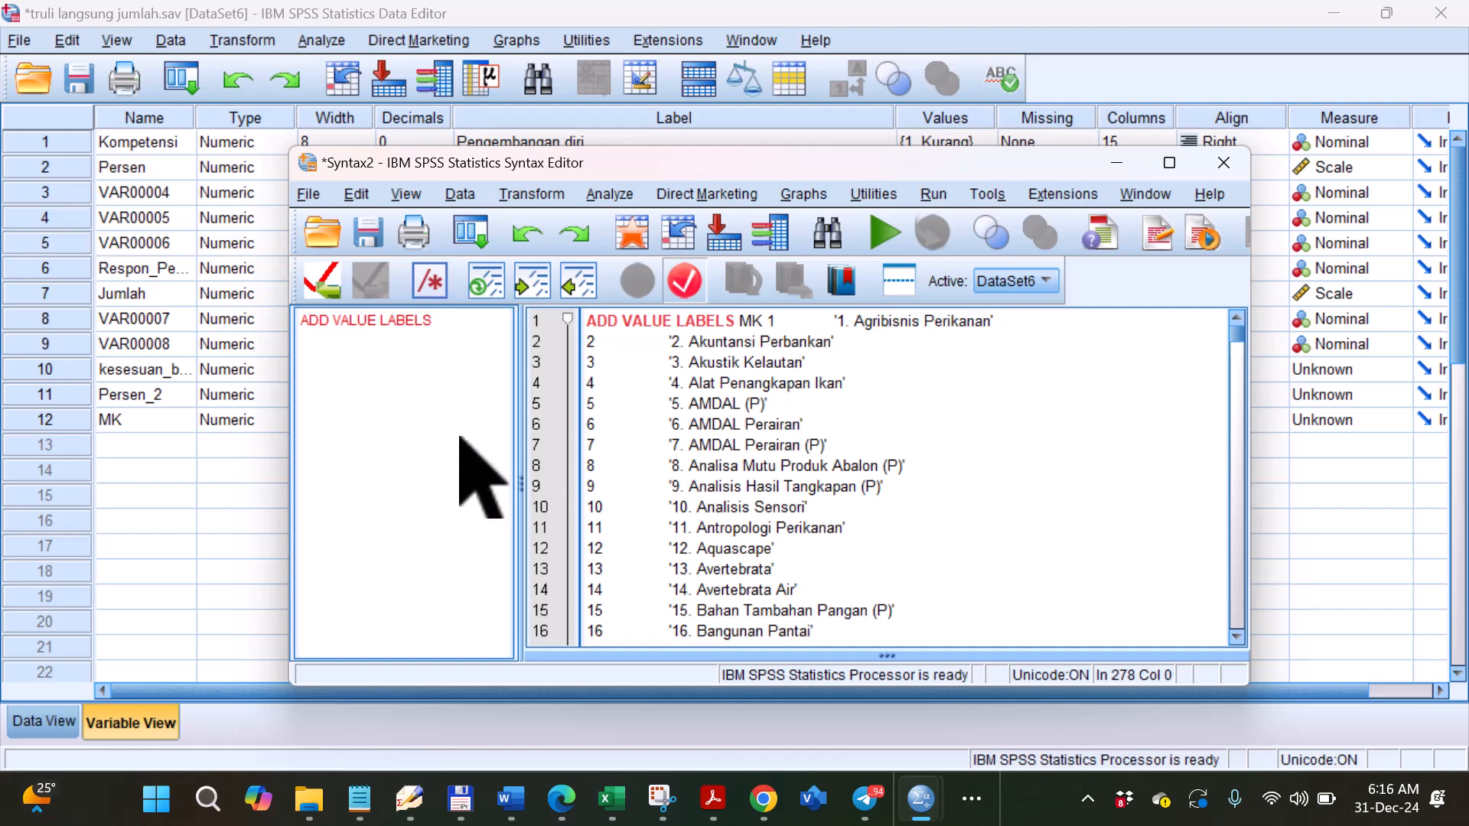
pyautogui.click(314, 197)
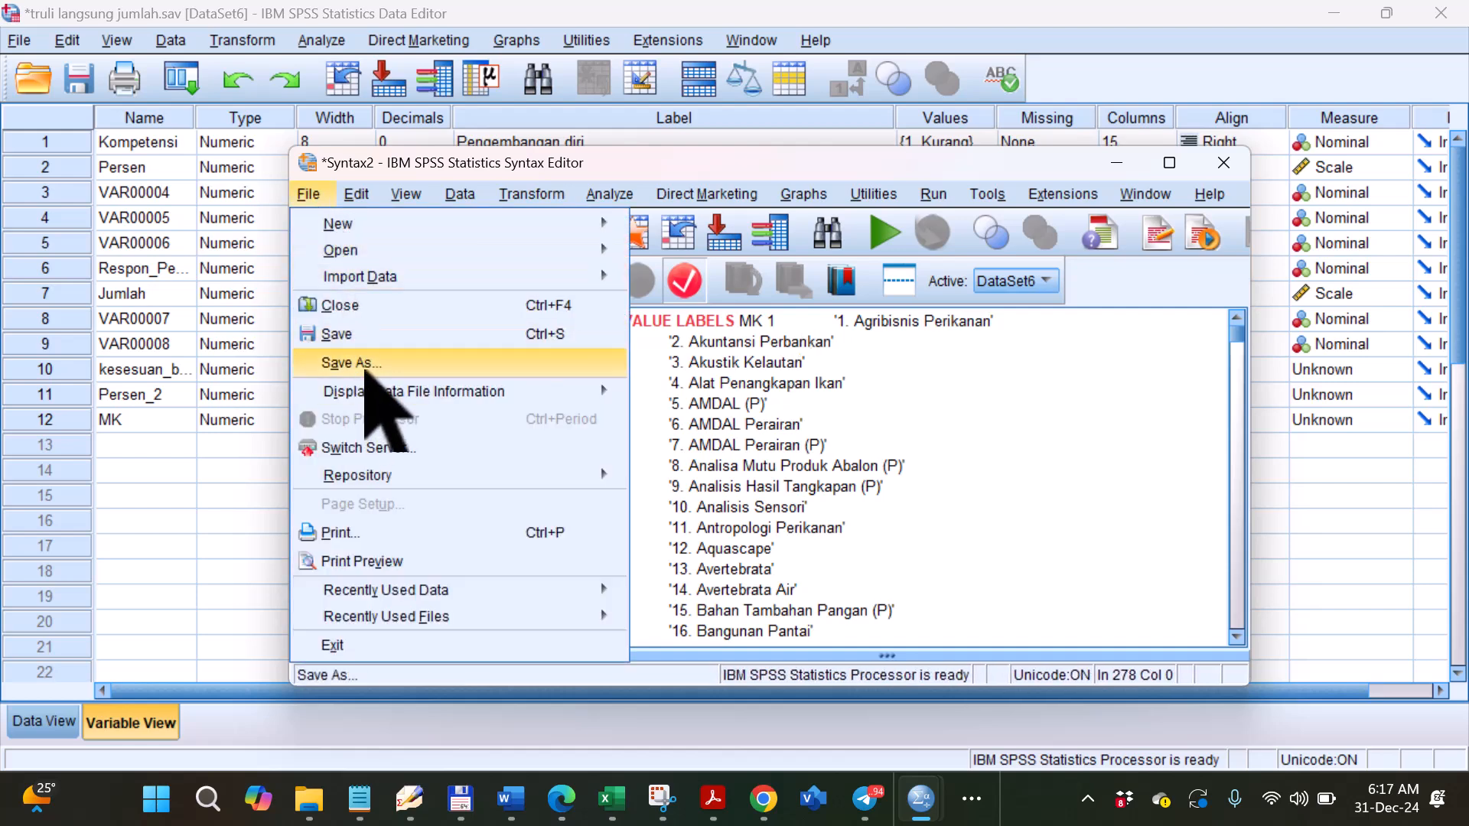
pyautogui.click(366, 365)
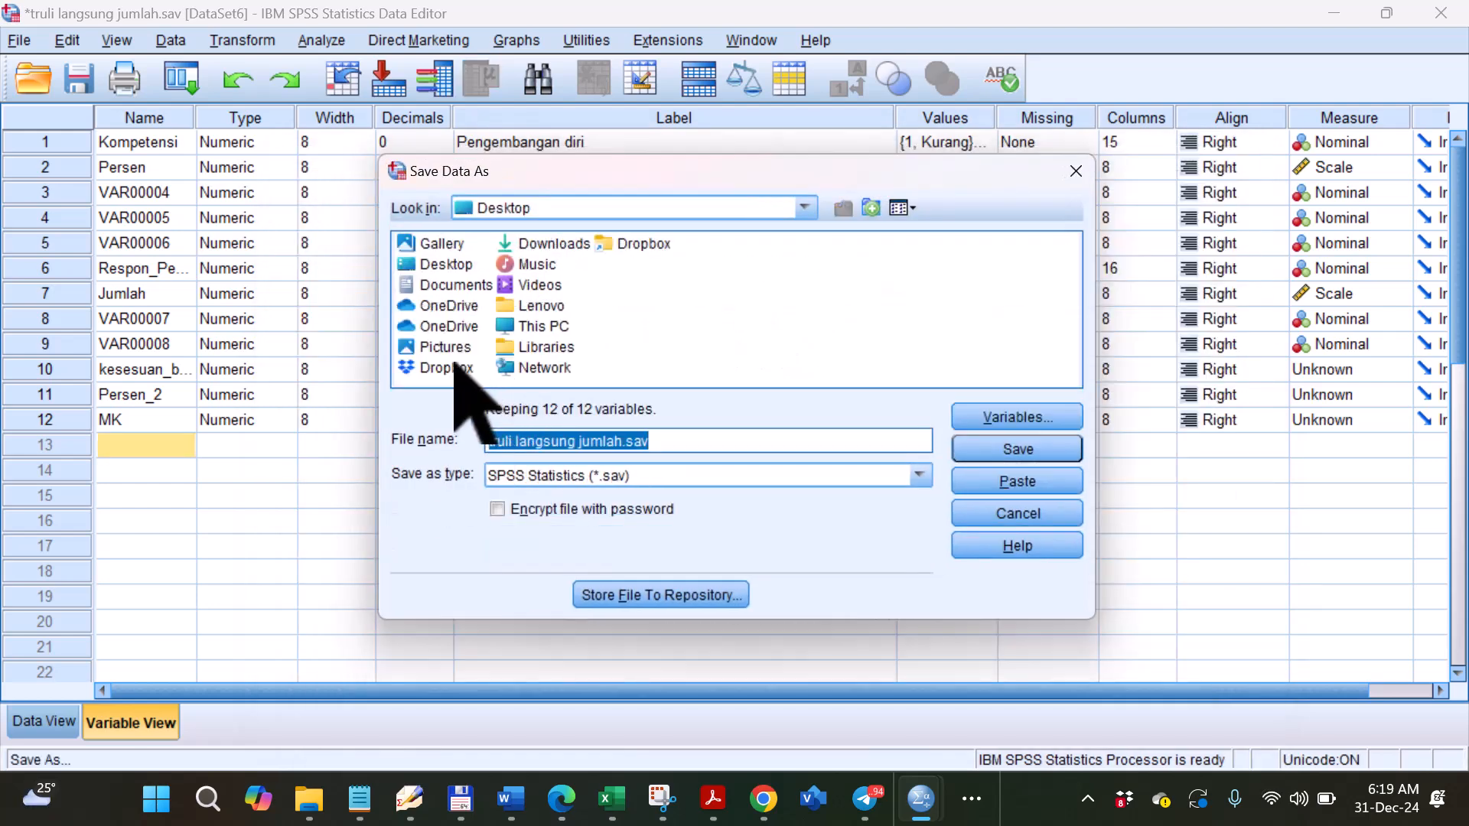
# Save the dataset as truli langsung jumlah.sav in the Documents folder.
pyautogui.click(433, 291)
pyautogui.doubleClick(433, 293)
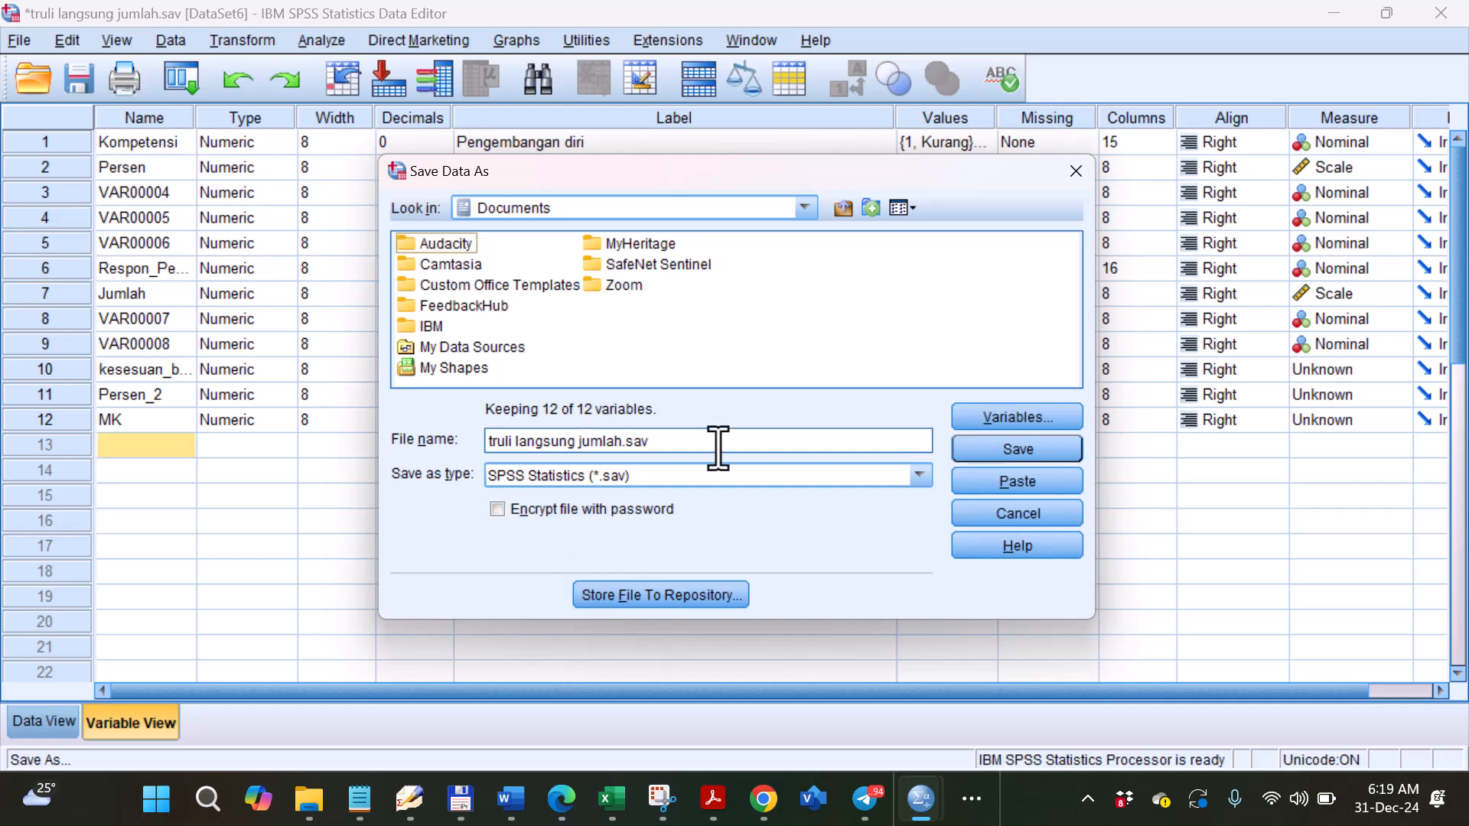
pyautogui.click(994, 443)
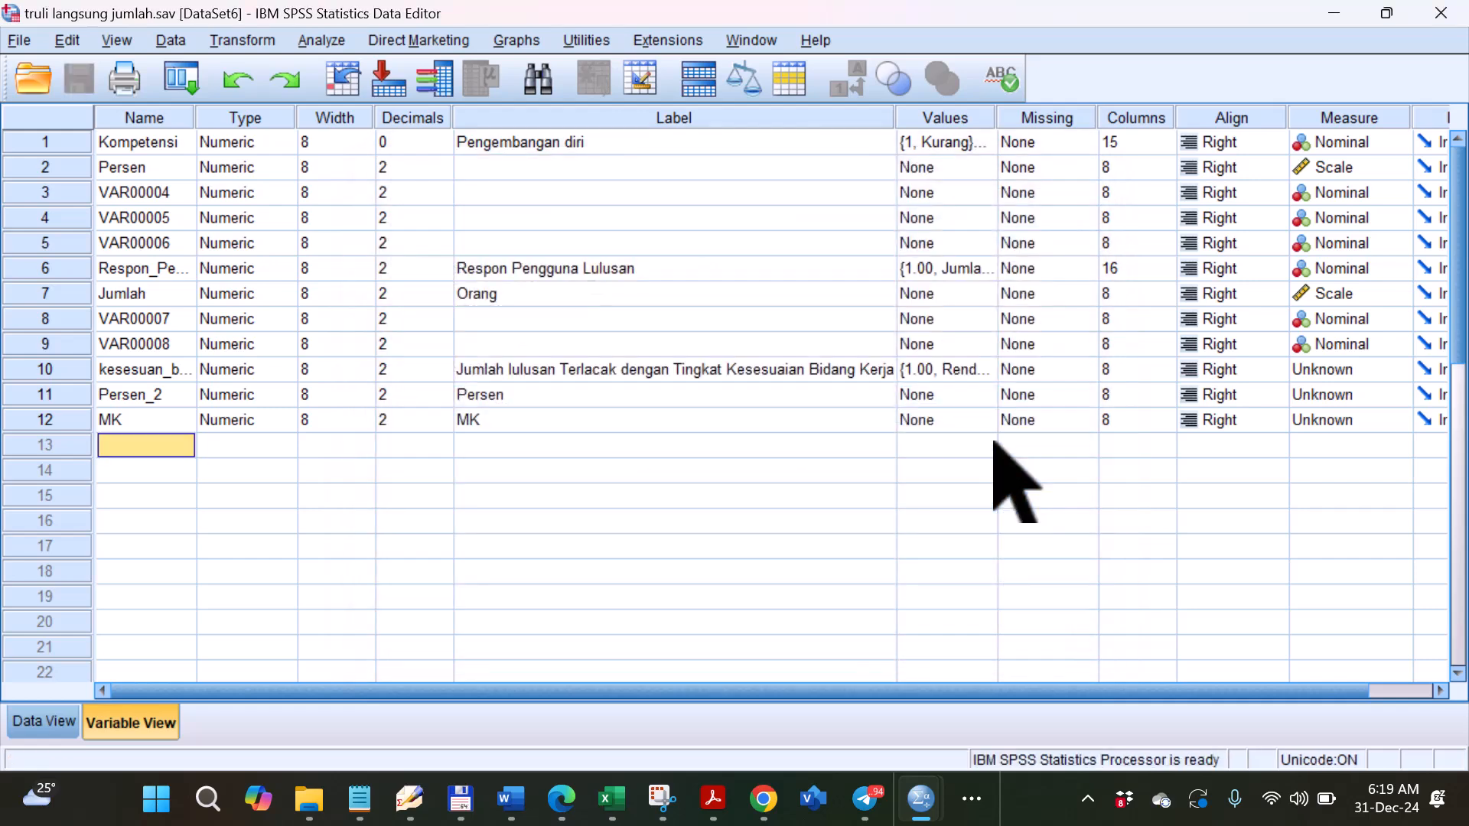
# Bring up the Syntax1 NAMA MATA KULIAH.sps syntax and save it under the same name in the Documents folder.
pyautogui.moveTo(926, 799)
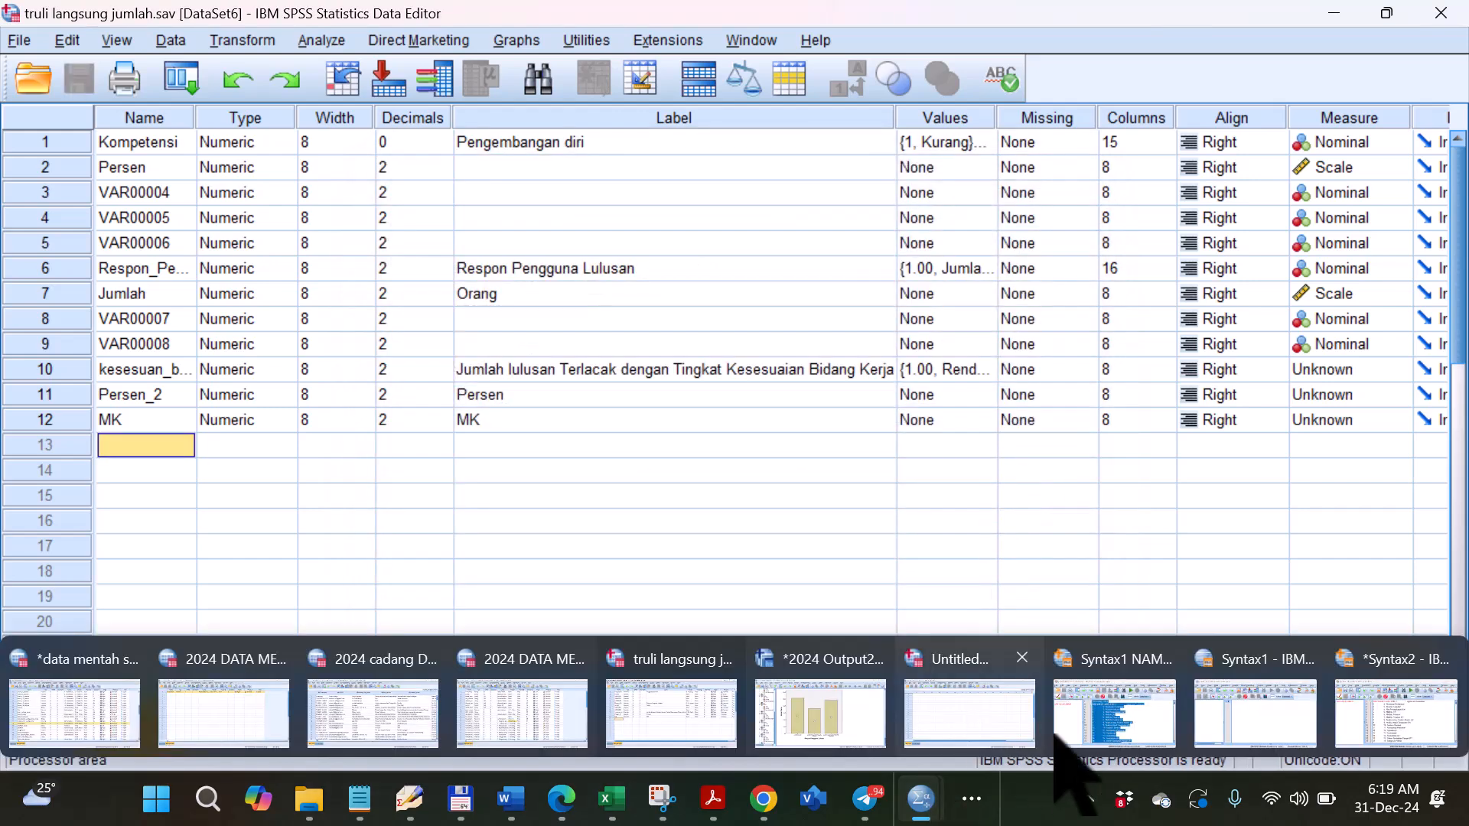
pyautogui.click(1118, 710)
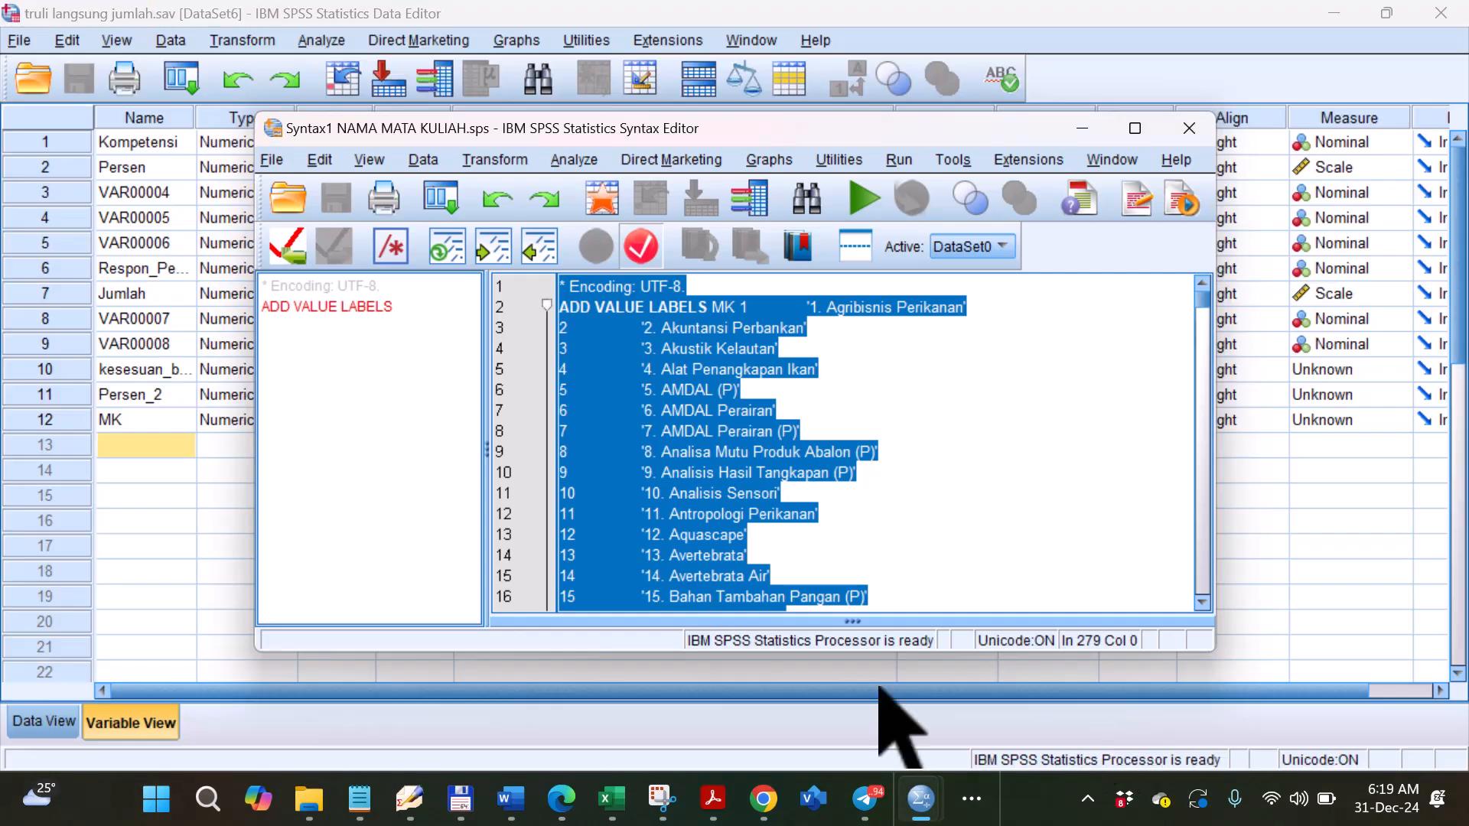
pyautogui.click(274, 160)
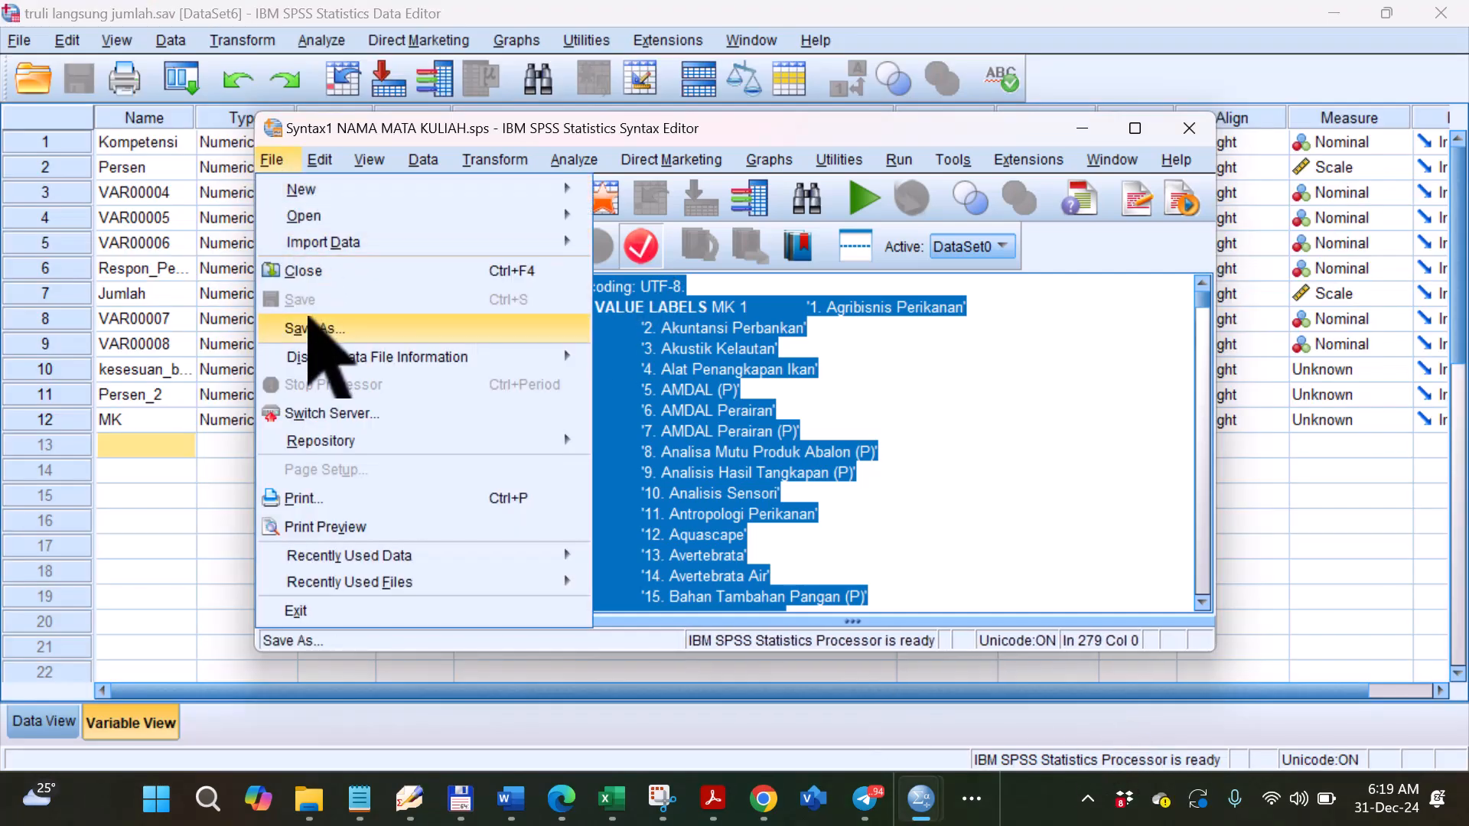
pyautogui.click(310, 329)
pyautogui.click(807, 208)
pyautogui.click(444, 290)
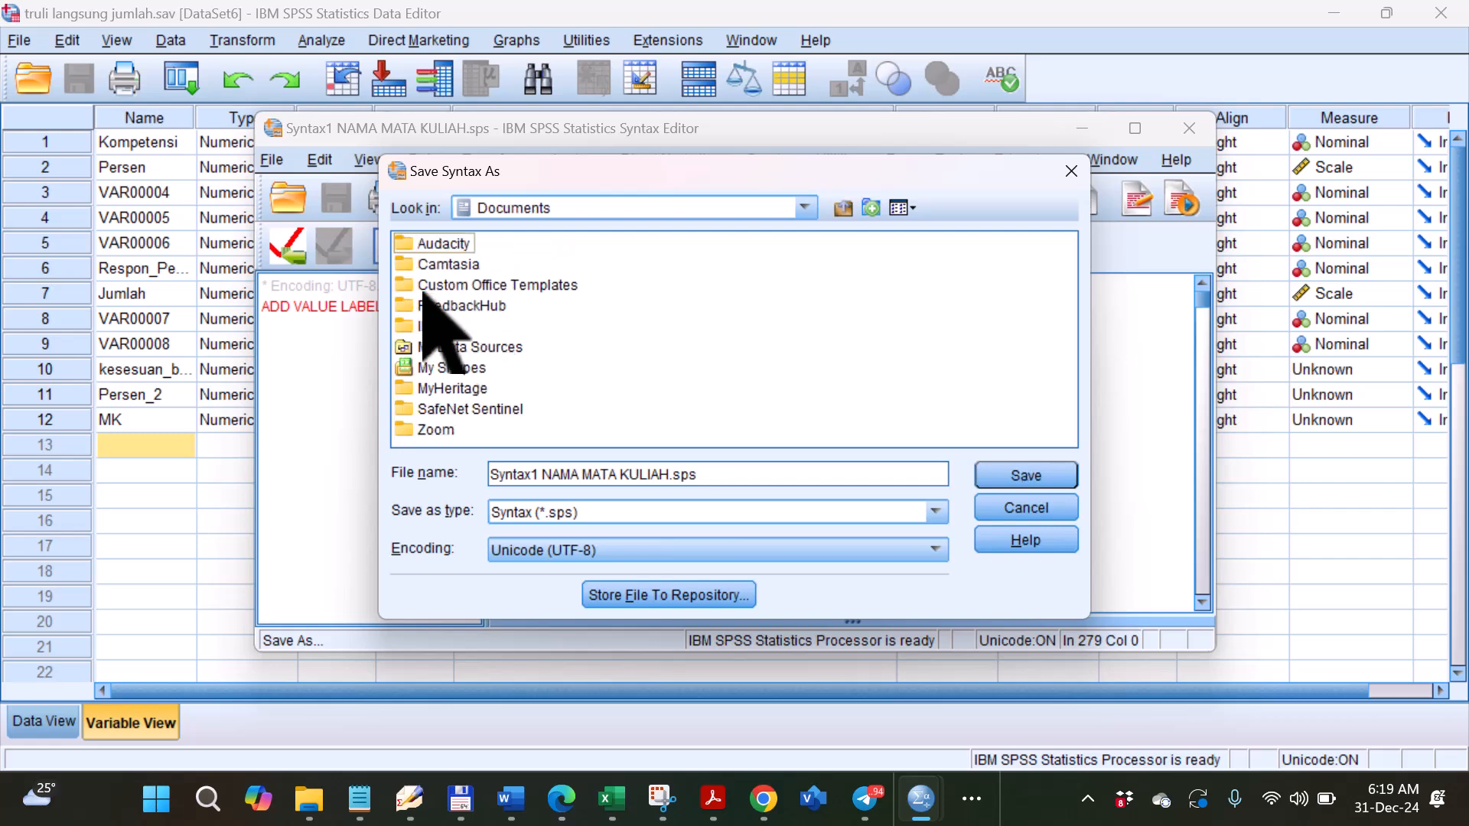
pyautogui.click(994, 483)
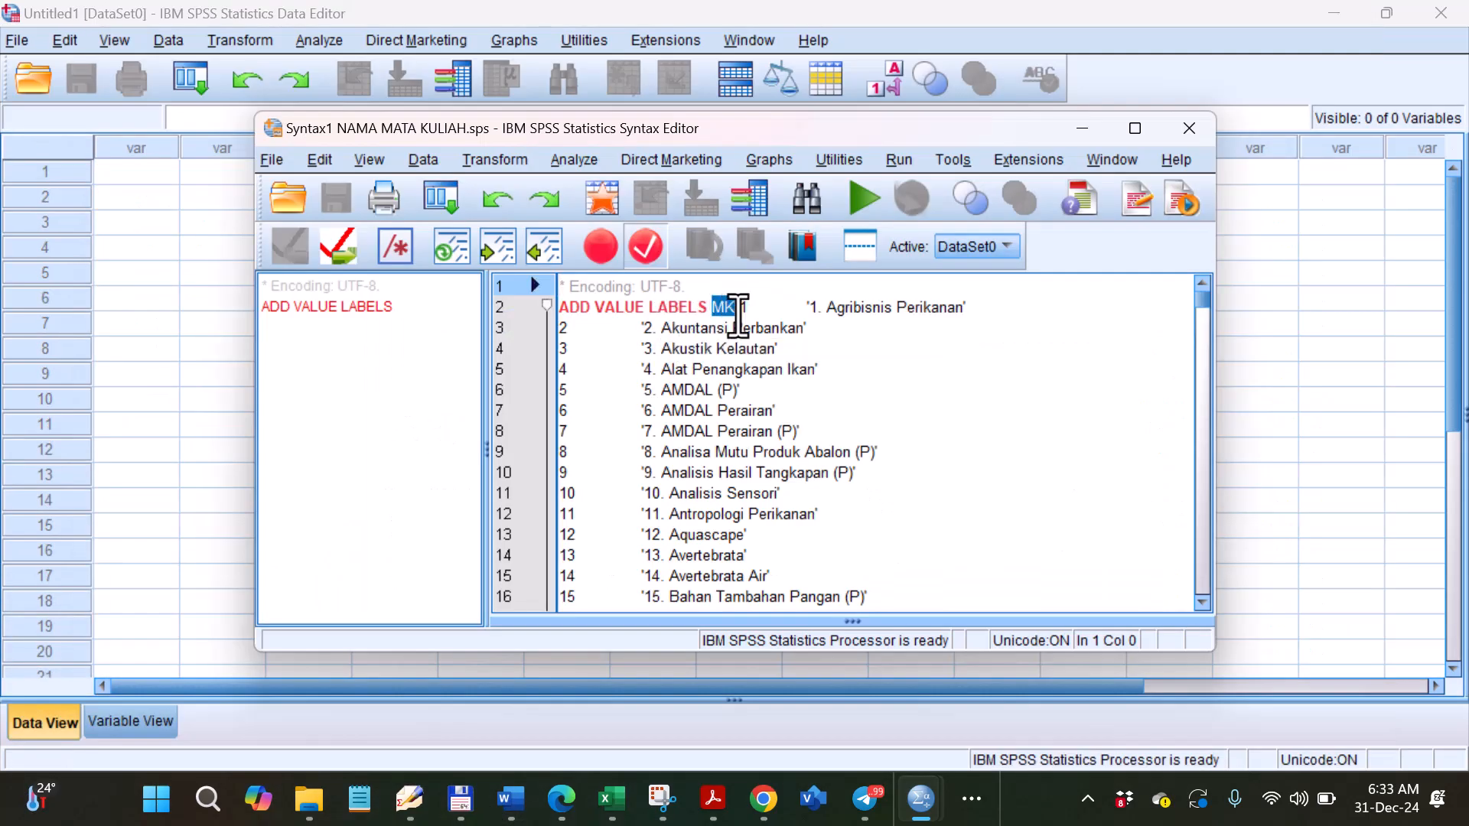
# In the truli langsung jumlah.sav dataset, define a variable in row 3 with label MK and name matakuliah, and save the dataset.
pyautogui.moveTo(921, 799)
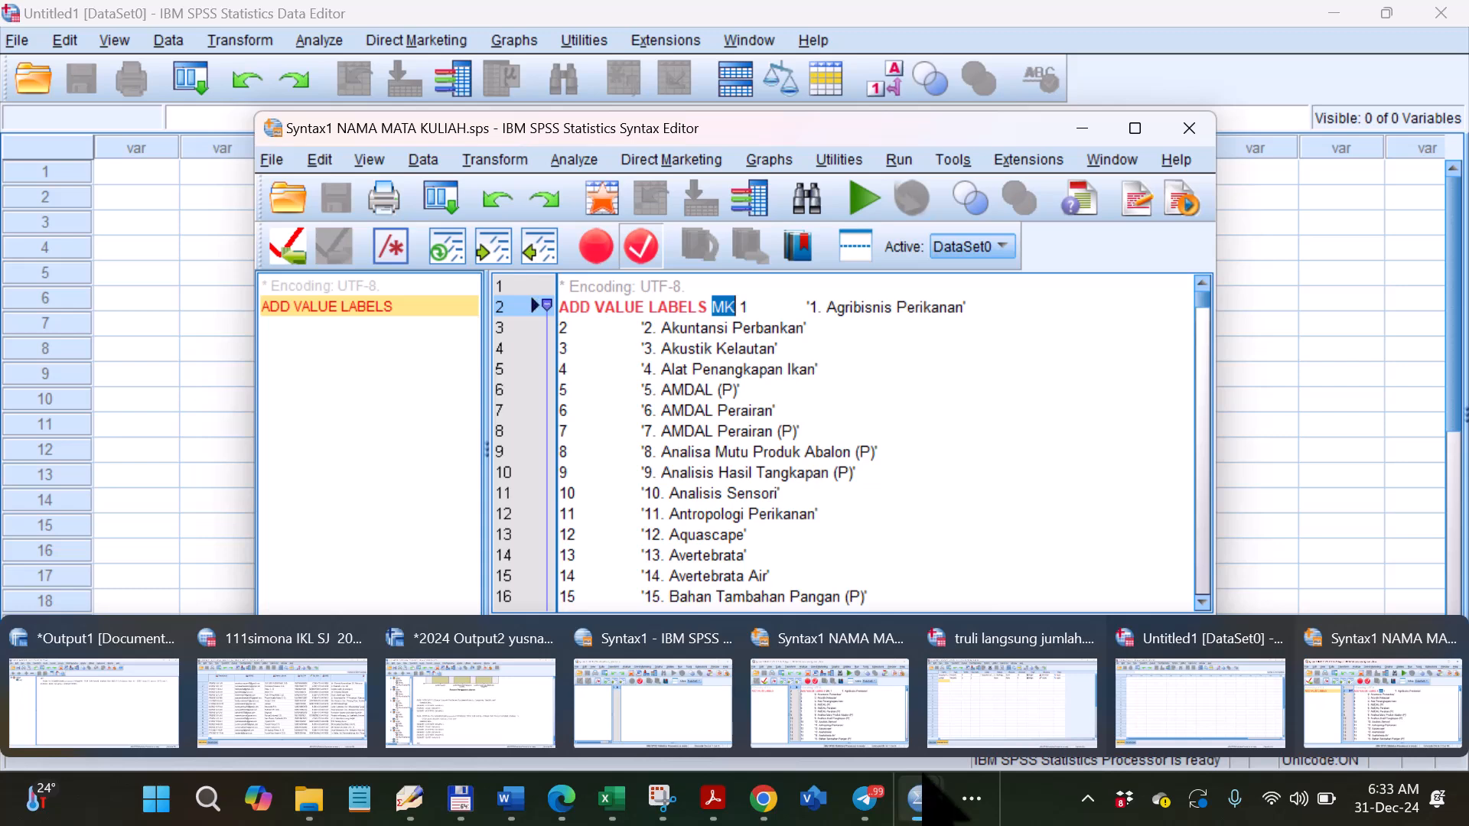
pyautogui.click(975, 707)
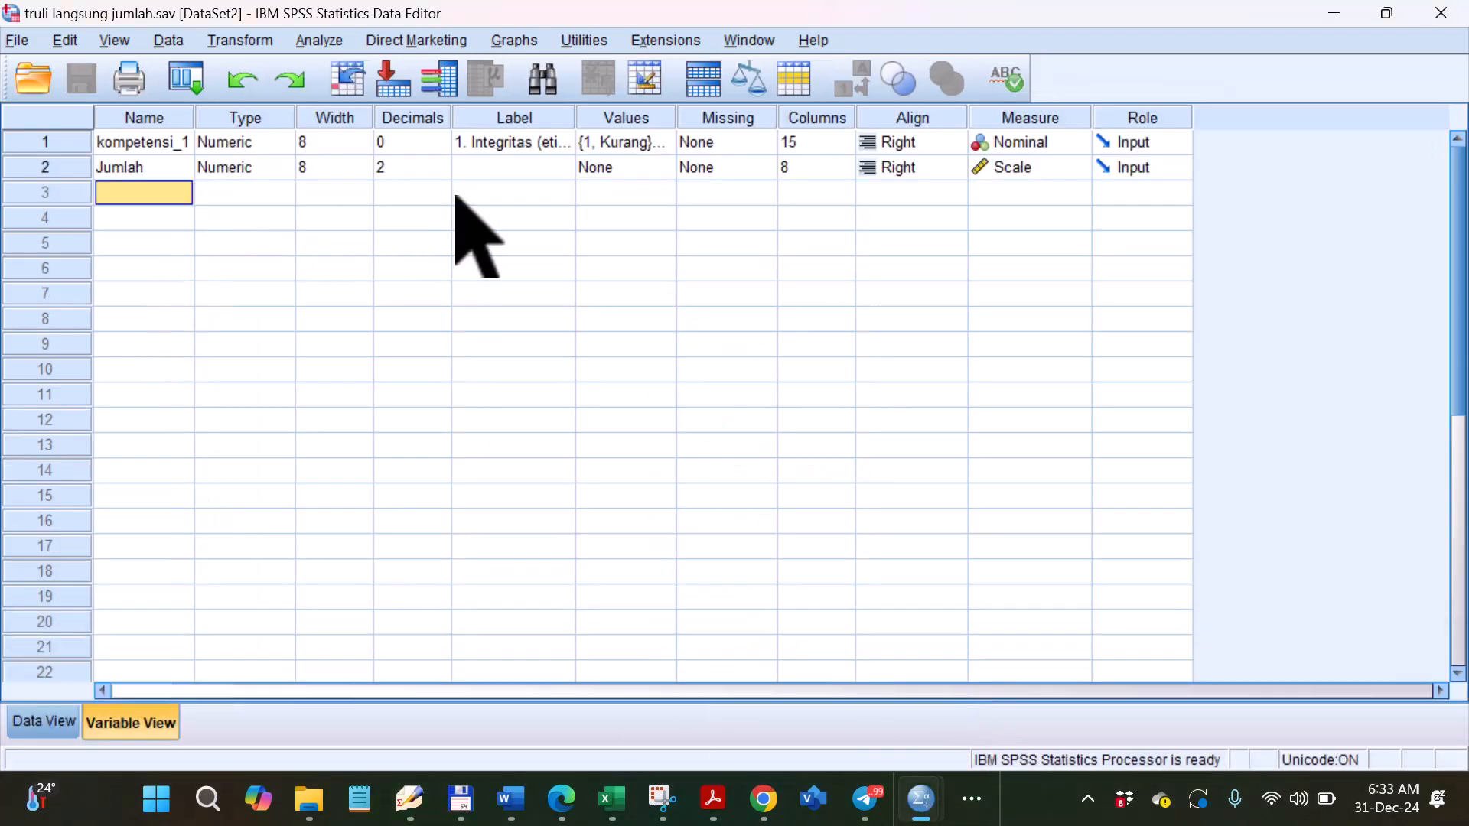
pyautogui.click(483, 193)
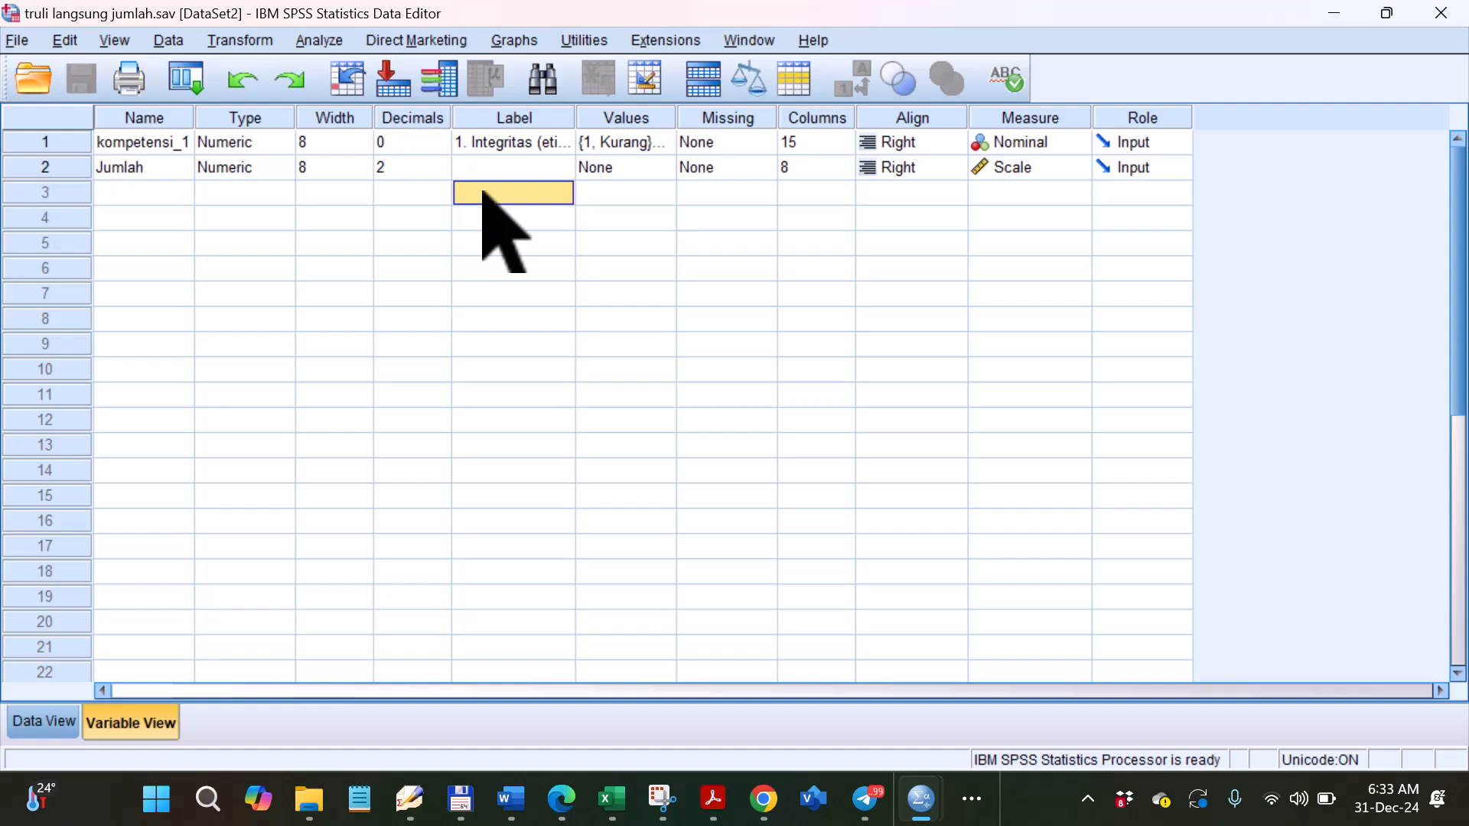
pyautogui.write('MK')
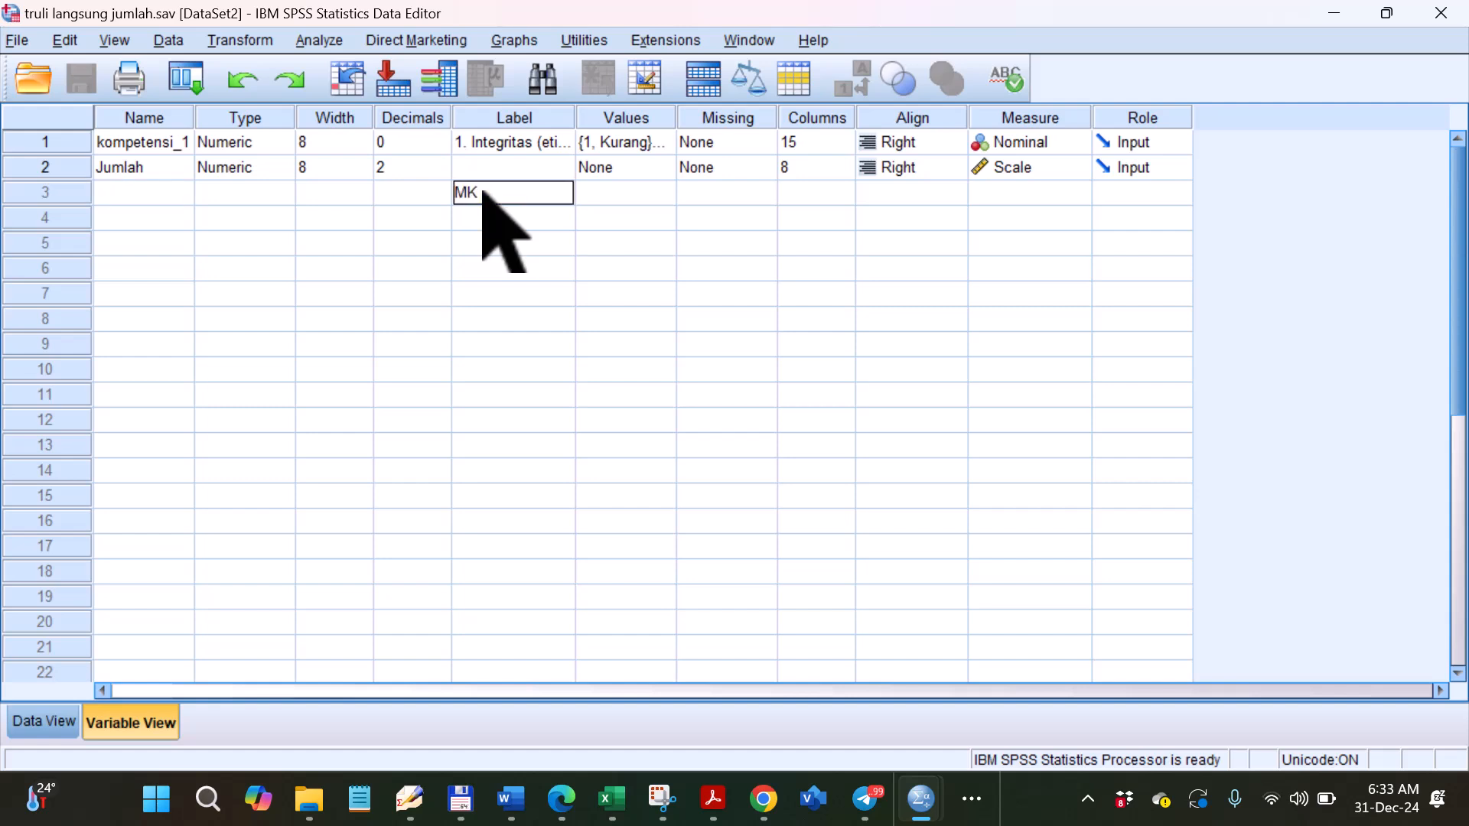
pyautogui.click(153, 198)
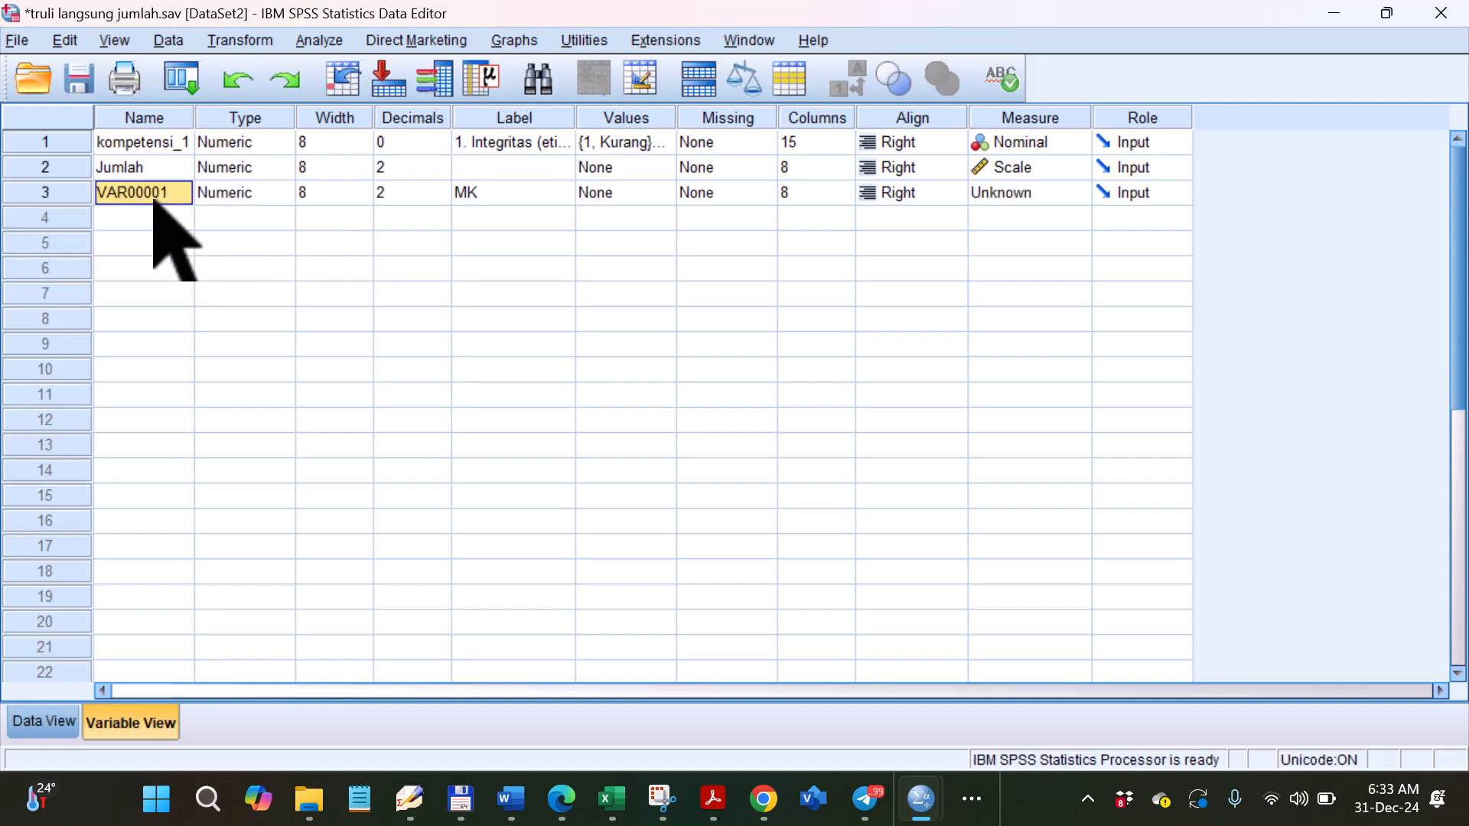
pyautogui.write('matakuli')
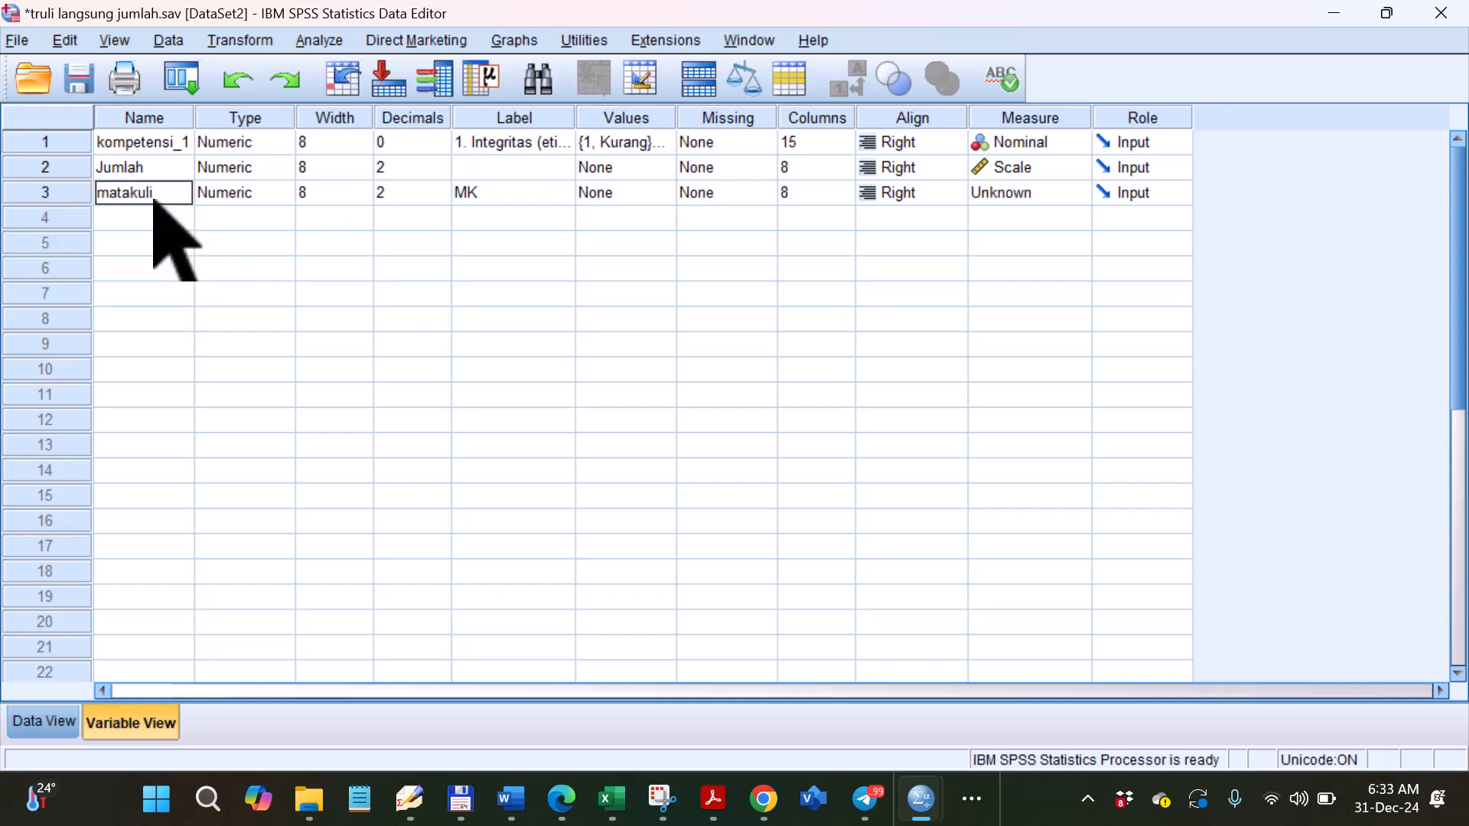
pyautogui.write('ah')
pyautogui.press('Return')
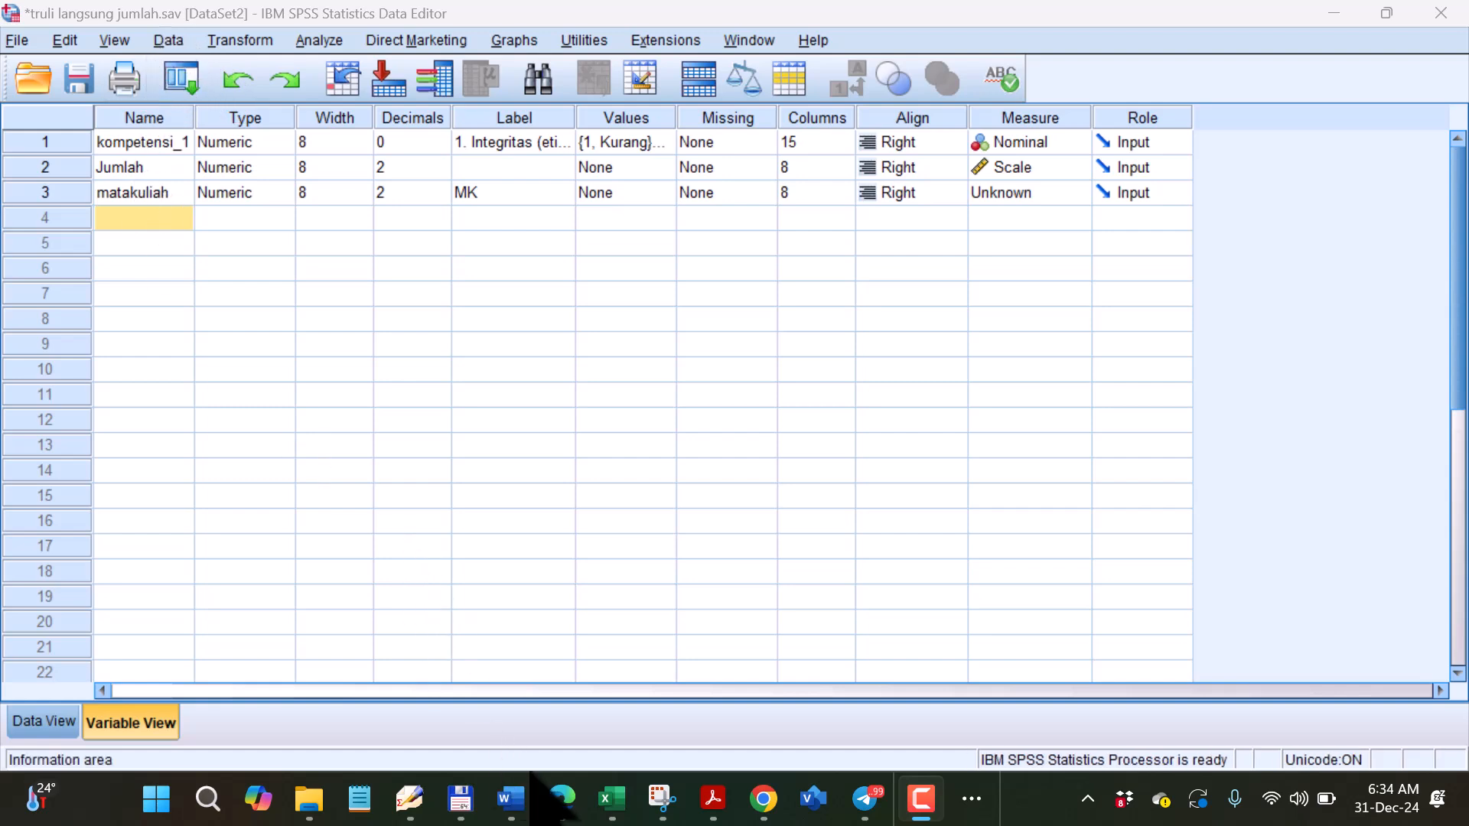
pyautogui.click(78, 80)
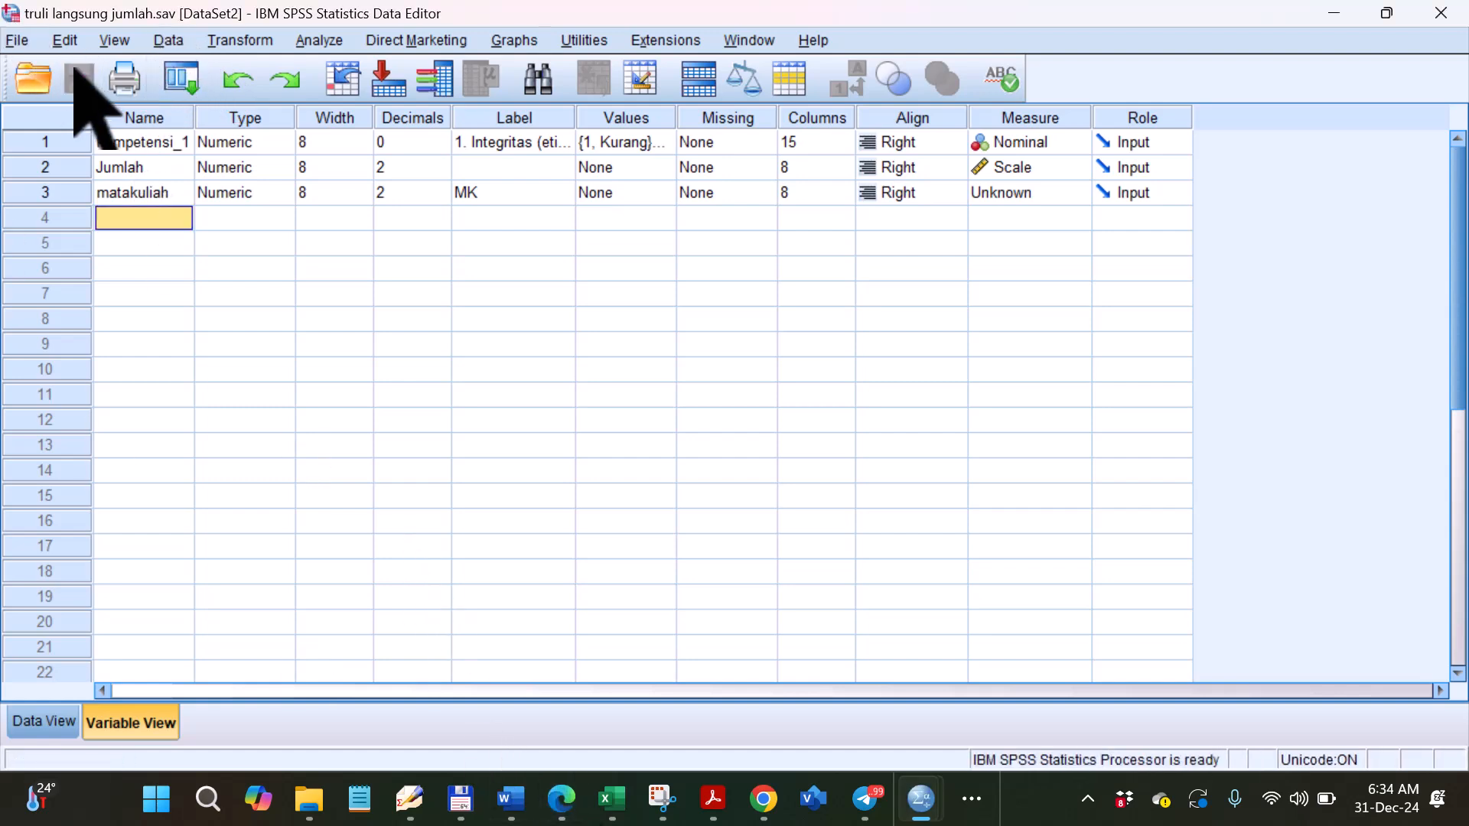
# Try to run all commands of the Syntax1 NAMA MATA KULIAH.sps syntax and look through the resulting output log.
pyautogui.moveTo(910, 796)
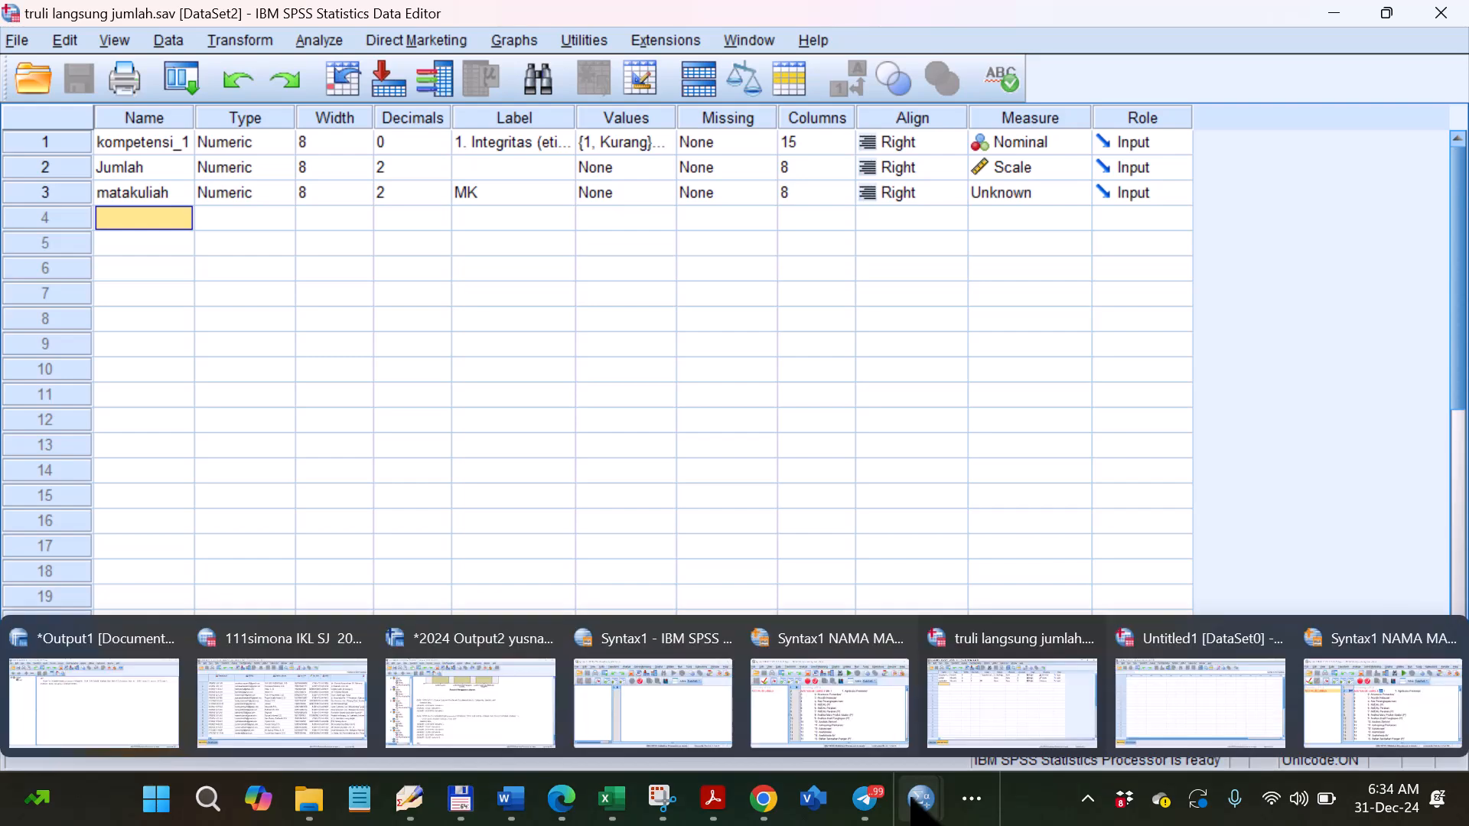
pyautogui.click(1403, 723)
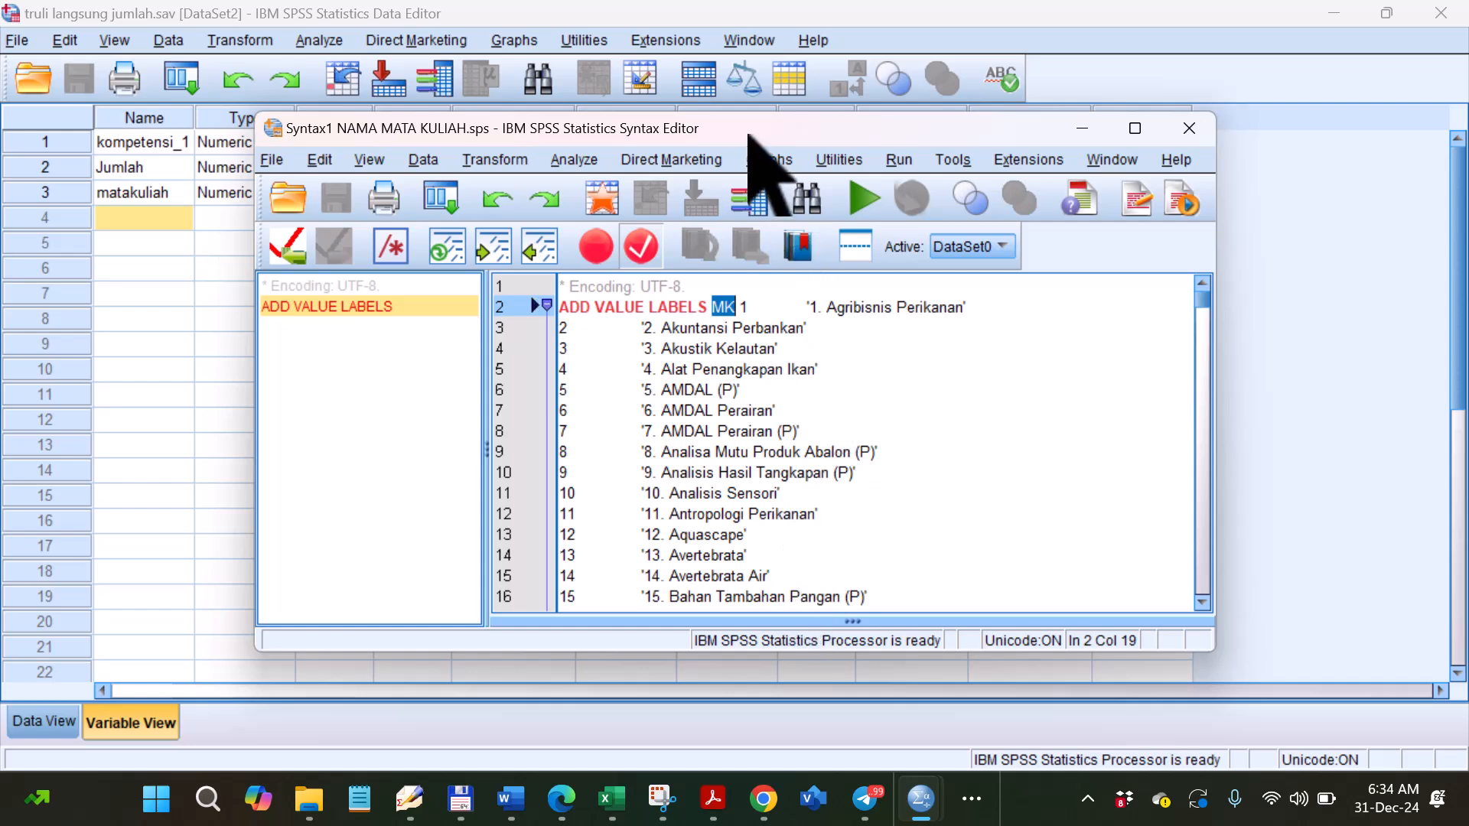
pyautogui.moveTo(746, 134); pyautogui.dragTo(741, 55)
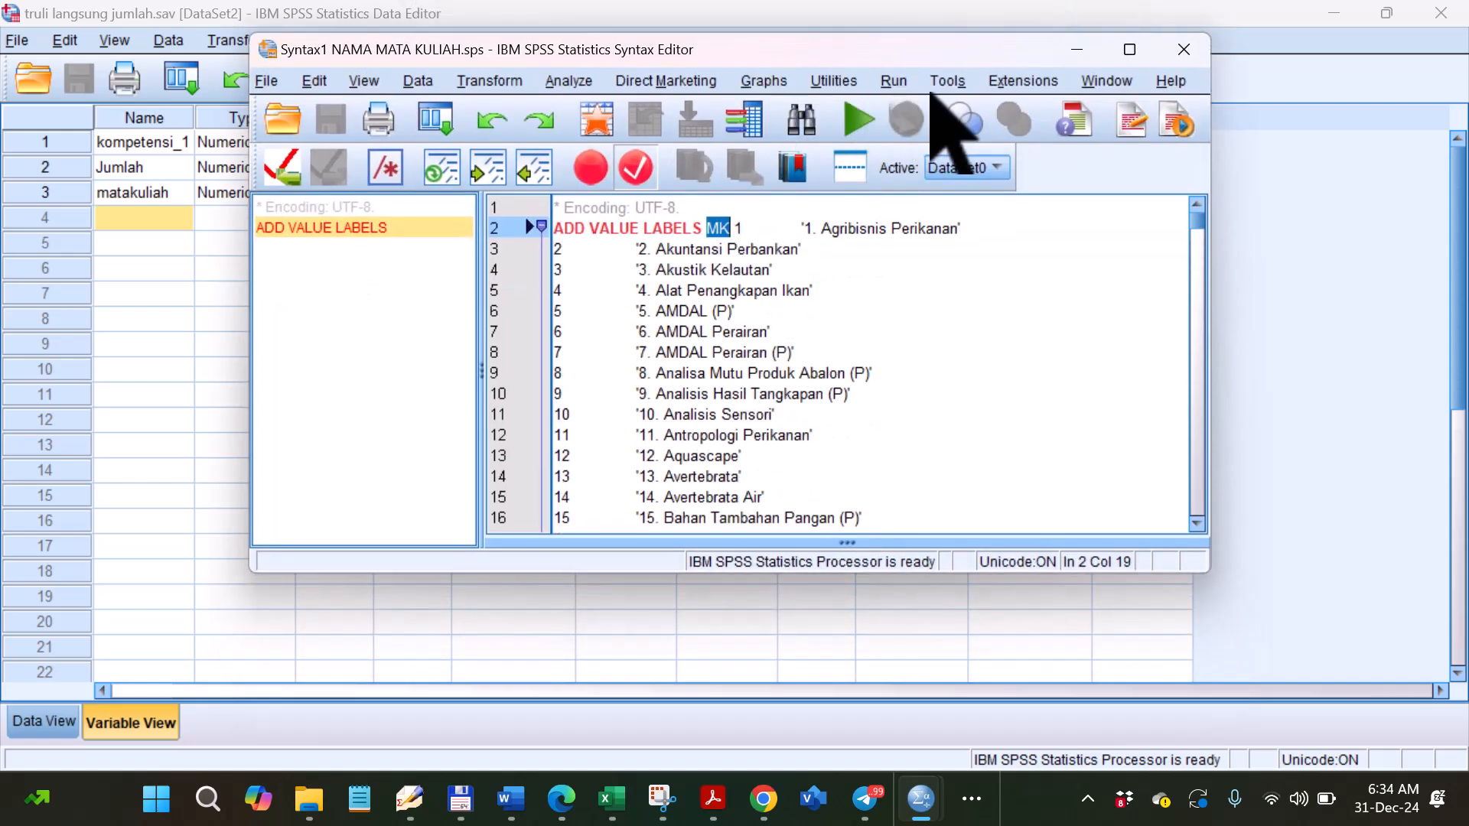
pyautogui.click(894, 82)
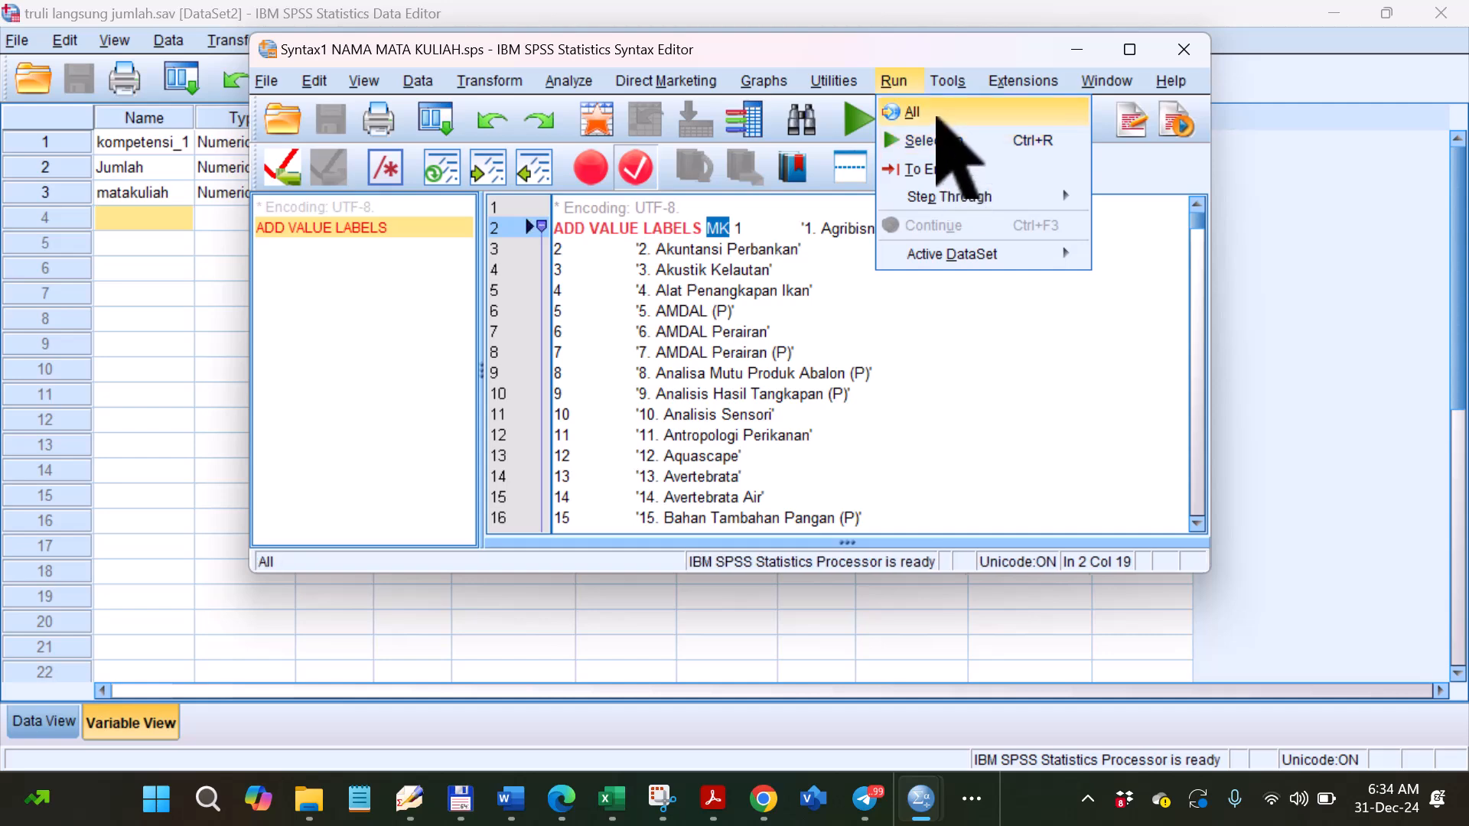
pyautogui.click(938, 113)
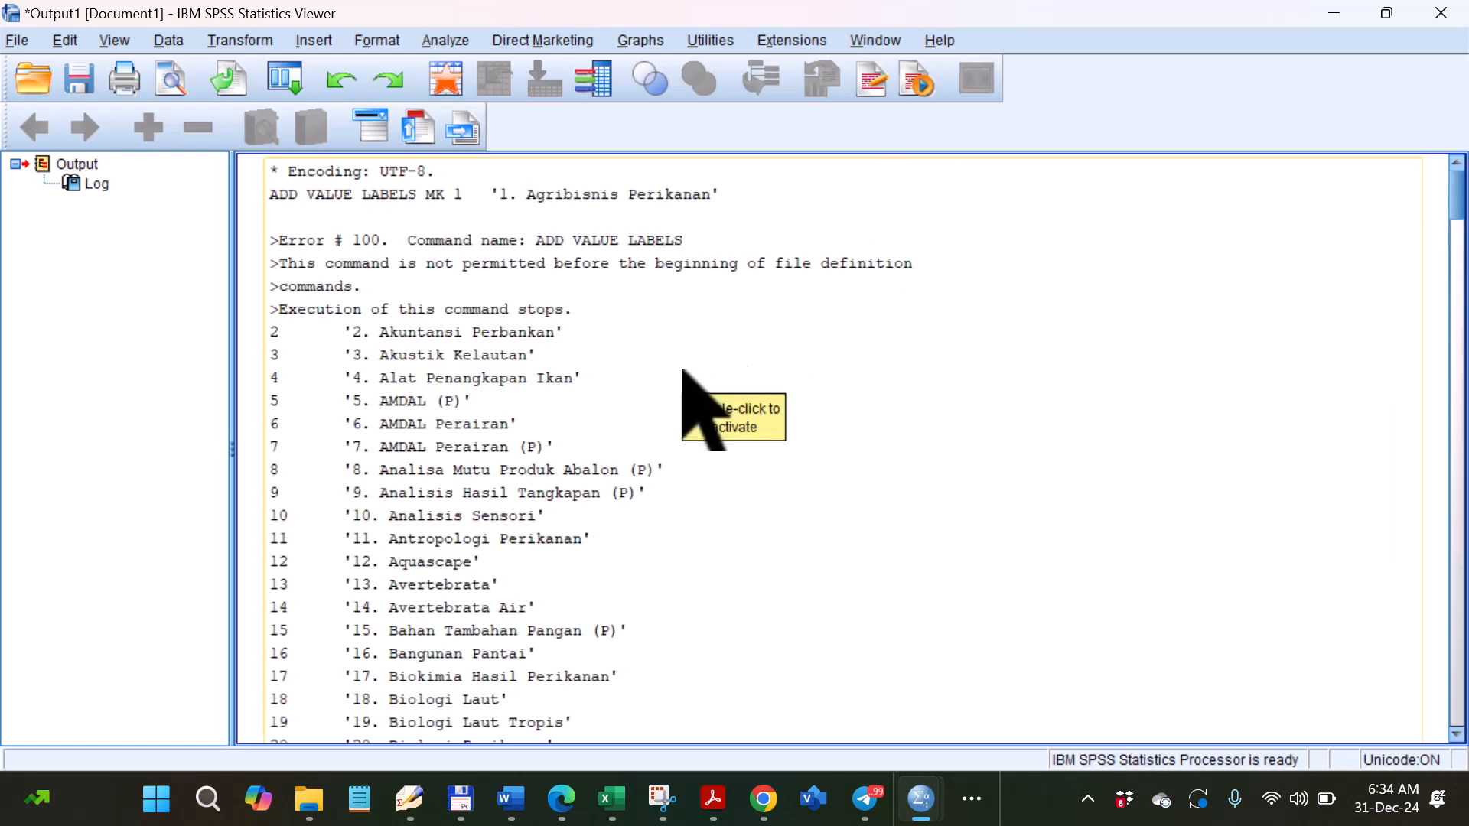
pyautogui.scroll(-9, 419, 386)
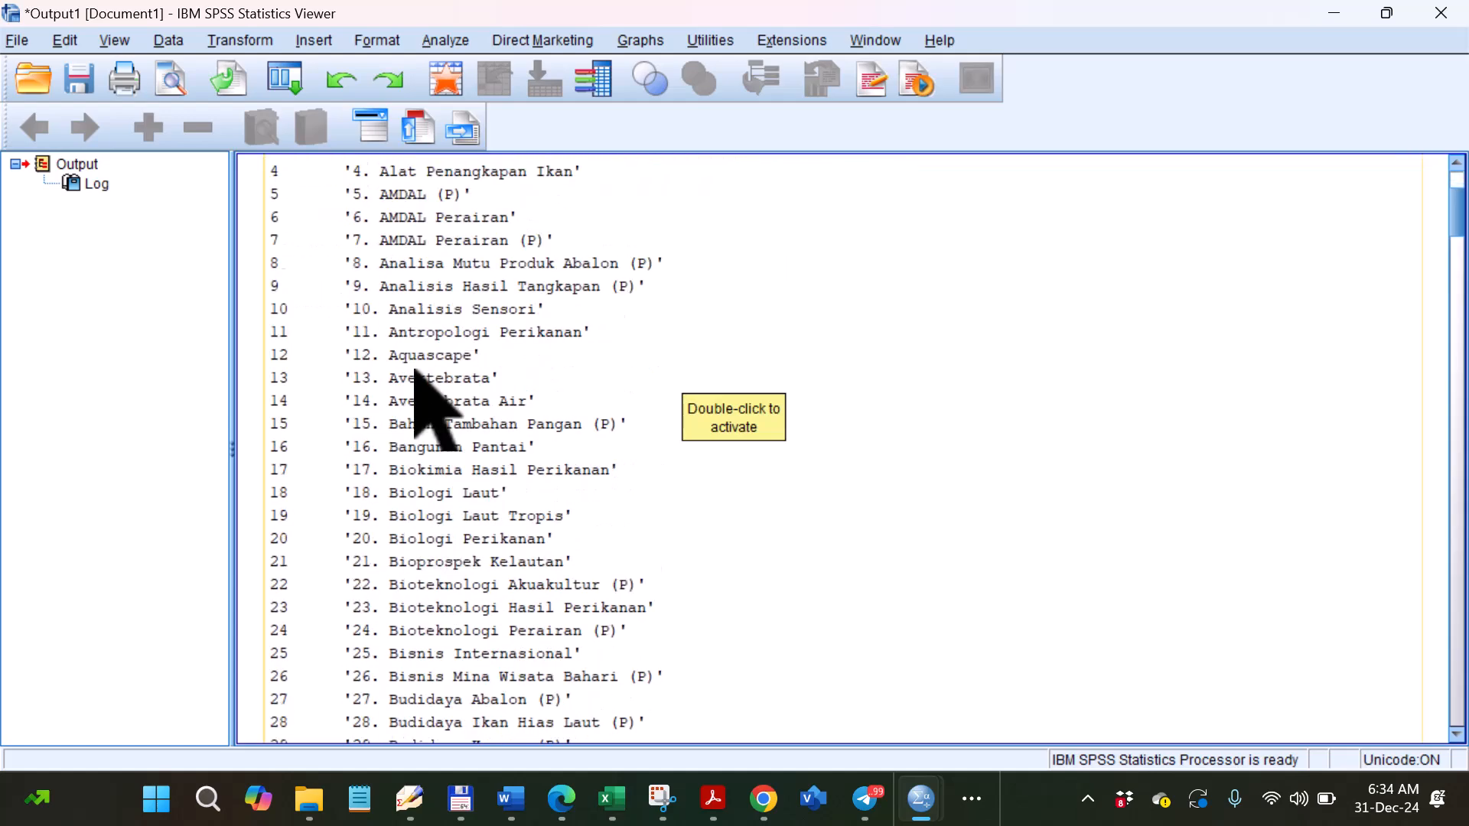
# Return to the truli langsung jumlah.sav dataset and check the value labels and the label of the matakuliah variable.
pyautogui.moveTo(918, 799)
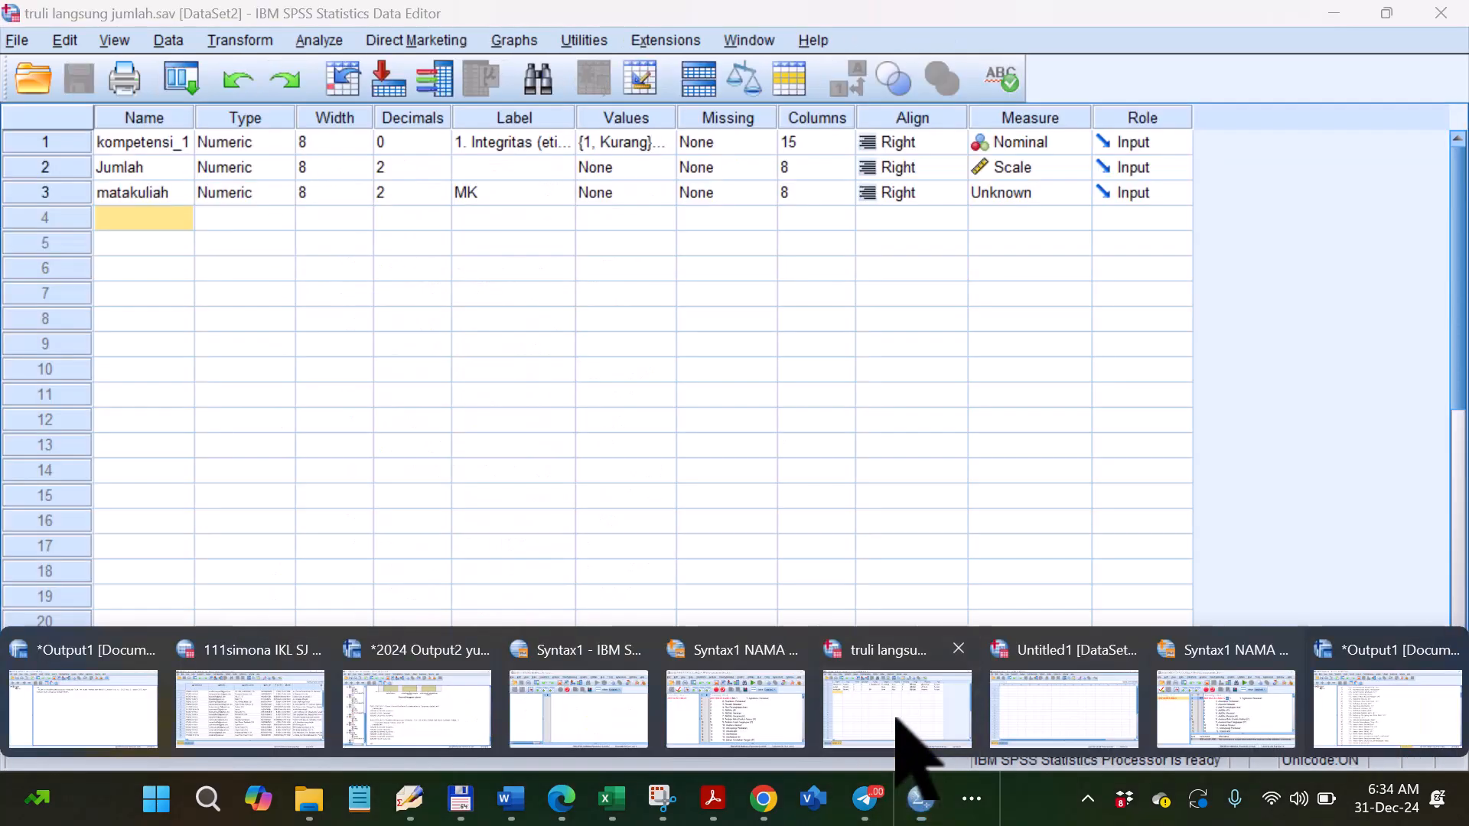
pyautogui.click(899, 715)
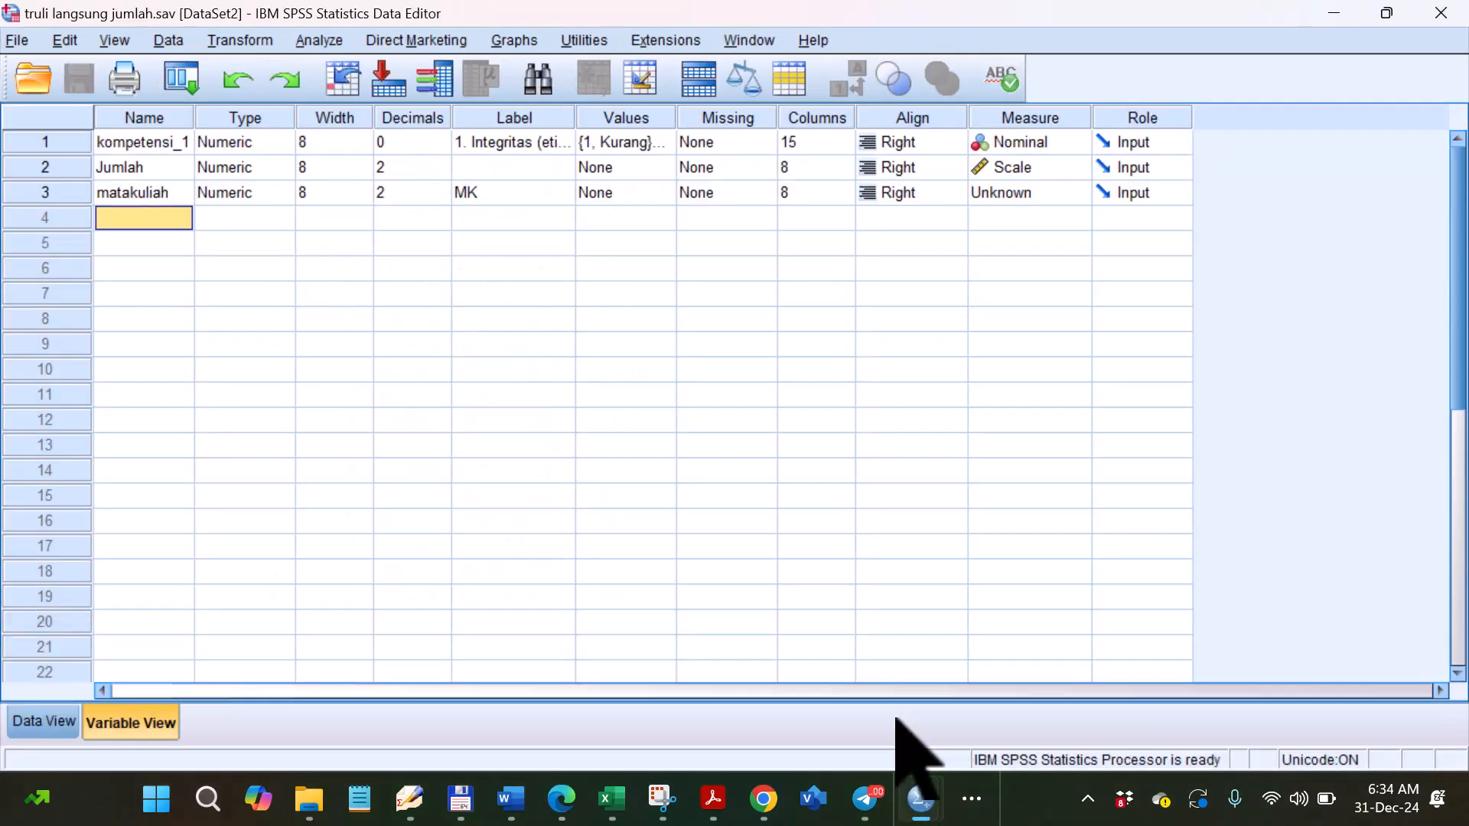
pyautogui.click(661, 196)
pyautogui.click(663, 194)
pyautogui.click(739, 523)
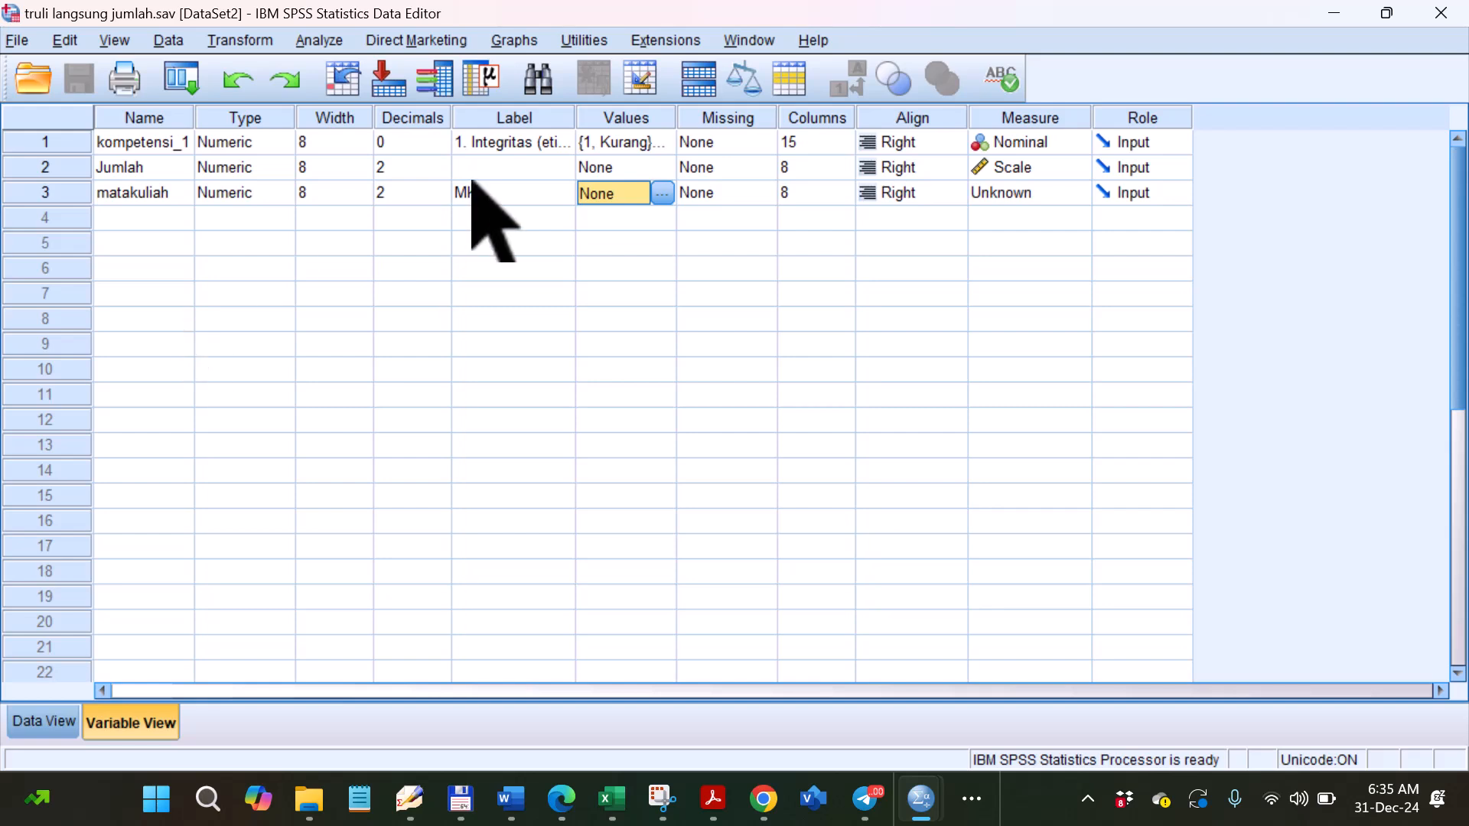
pyautogui.click(472, 177)
pyautogui.click(478, 193)
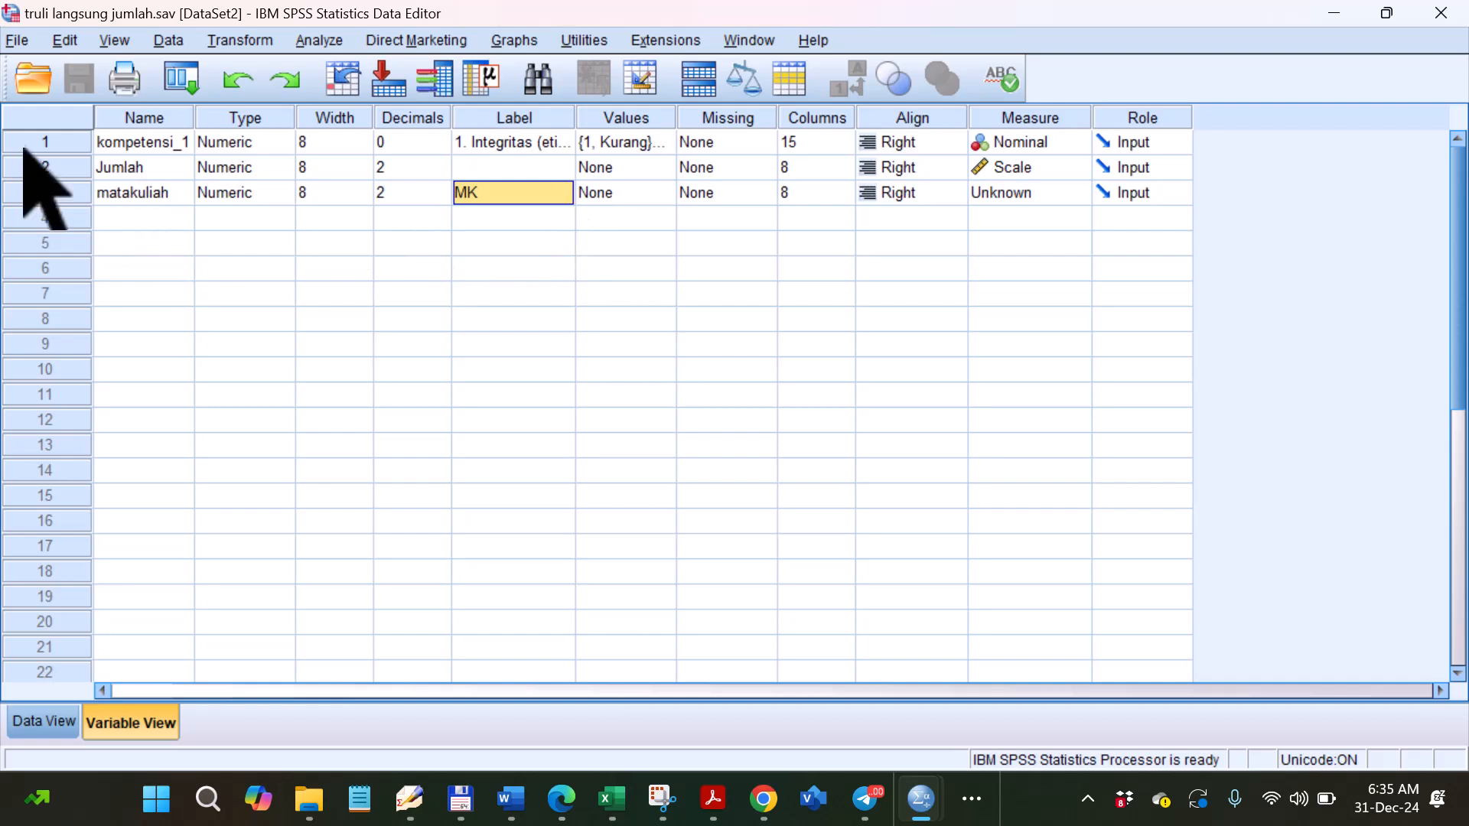
# Try to open Syntax1 NAMA MATA KULIAH.sps from the dataset, and close its already open syntax window.
pyautogui.click(11, 41)
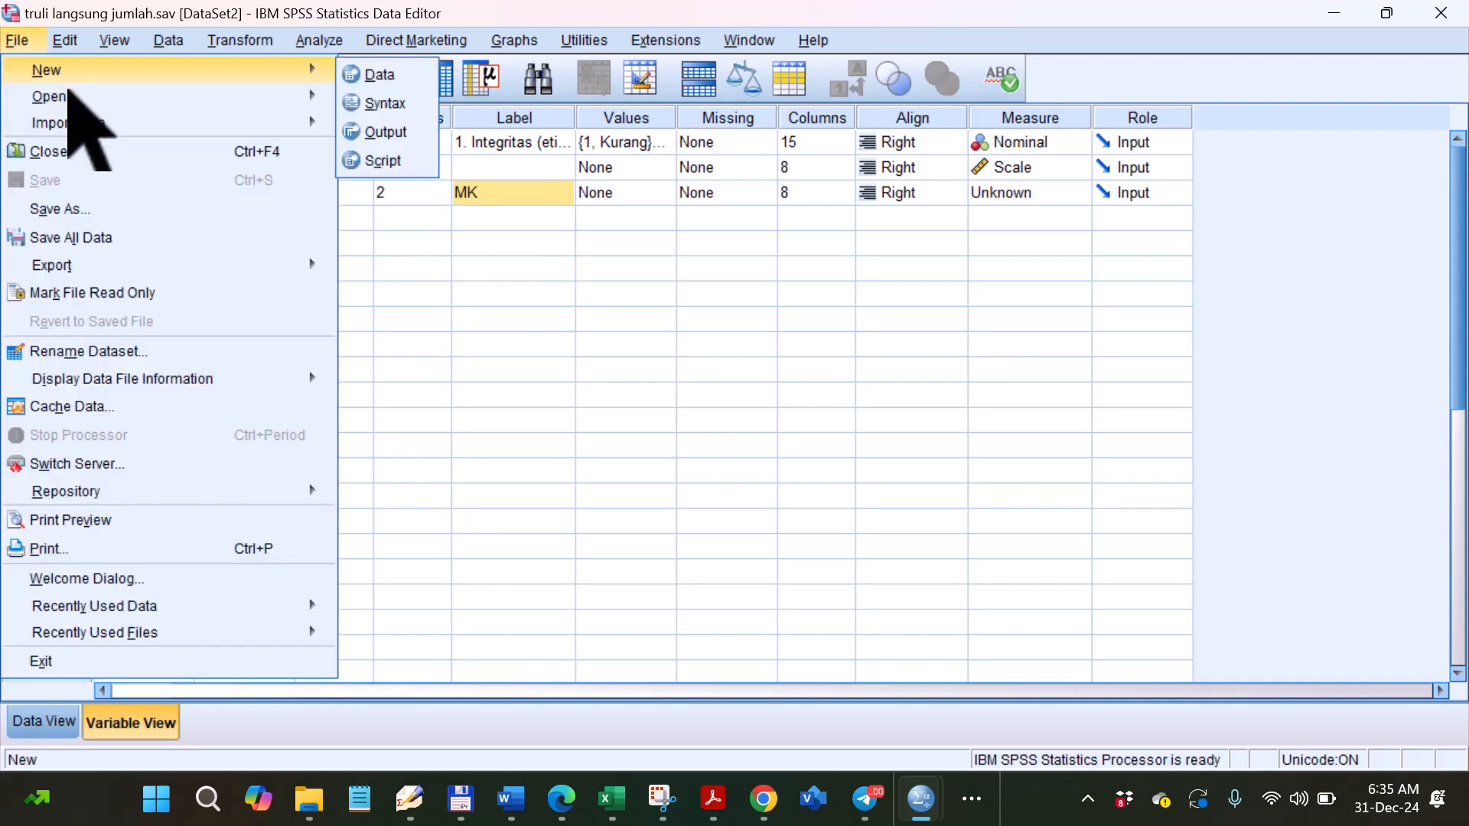
pyautogui.moveTo(68, 94)
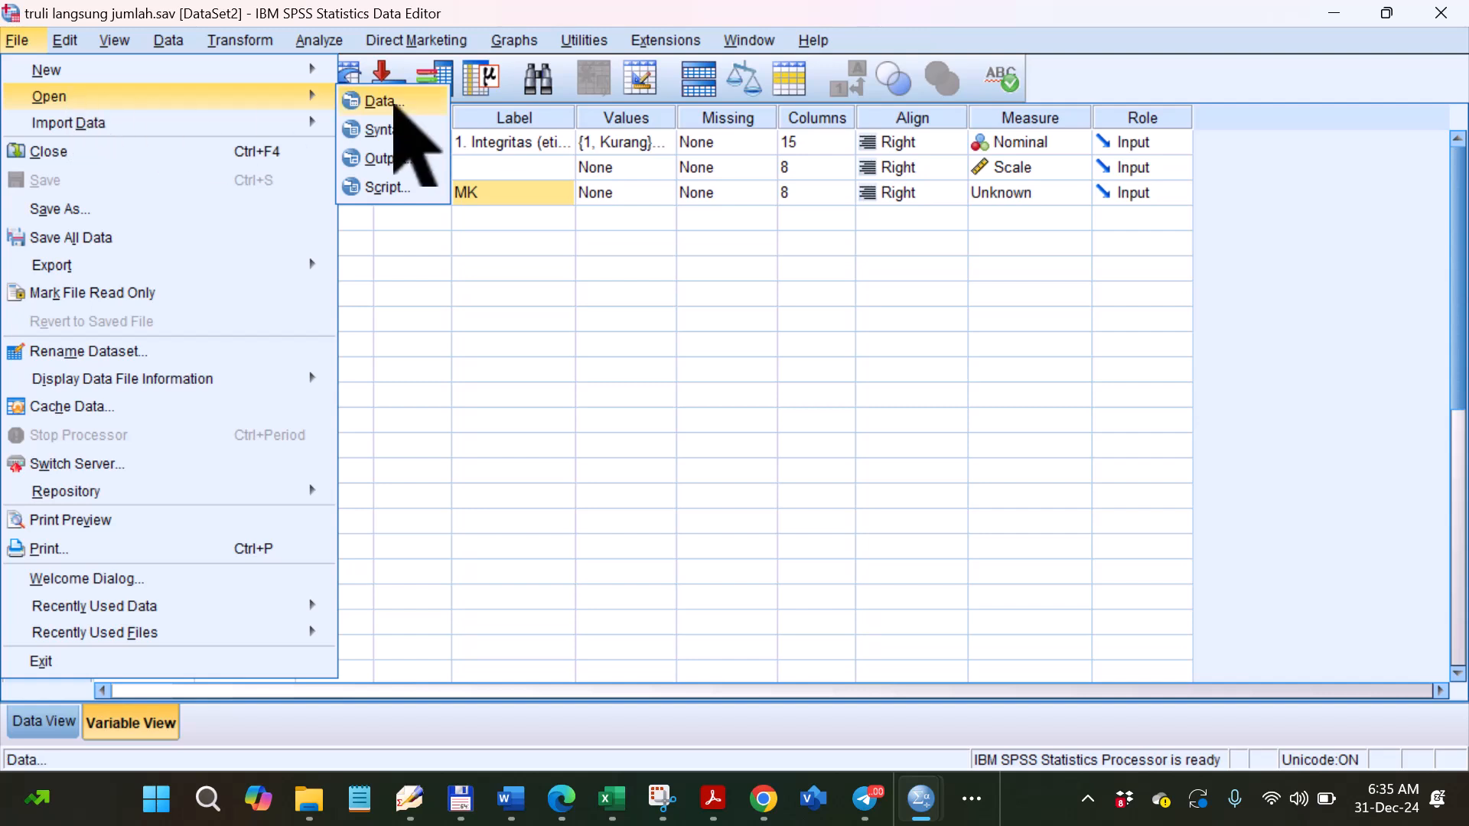
pyautogui.click(401, 129)
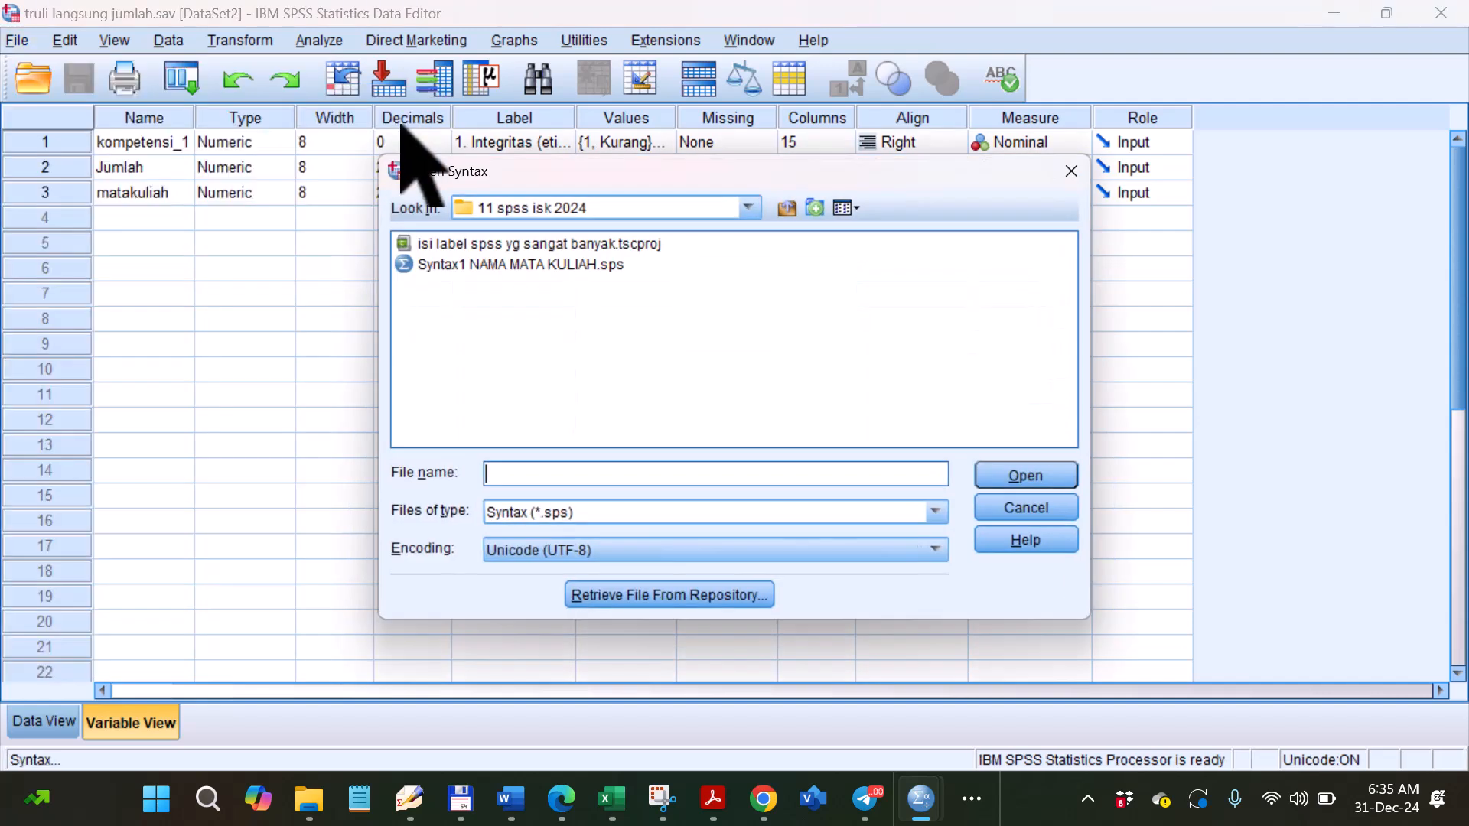
pyautogui.click(547, 264)
pyautogui.click(1021, 478)
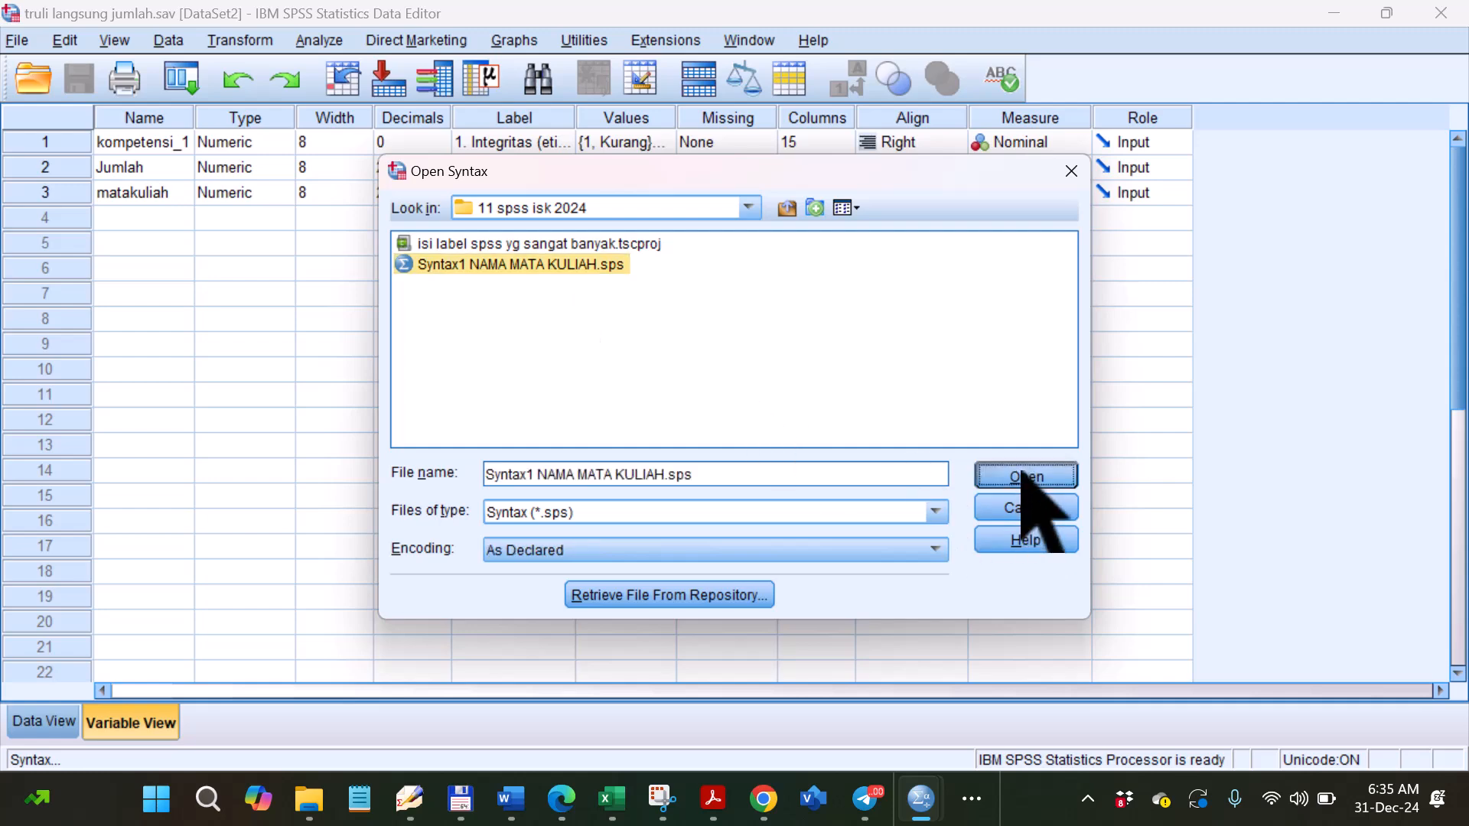
pyautogui.click(732, 426)
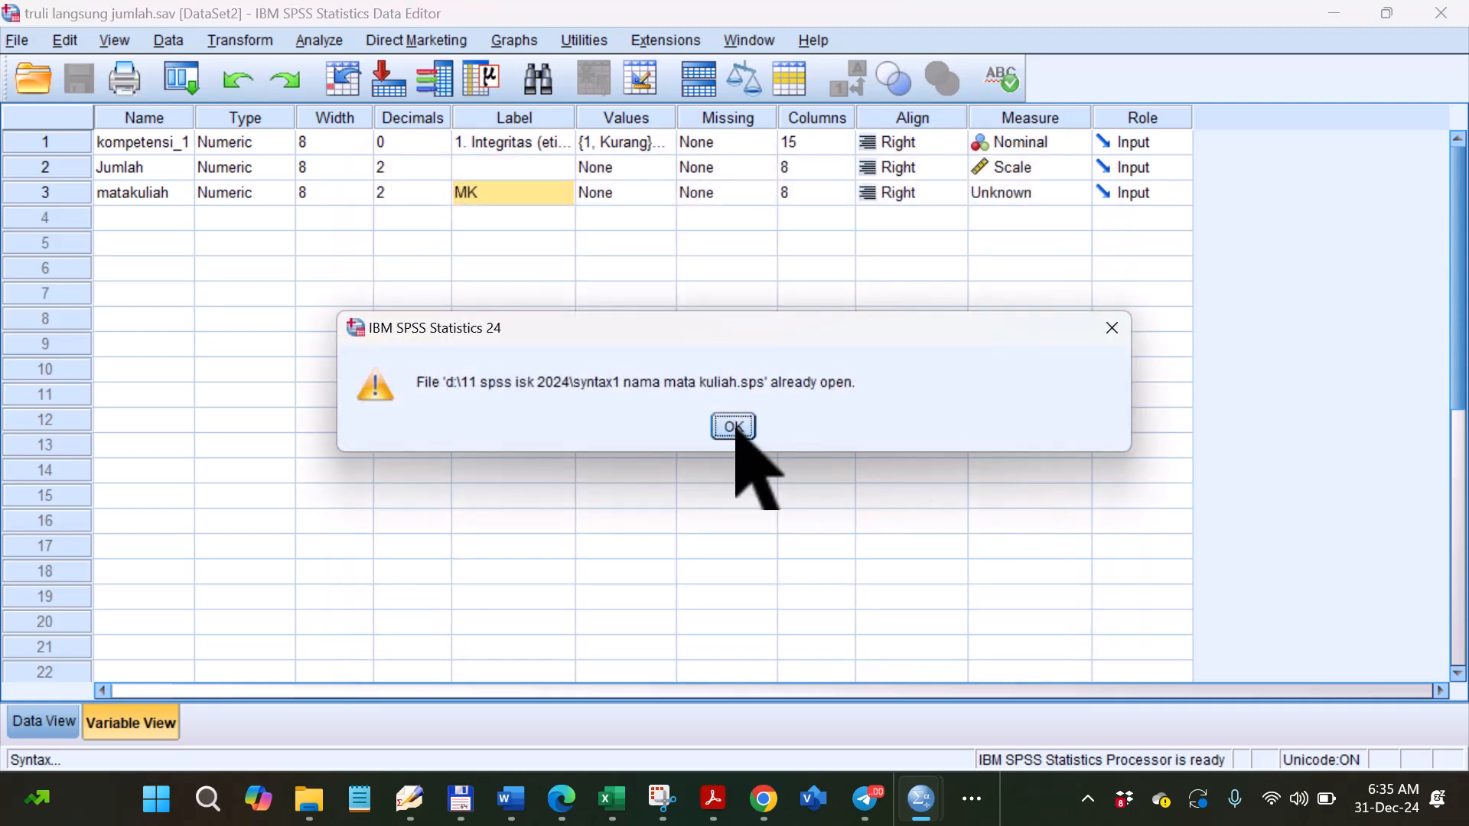
pyautogui.moveTo(939, 805)
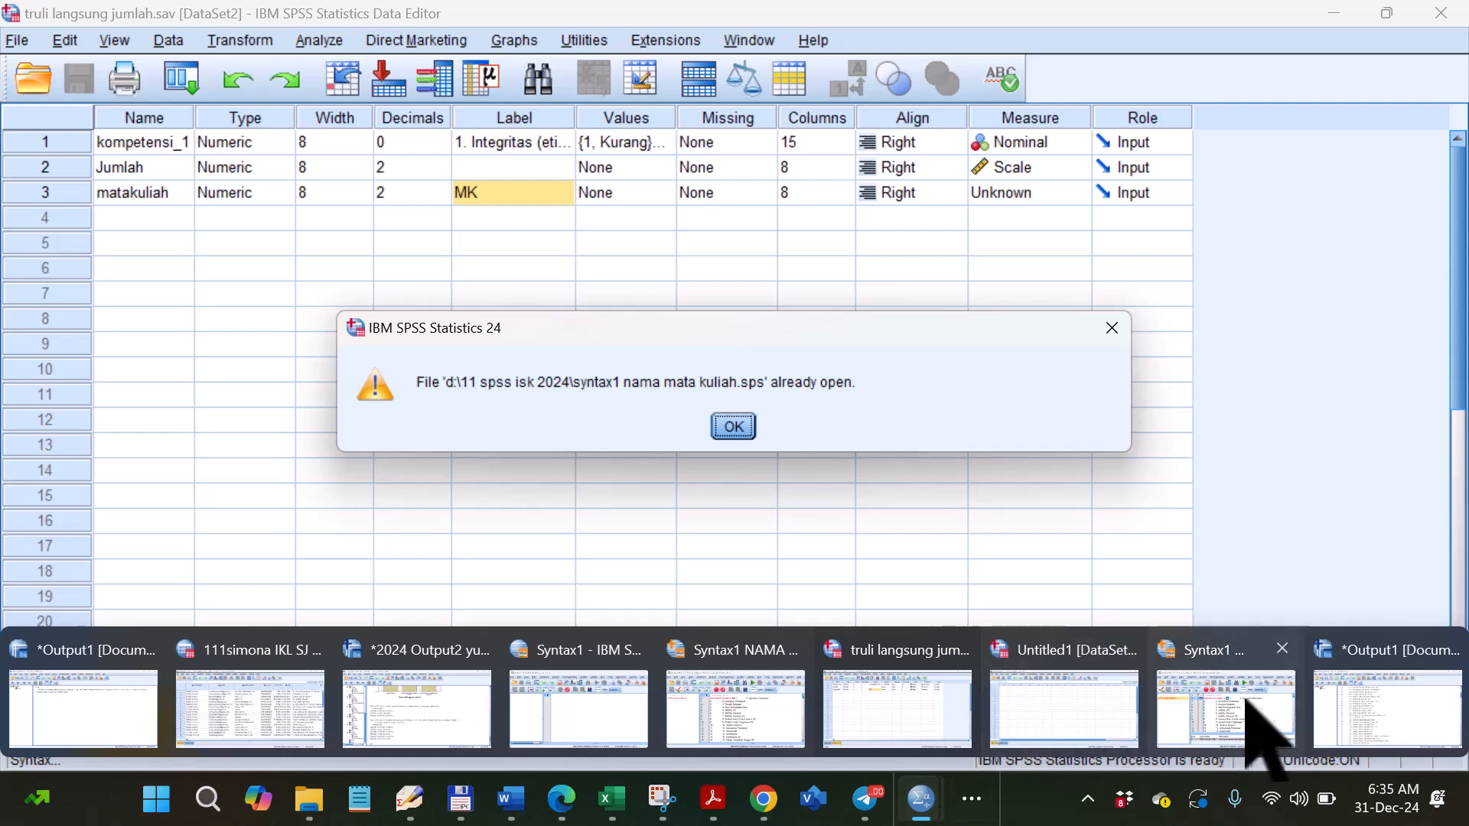
pyautogui.click(1282, 649)
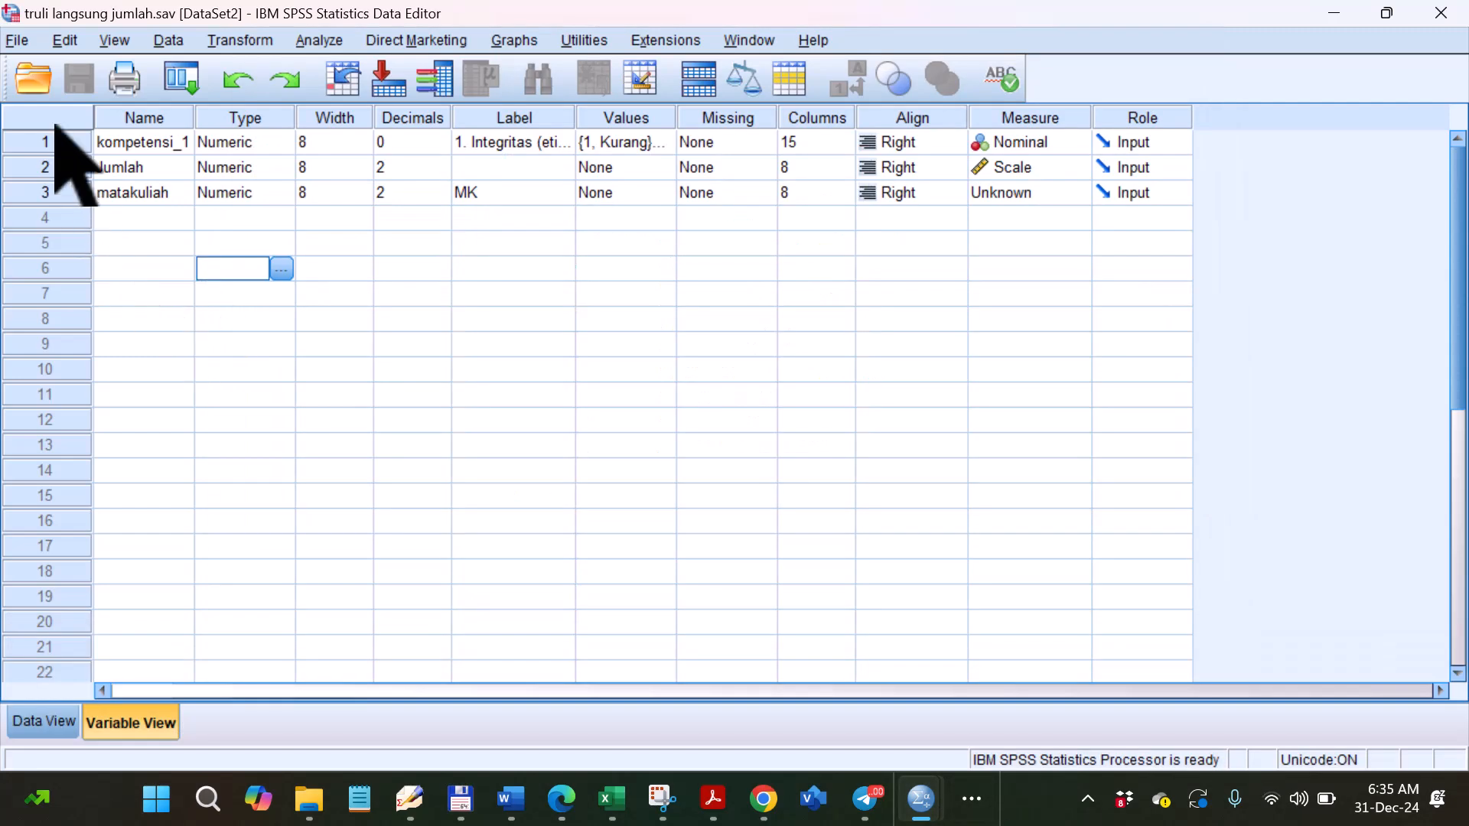
# Open the Syntax1 NAMA MATA KULIAH.sps syntax file from the truli langsung jumlah.sav dataset.
pyautogui.click(16, 39)
pyautogui.moveTo(73, 98)
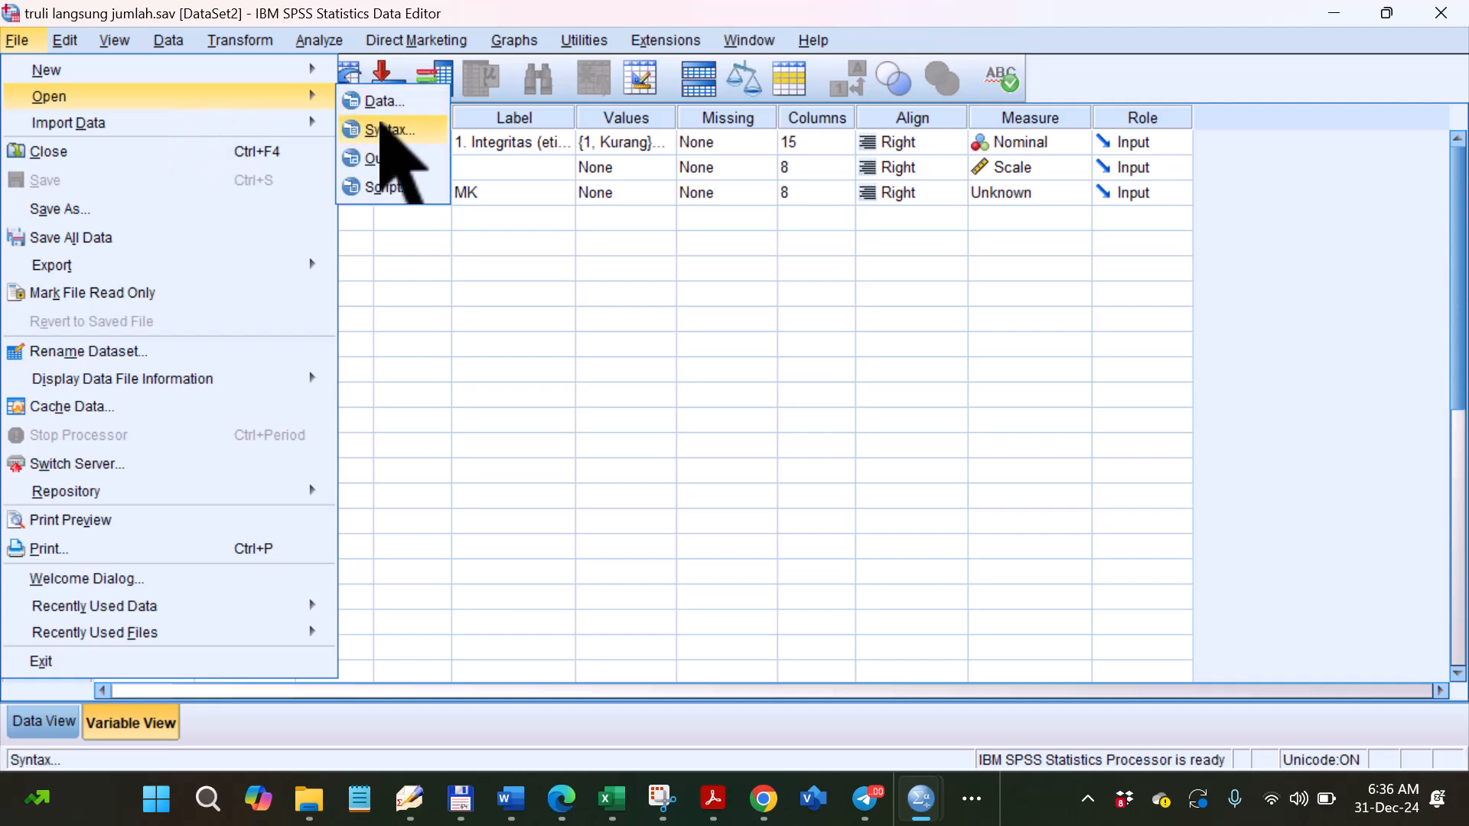
pyautogui.click(390, 134)
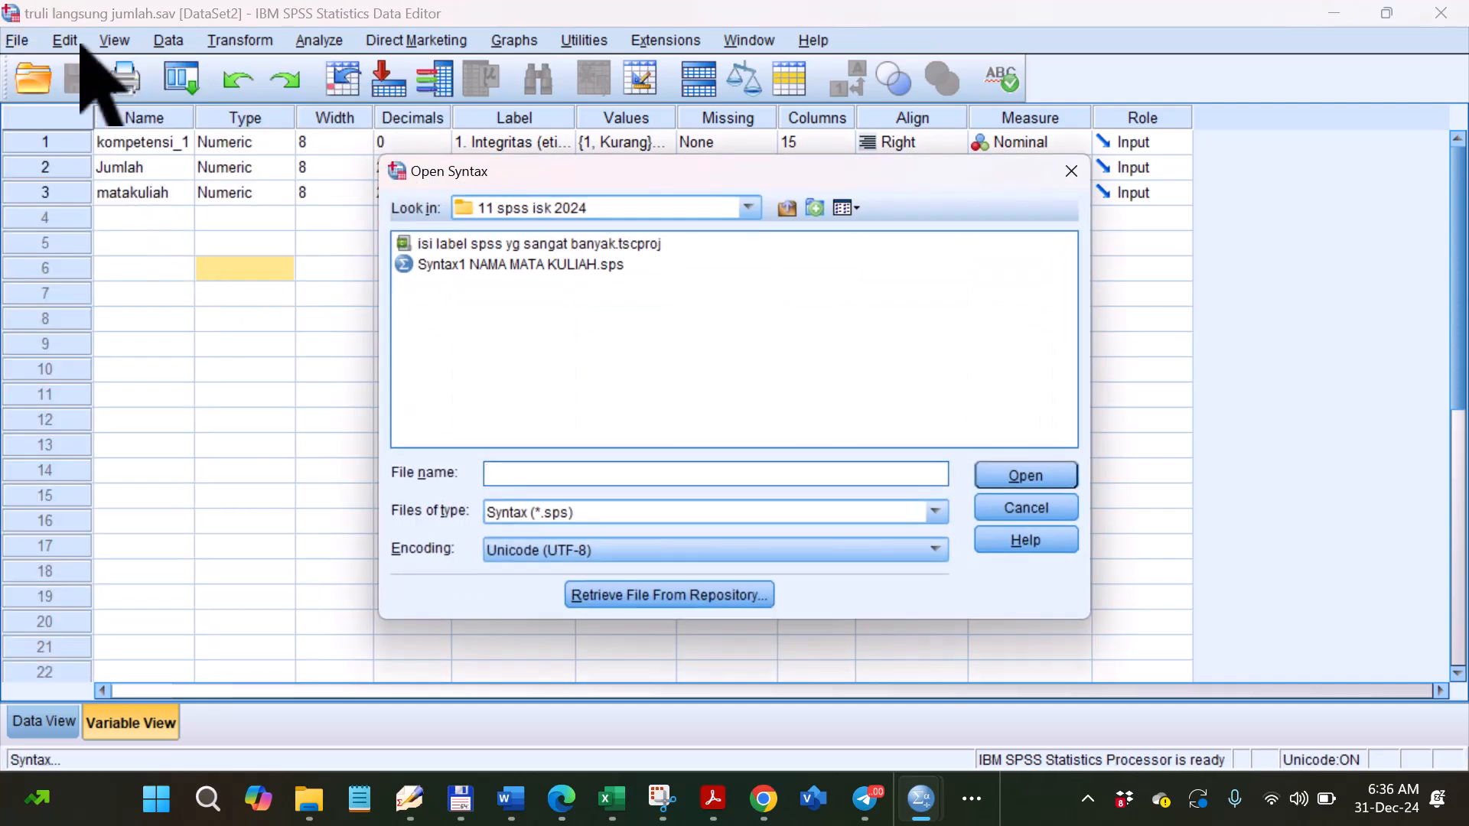
pyautogui.click(459, 264)
pyautogui.click(1042, 474)
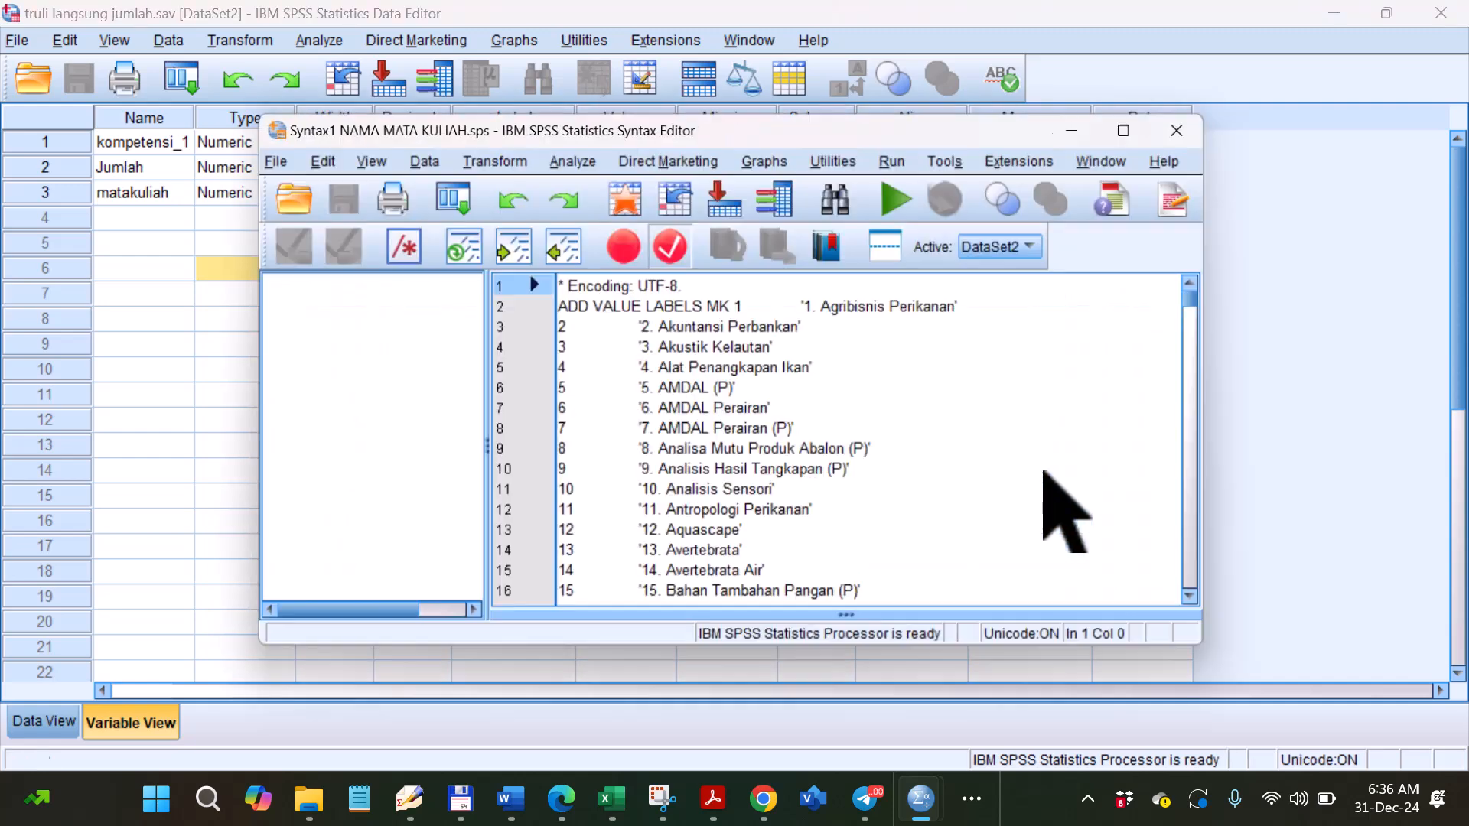
# Try to run the syntax, and return to the truli langsung jumlah.sav dataset to check the matakuliah variable's value labels and label.
pyautogui.click(898, 159)
pyautogui.click(918, 213)
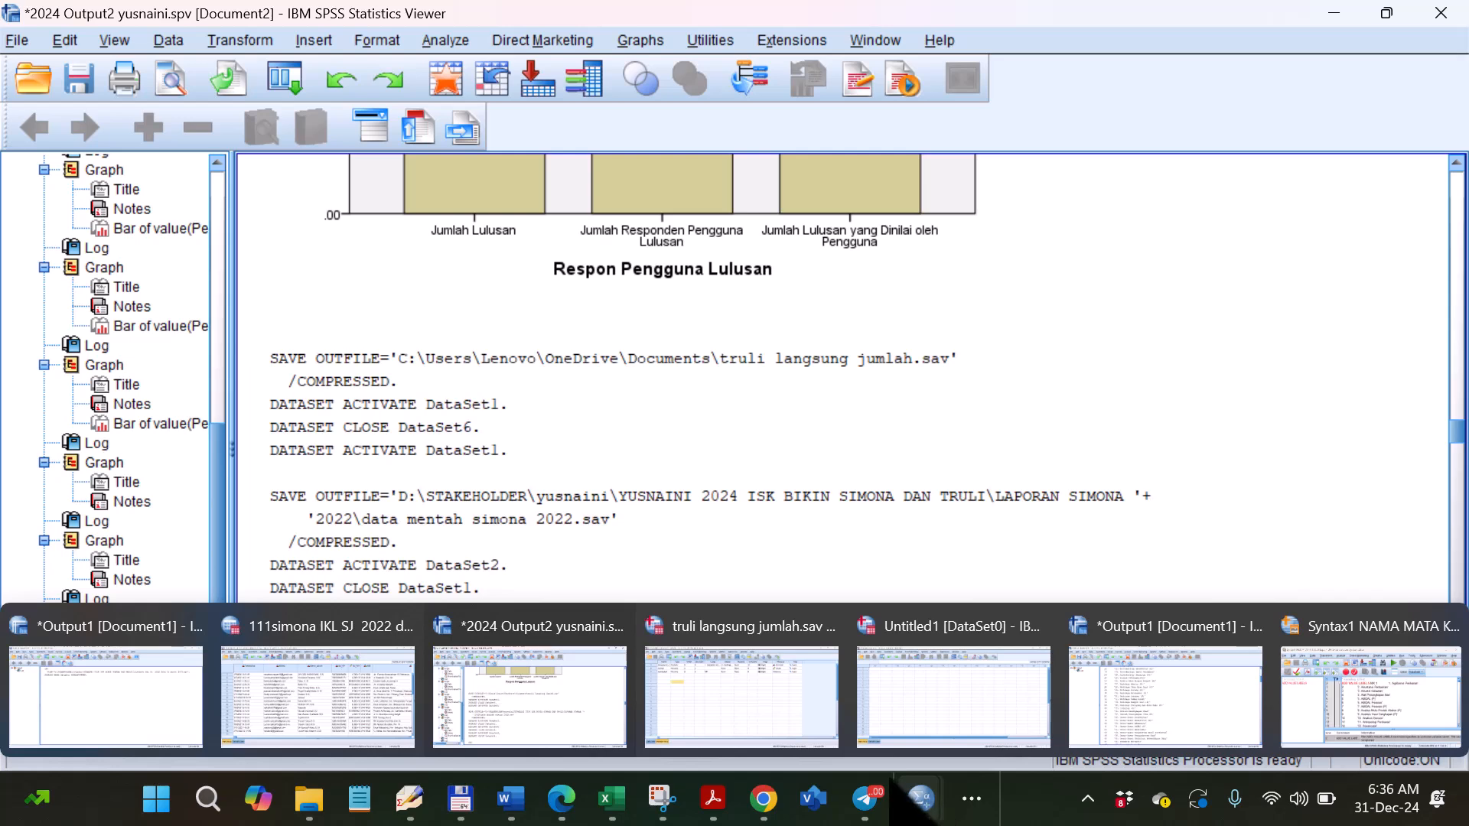
pyautogui.click(728, 723)
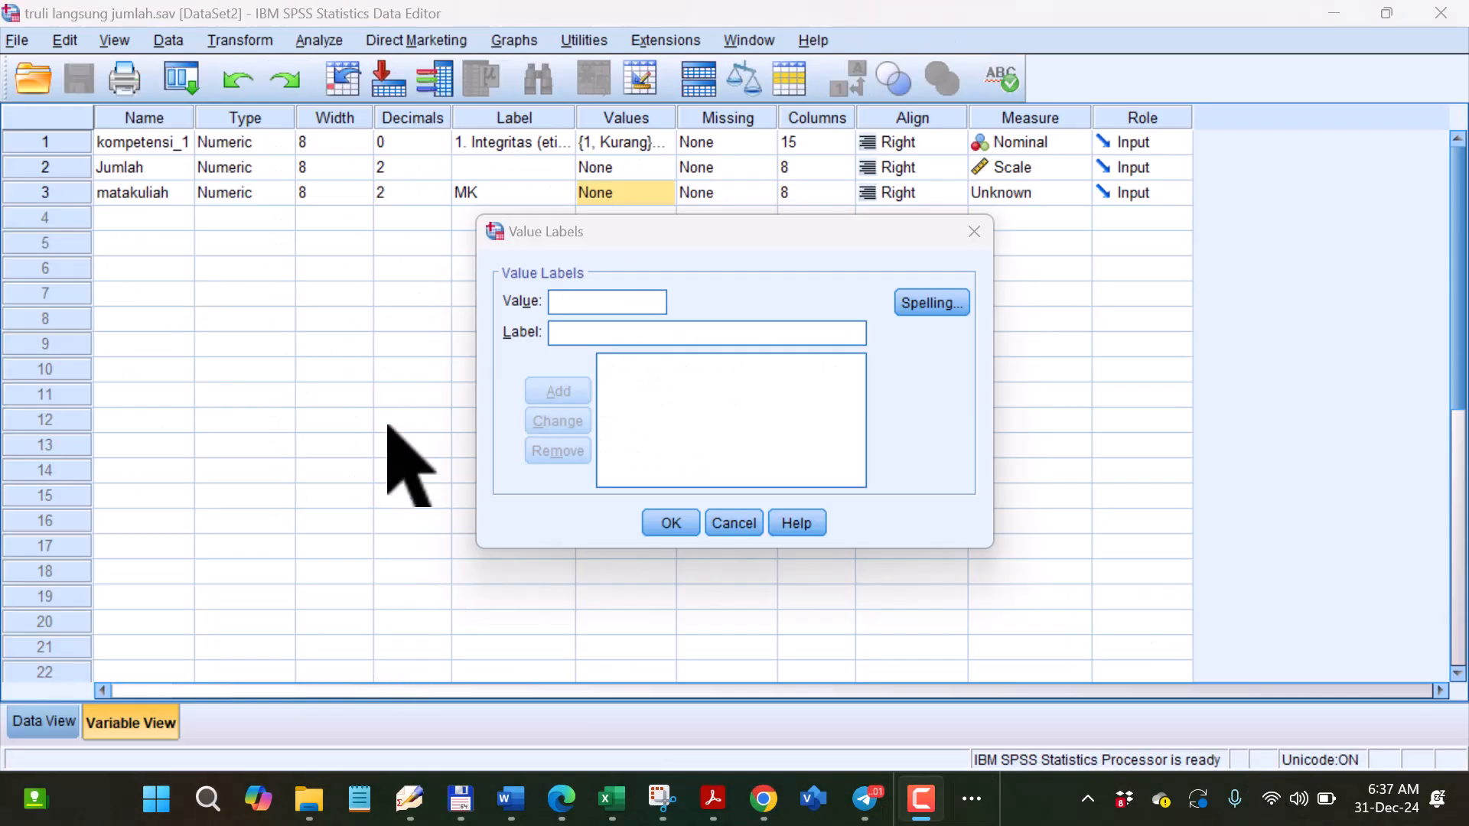
pyautogui.click(506, 191)
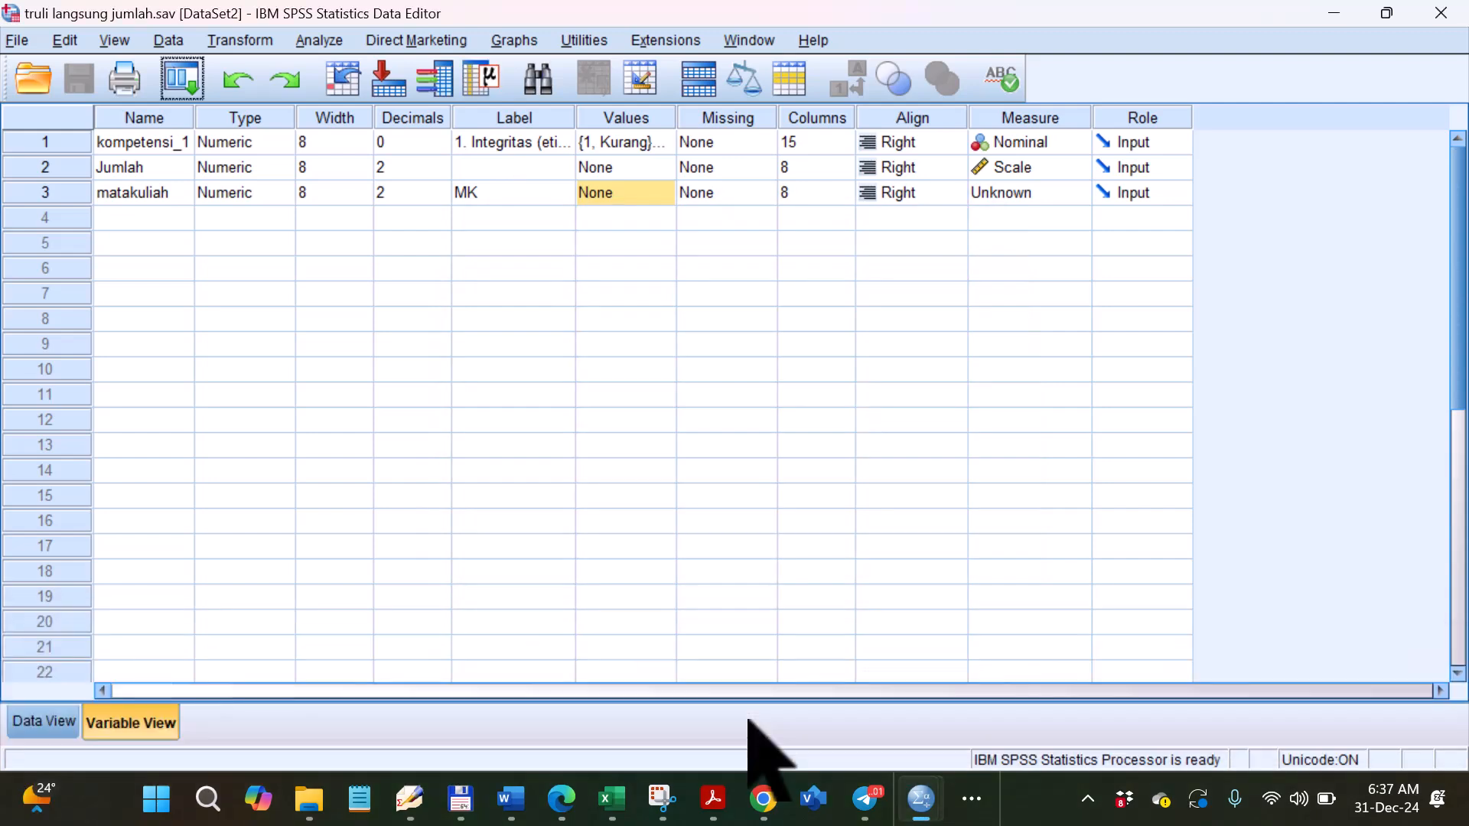
pyautogui.click(490, 198)
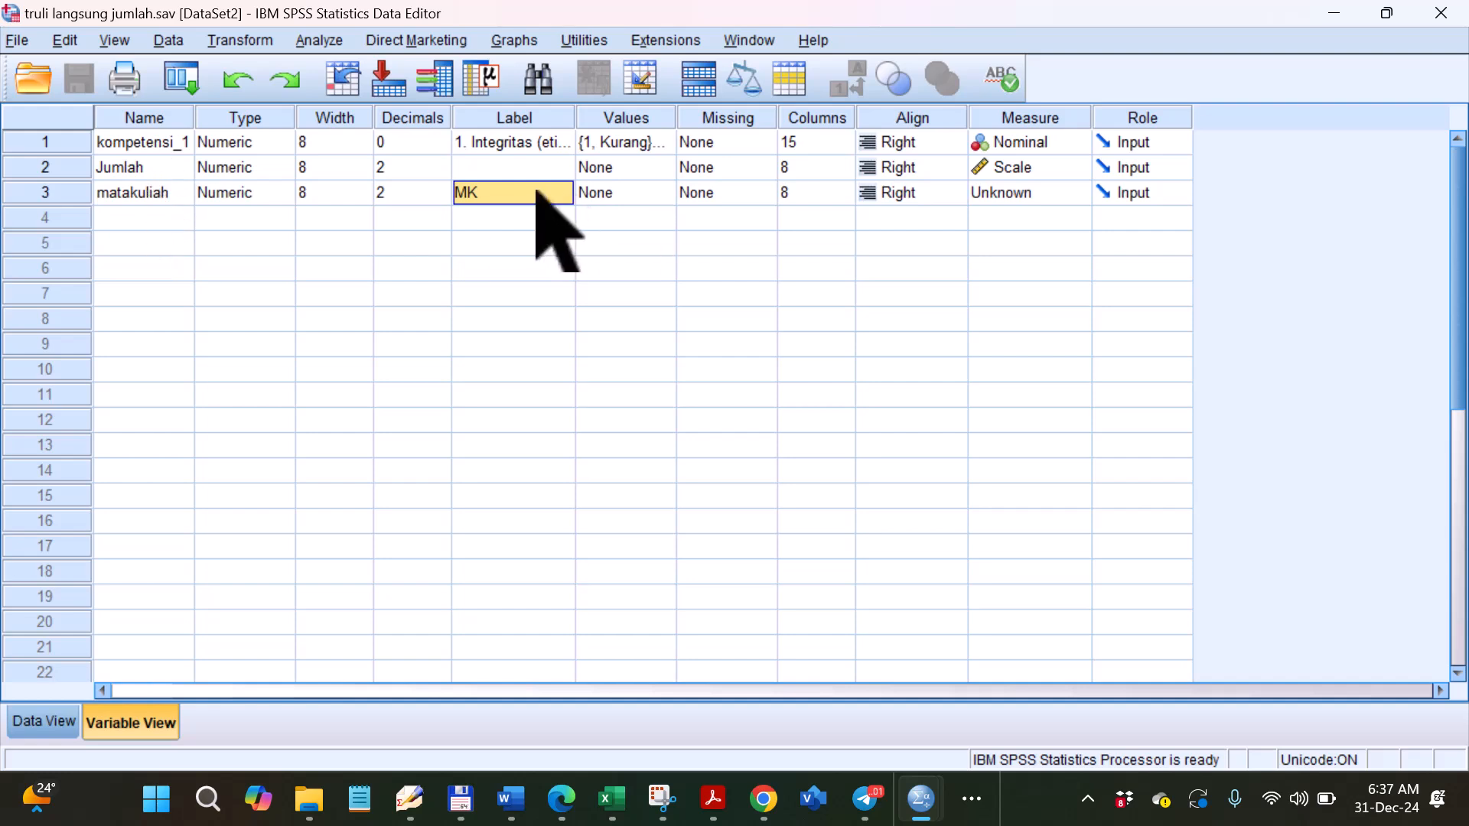
# Rename the matakuliah variable as MK and save the dataset.
pyautogui.click(135, 193)
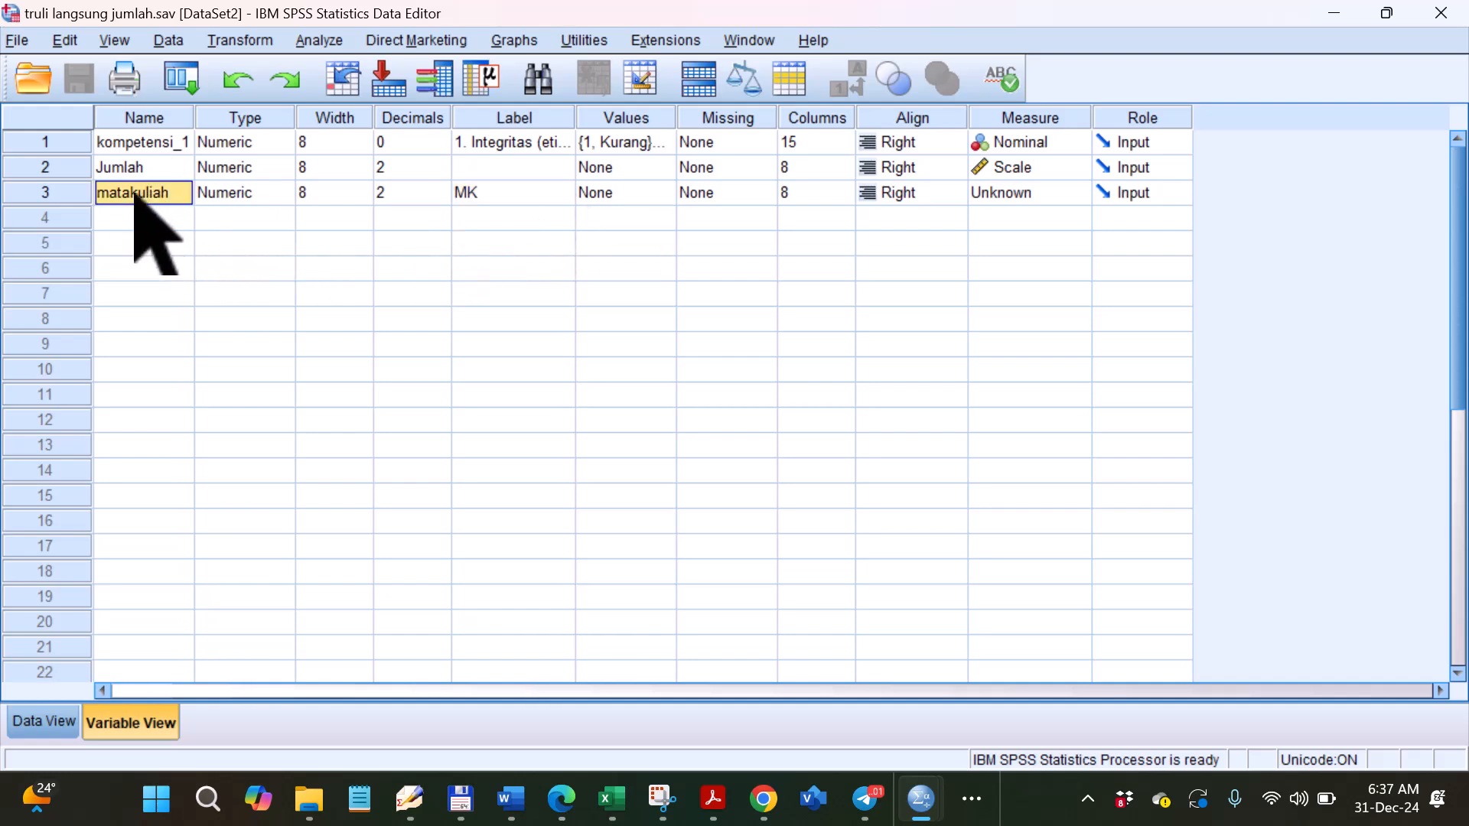
pyautogui.click(135, 194)
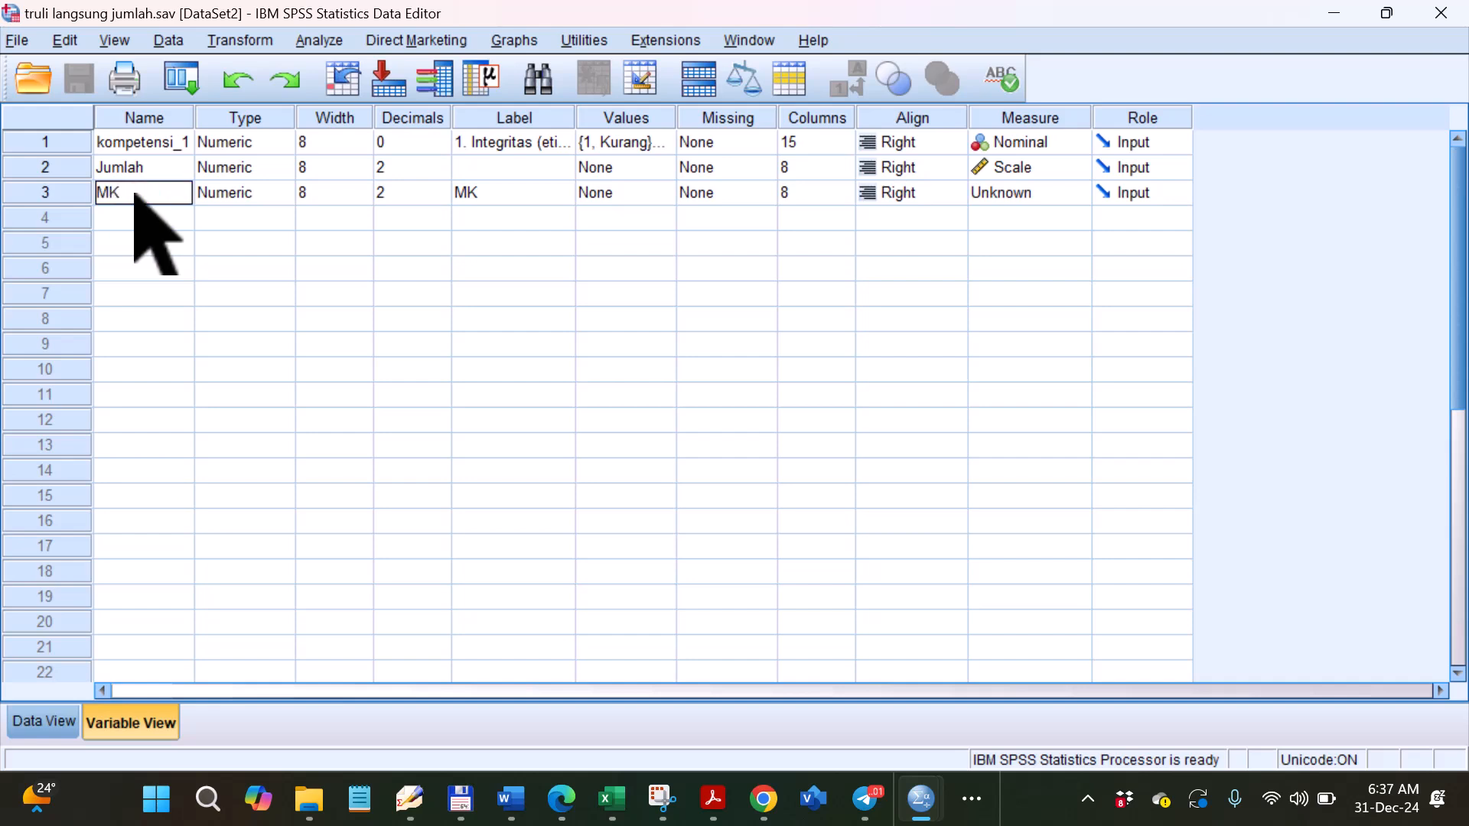
pyautogui.click(17, 39)
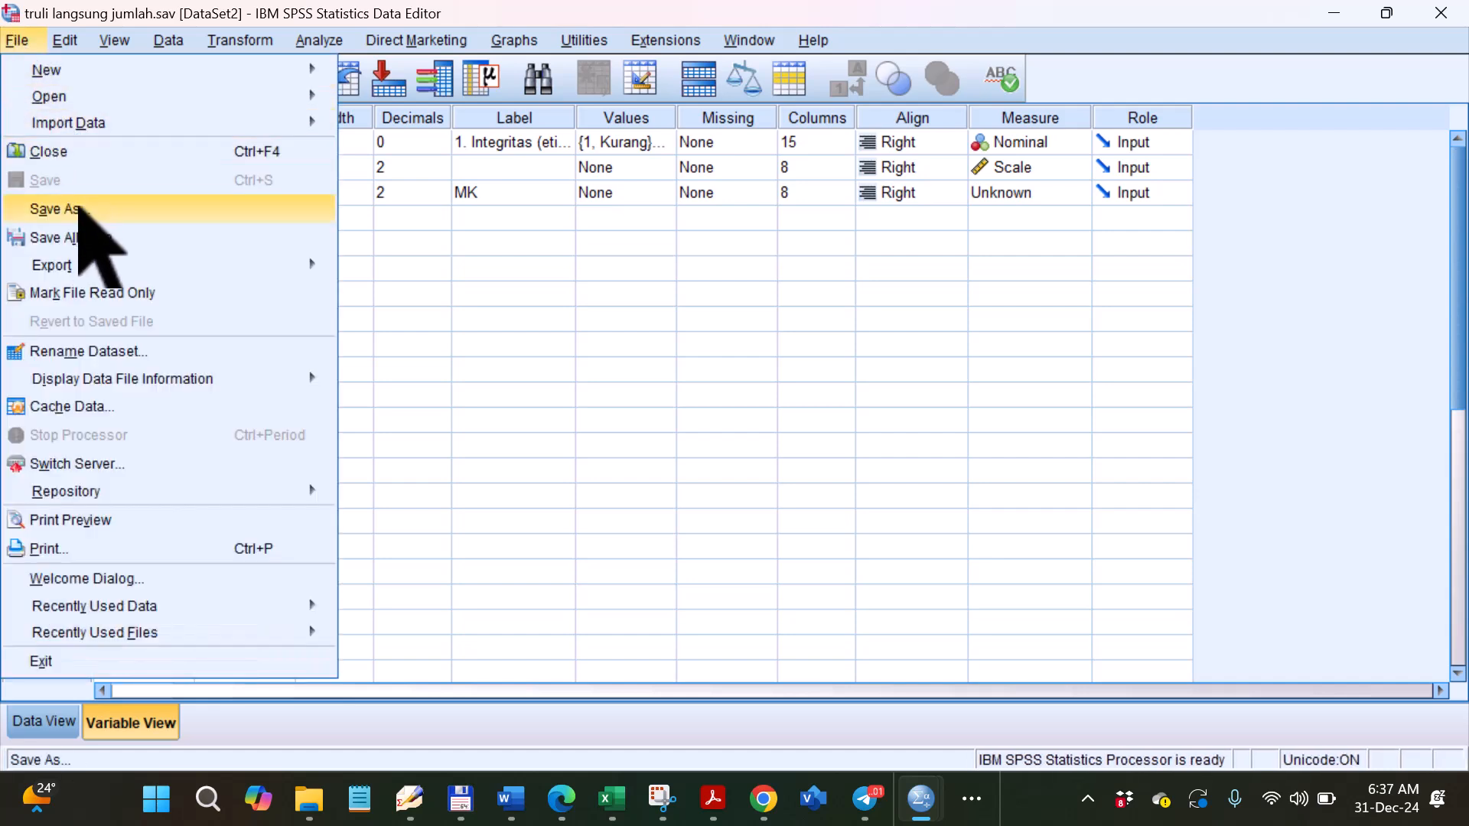
pyautogui.click(386, 343)
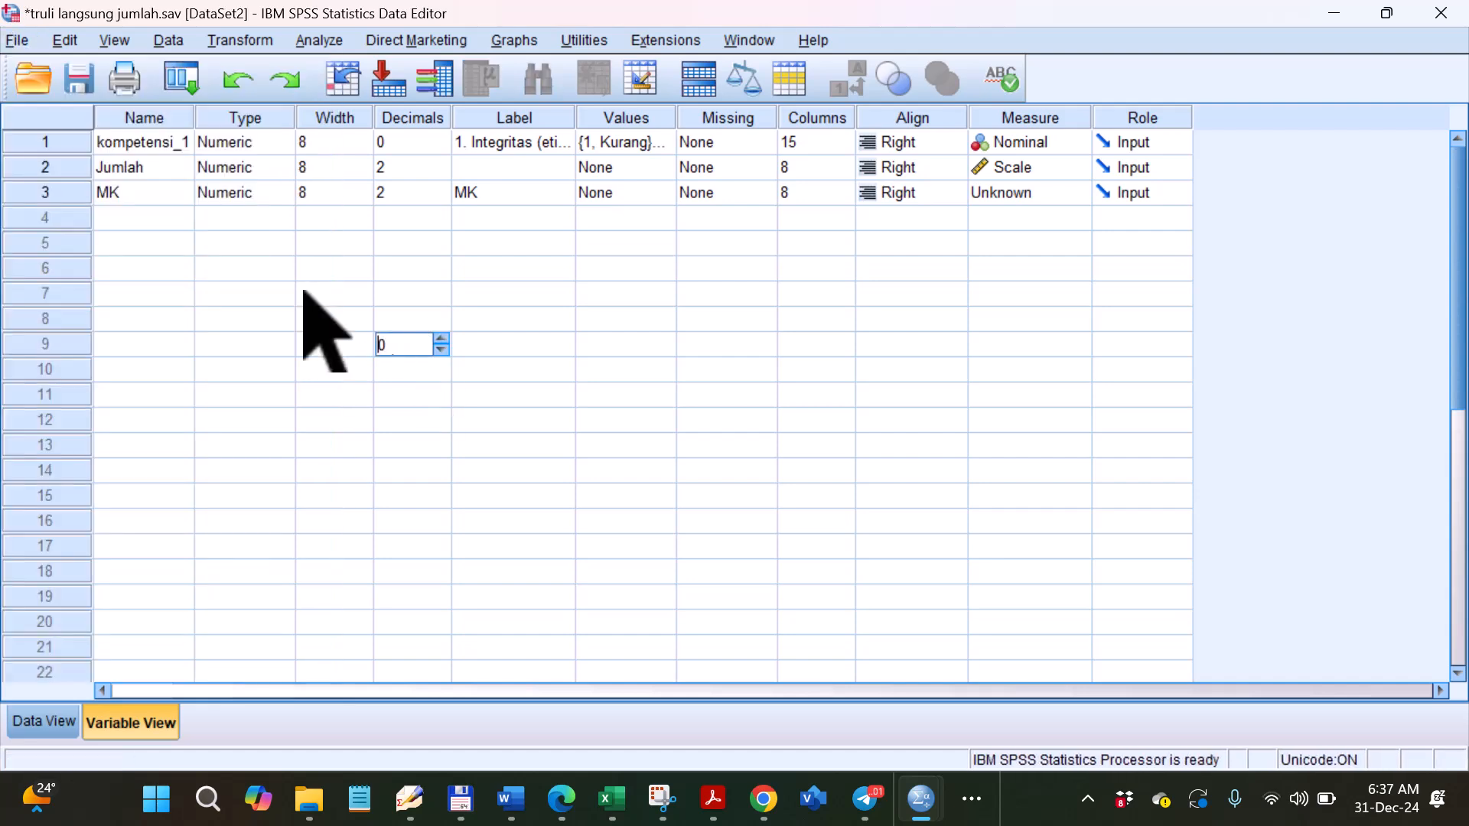
pyautogui.click(92, 93)
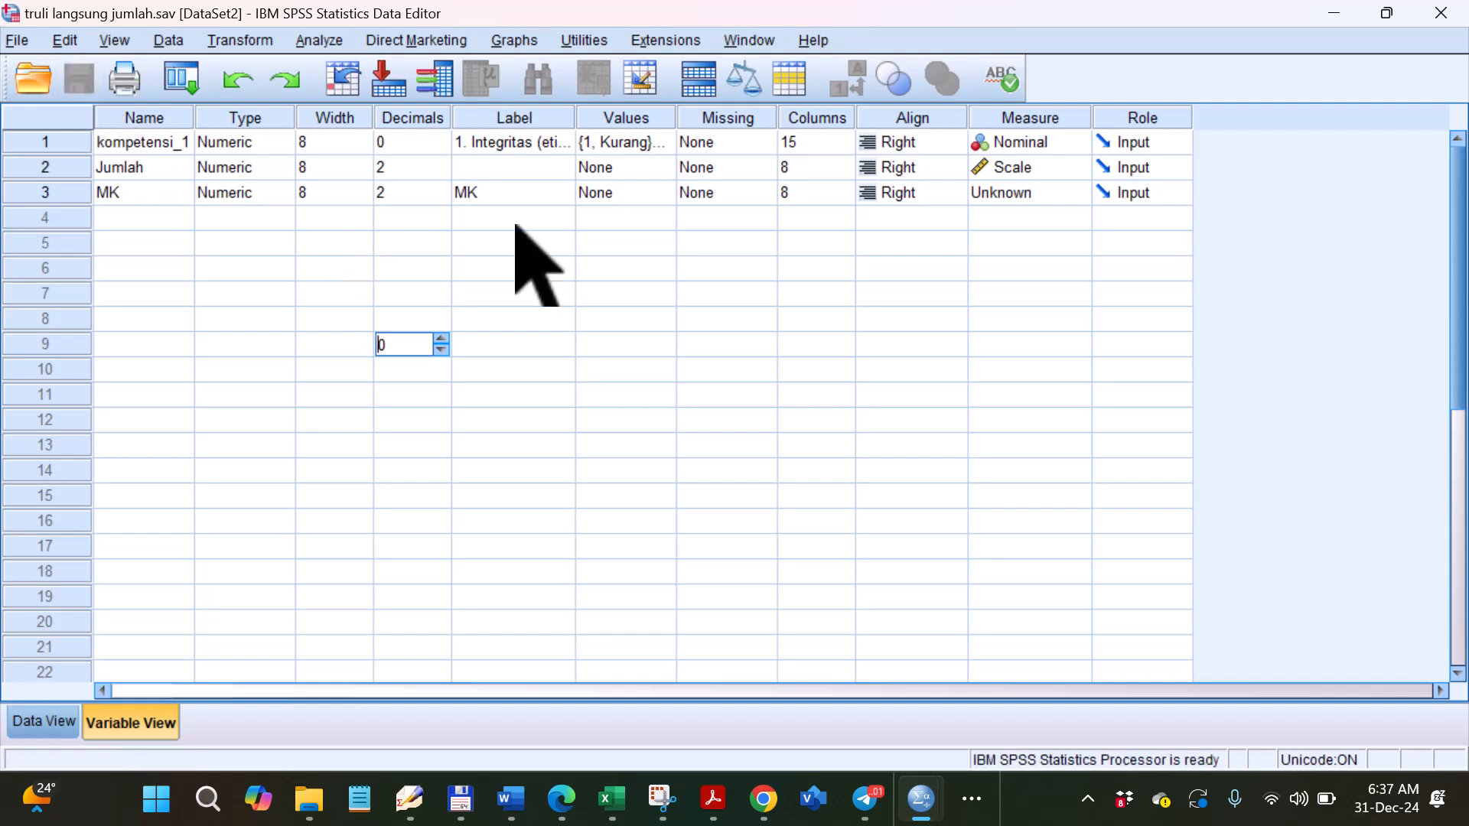
pyautogui.click(481, 195)
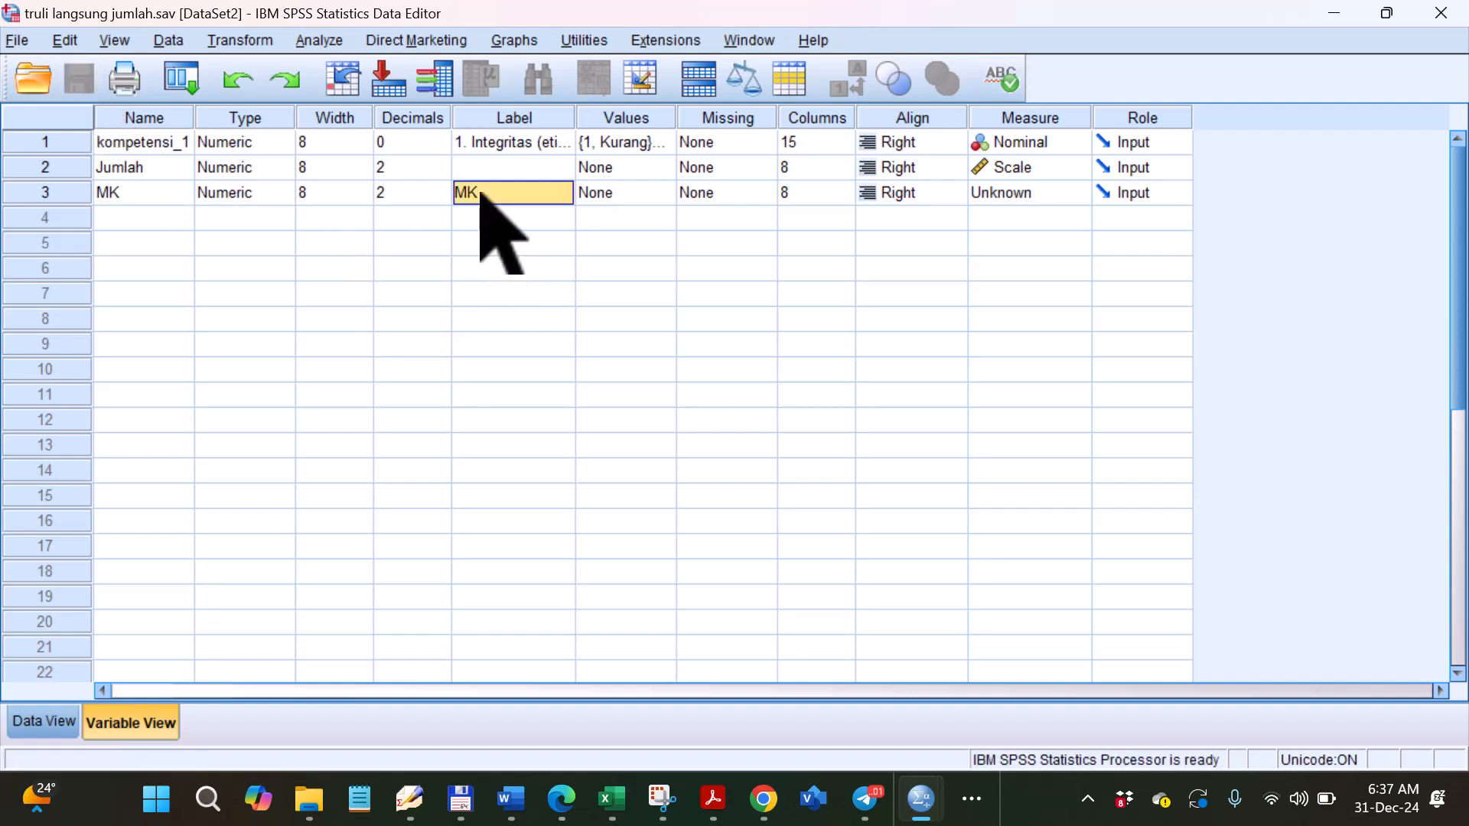
pyautogui.click(154, 196)
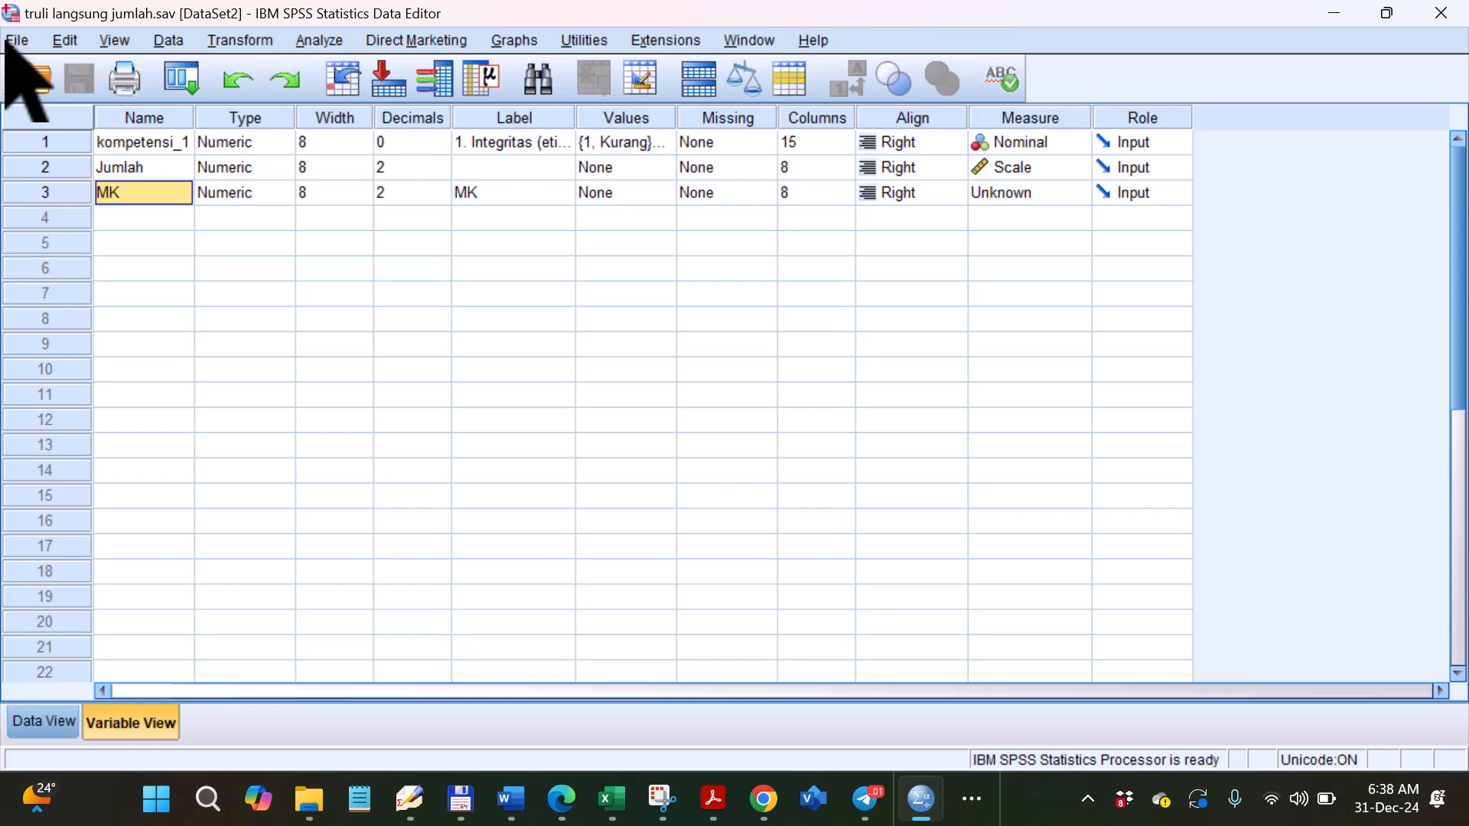
# Run all commands of the Syntax1 NAMA MATA KULIAH.sps syntax and look through the output log.
pyautogui.moveTo(924, 807)
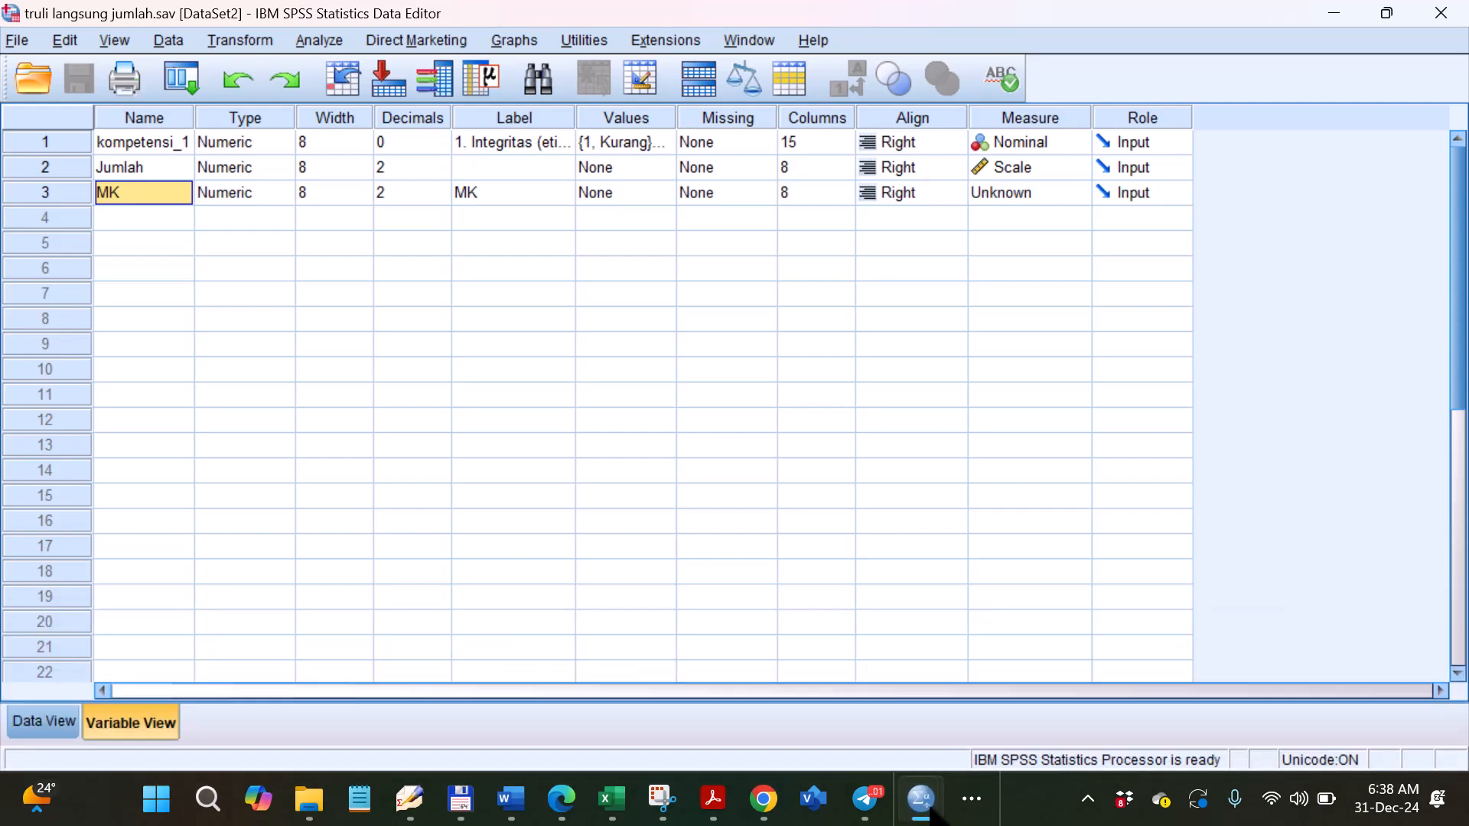
pyautogui.click(1365, 688)
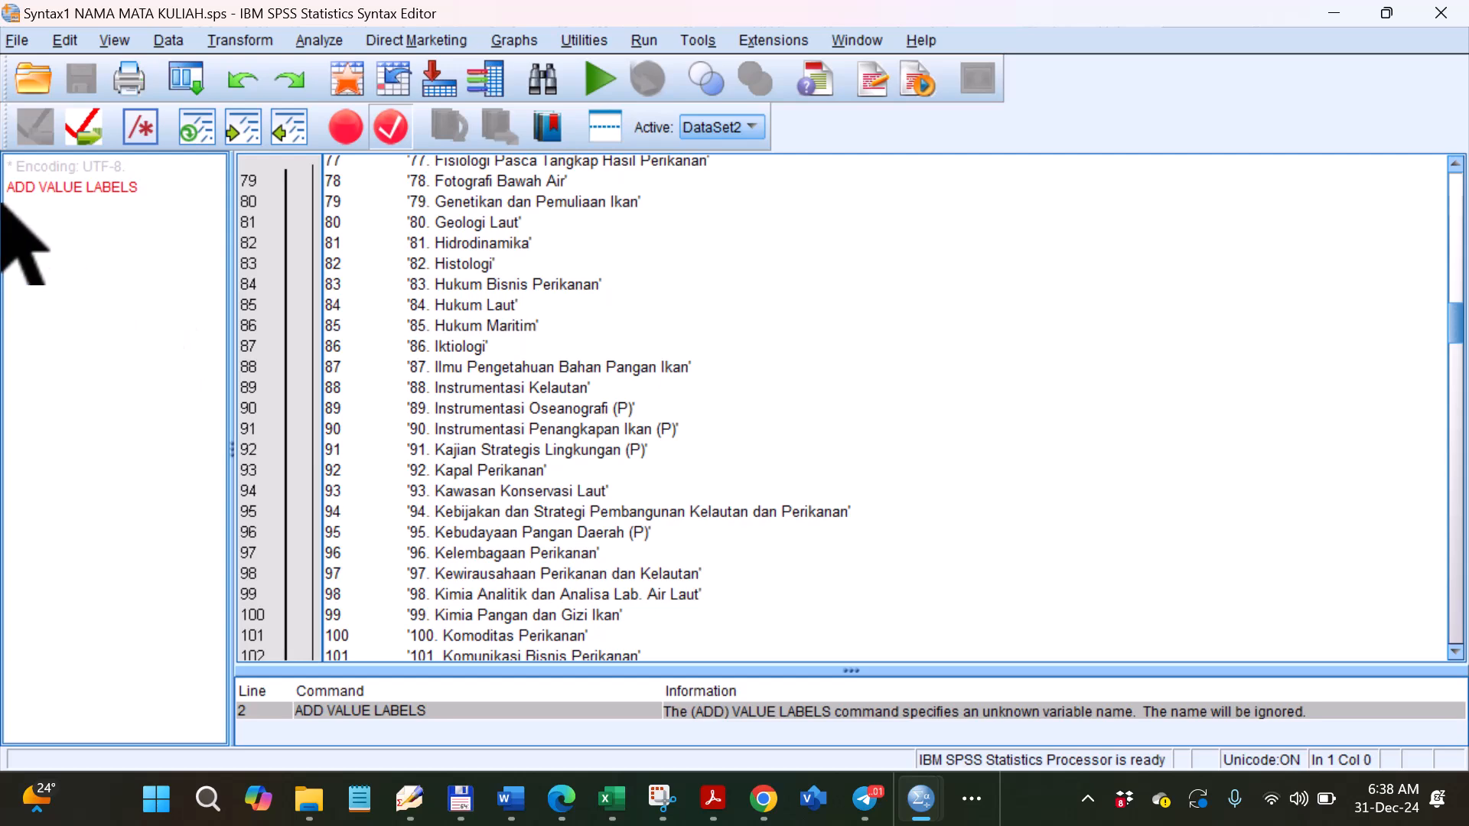
pyautogui.click(644, 41)
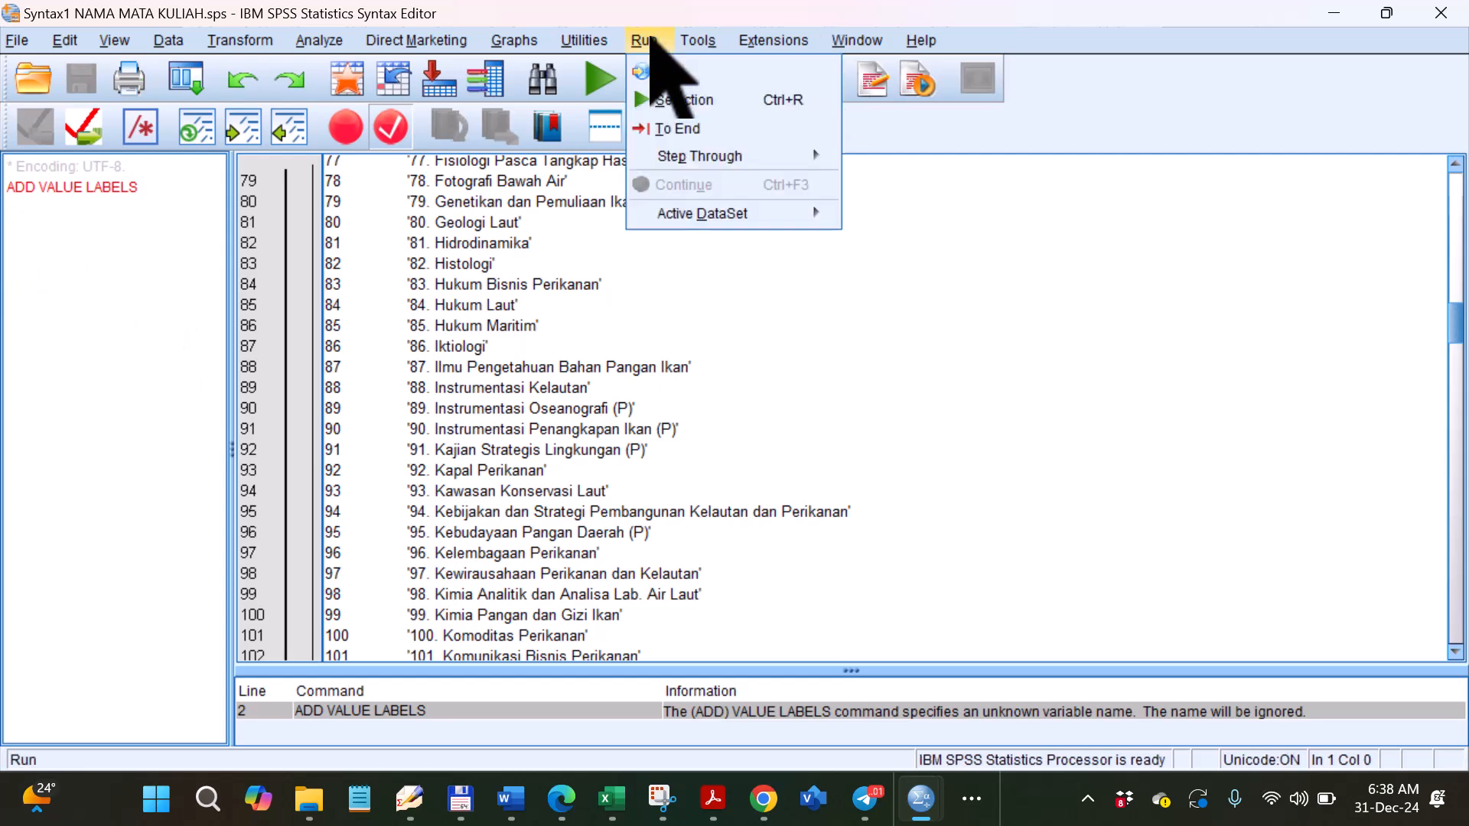
pyautogui.click(683, 72)
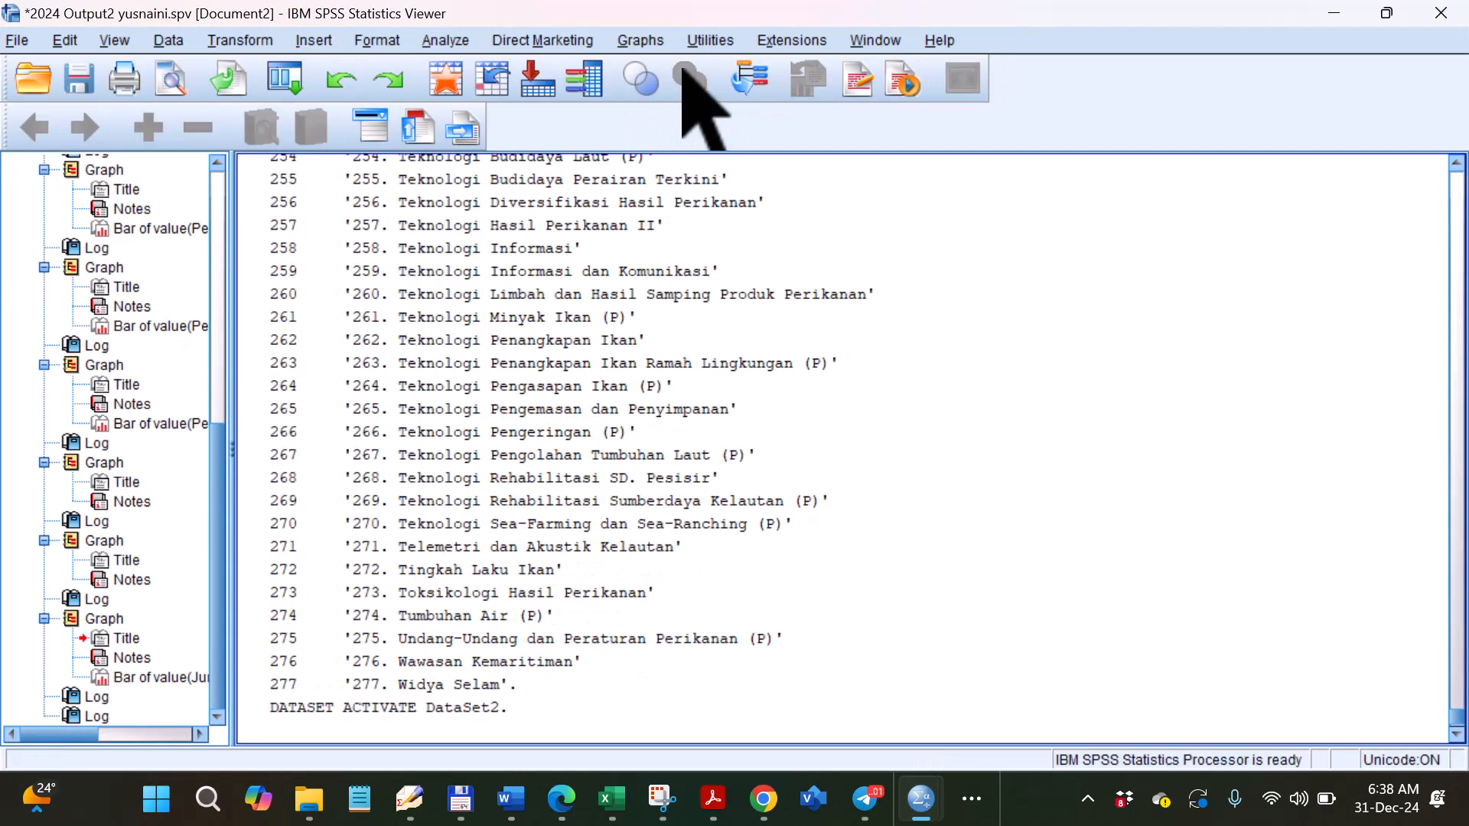
pyautogui.scroll(20, 1099, 426)
pyautogui.scroll(10, 1098, 426)
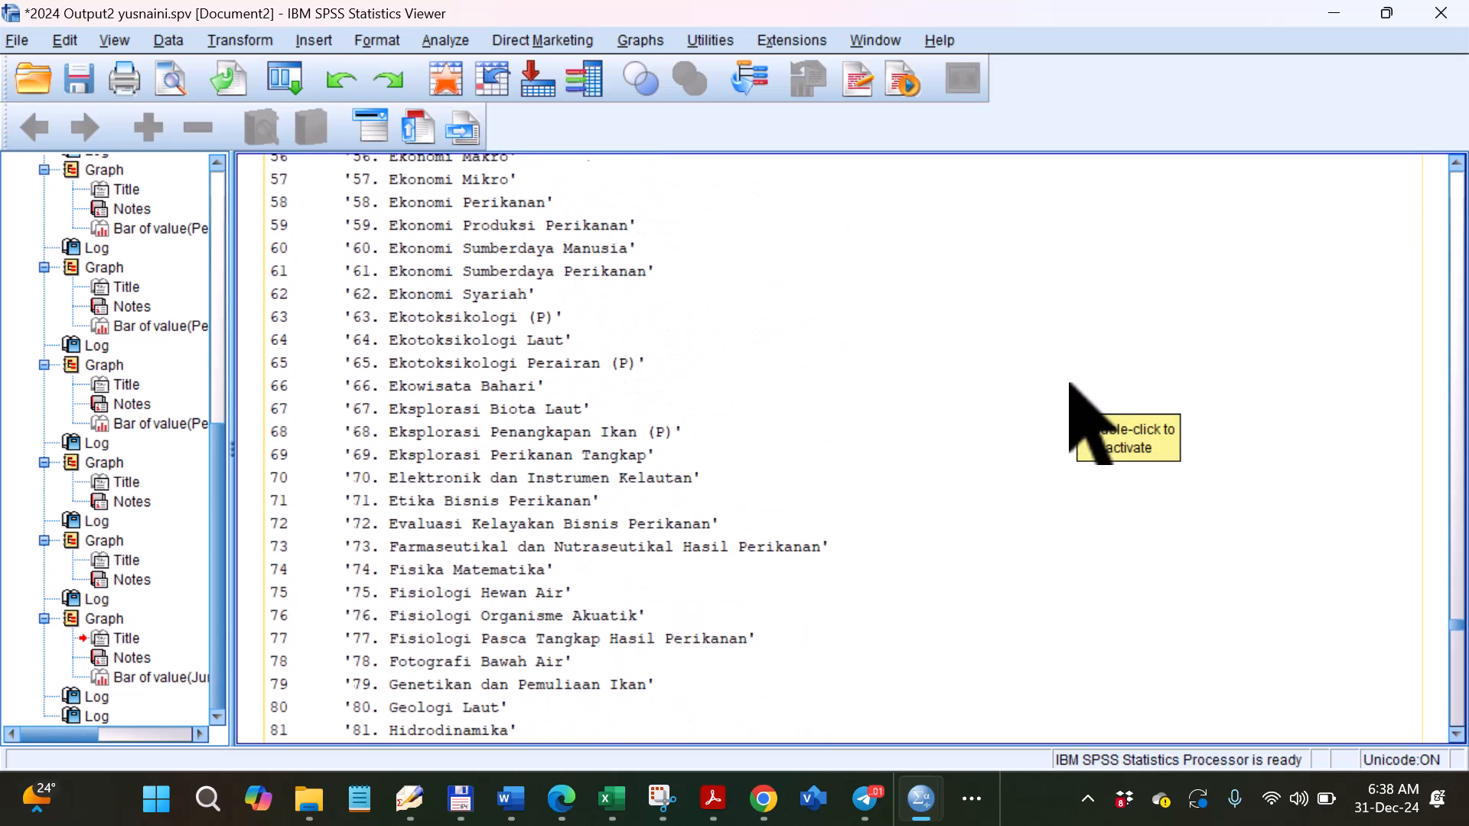
# Return to the truli langsung jumlah.sav dataset and check the MK variable's value labels, name and label.
pyautogui.moveTo(927, 809)
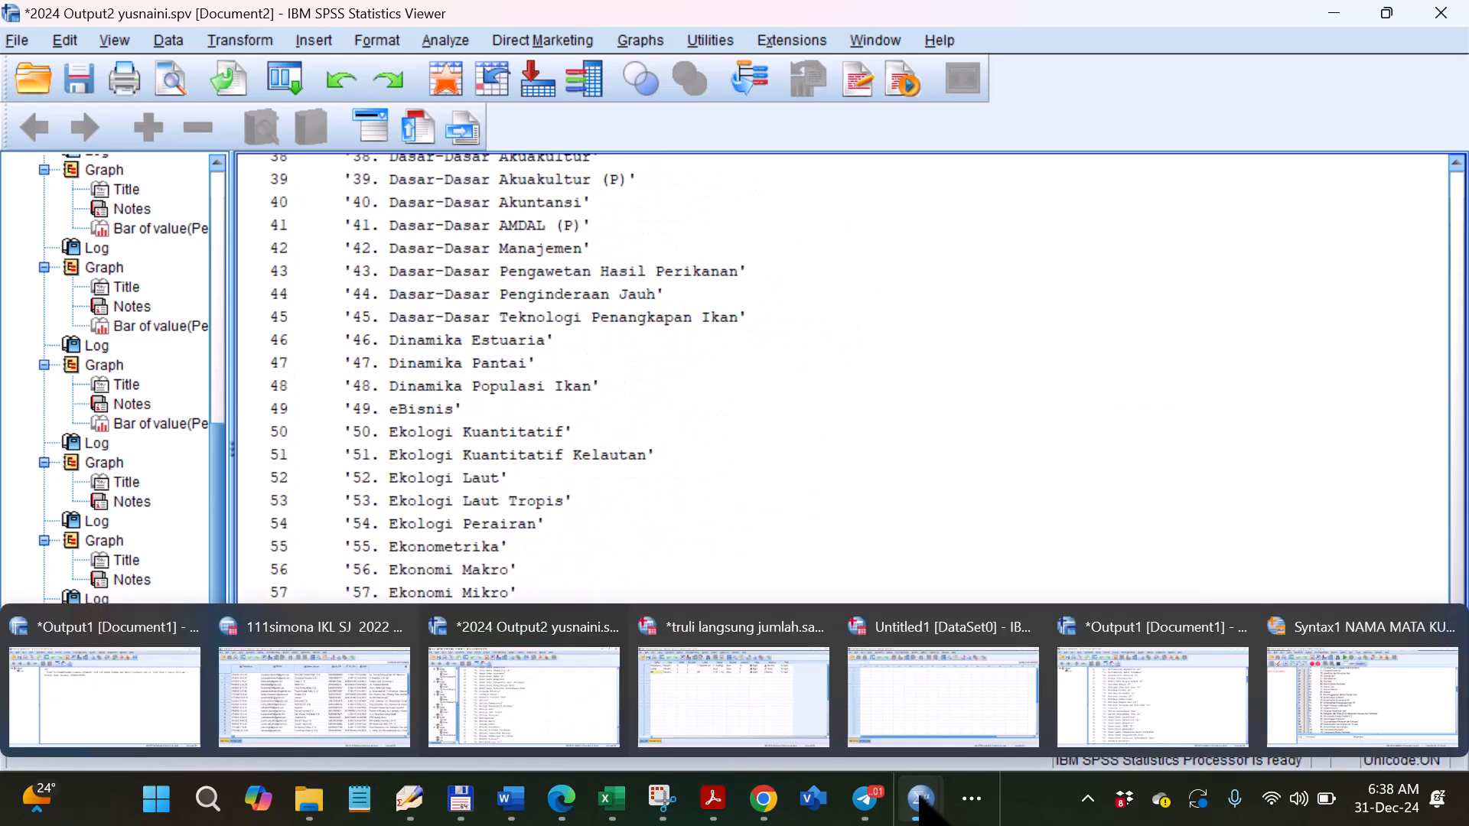
pyautogui.click(787, 634)
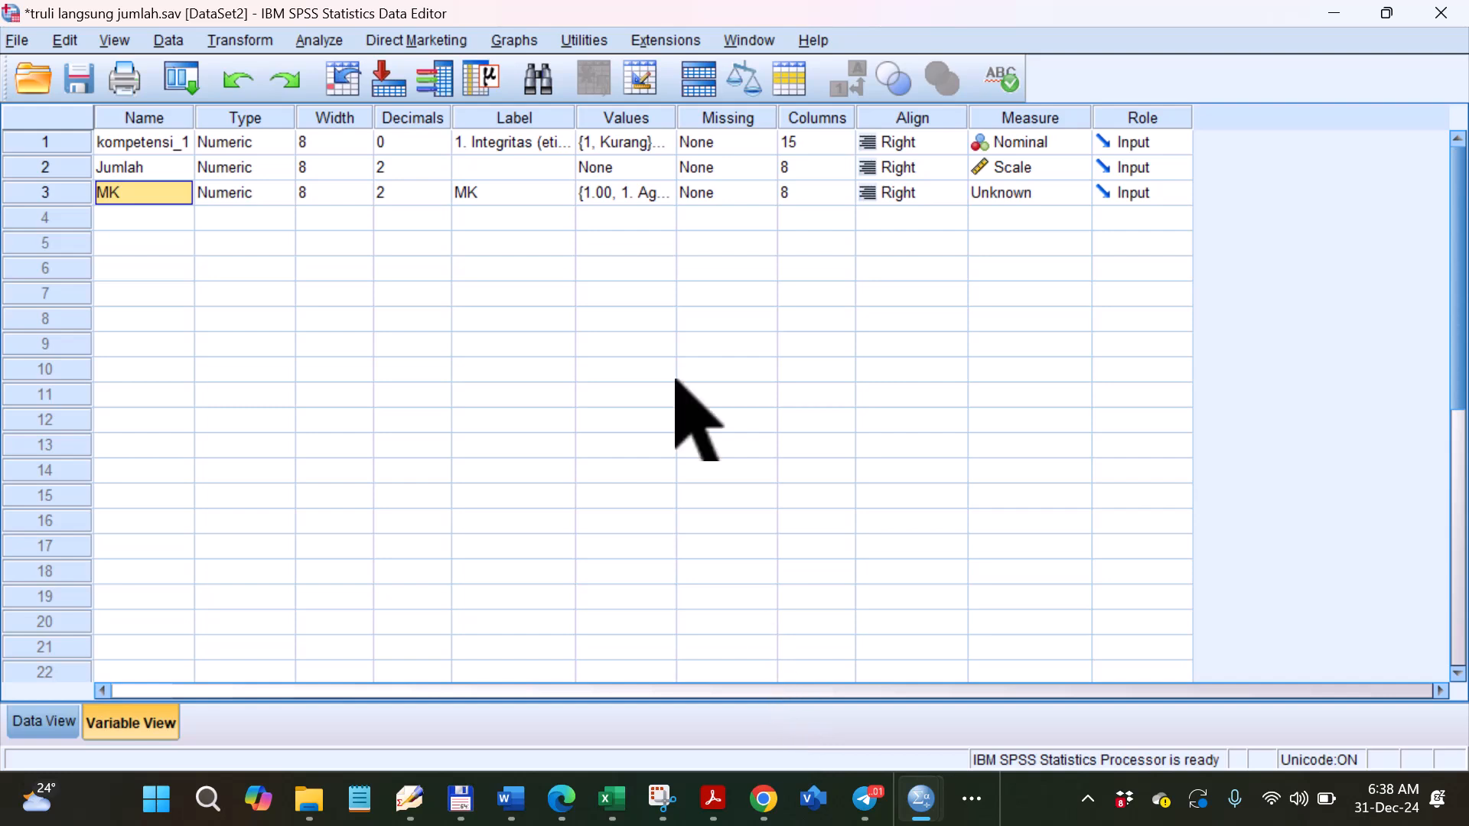
pyautogui.click(618, 202)
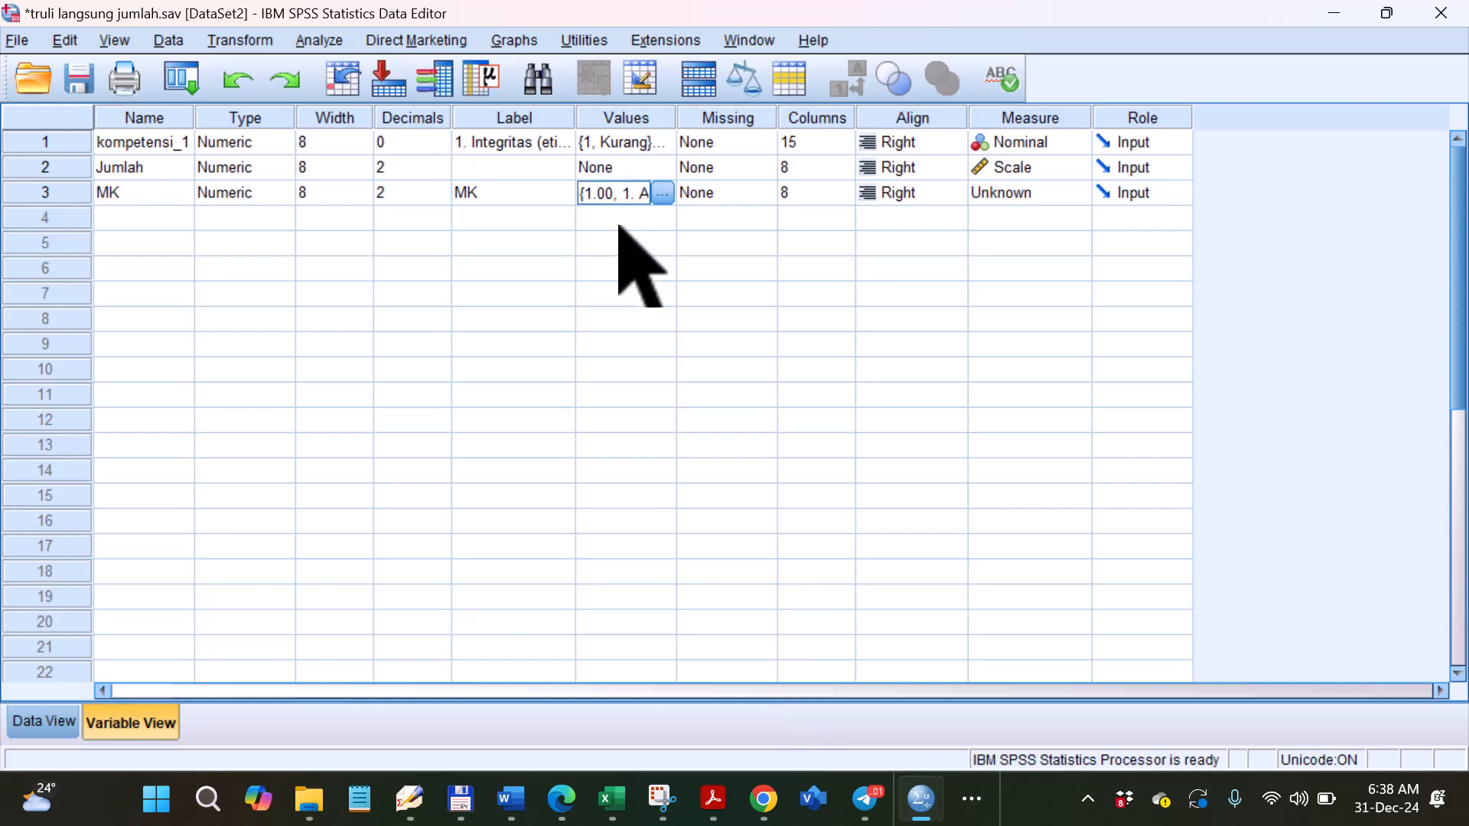
pyautogui.click(139, 194)
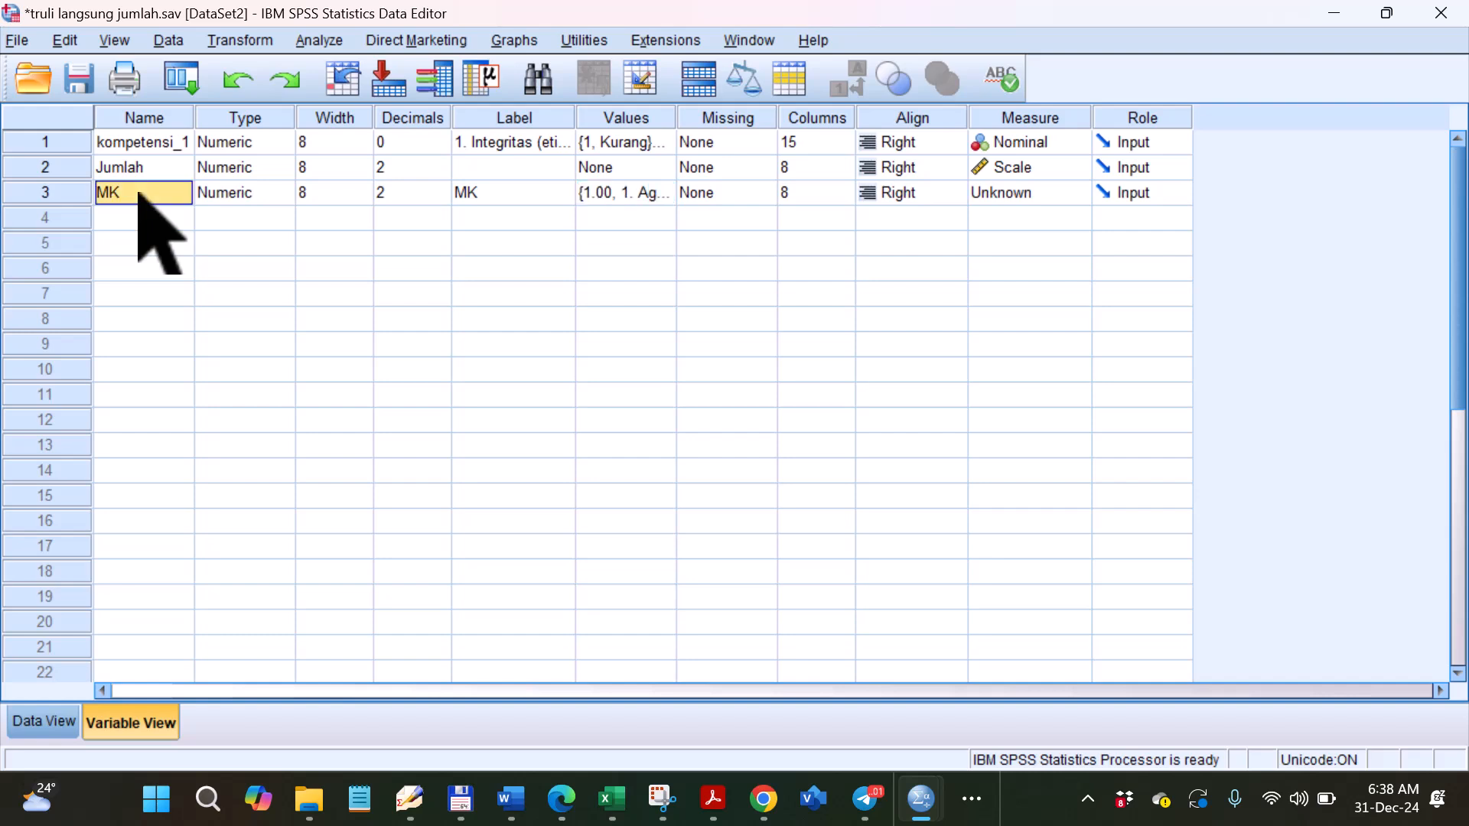
pyautogui.click(479, 197)
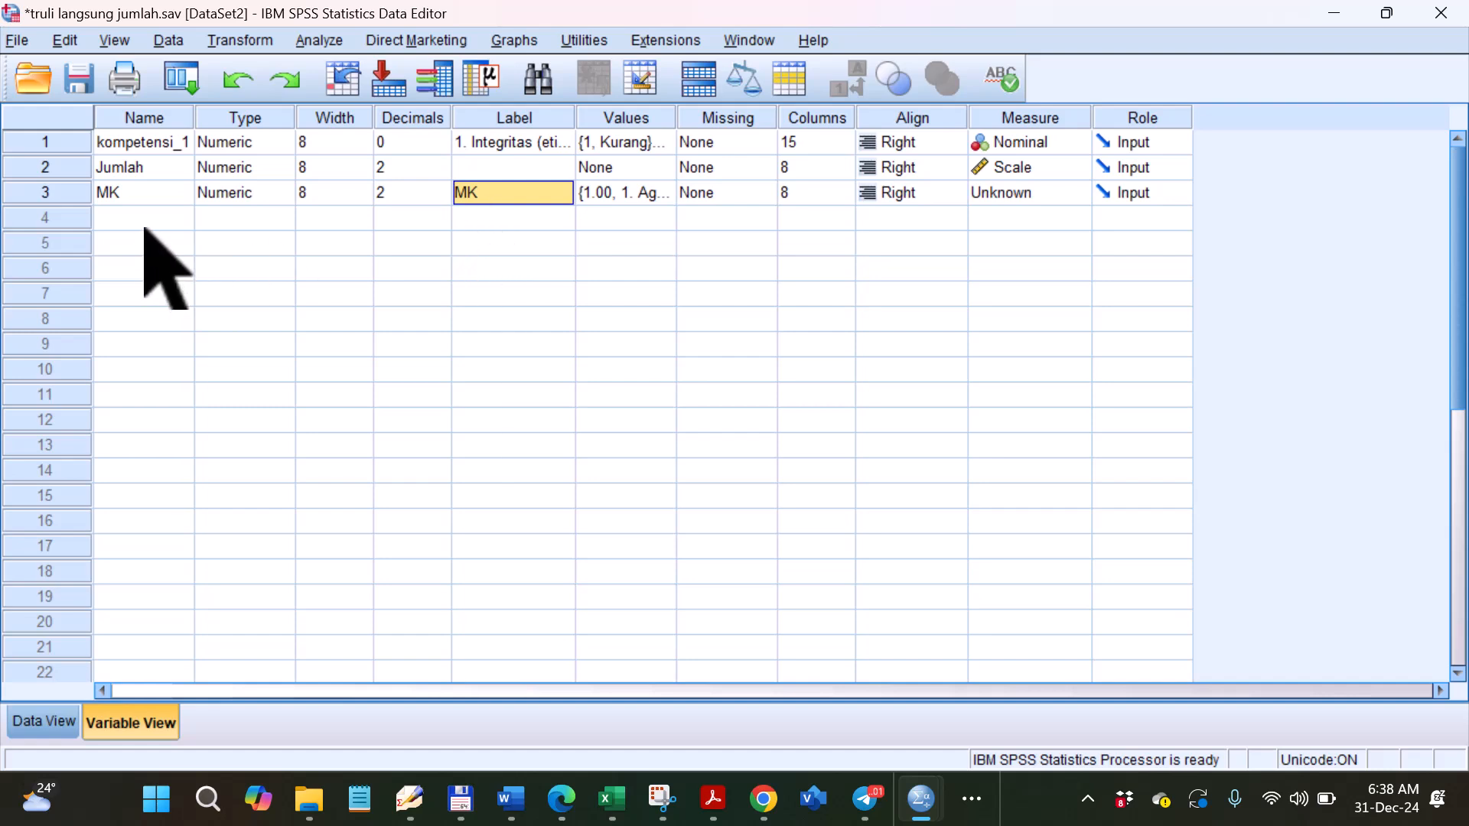
# Clear the MK variable in row 3 from the dataset.
pyautogui.click(30, 192)
pyautogui.rightClick(29, 195)
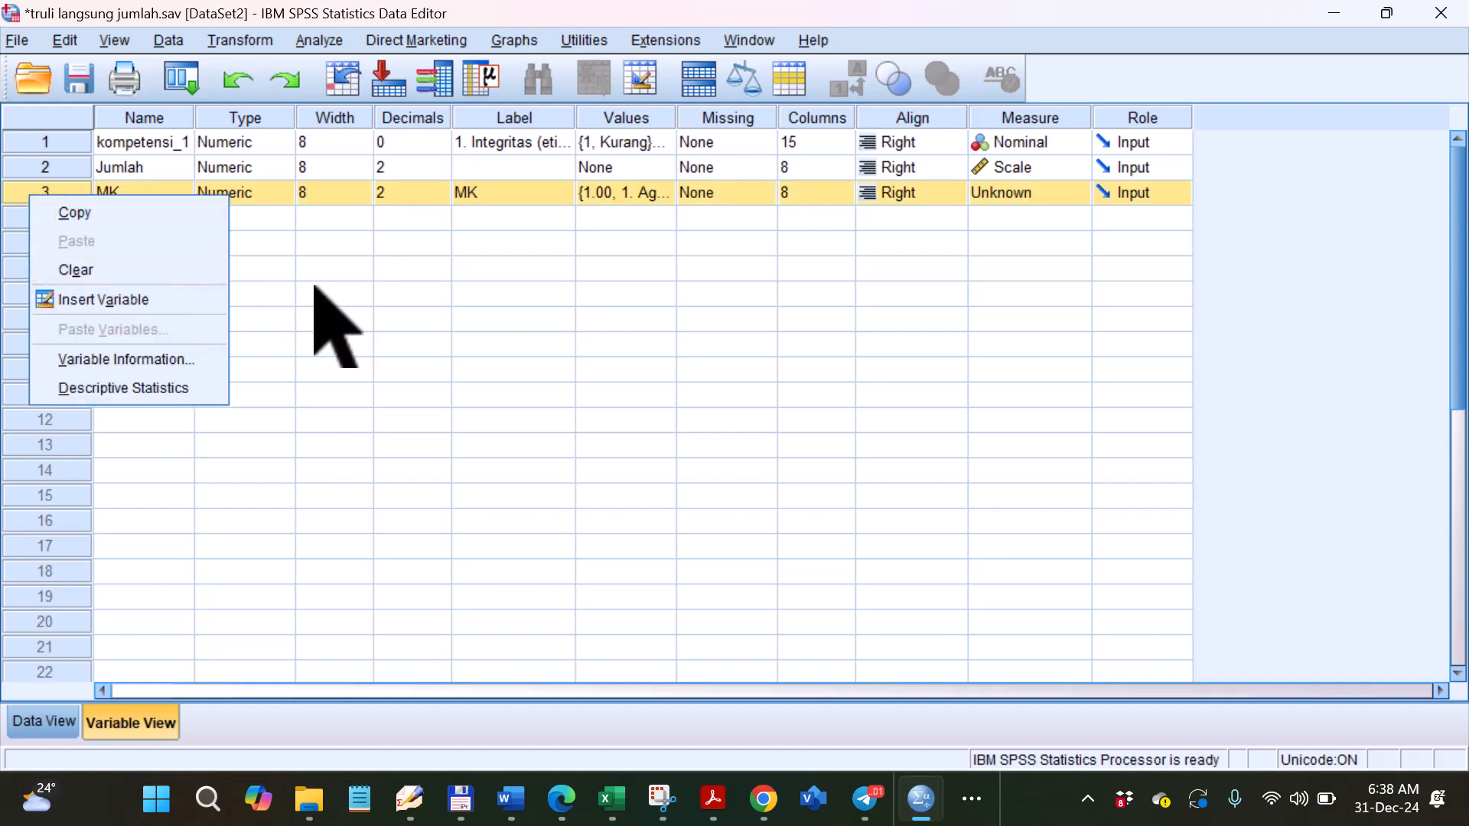
pyautogui.click(152, 274)
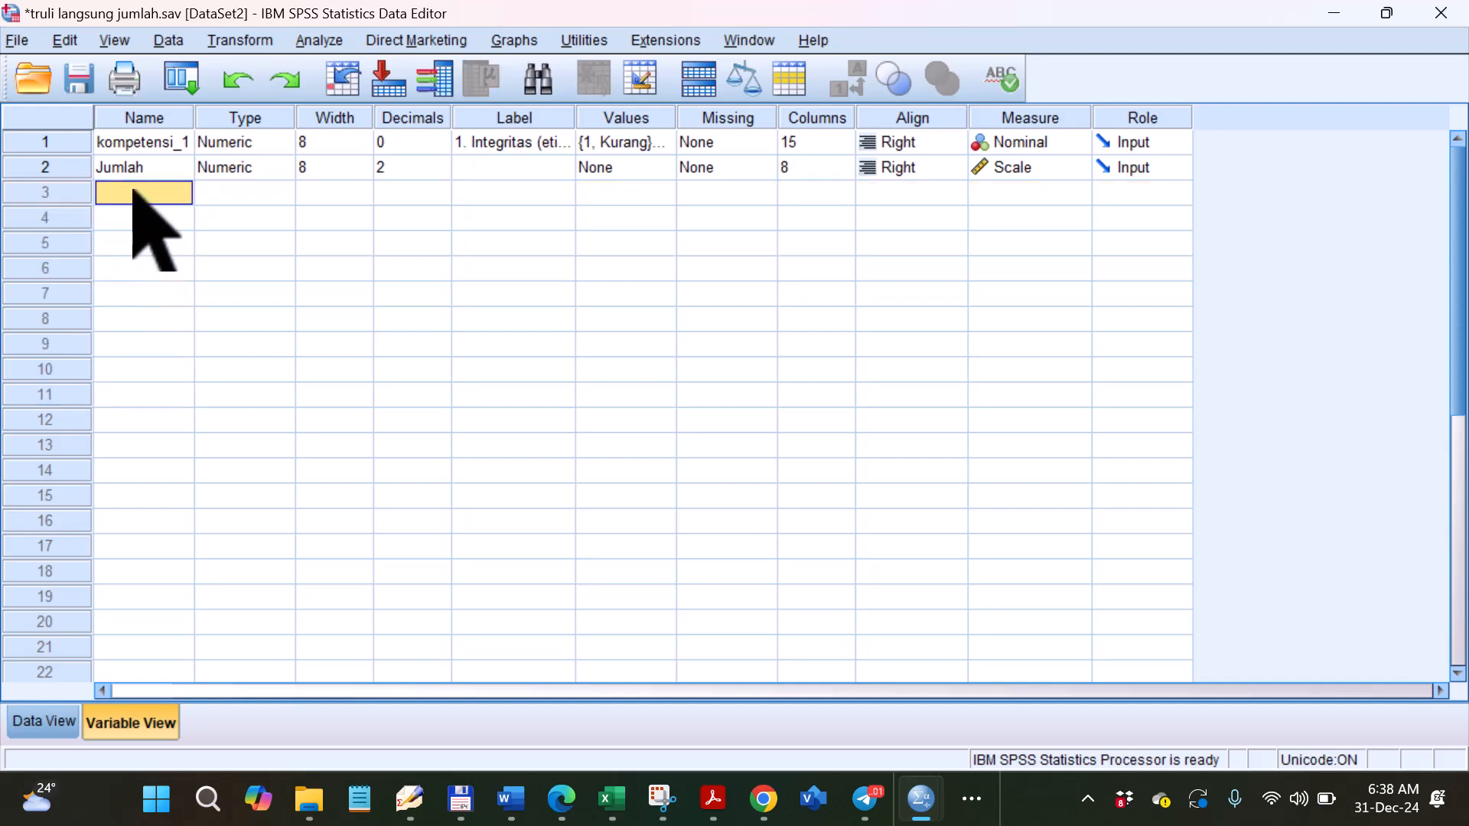
# Define a new variable in row 3 with the name MK and the label Mata Kuliah.
pyautogui.write('MK')
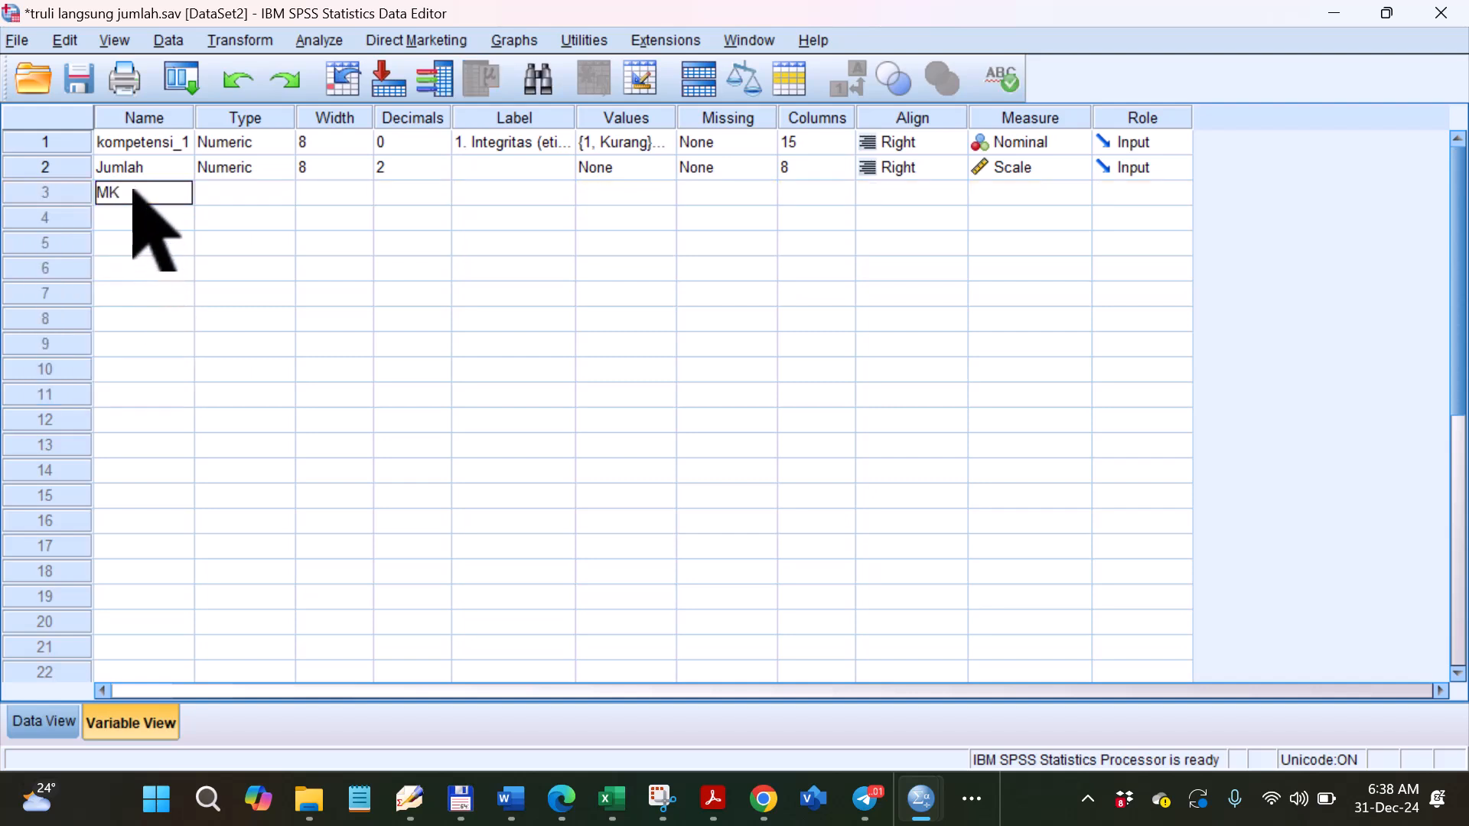
pyautogui.click(486, 193)
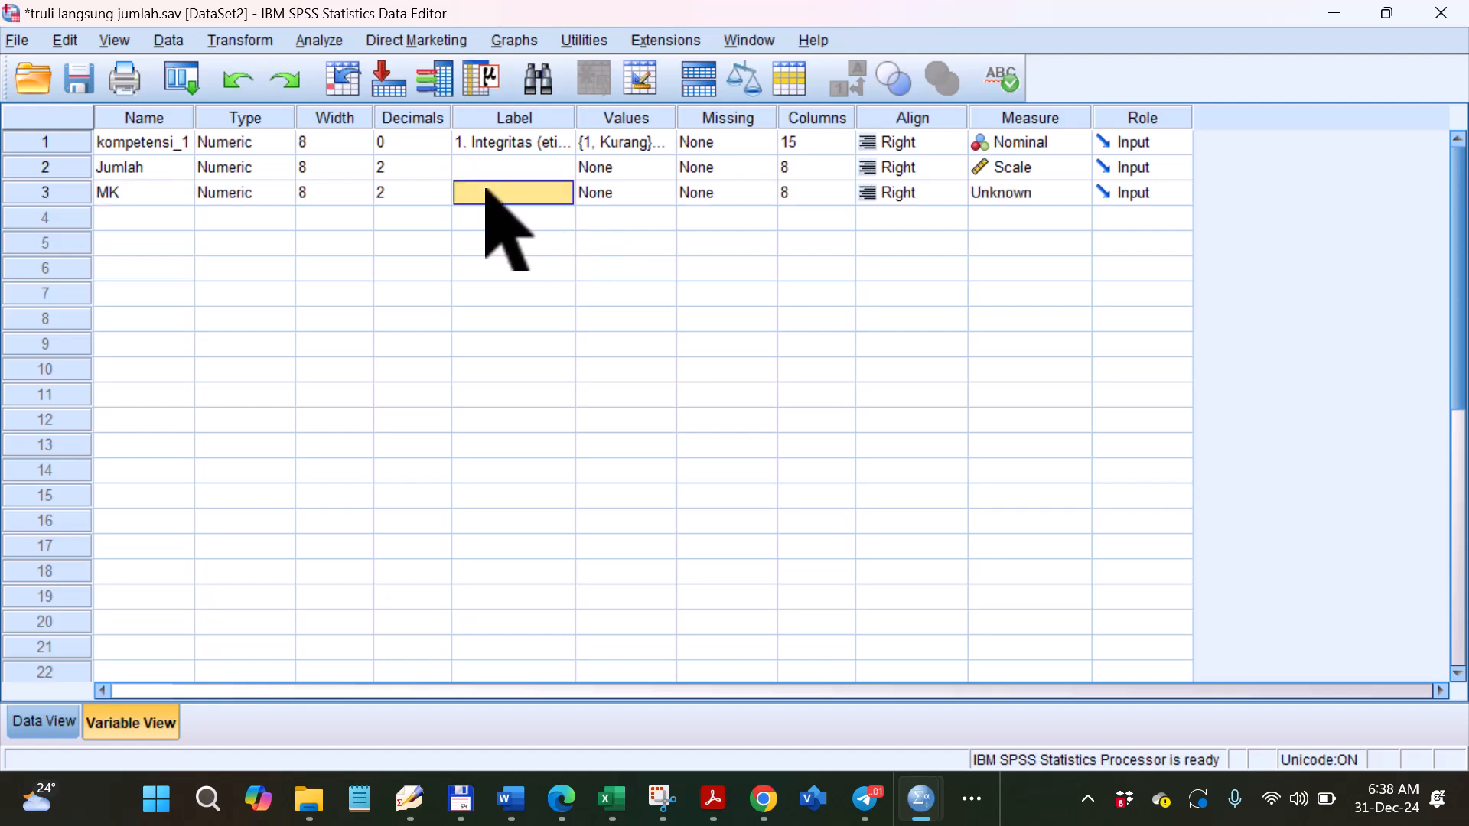
pyautogui.write('m')
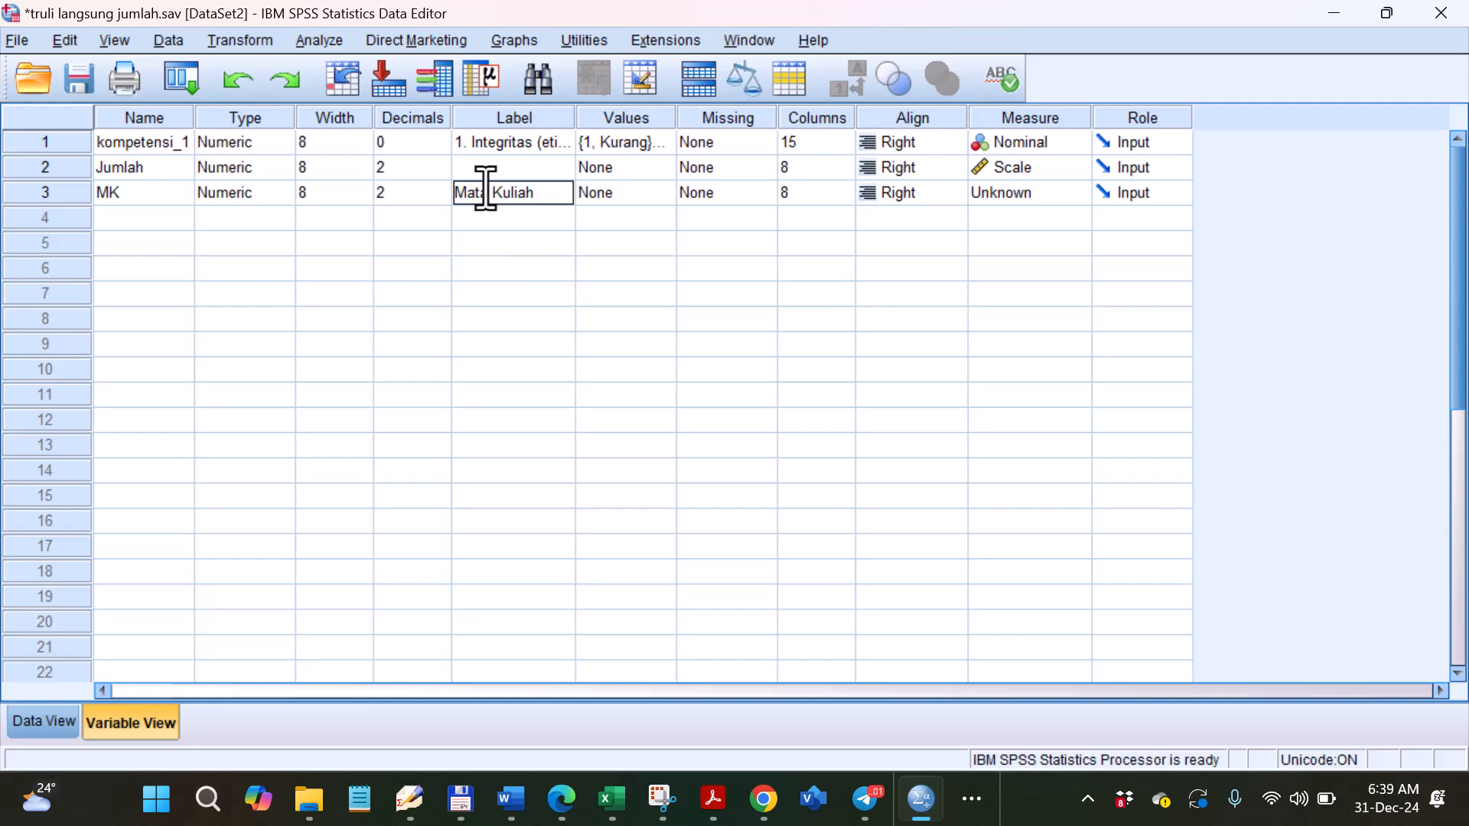
pyautogui.click(480, 291)
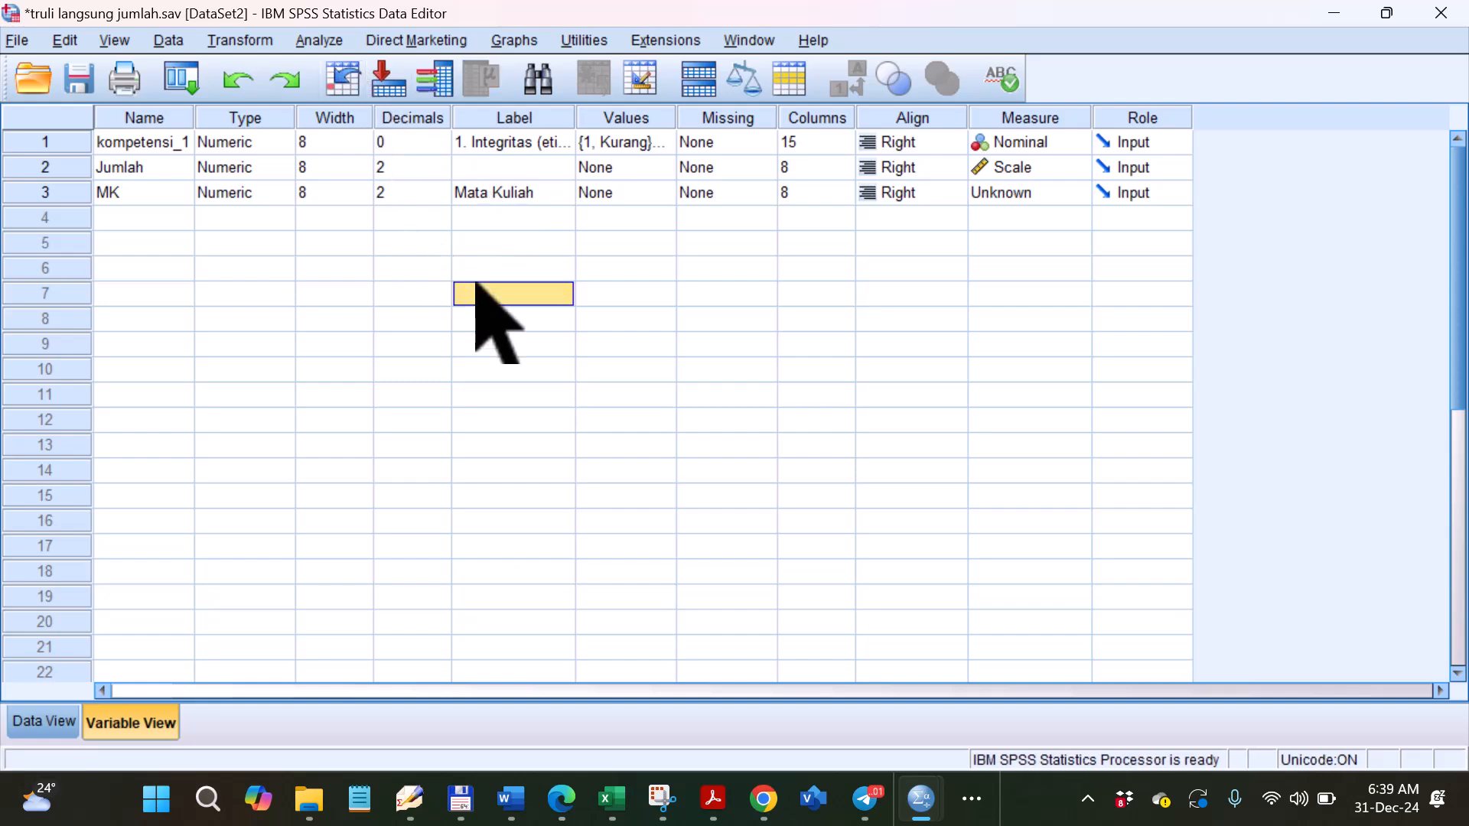
pyautogui.click(183, 195)
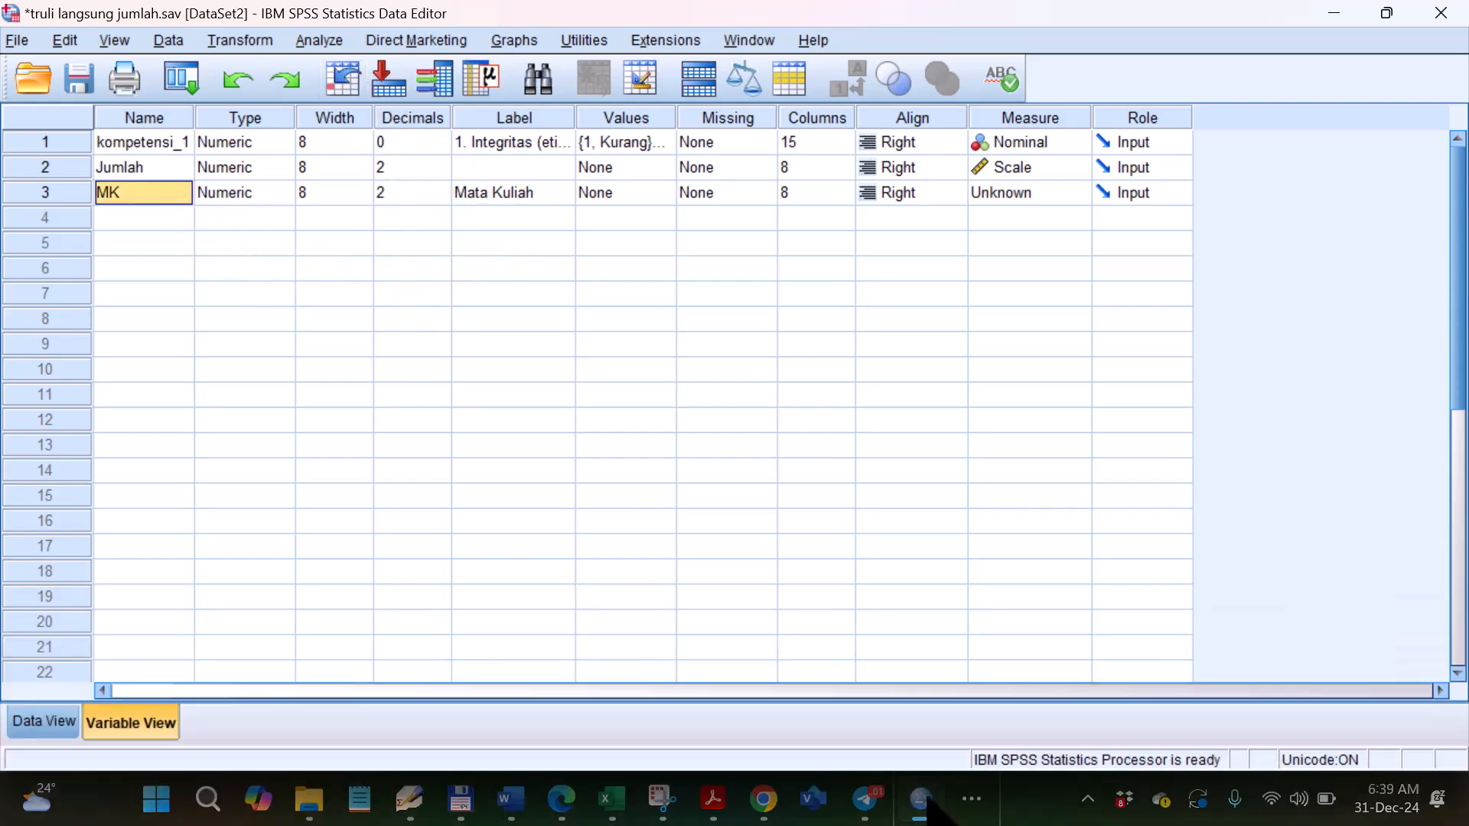
# Switch to the Syntax1 NAMA MATA KULIAH.sps syntax and run all its commands on the newly defined MK variable.
pyautogui.click(1334, 738)
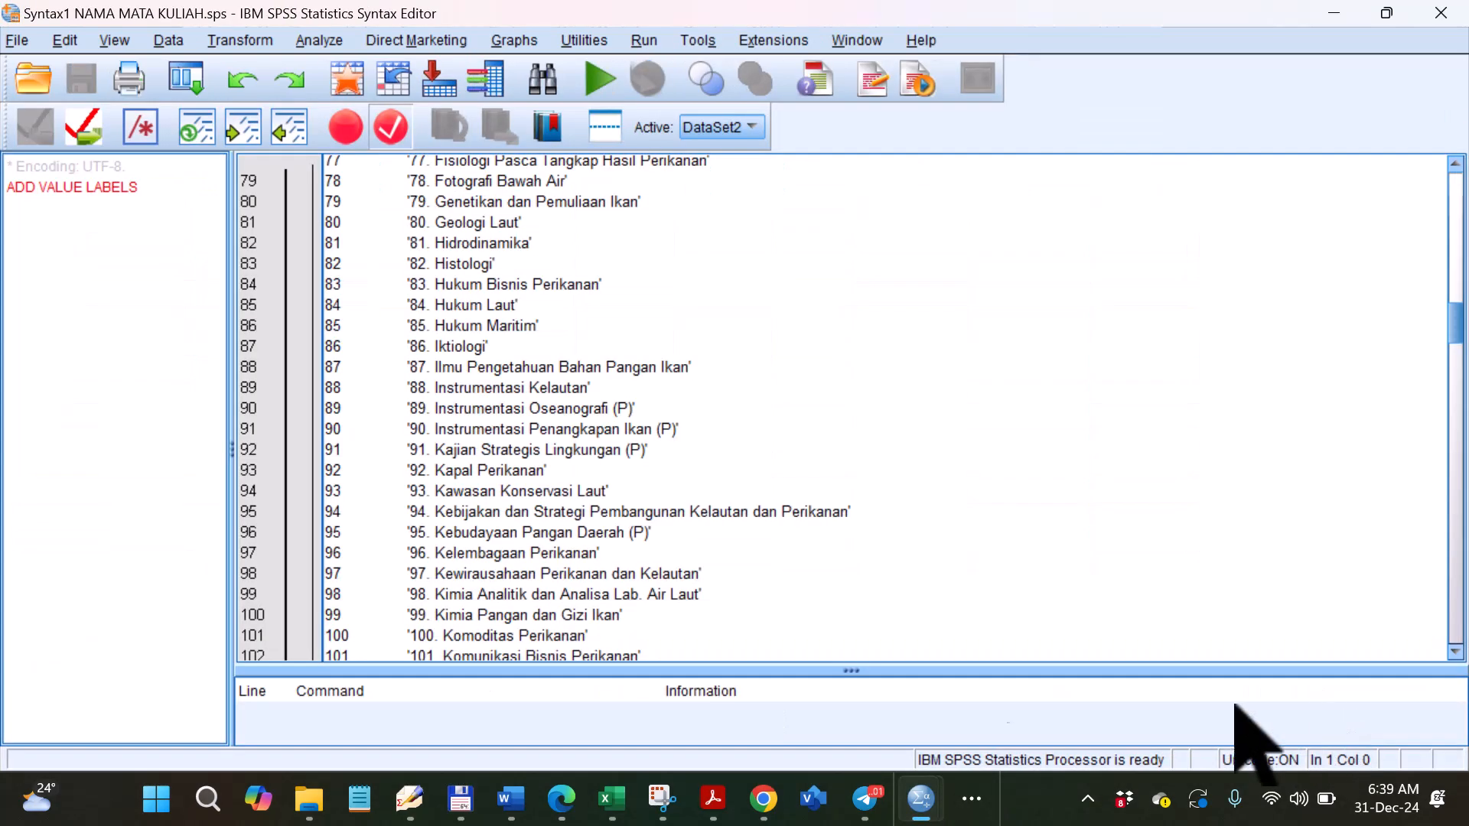
pyautogui.click(643, 40)
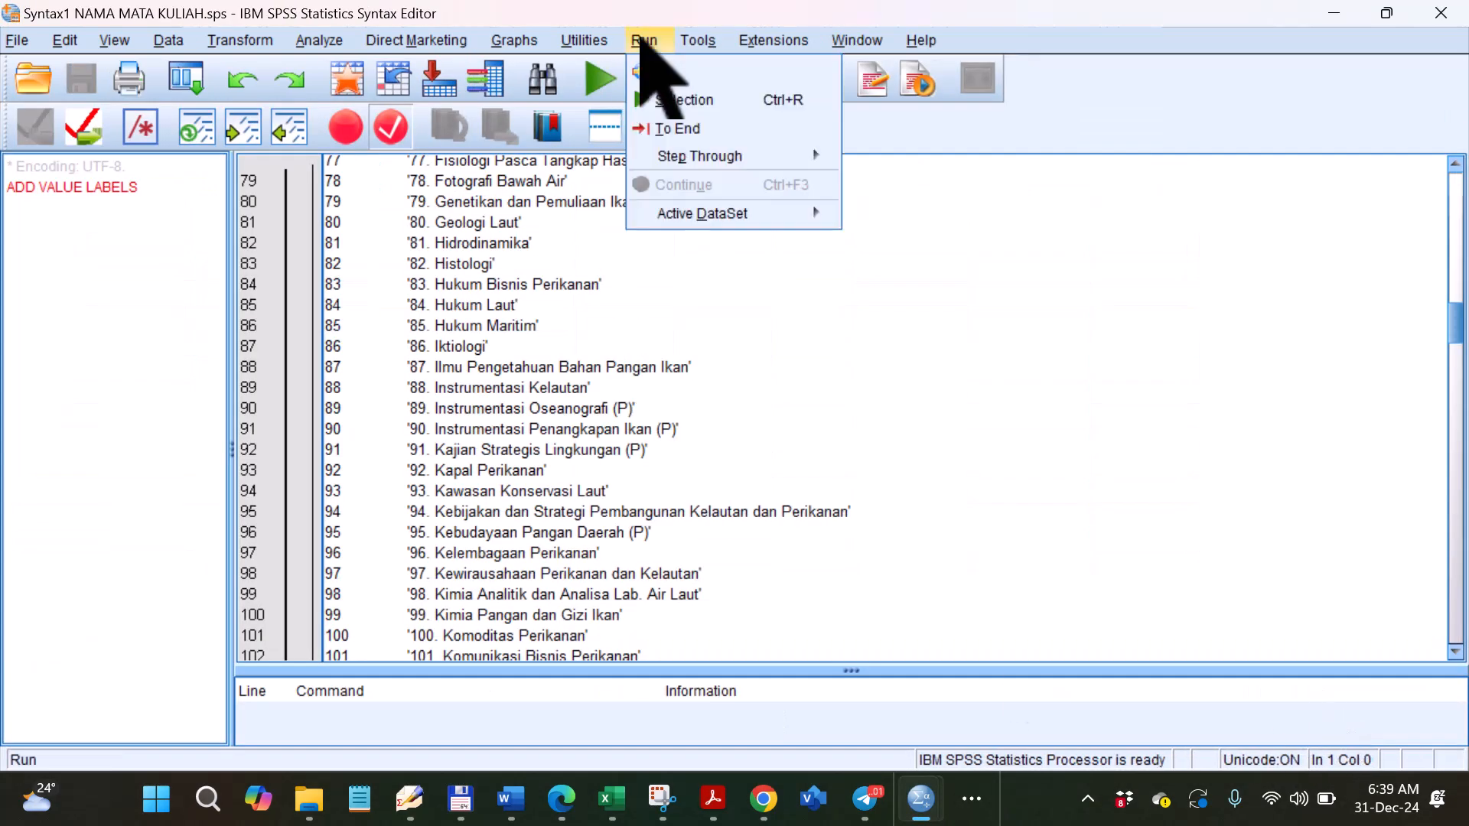
pyautogui.click(665, 72)
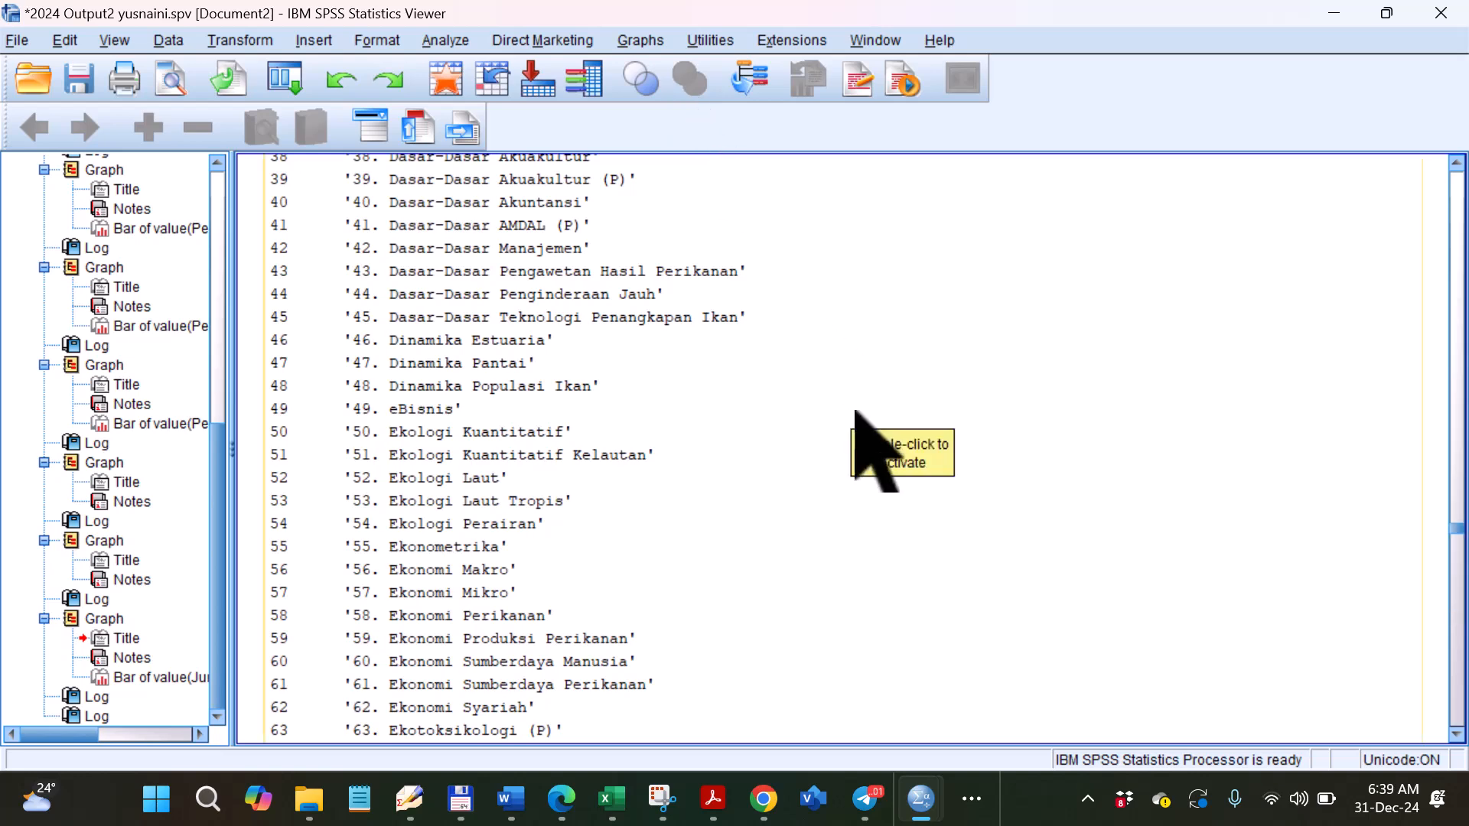
pyautogui.moveTo(924, 800)
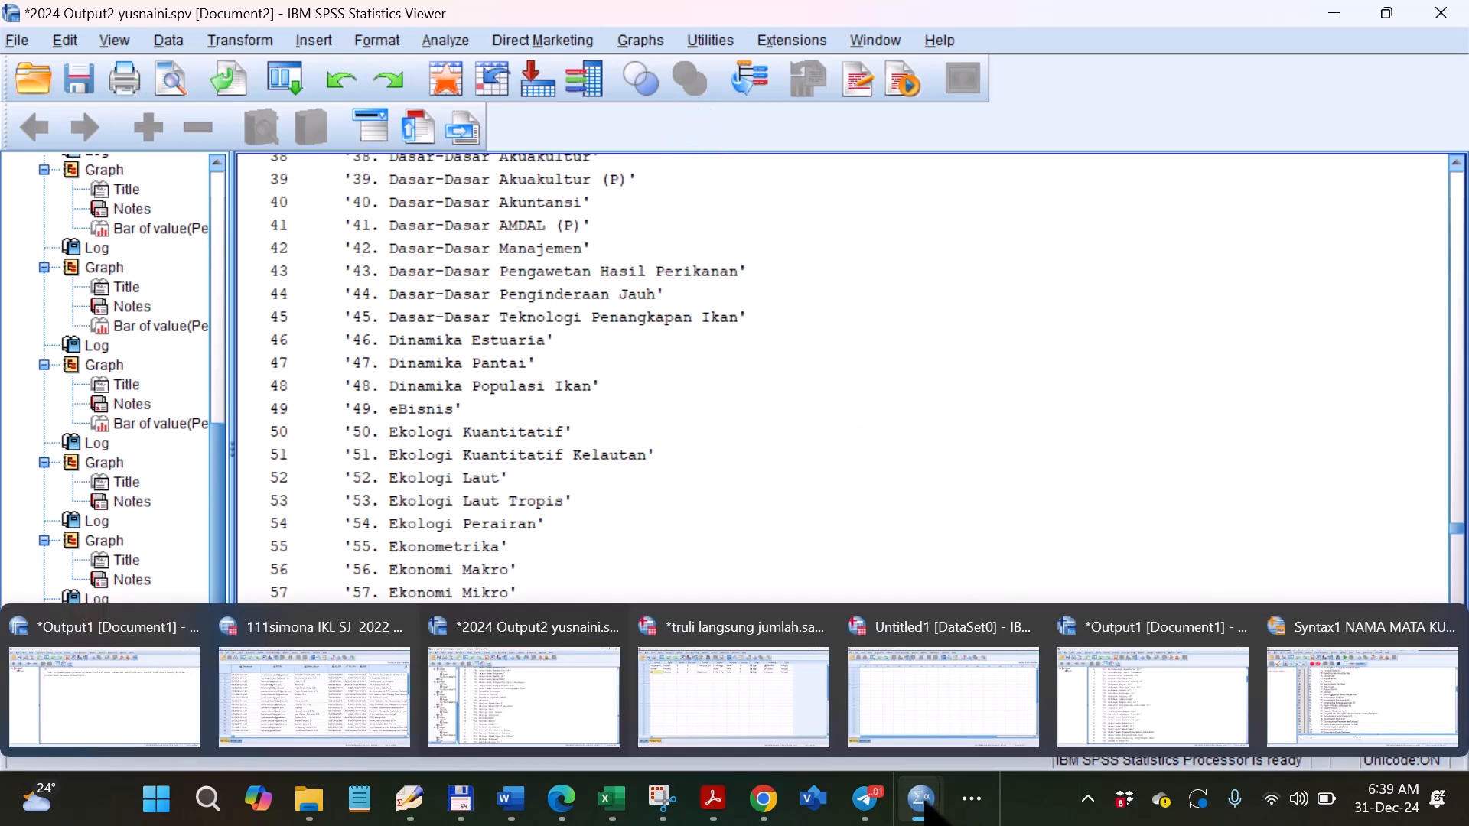
# Review the Output1 log through its last value label, and return to the MK variable in truli langsung jumlah.sav.
pyautogui.click(1136, 712)
pyautogui.scroll(-20, 946, 572)
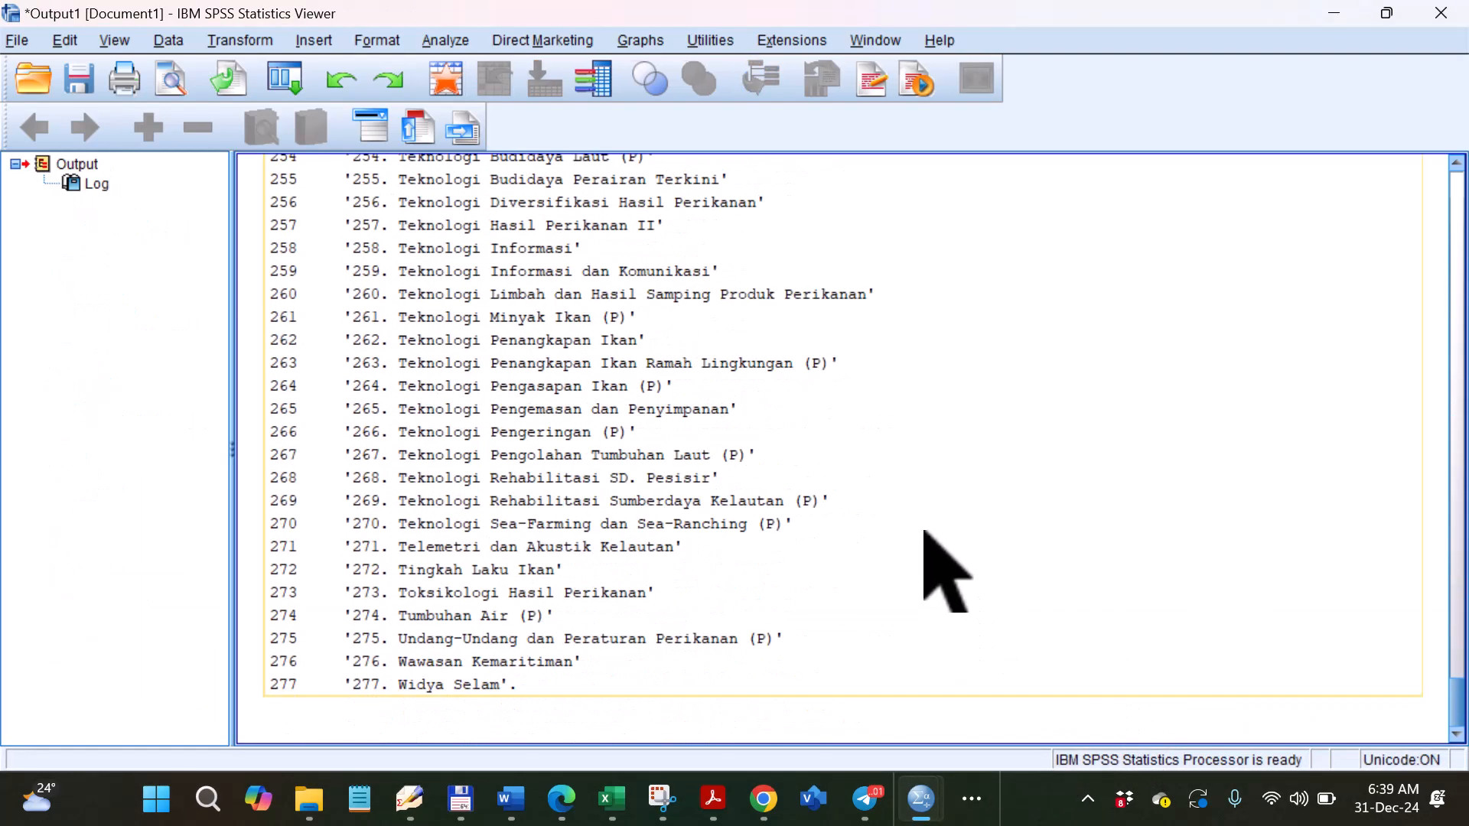
pyautogui.moveTo(926, 799)
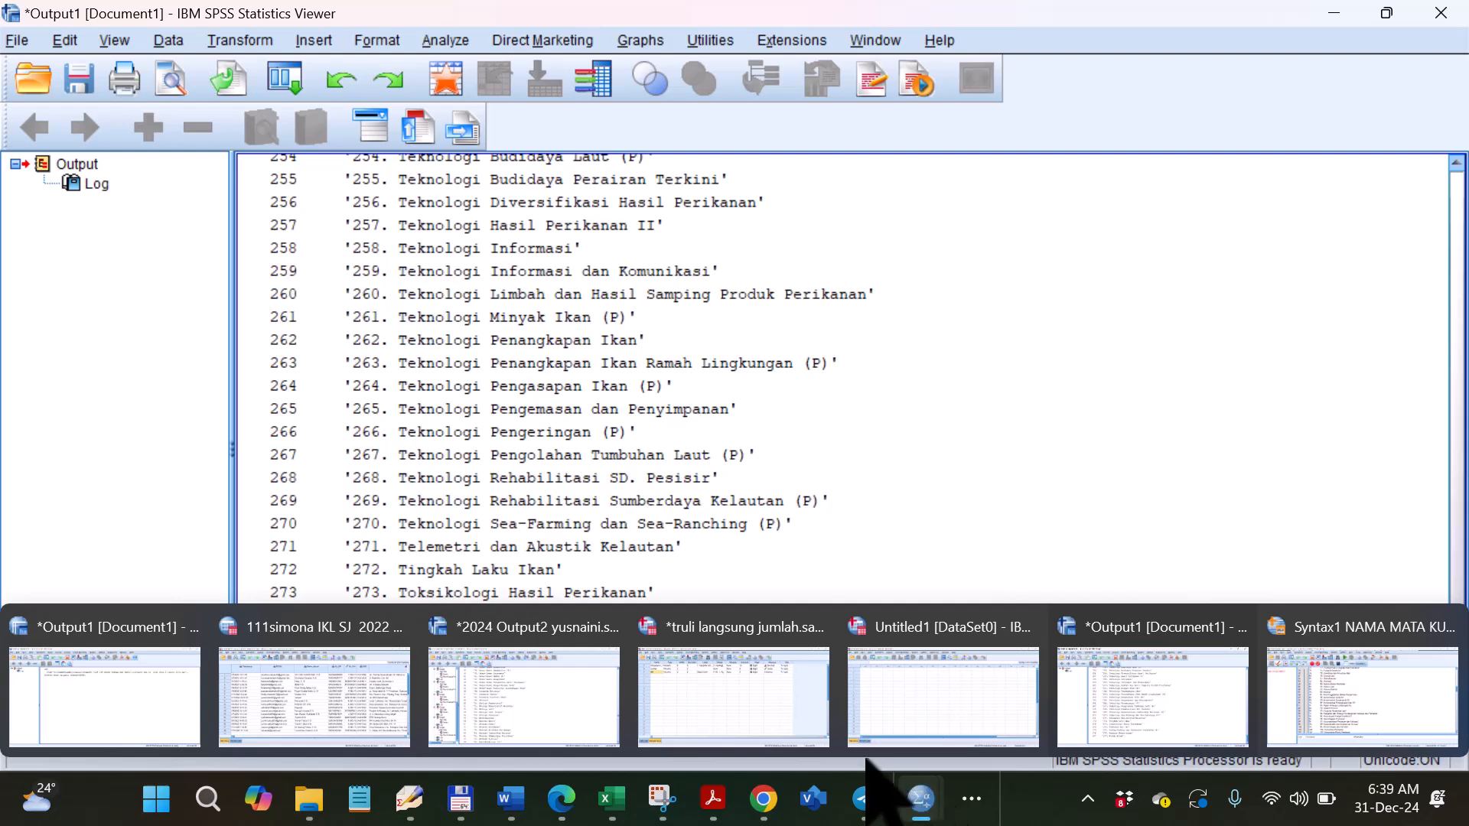
pyautogui.click(761, 726)
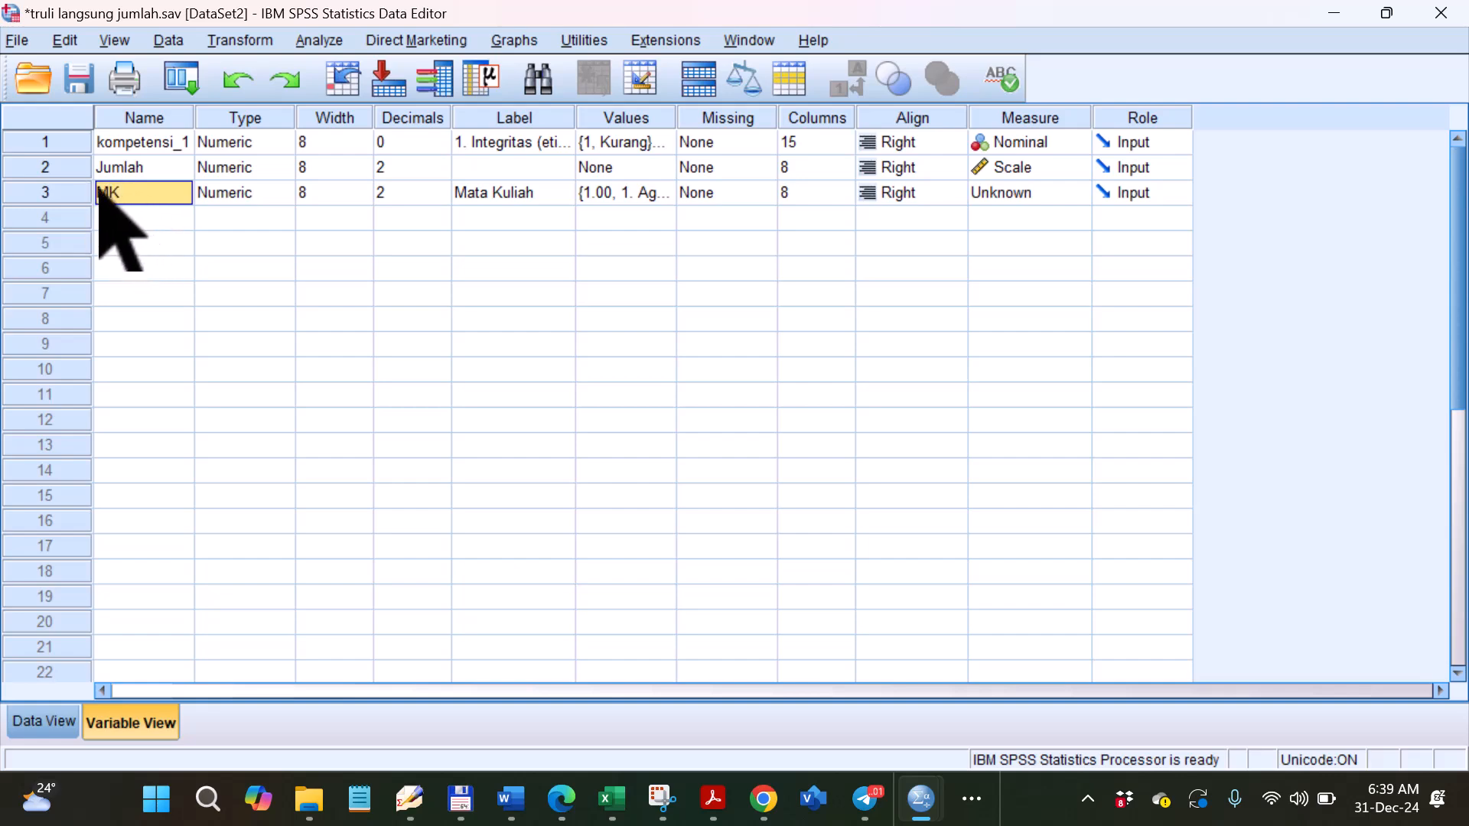
# Return to the Syntax1 NAMA MATA KULIAH.sps syntax and review the beginning of its ADD VALUE LABELS command for MK.
pyautogui.moveTo(918, 777)
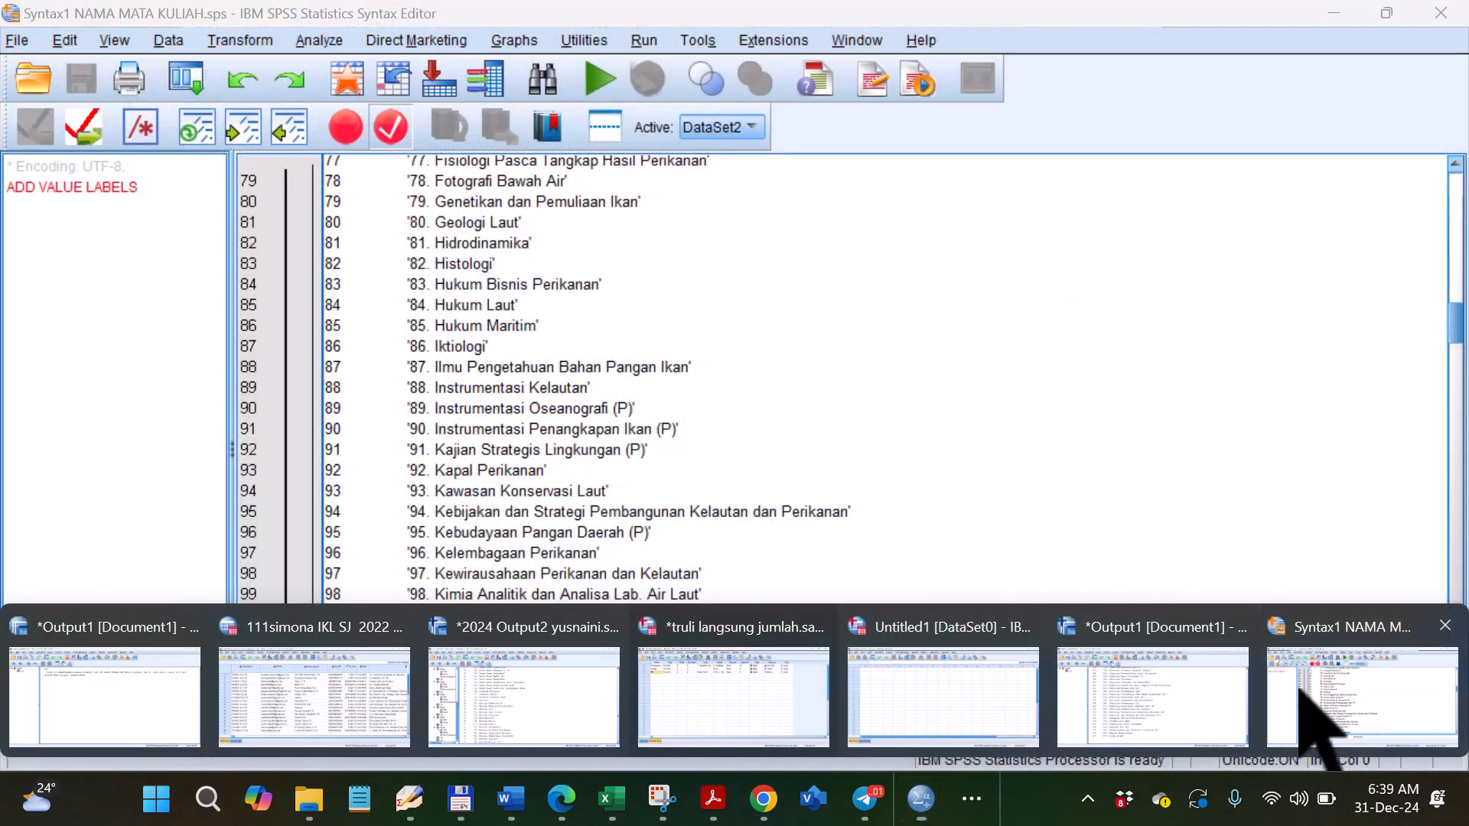
pyautogui.click(1300, 688)
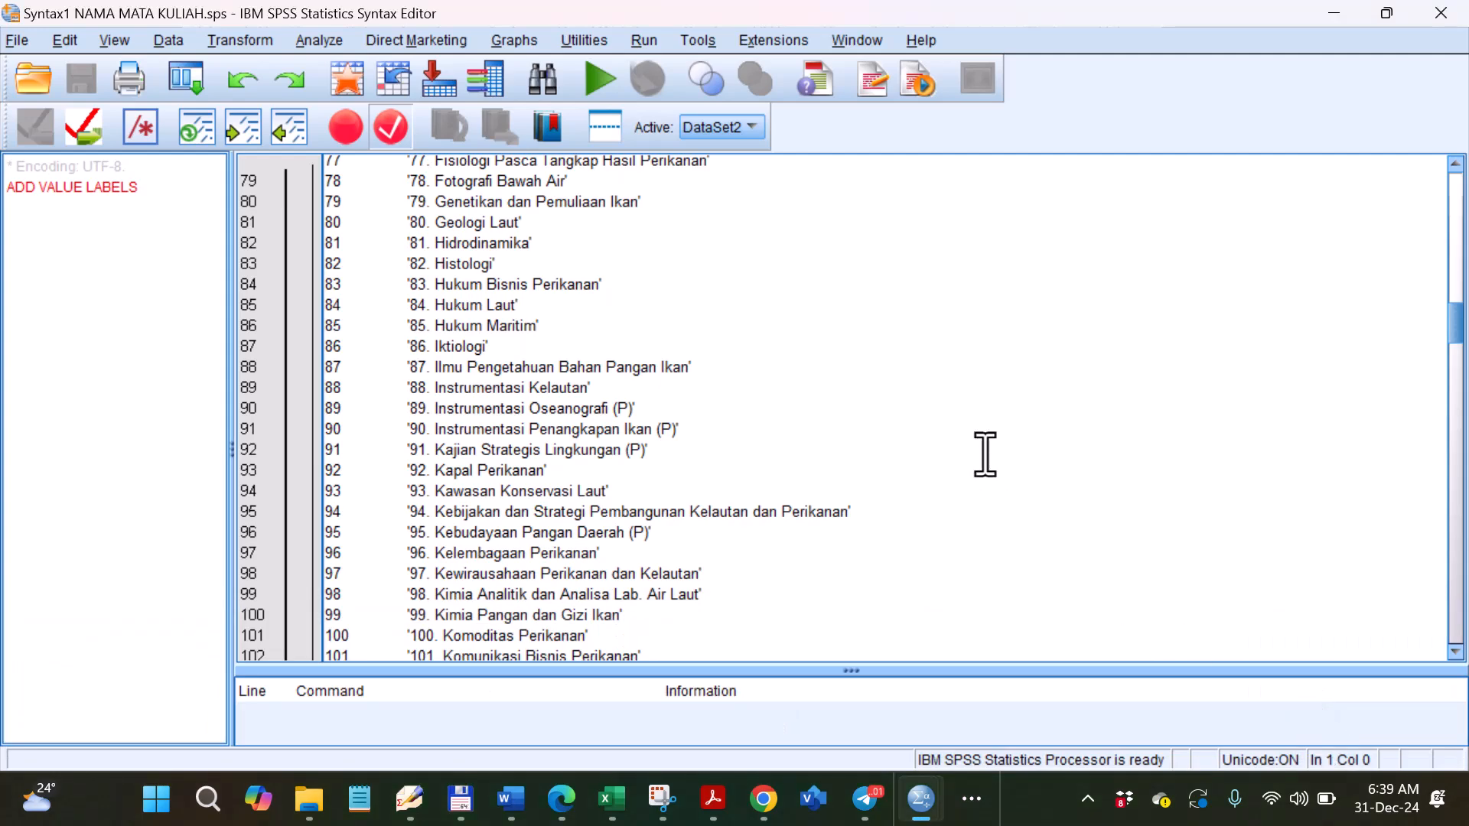
pyautogui.scroll(20, 984, 449)
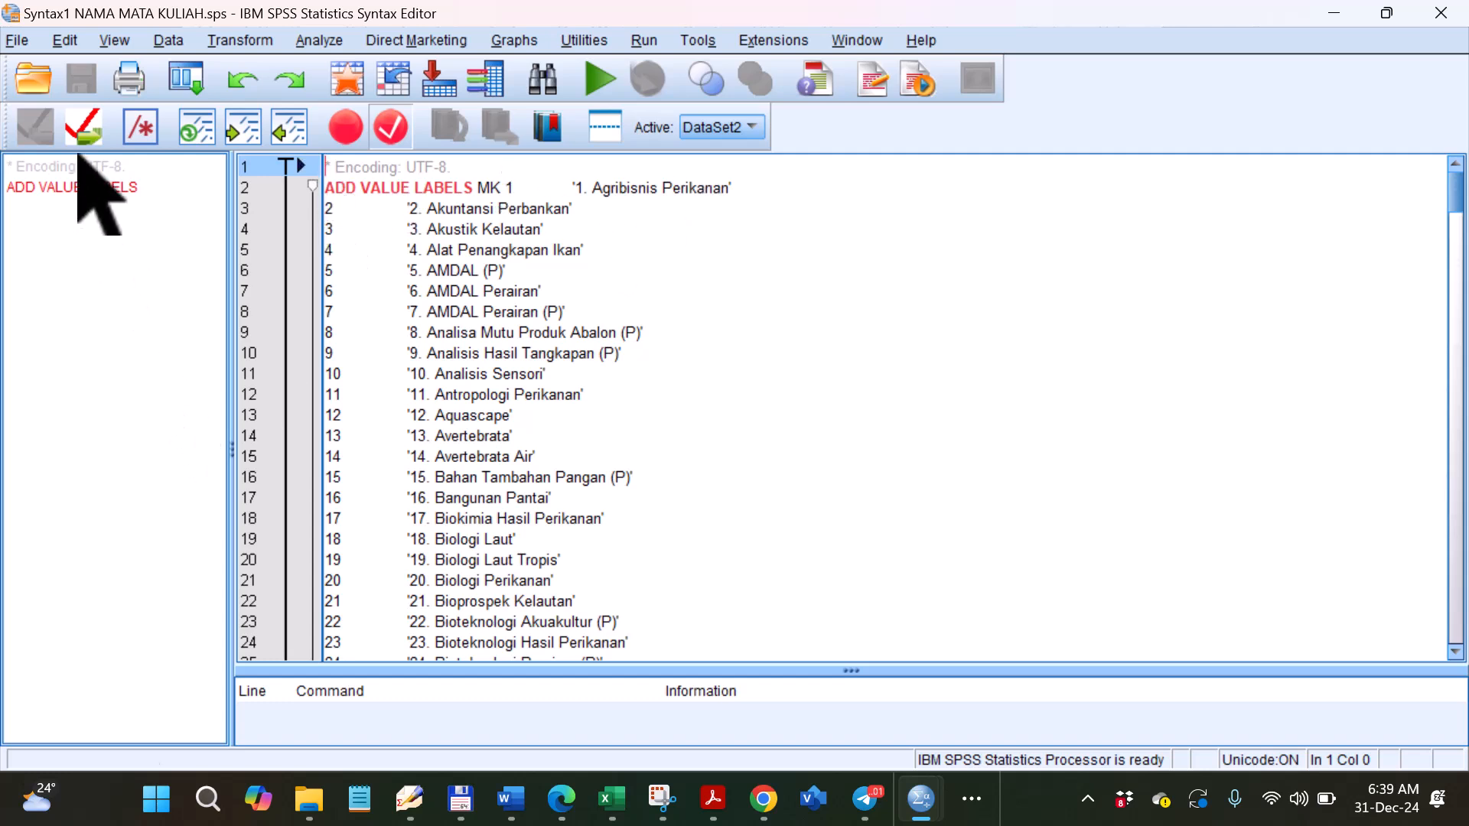
# Switch to Book1.xlsx in Excel and compare the leading apostrophe of the FPIK UHO label in C17 with the labels in column J.
pyautogui.click(610, 801)
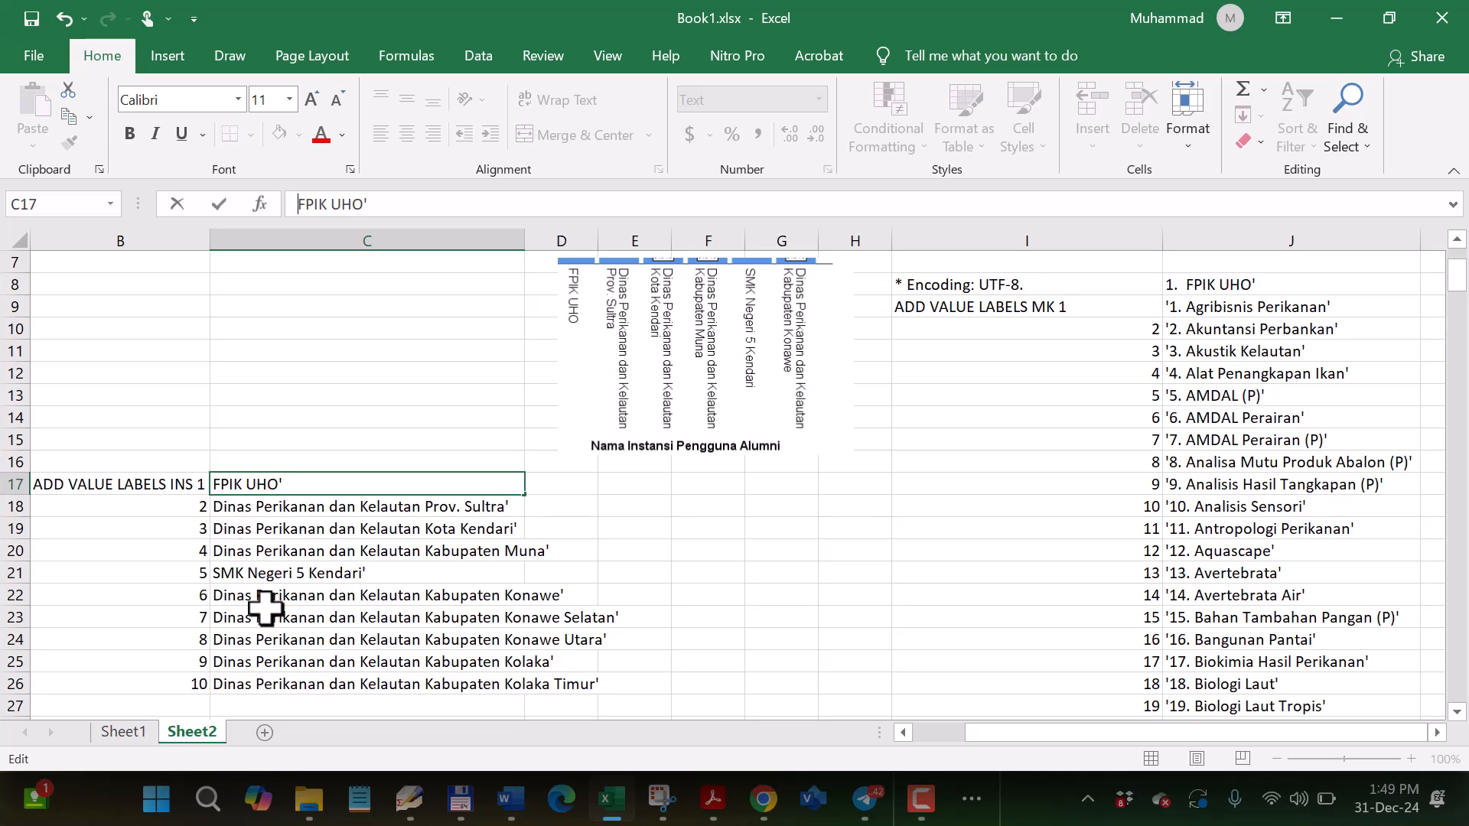
pyautogui.click(305, 390)
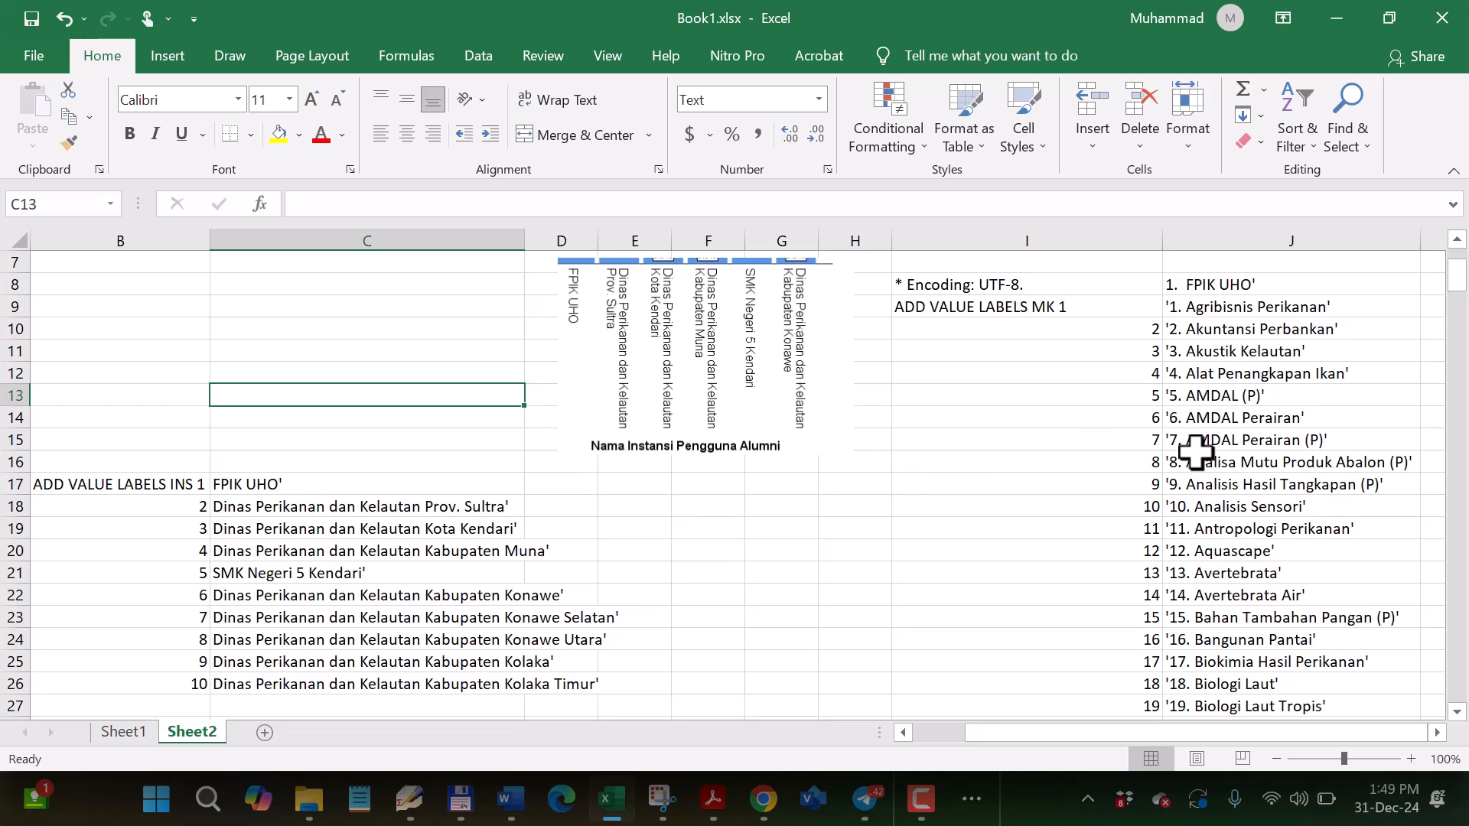
pyautogui.click(1247, 302)
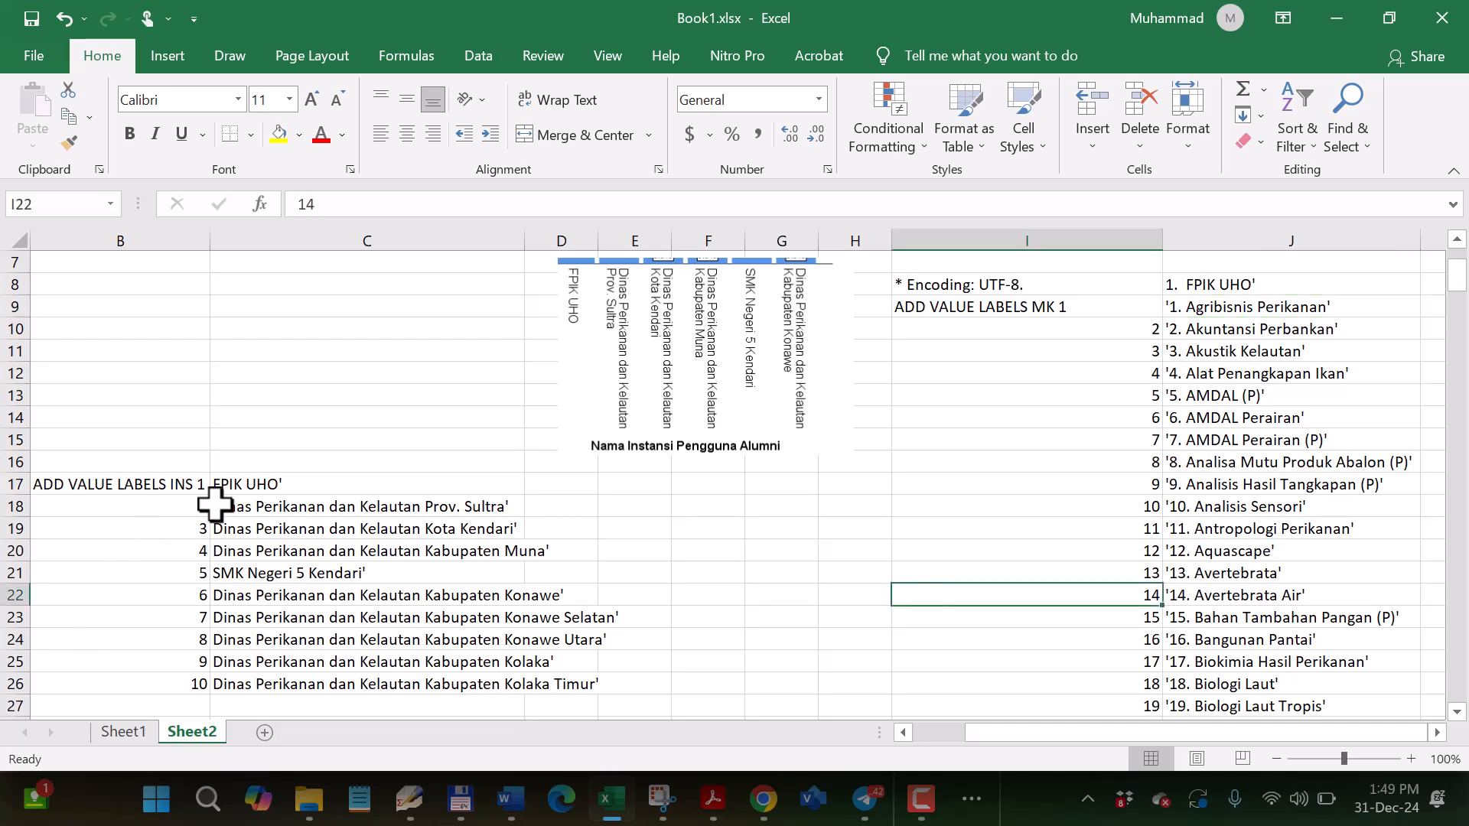
pyautogui.click(232, 485)
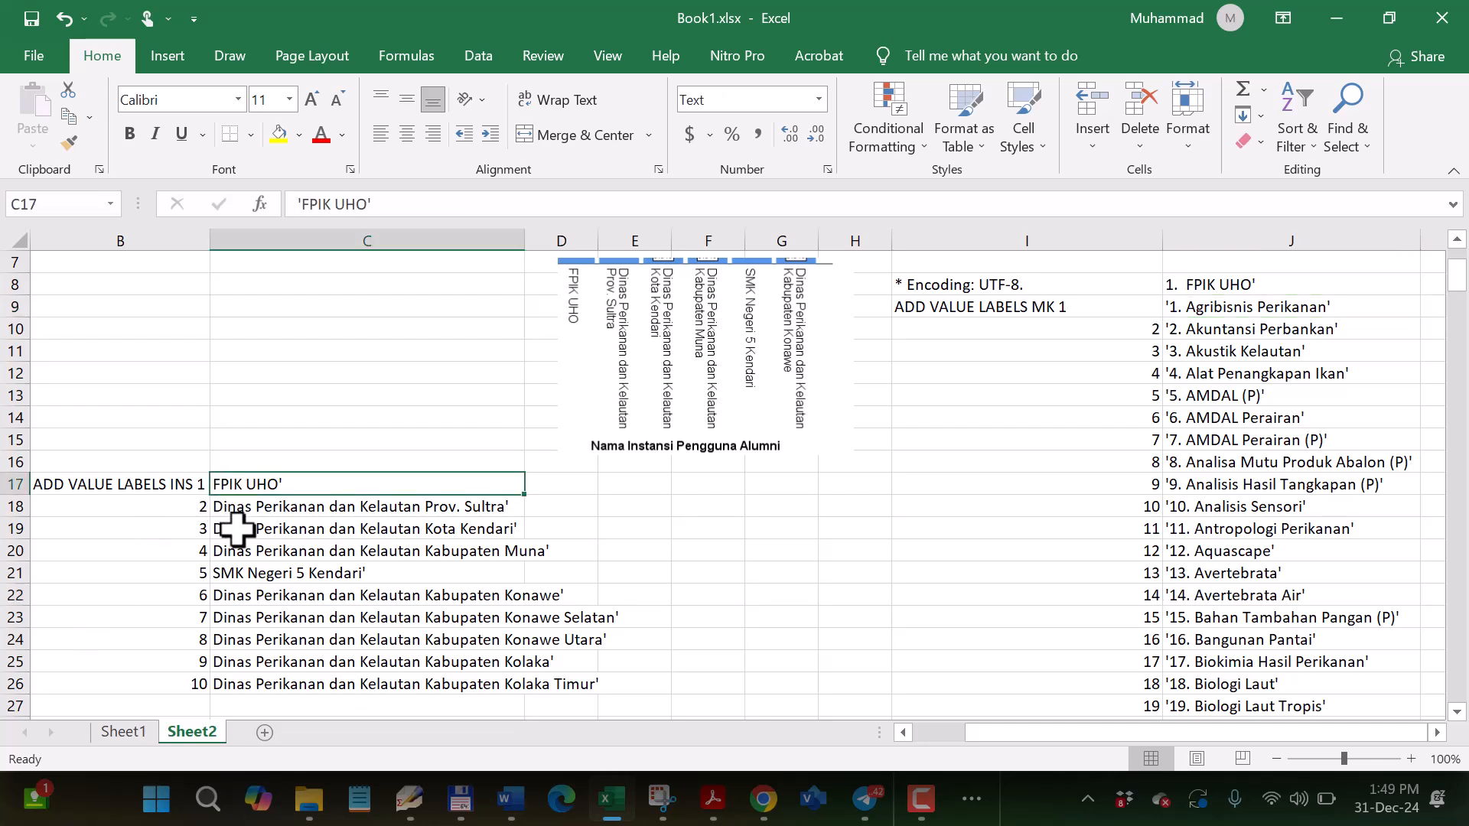
pyautogui.click(303, 205)
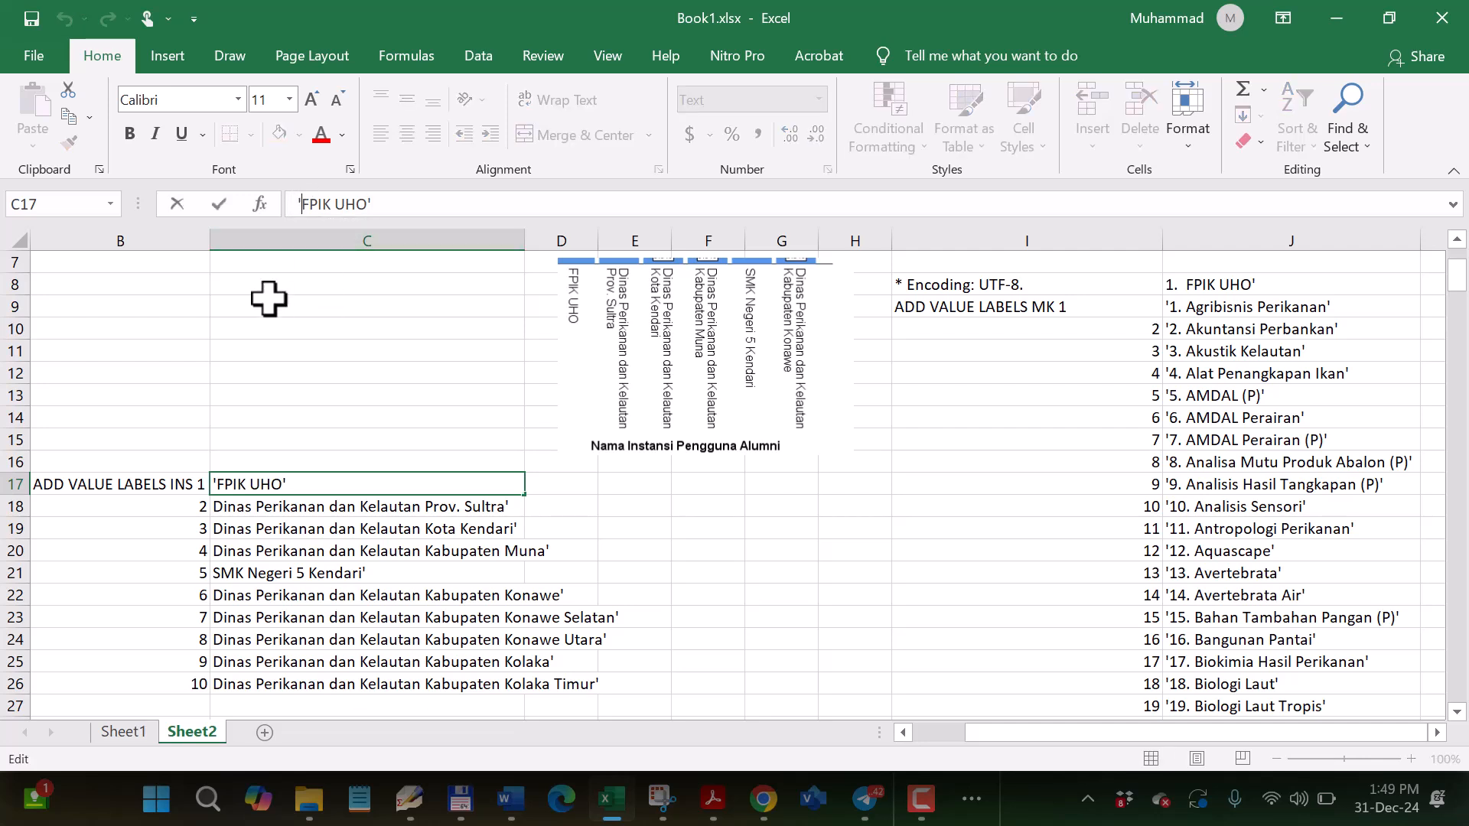
pyautogui.click(781, 501)
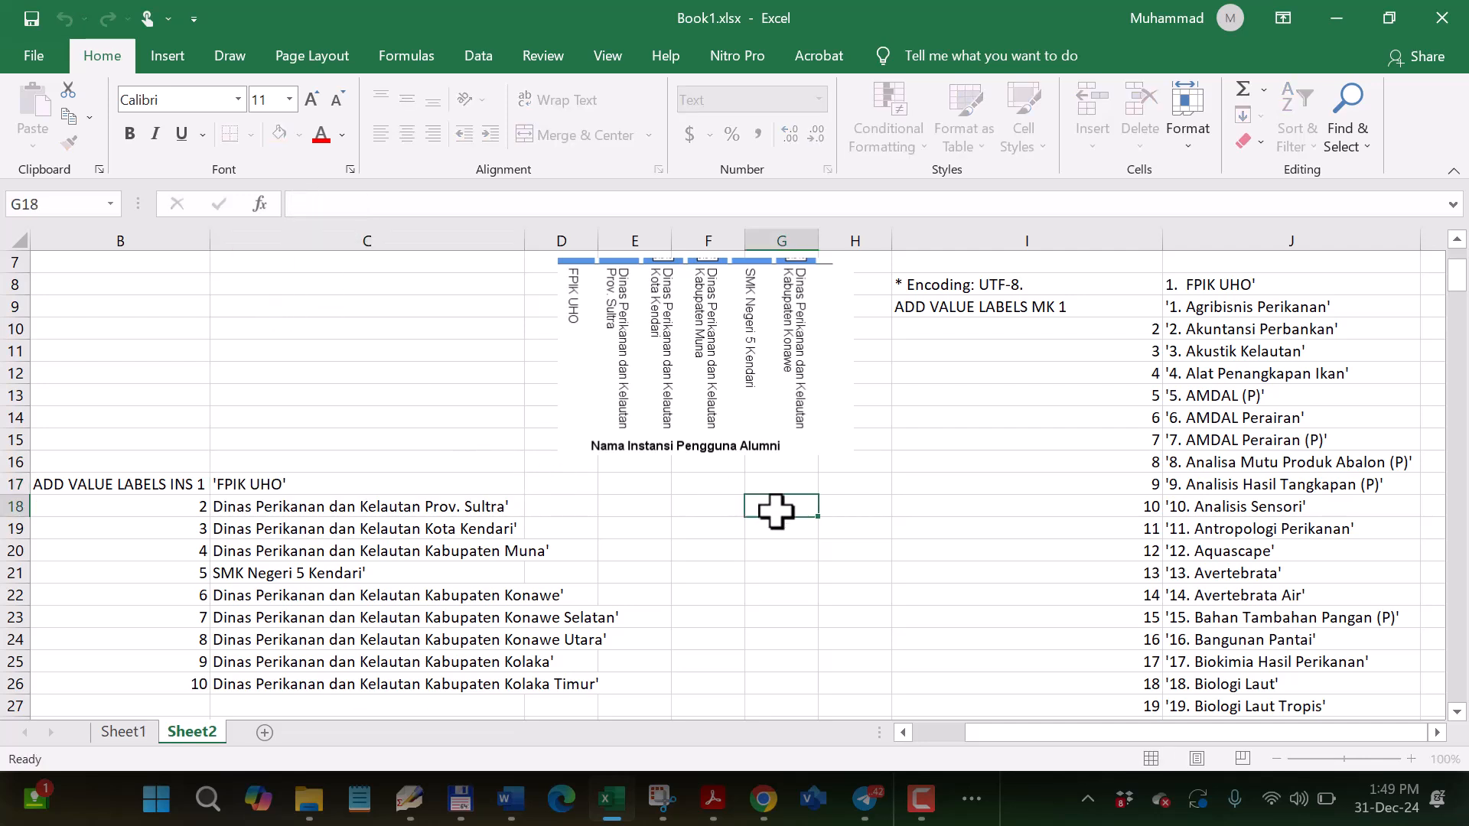
# Copy the FPIK UHO label from cell C17 into an emptied Notepad note to check its quotes, and return to Excel.
pyautogui.click(274, 487)
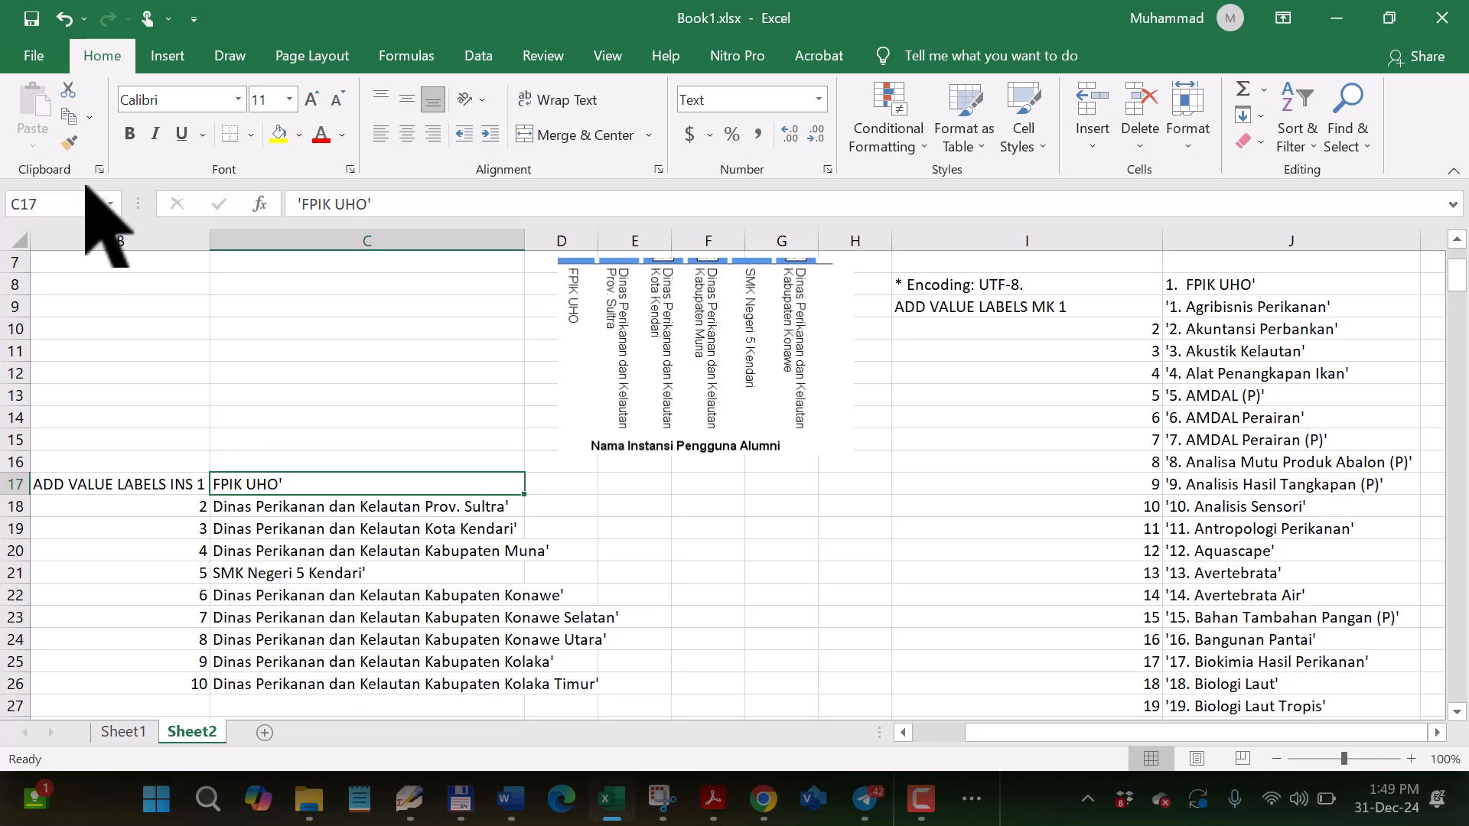
pyautogui.click(69, 117)
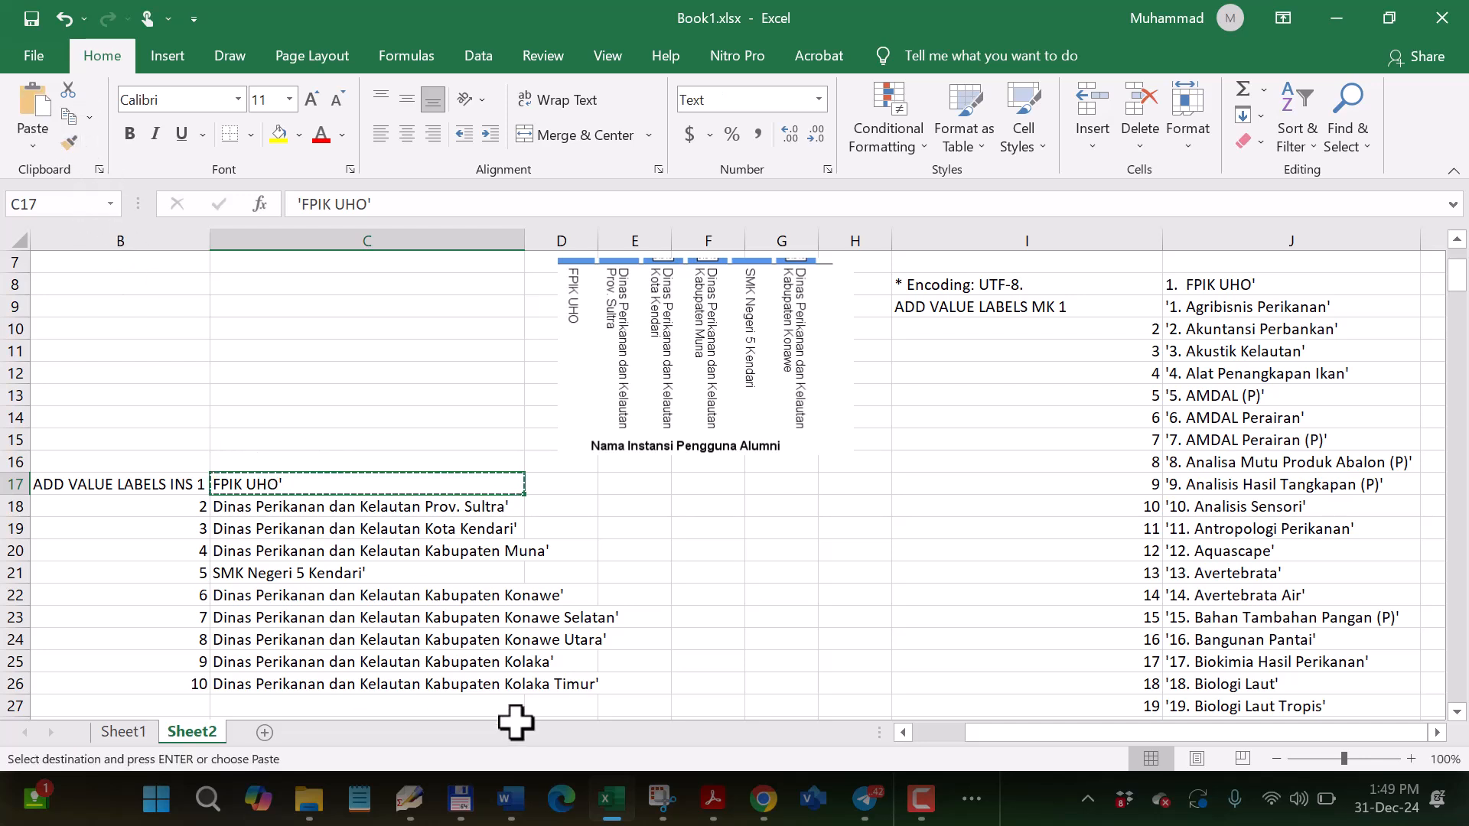
pyautogui.click(354, 806)
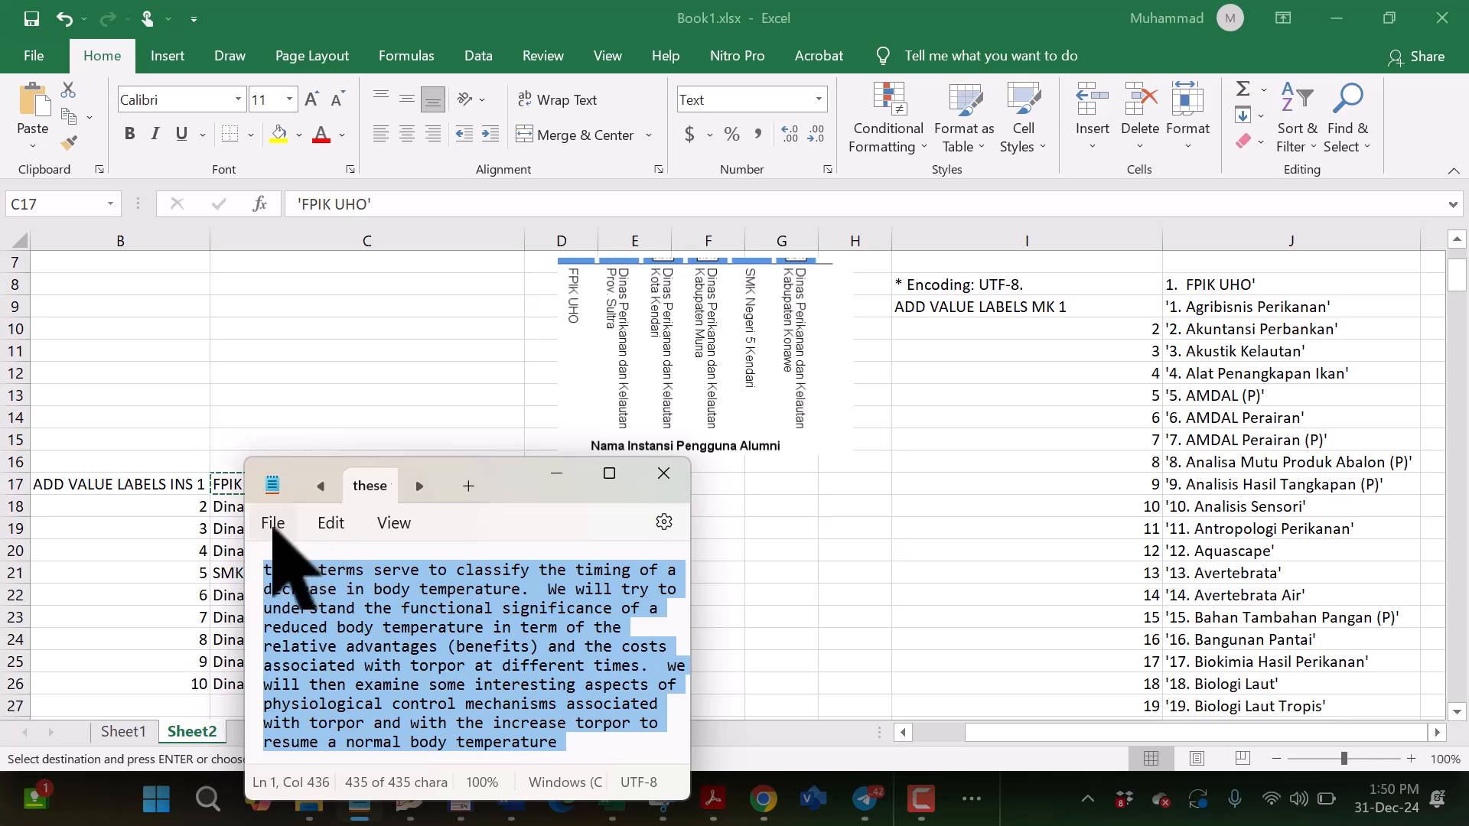
pyautogui.press('BackSpace')
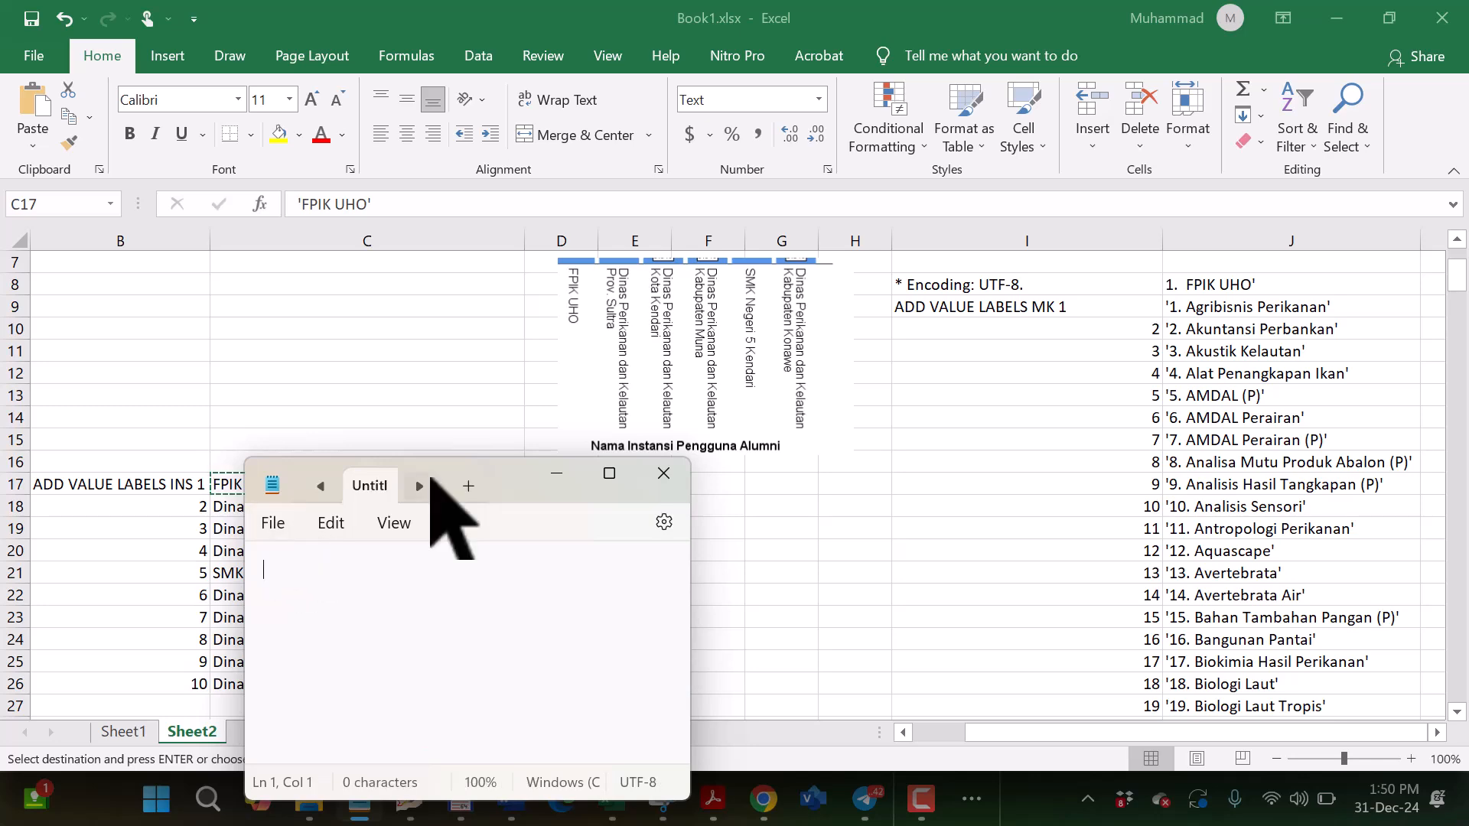
pyautogui.moveTo(494, 479); pyautogui.dragTo(540, 289)
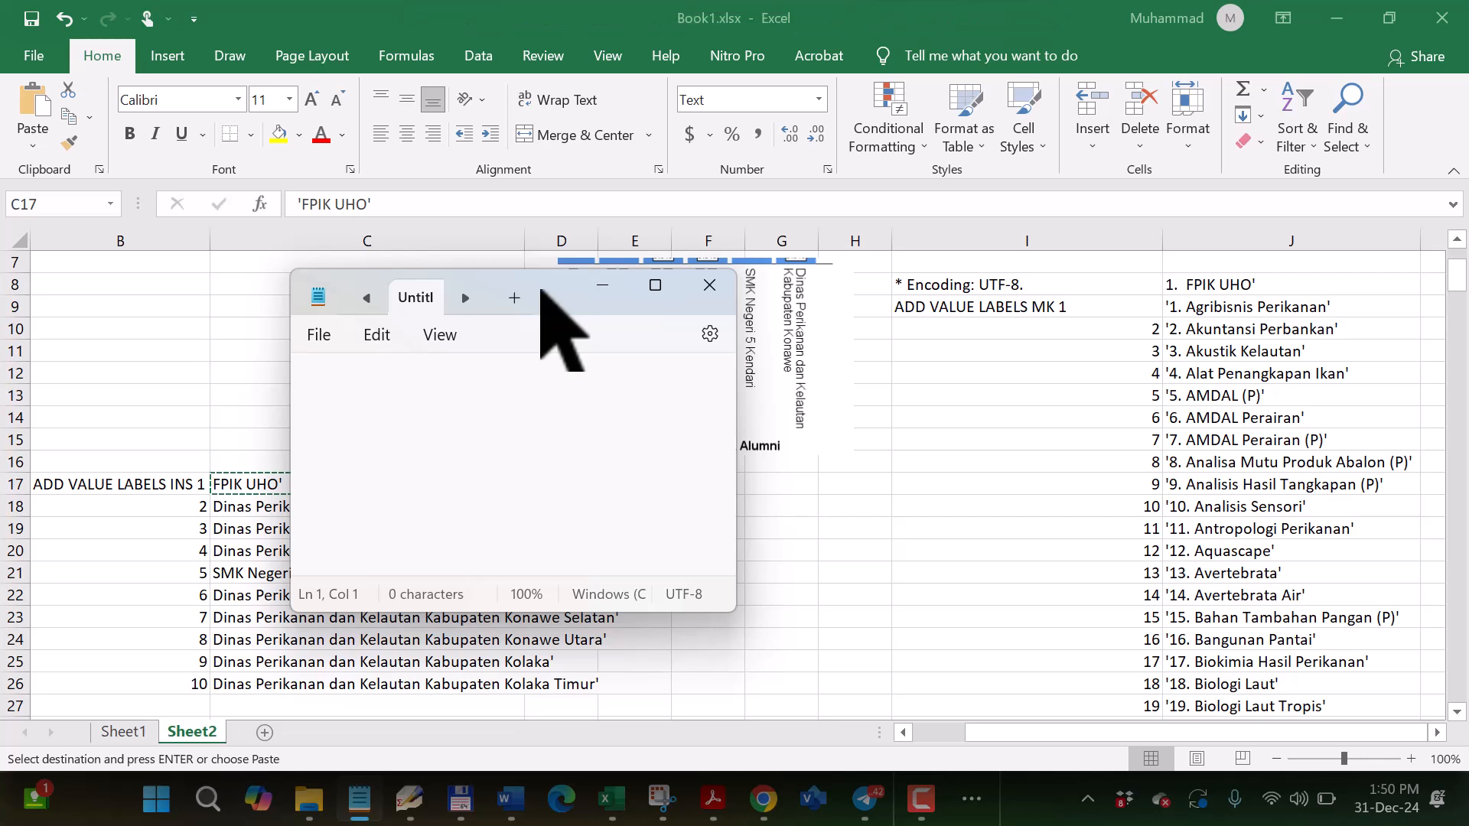
pyautogui.hotkey('ctrl', 'v')
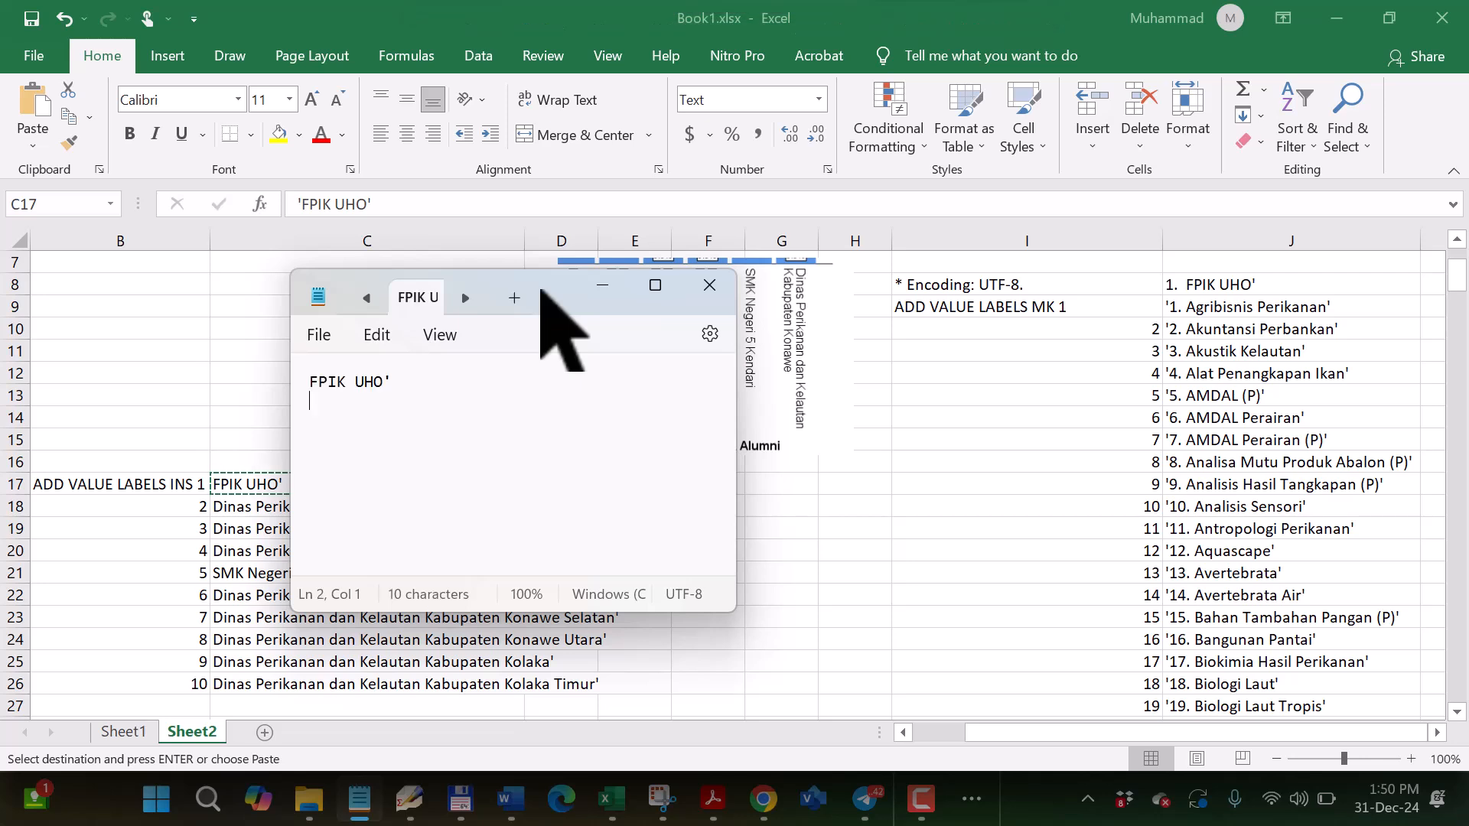
pyautogui.click(312, 383)
pyautogui.hotkey('alt', 'Tab')
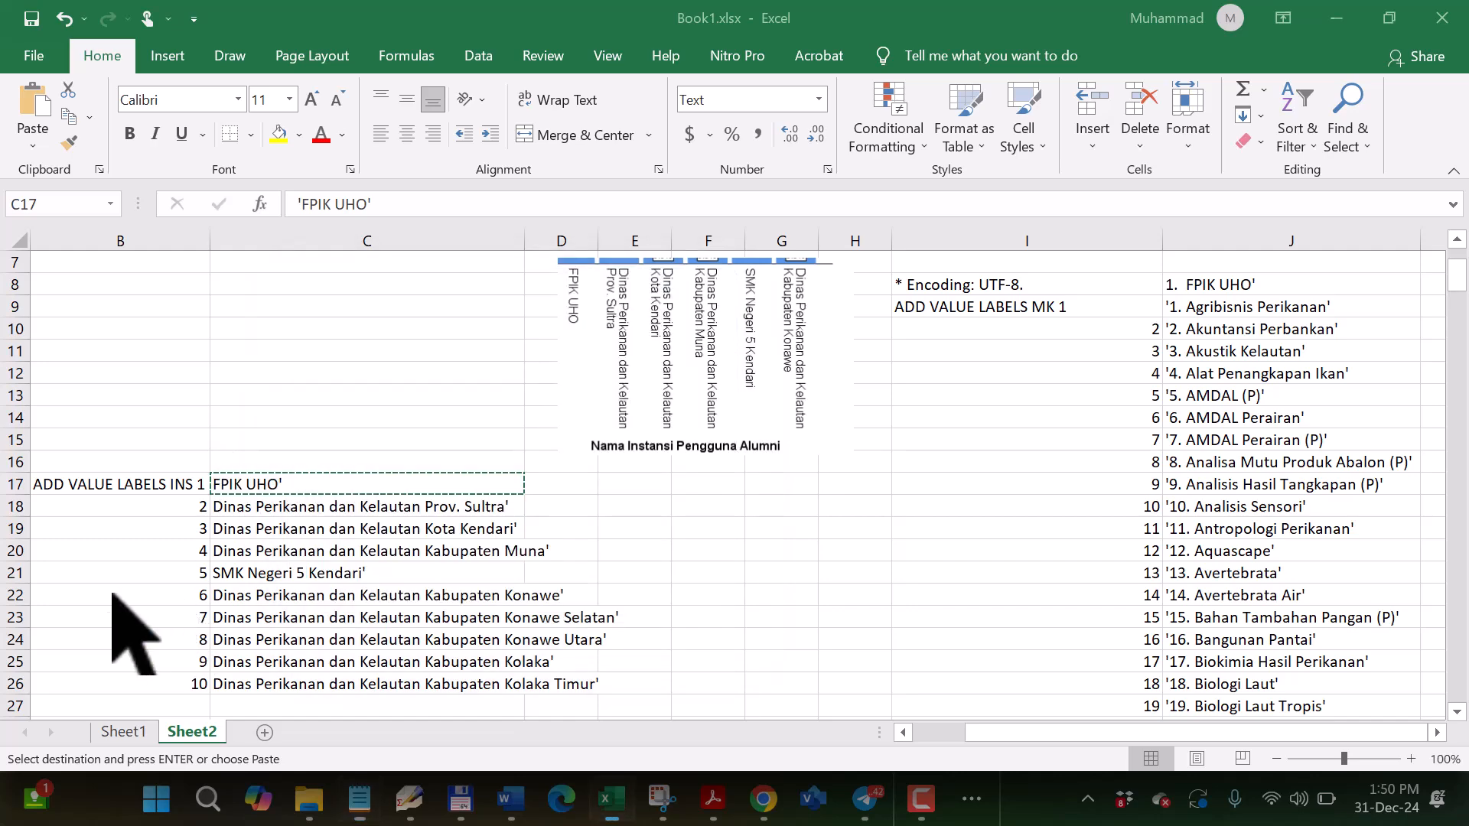
pyautogui.press('Escape')
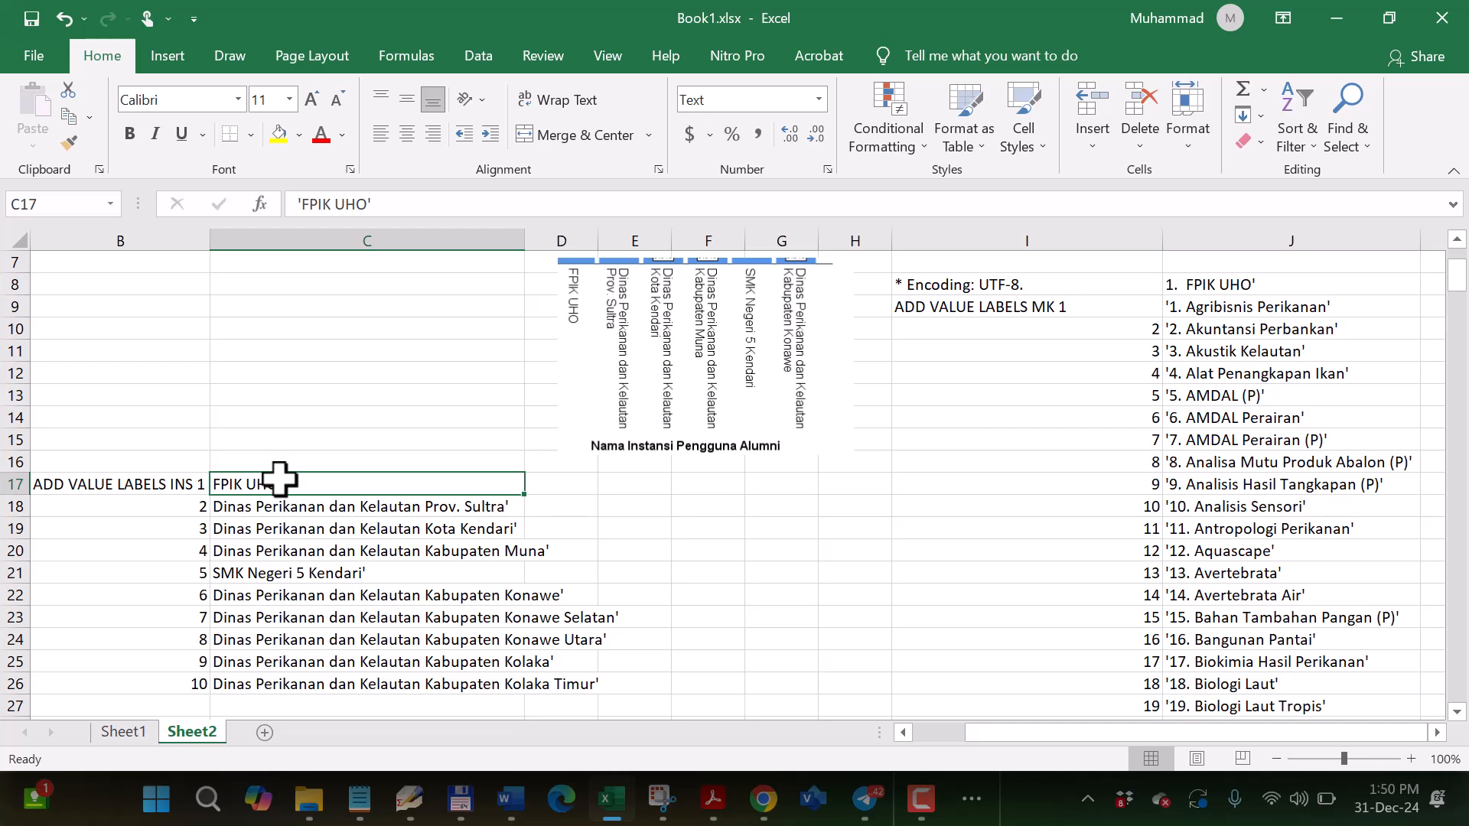
# Add a second leading apostrophe to the FPIK UHO label in cell C17.
pyautogui.click(290, 505)
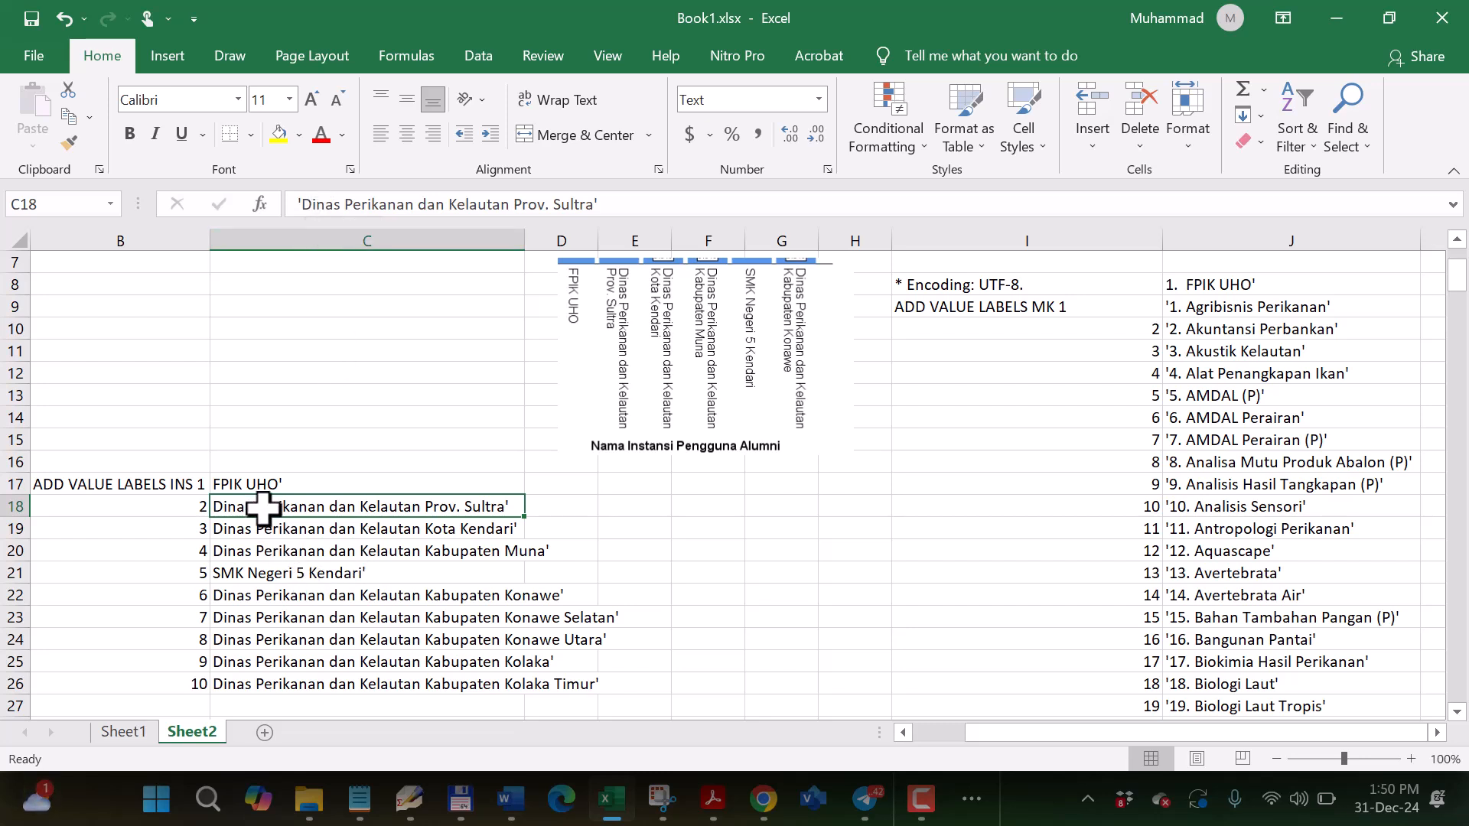
pyautogui.click(273, 685)
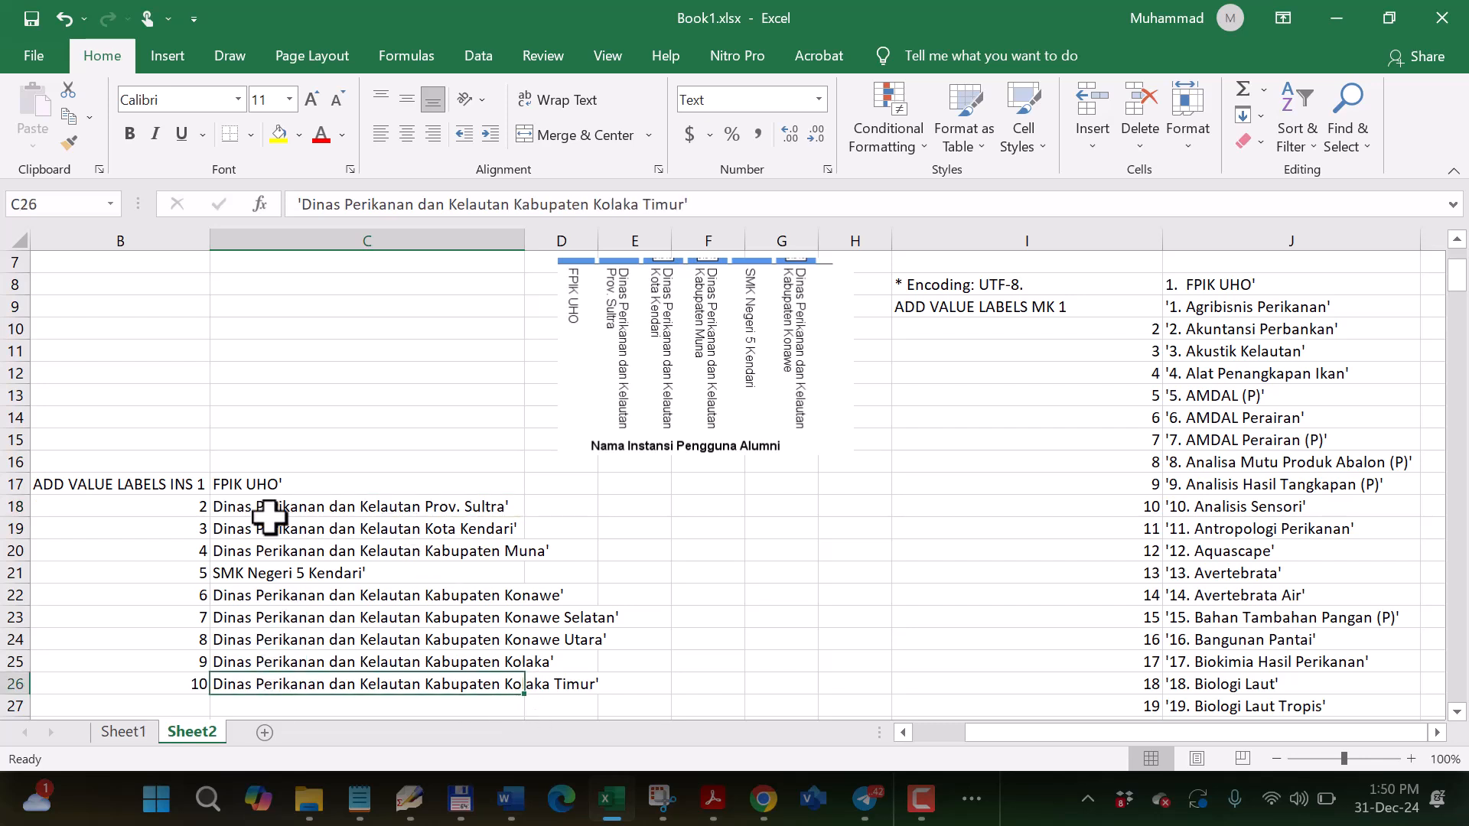
pyautogui.click(250, 482)
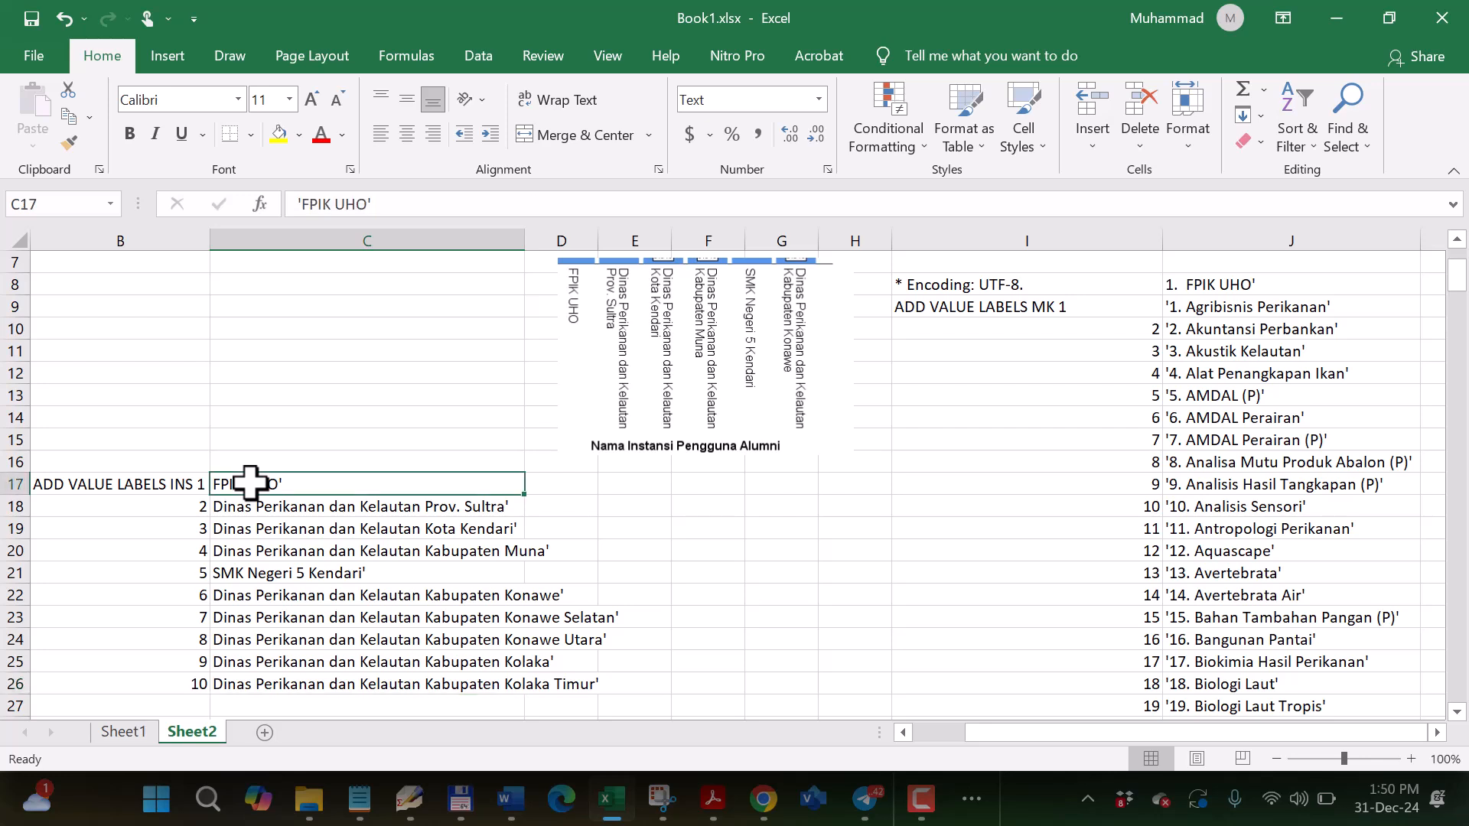
pyautogui.click(302, 205)
pyautogui.write("'")
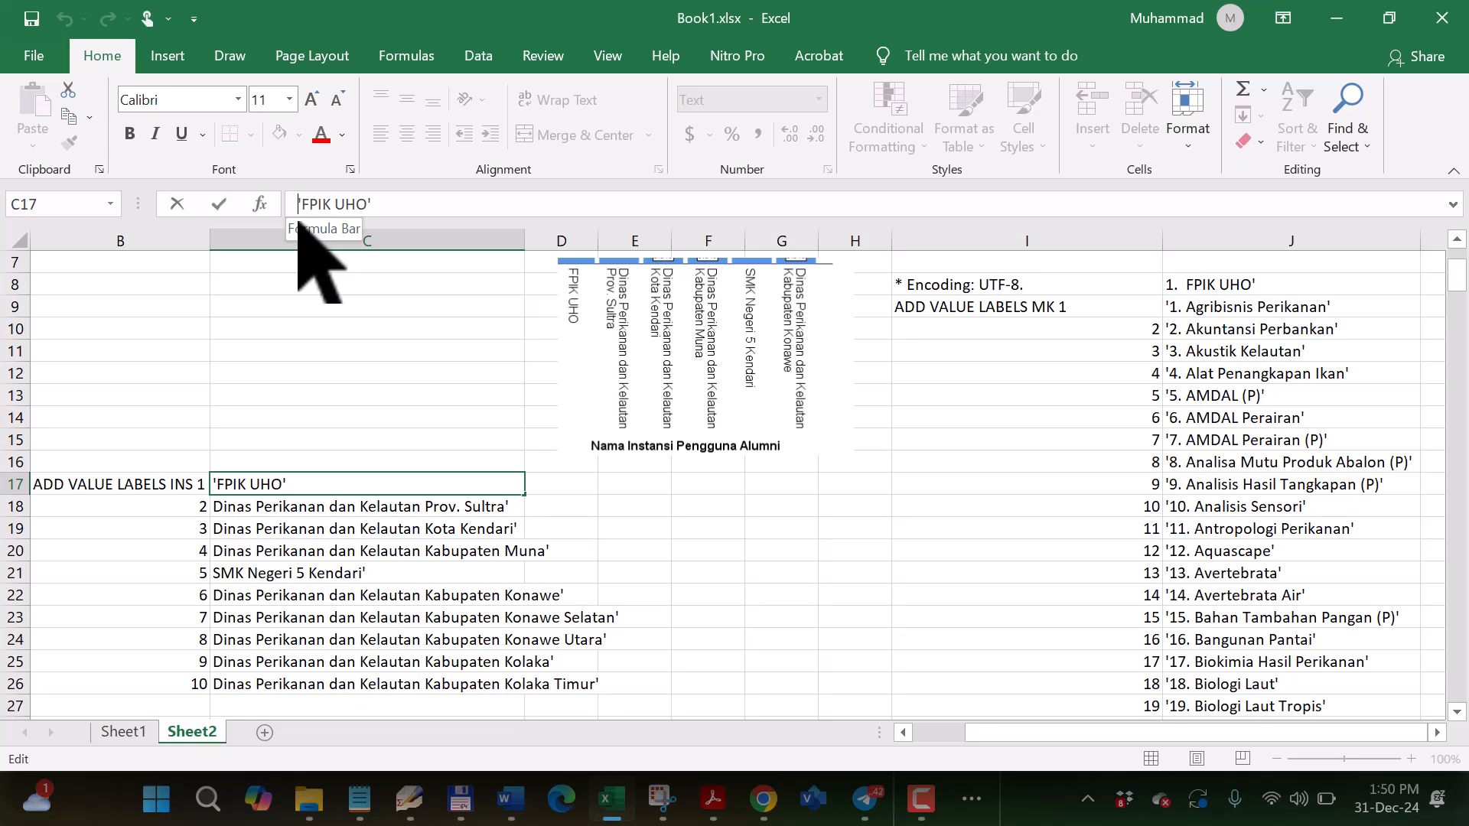
pyautogui.click(345, 304)
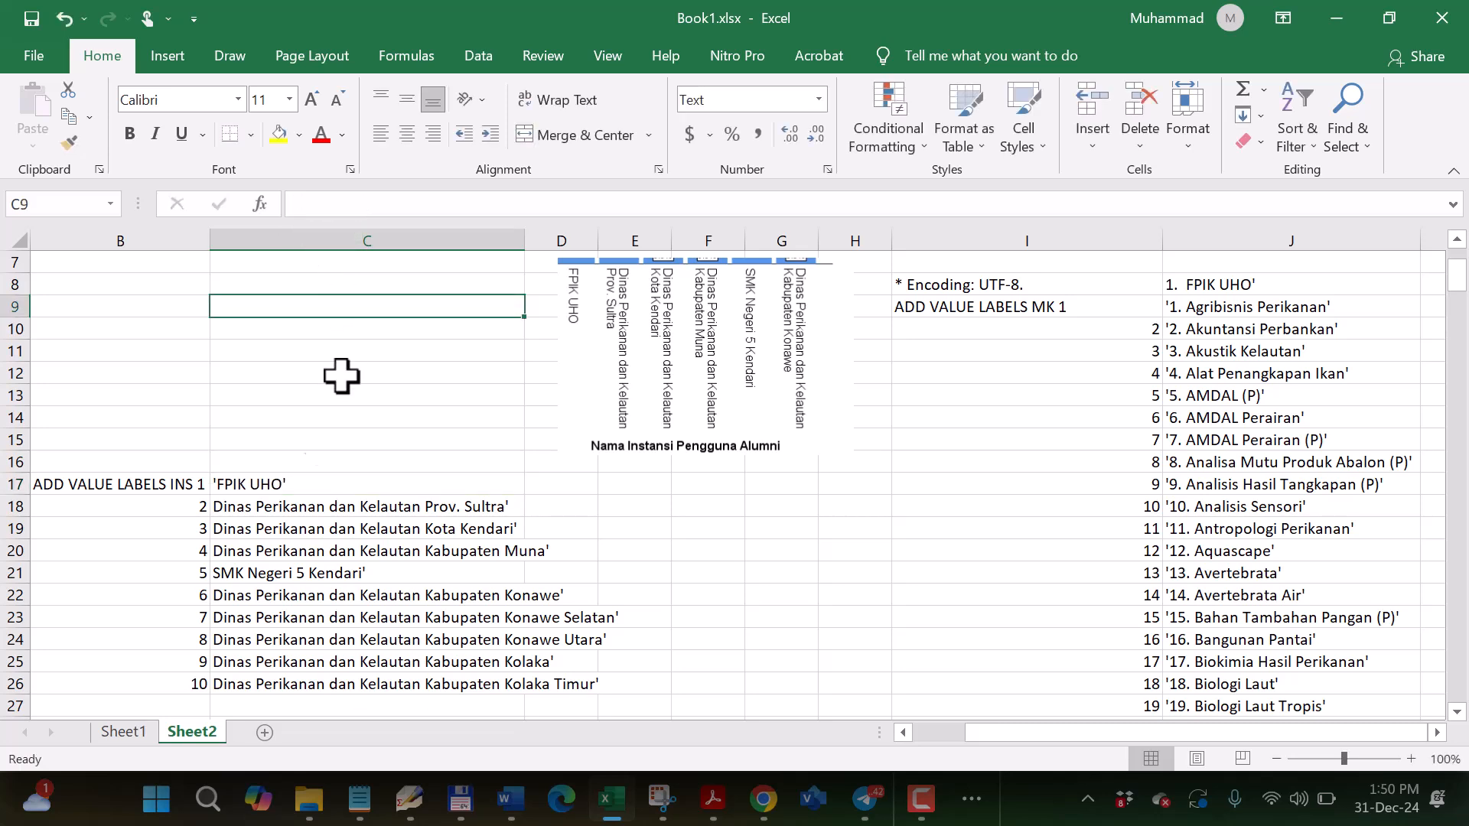
# Copy the edited label in C17 over the existing Notepad text to check its quotes, and return to Excel.
pyautogui.click(222, 485)
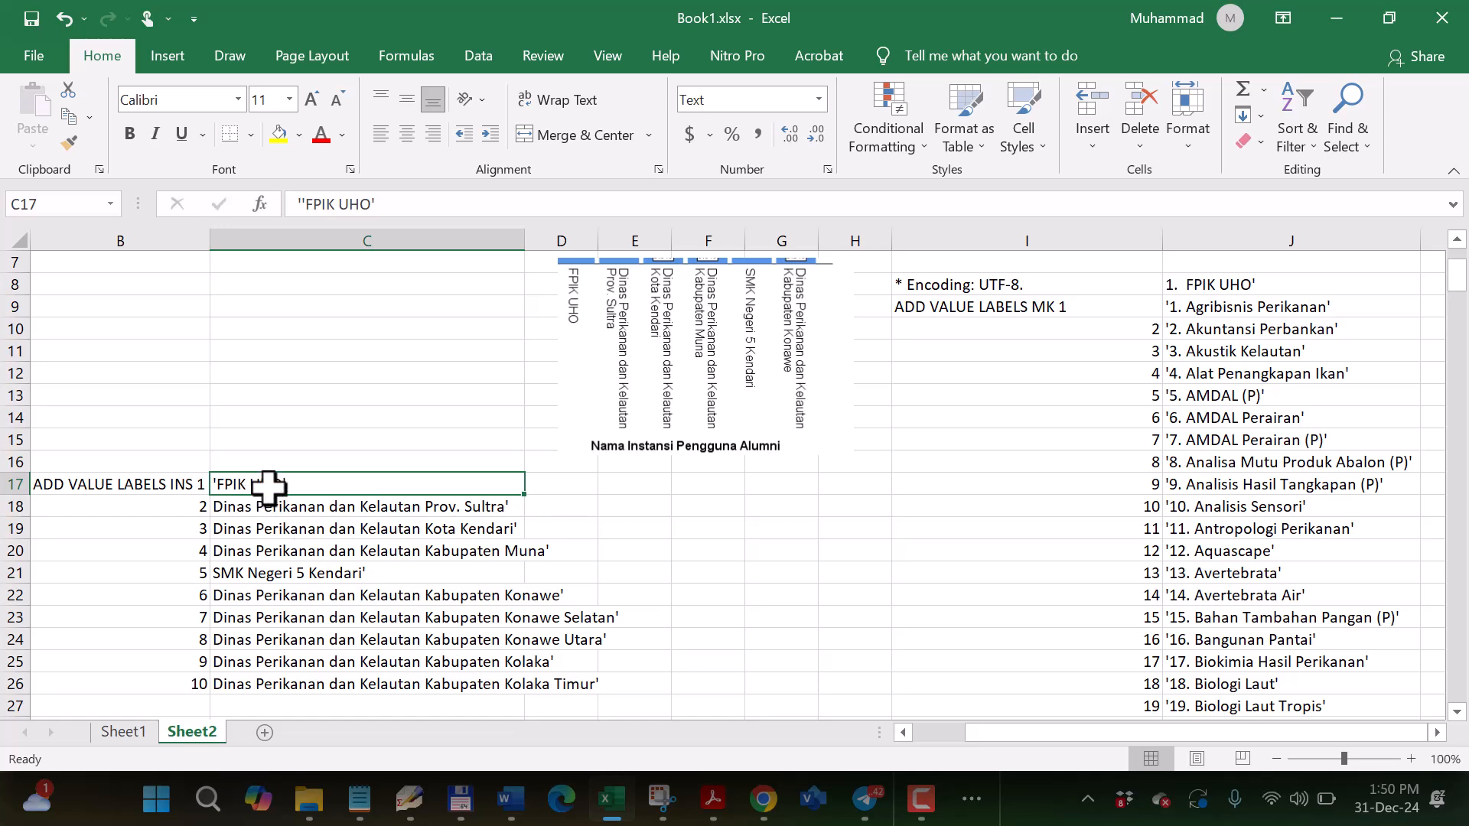
pyautogui.rightClick(306, 483)
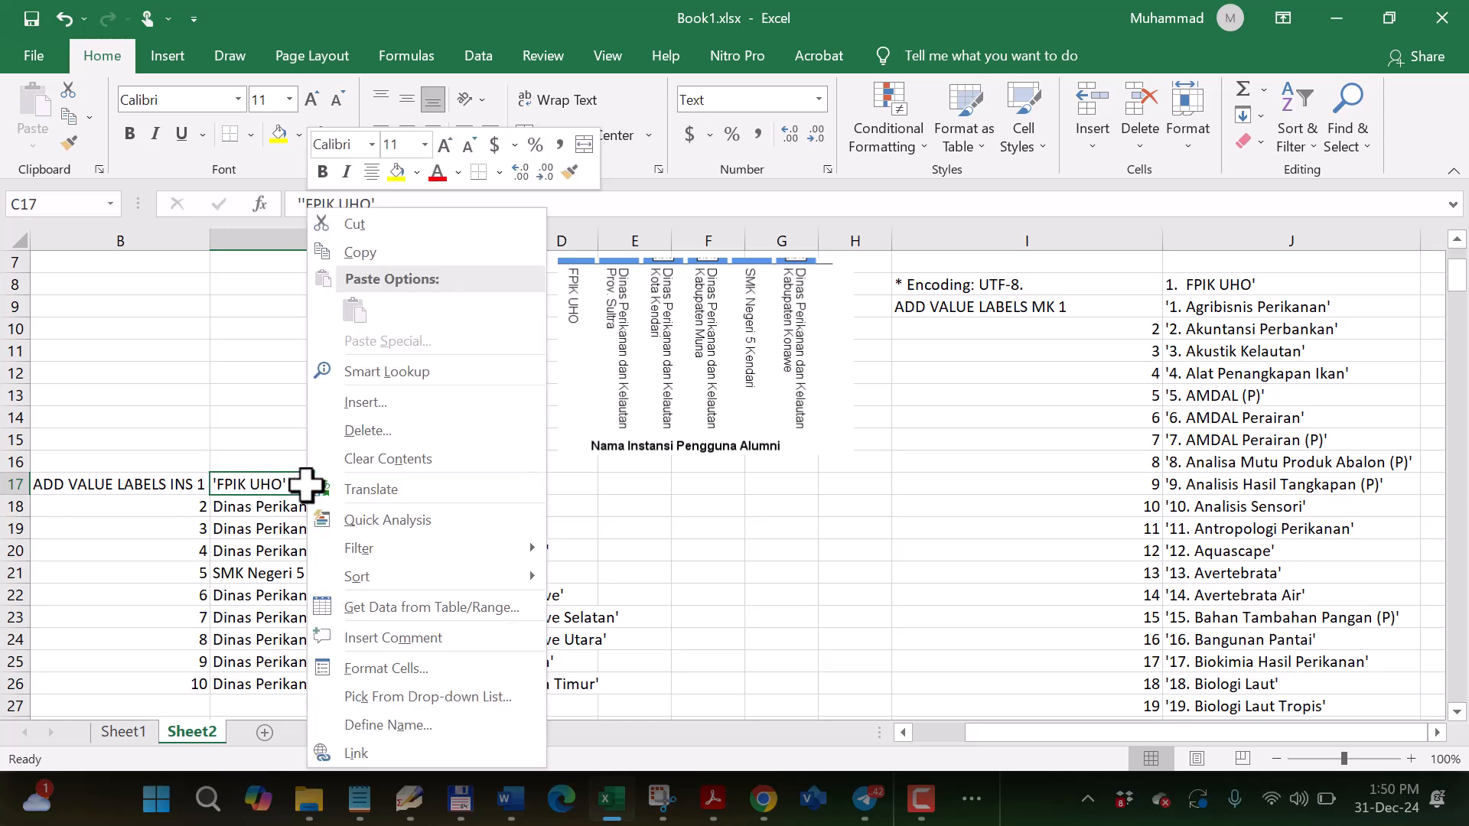
pyautogui.click(365, 252)
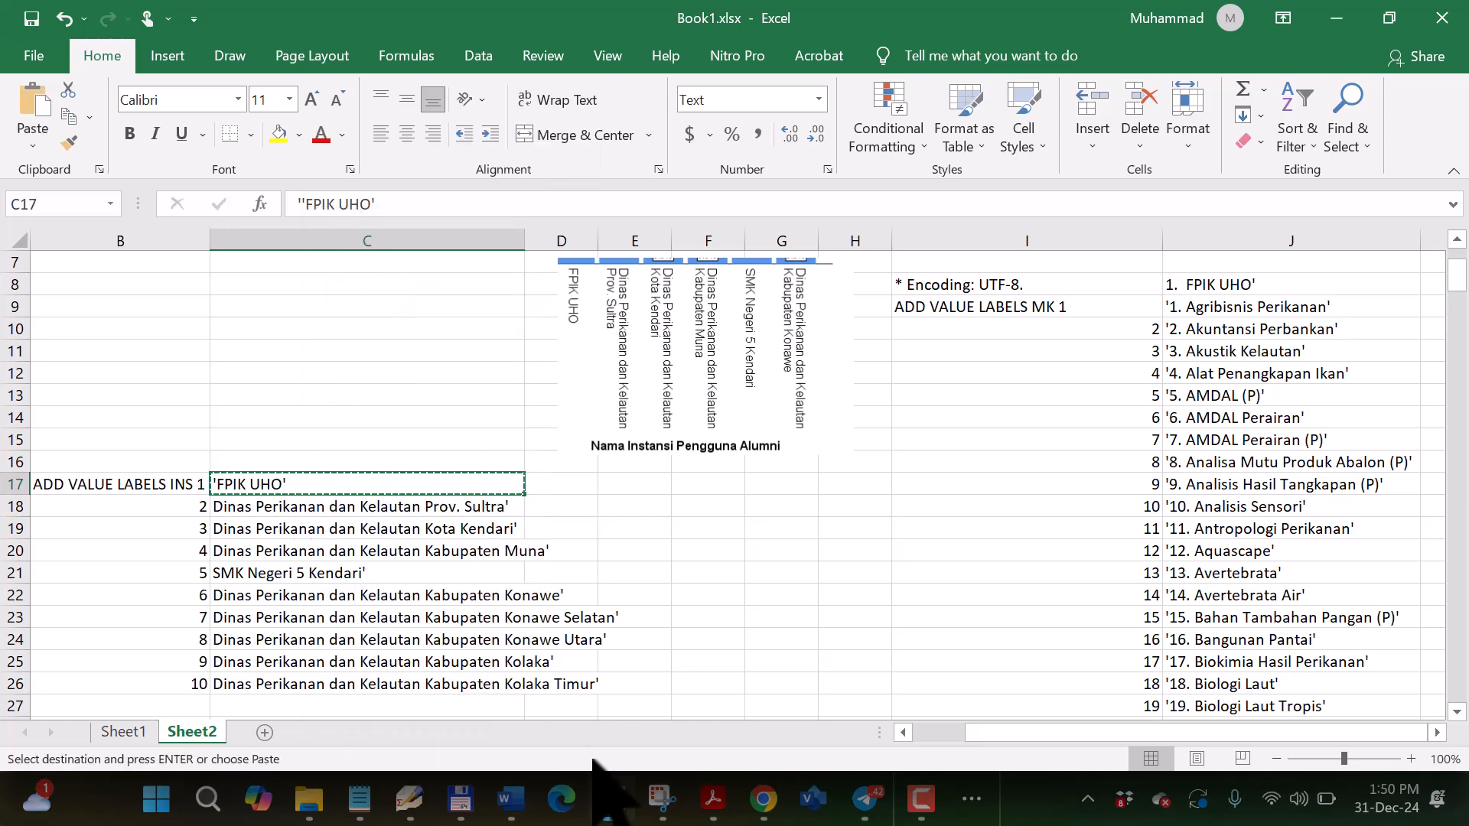
pyautogui.moveTo(360, 799)
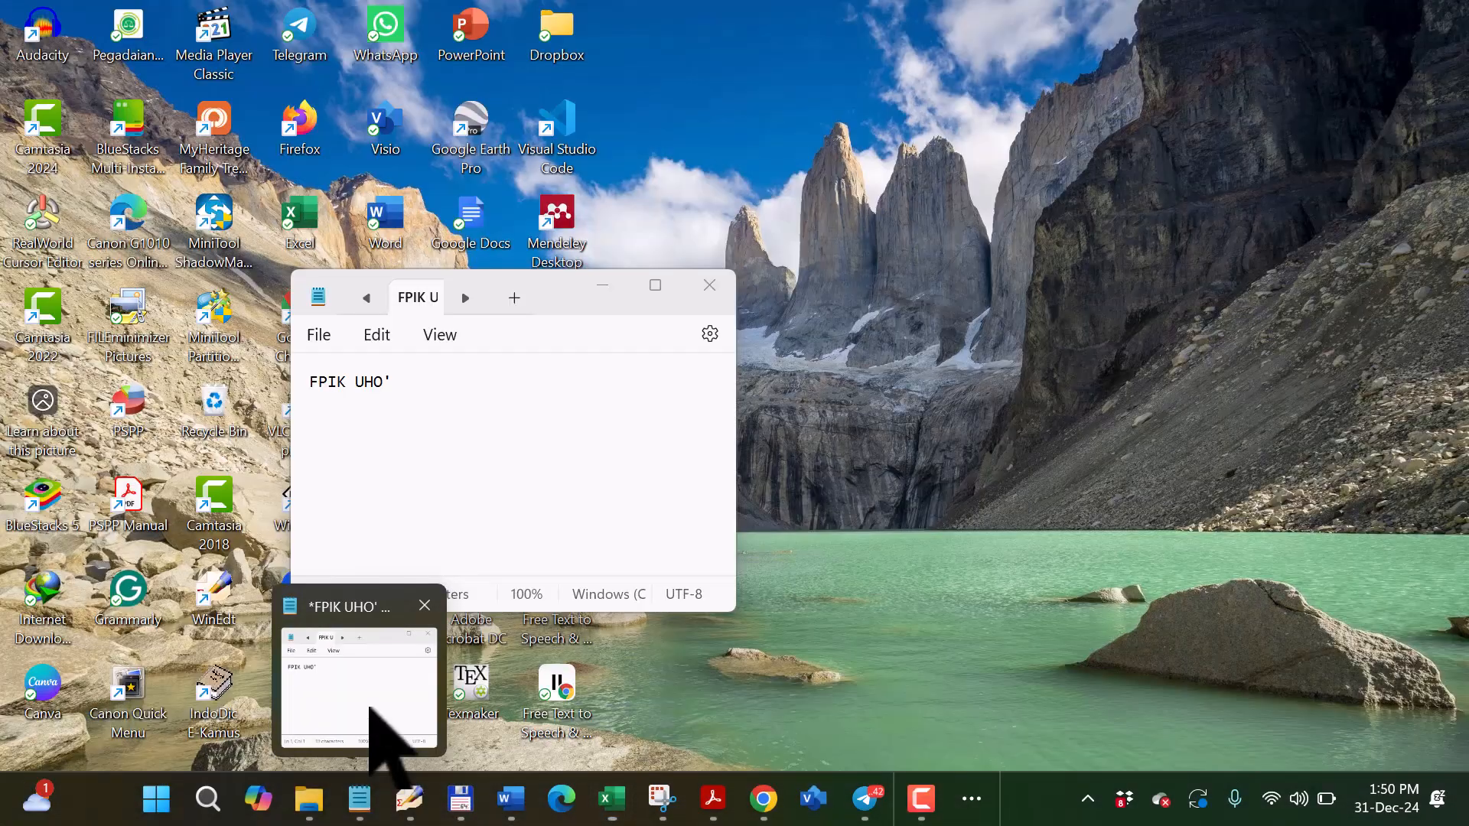
pyautogui.click(386, 742)
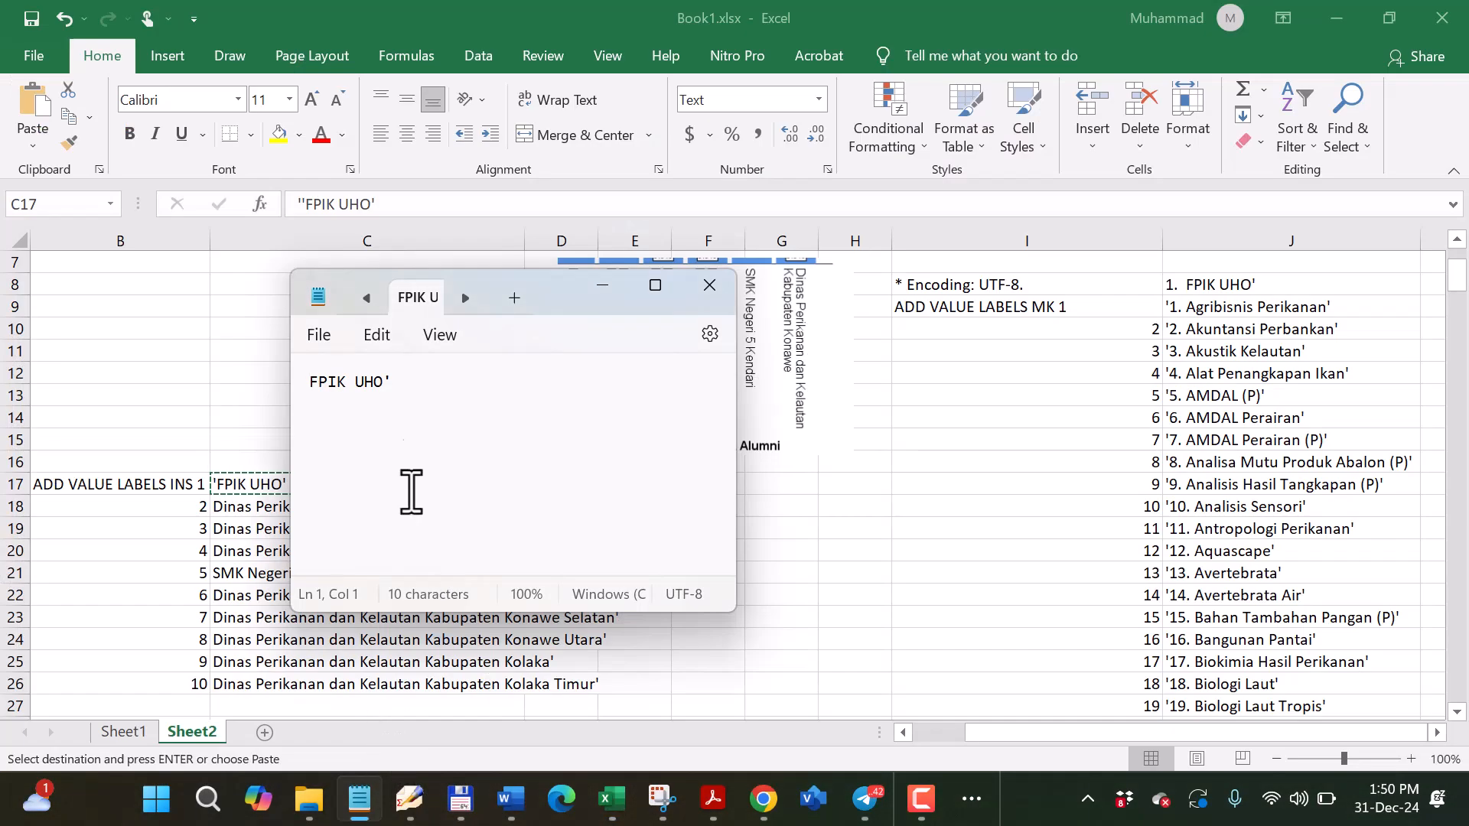
pyautogui.moveTo(419, 387); pyautogui.dragTo(266, 394)
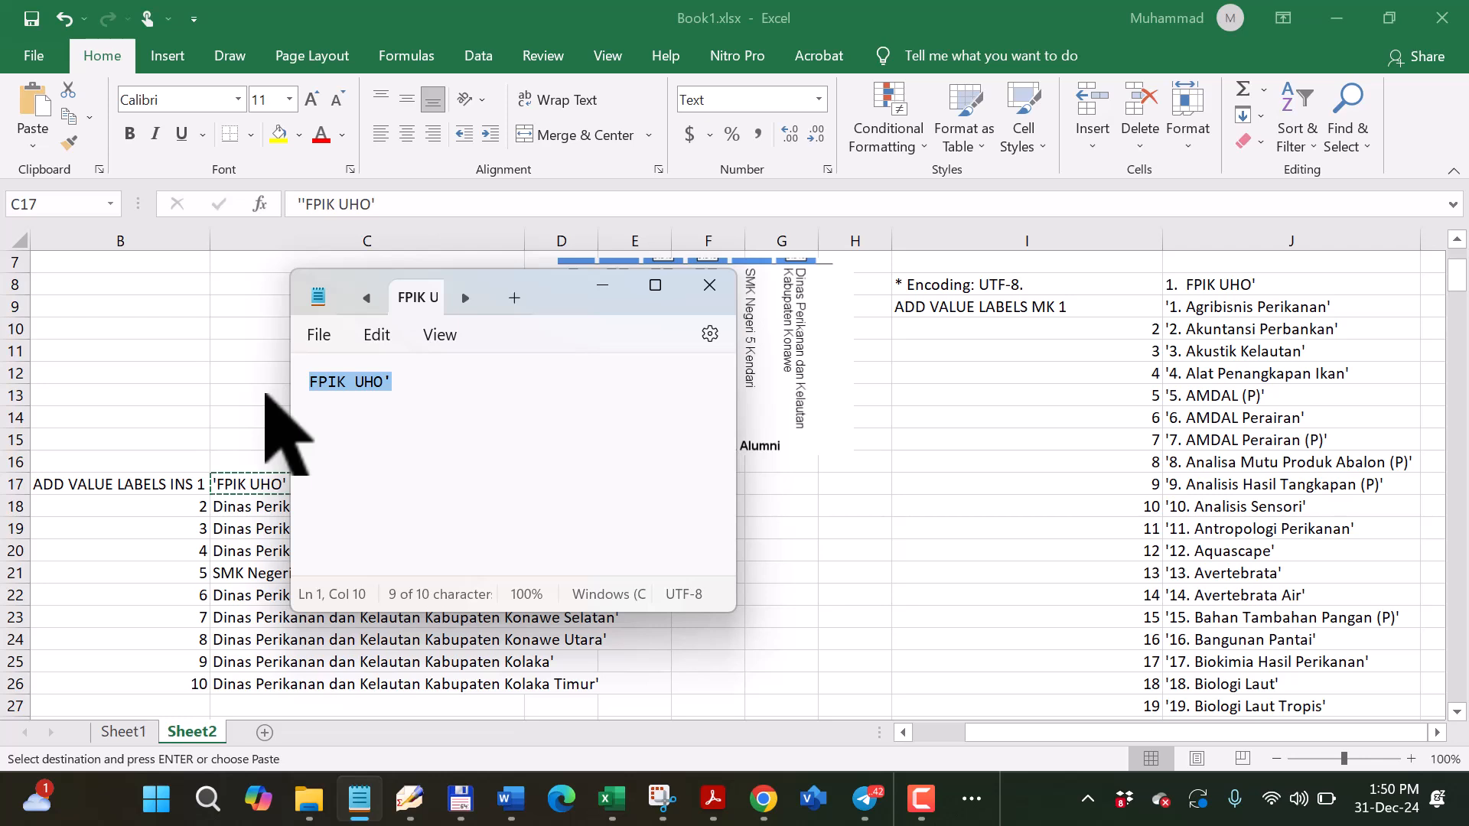
pyautogui.hotkey('ctrl', 'v')
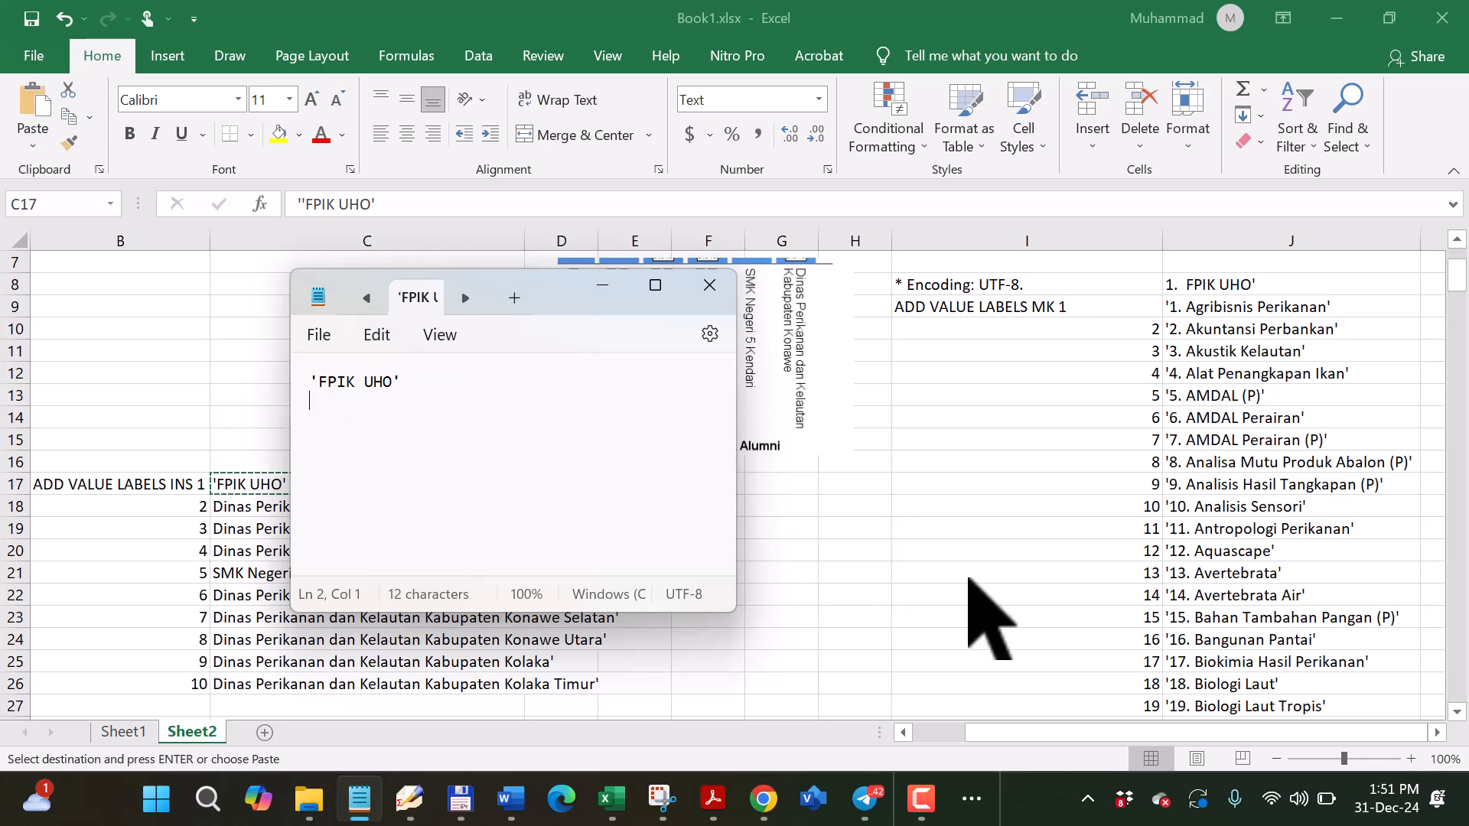
pyautogui.hotkey('alt', 'Tab')
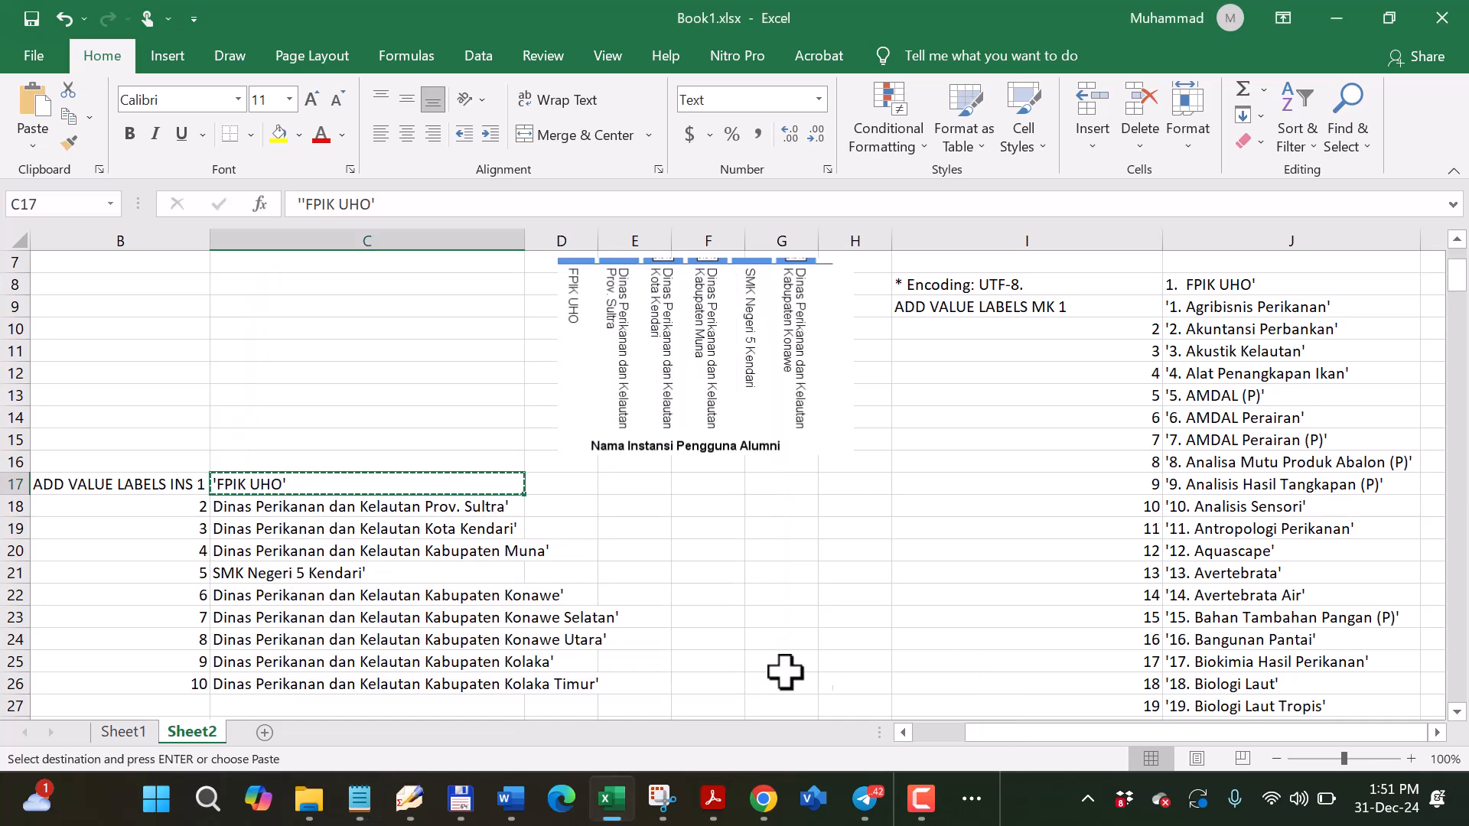
pyautogui.press('Escape')
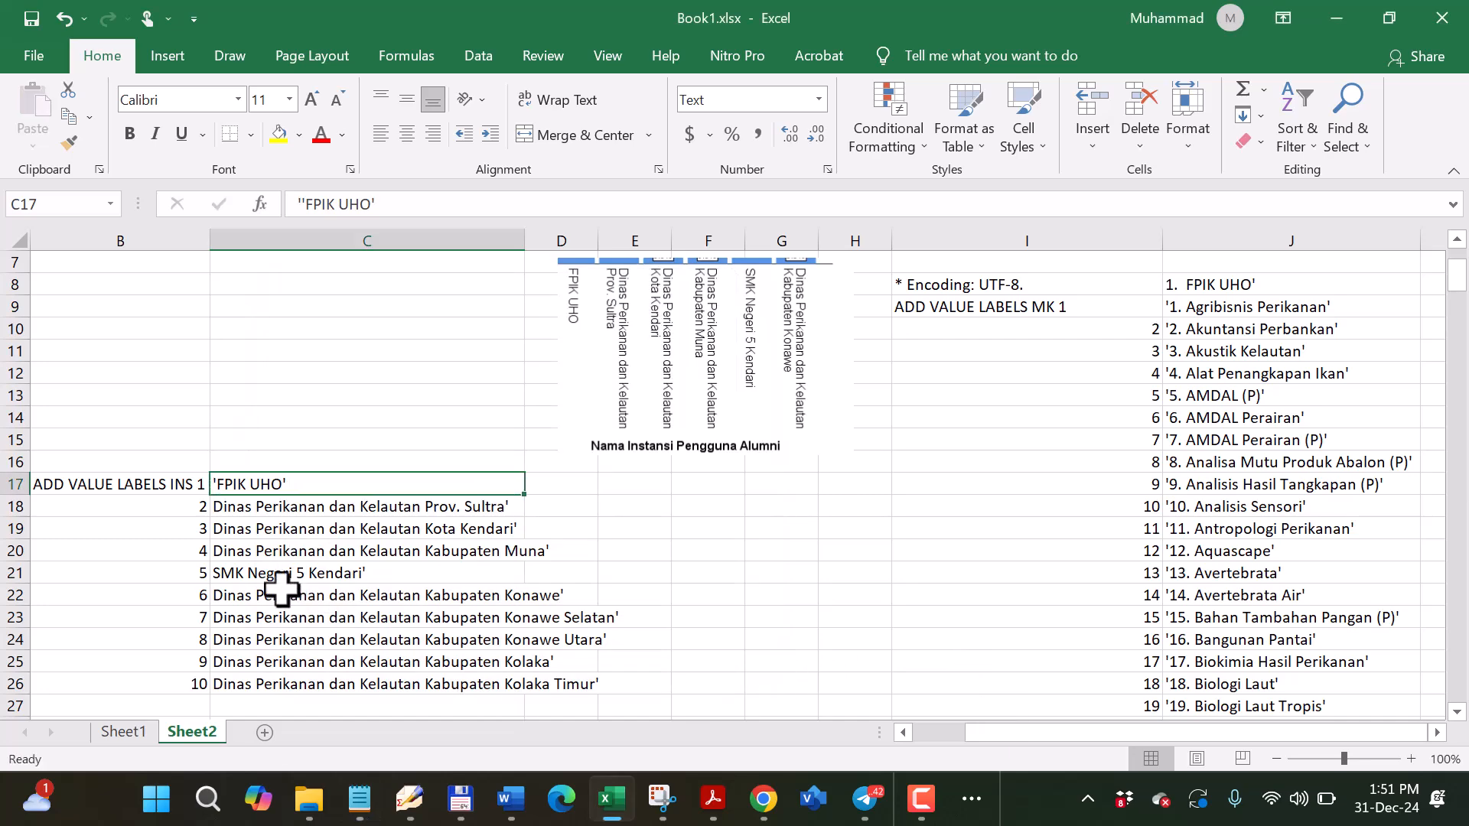
# Add an extra leading apostrophe to the Prov. Sultra, Kota Kendari and Kabupaten Muna labels in cells C18 to C20.
pyautogui.click(240, 506)
pyautogui.click(295, 203)
pyautogui.write("'")
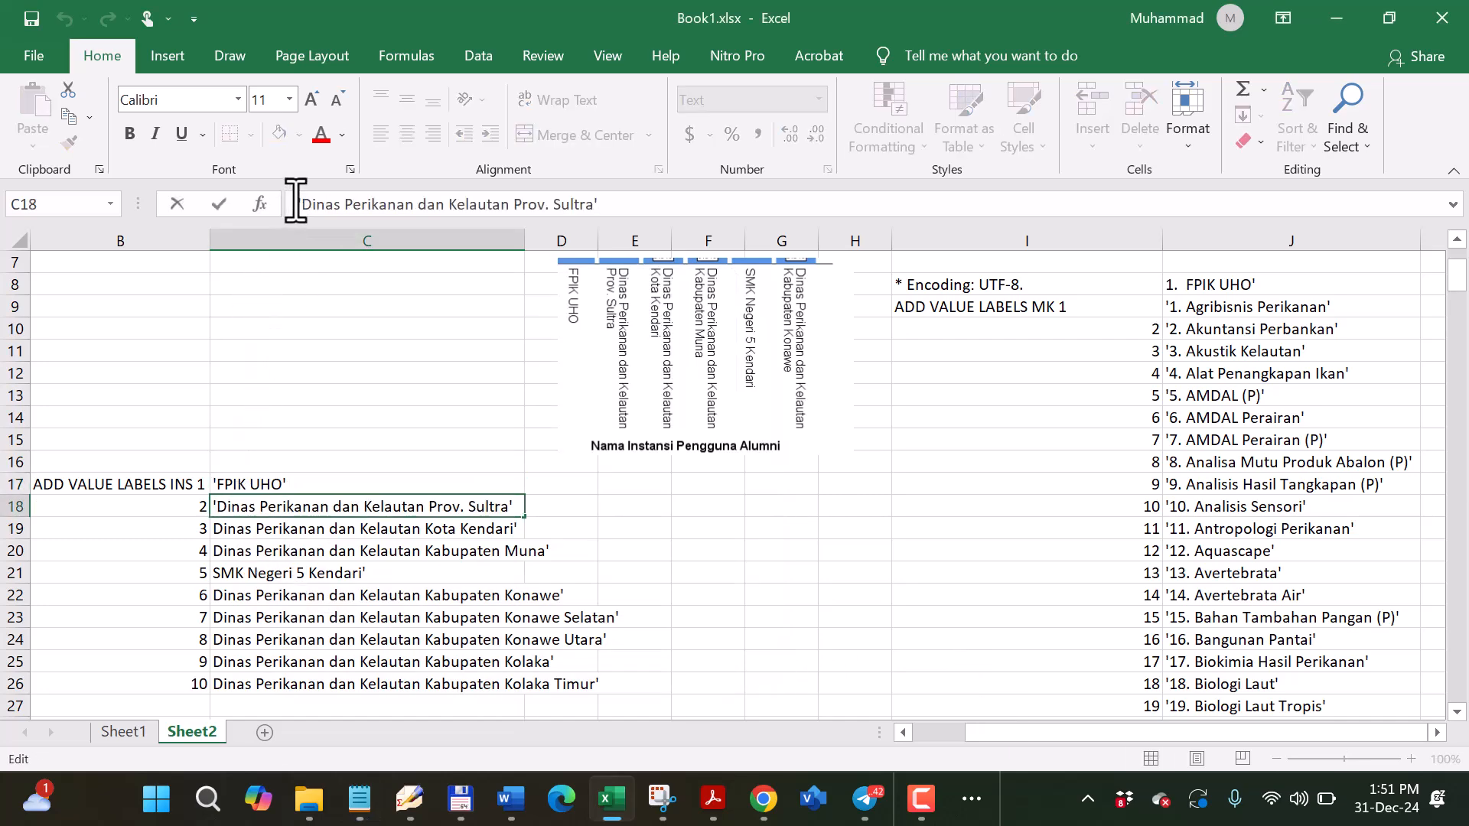
pyautogui.write("'")
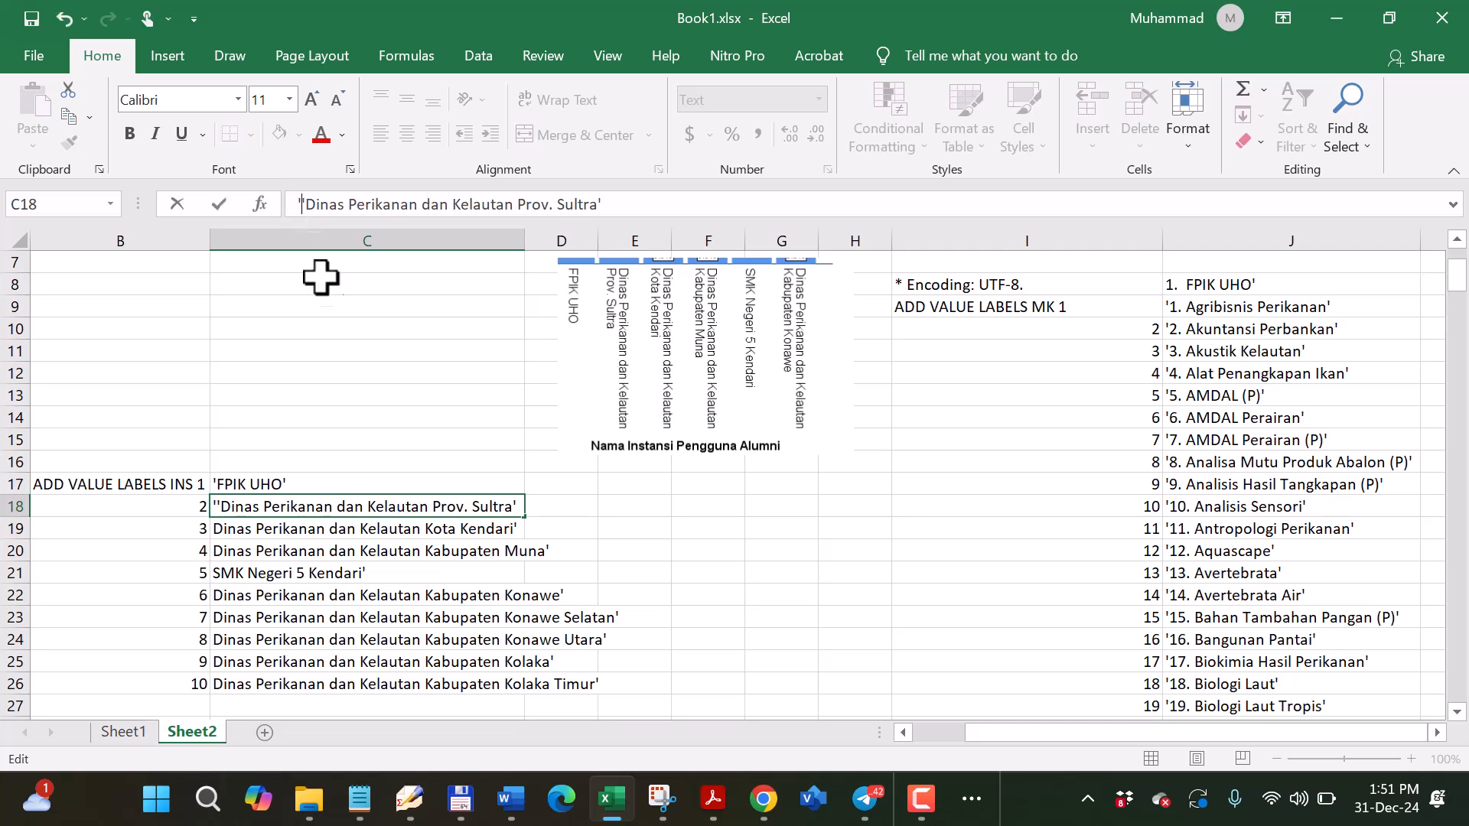
pyautogui.click(353, 528)
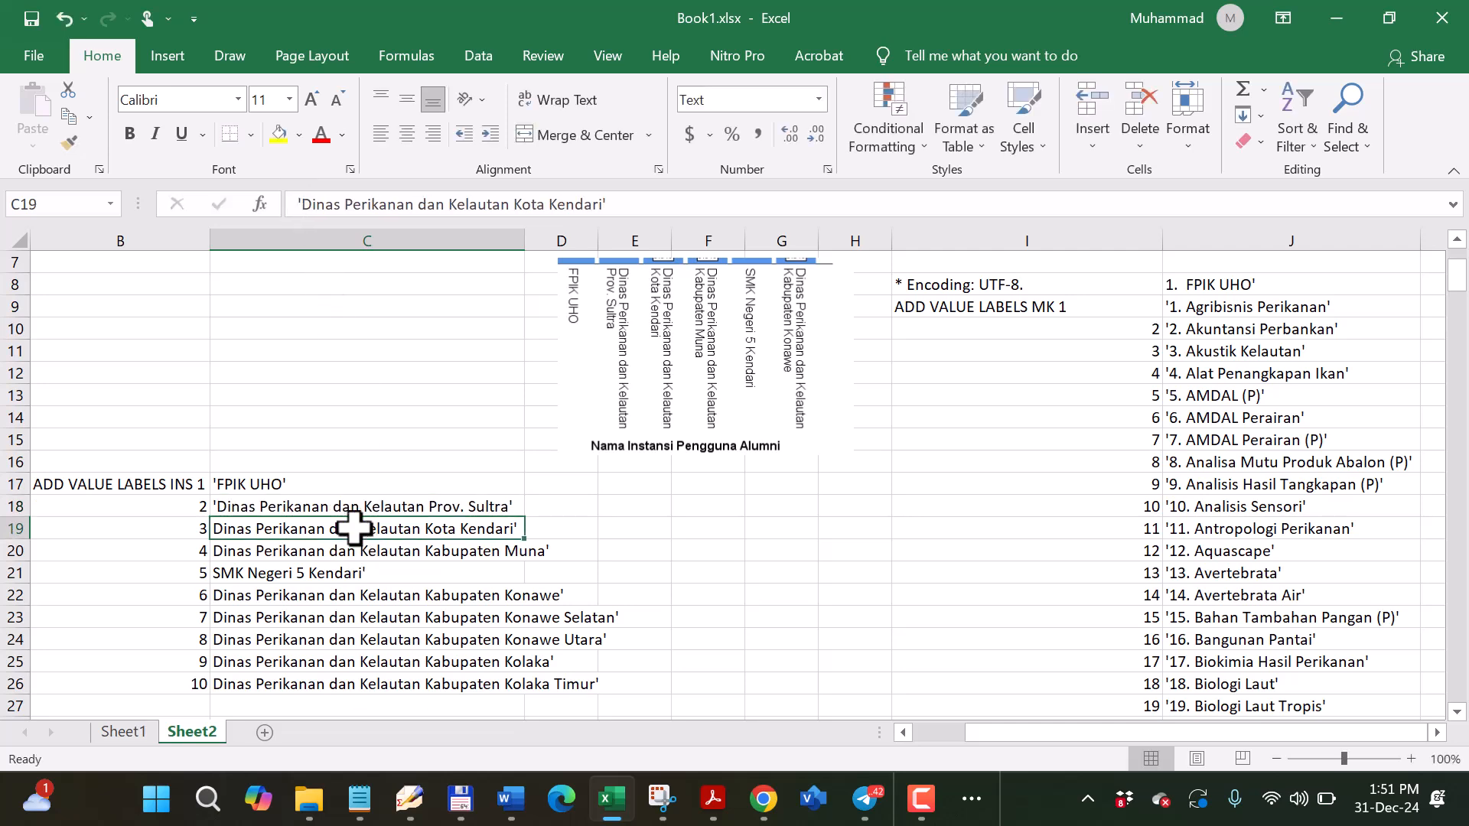
pyautogui.click(296, 205)
pyautogui.write("''")
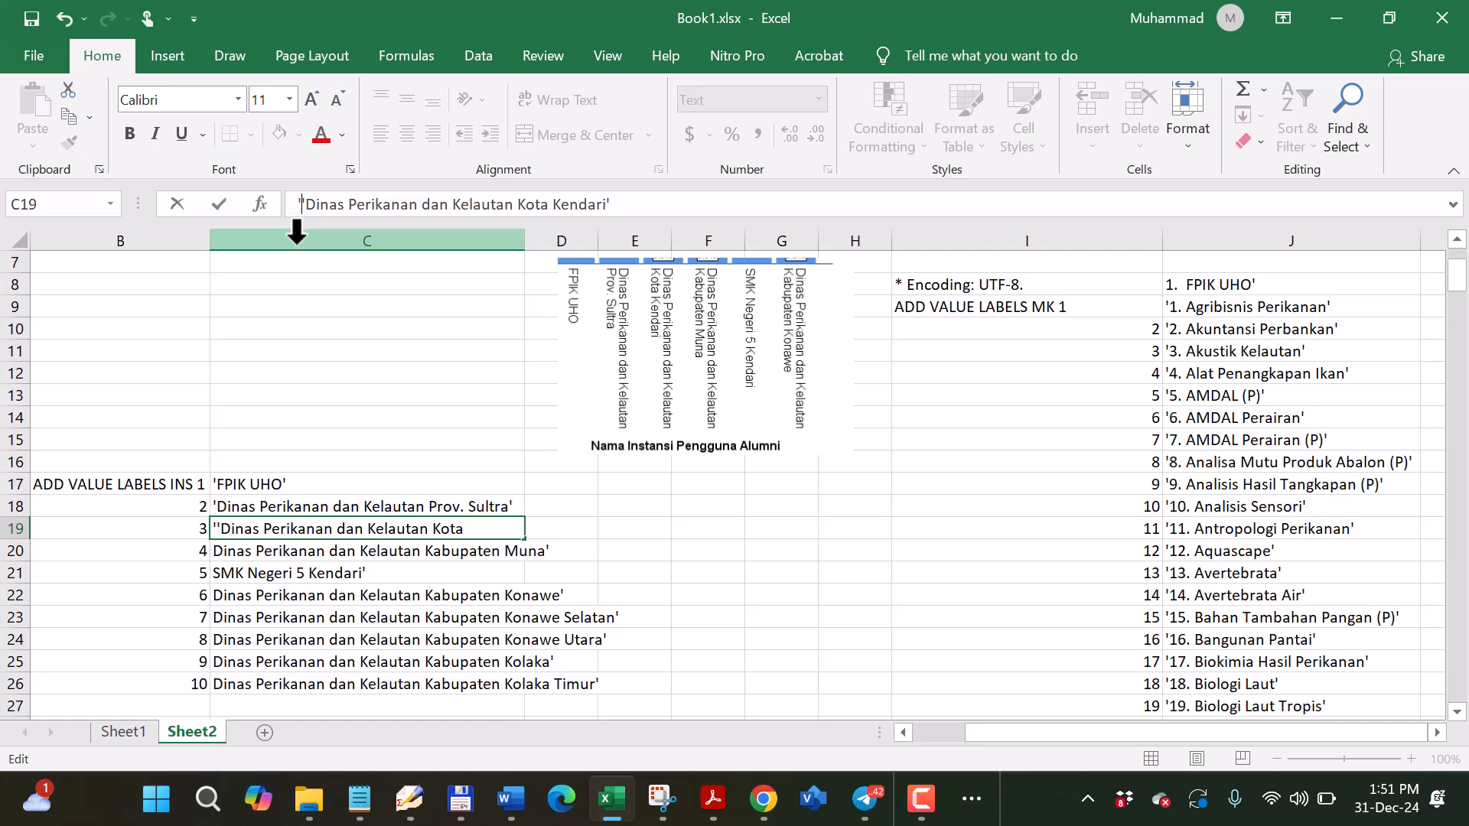
pyautogui.click(306, 547)
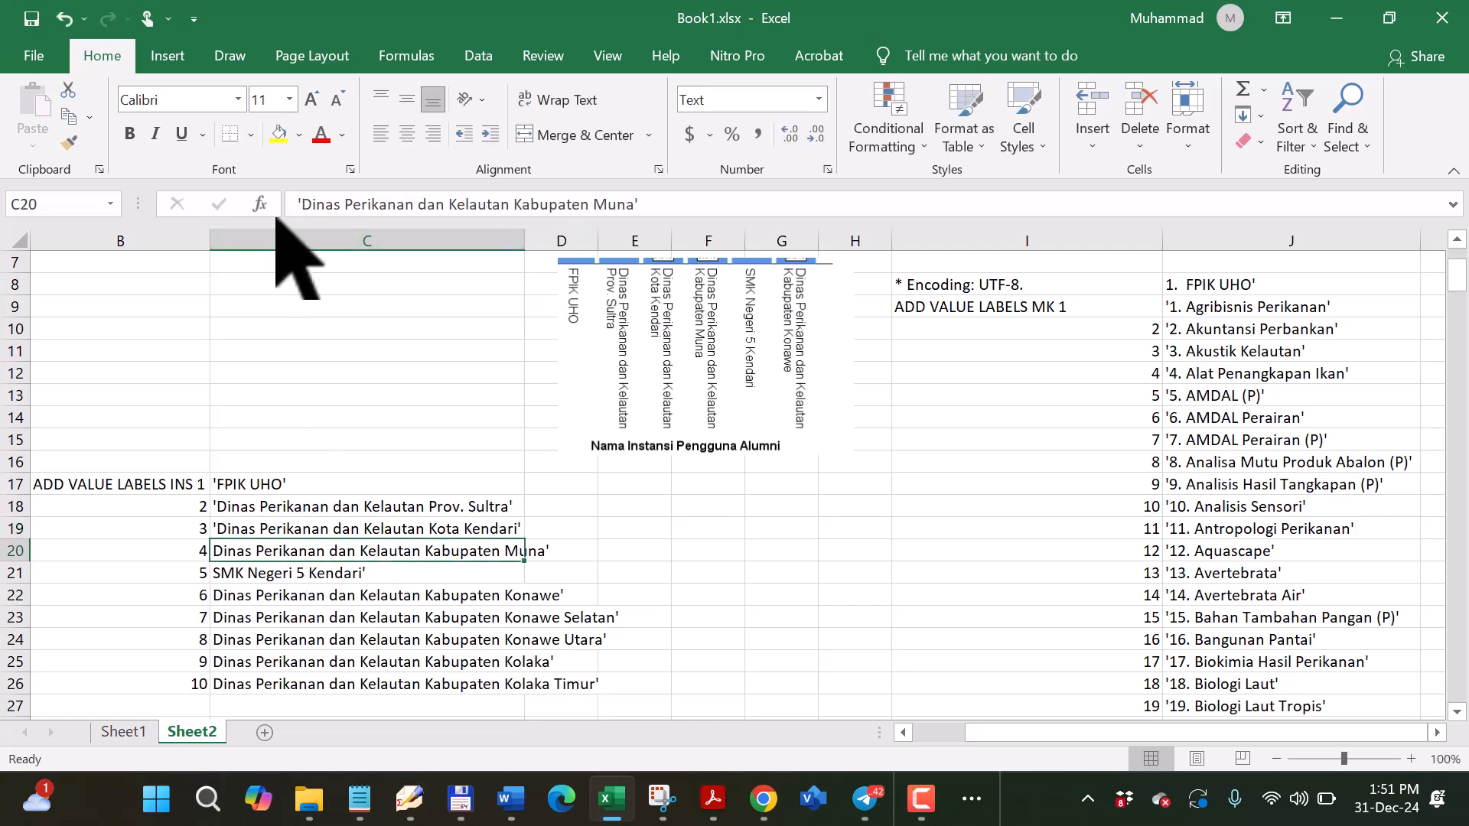
pyautogui.click(301, 204)
pyautogui.write("'")
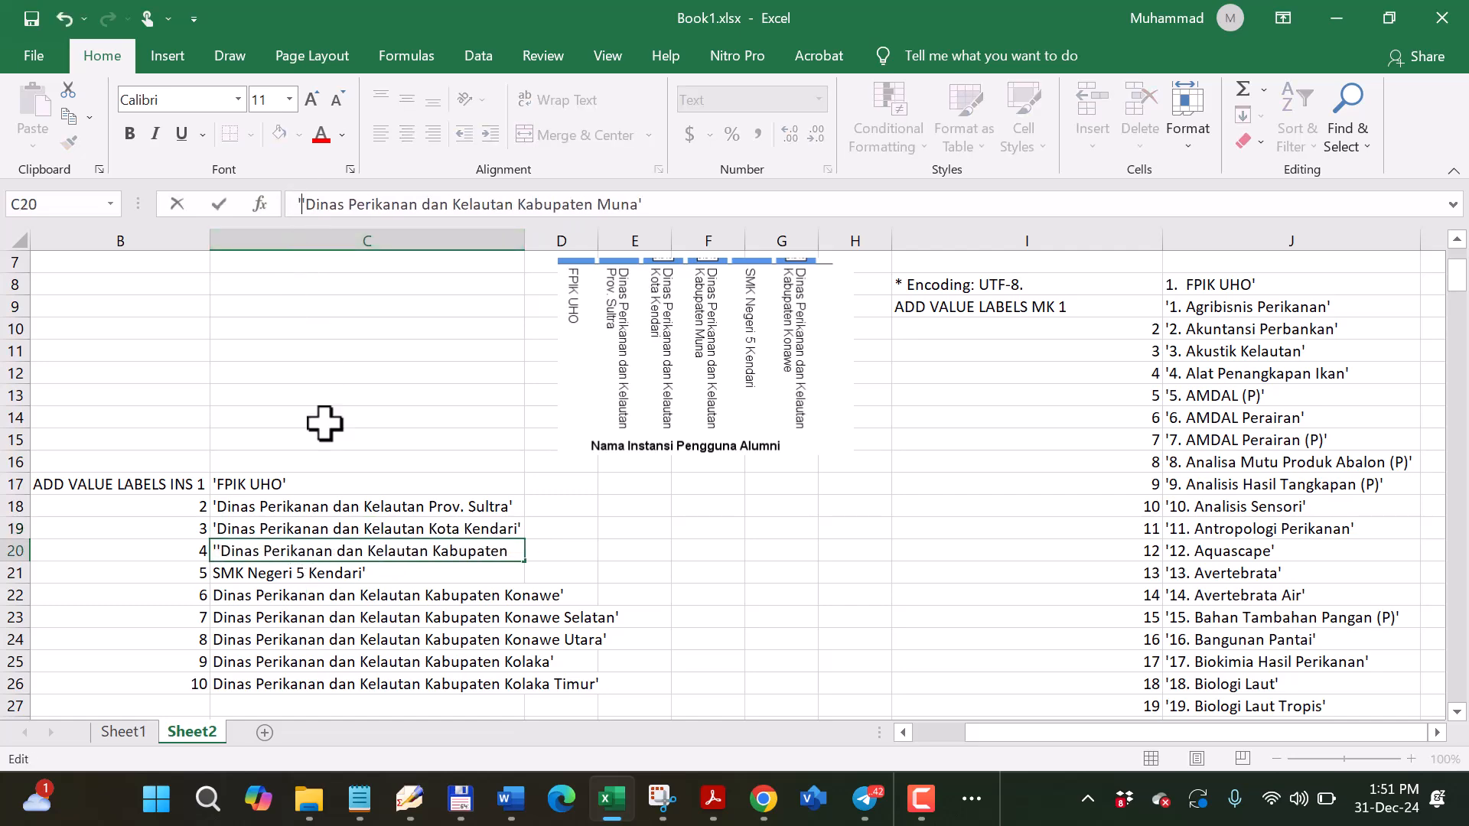
# Add a leading apostrophe to the SMK Negeri 5 Kendari, Kabupaten Konawe and Konawe Selatan labels in cells C21 to C23.
pyautogui.click(324, 574)
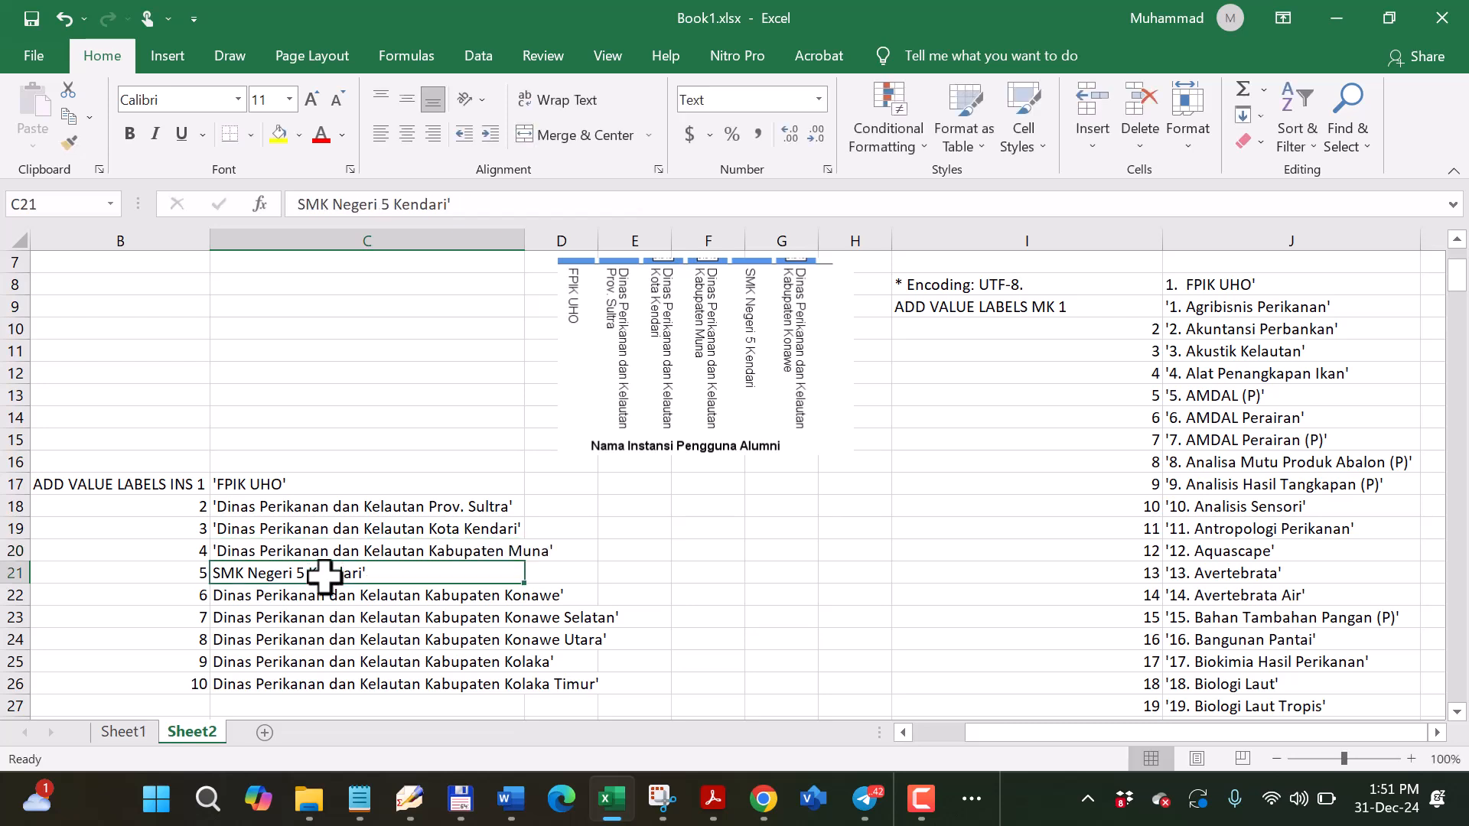
pyautogui.click(300, 205)
pyautogui.write("''")
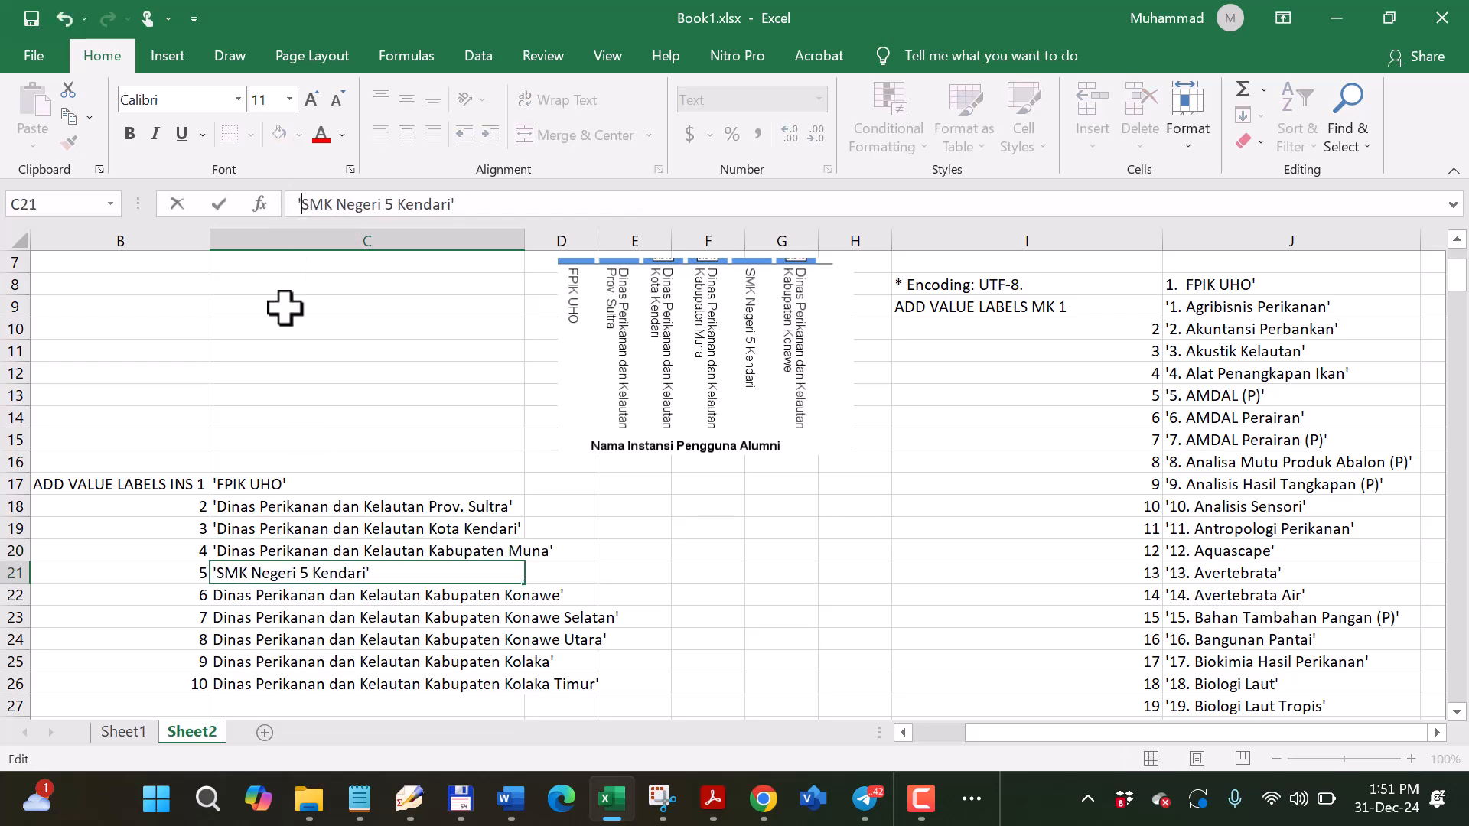
pyautogui.click(304, 595)
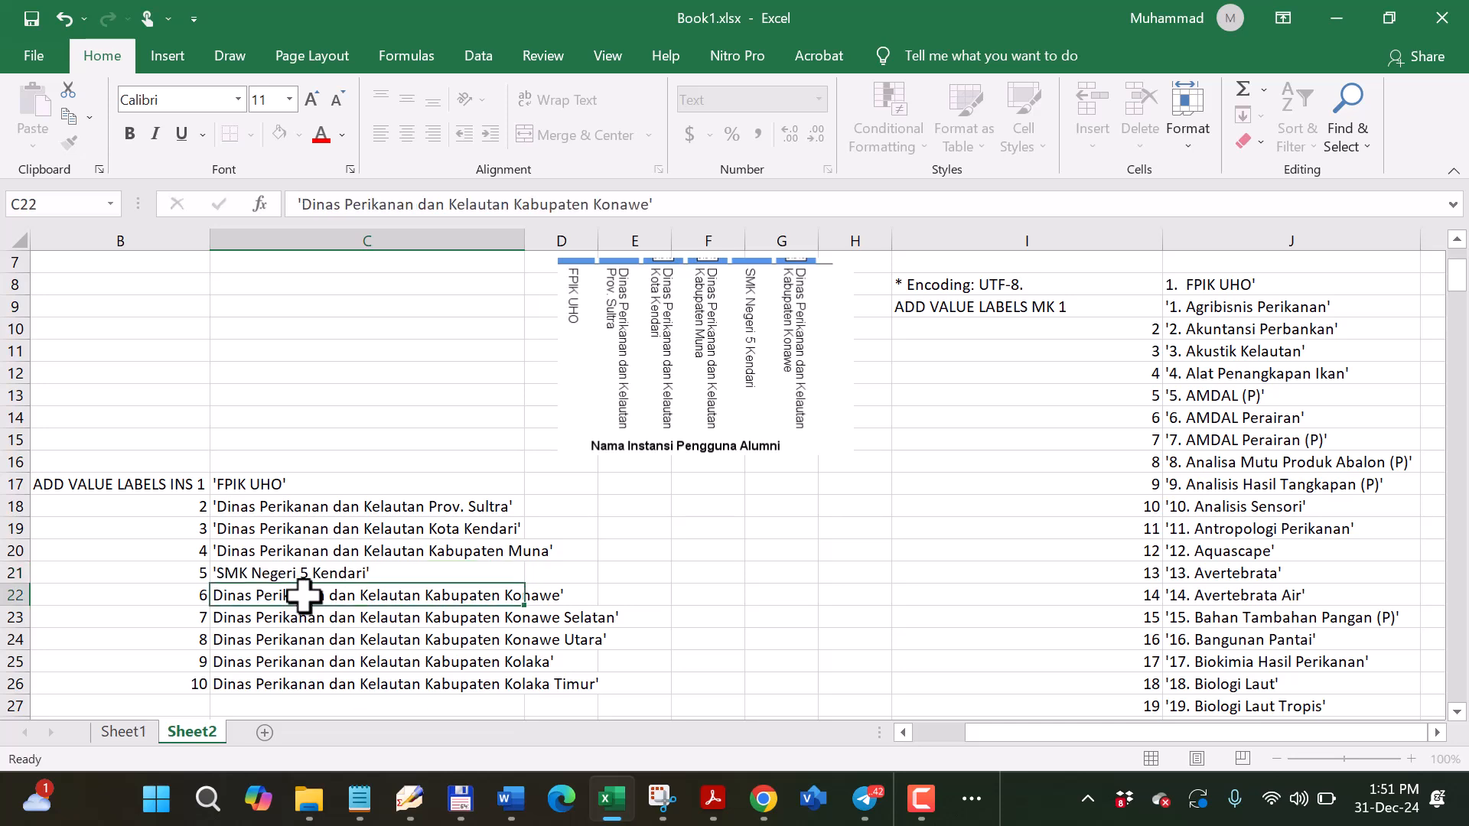
pyautogui.click(290, 205)
pyautogui.write("'")
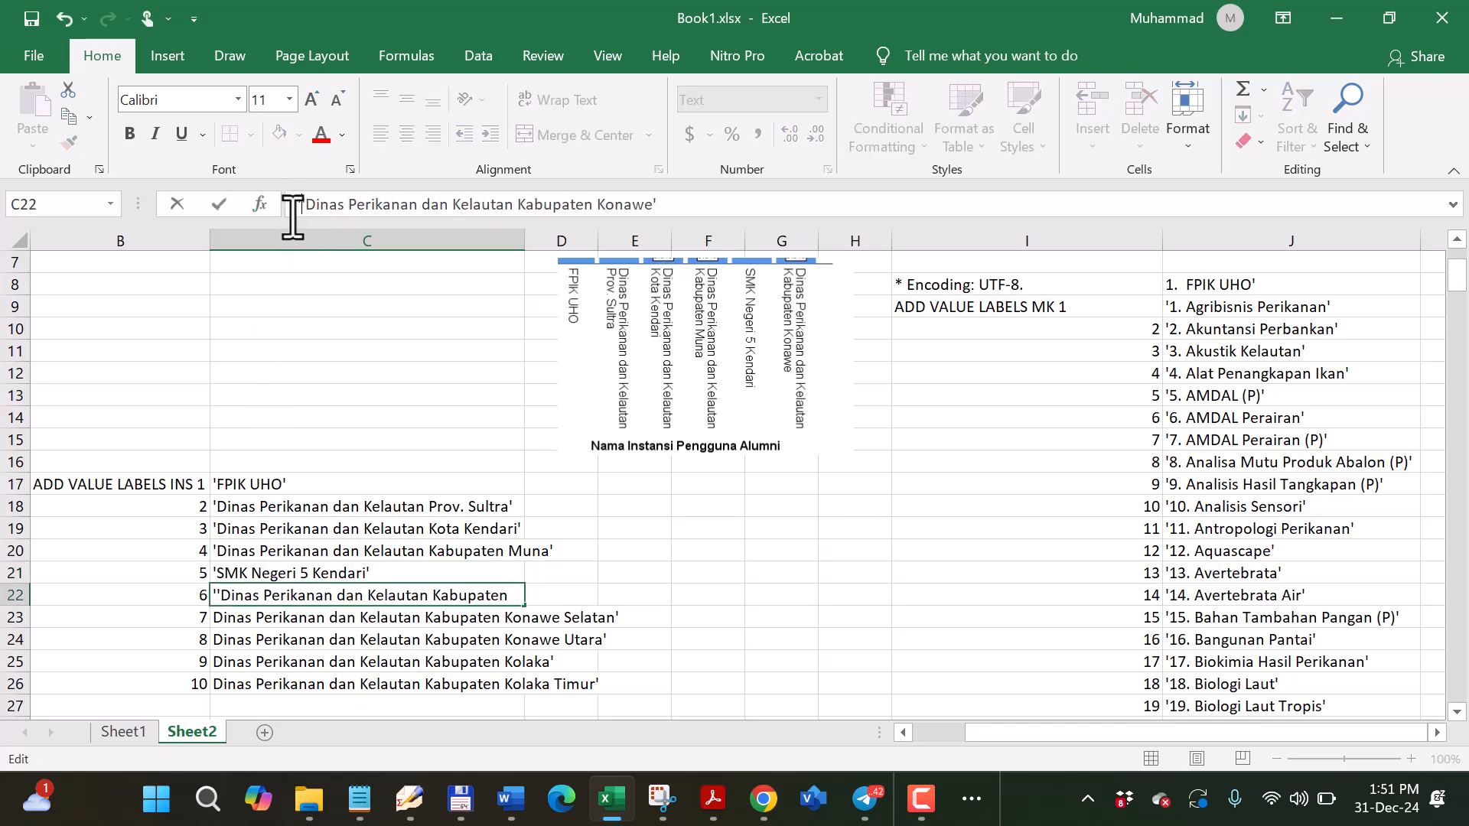
pyautogui.click(319, 616)
pyautogui.click(303, 214)
pyautogui.write("'")
# Add an extra leading apostrophe to the Konawe Utara, Kolaka and Kolaka Timur labels in cells C24 to C26.
pyautogui.click(285, 641)
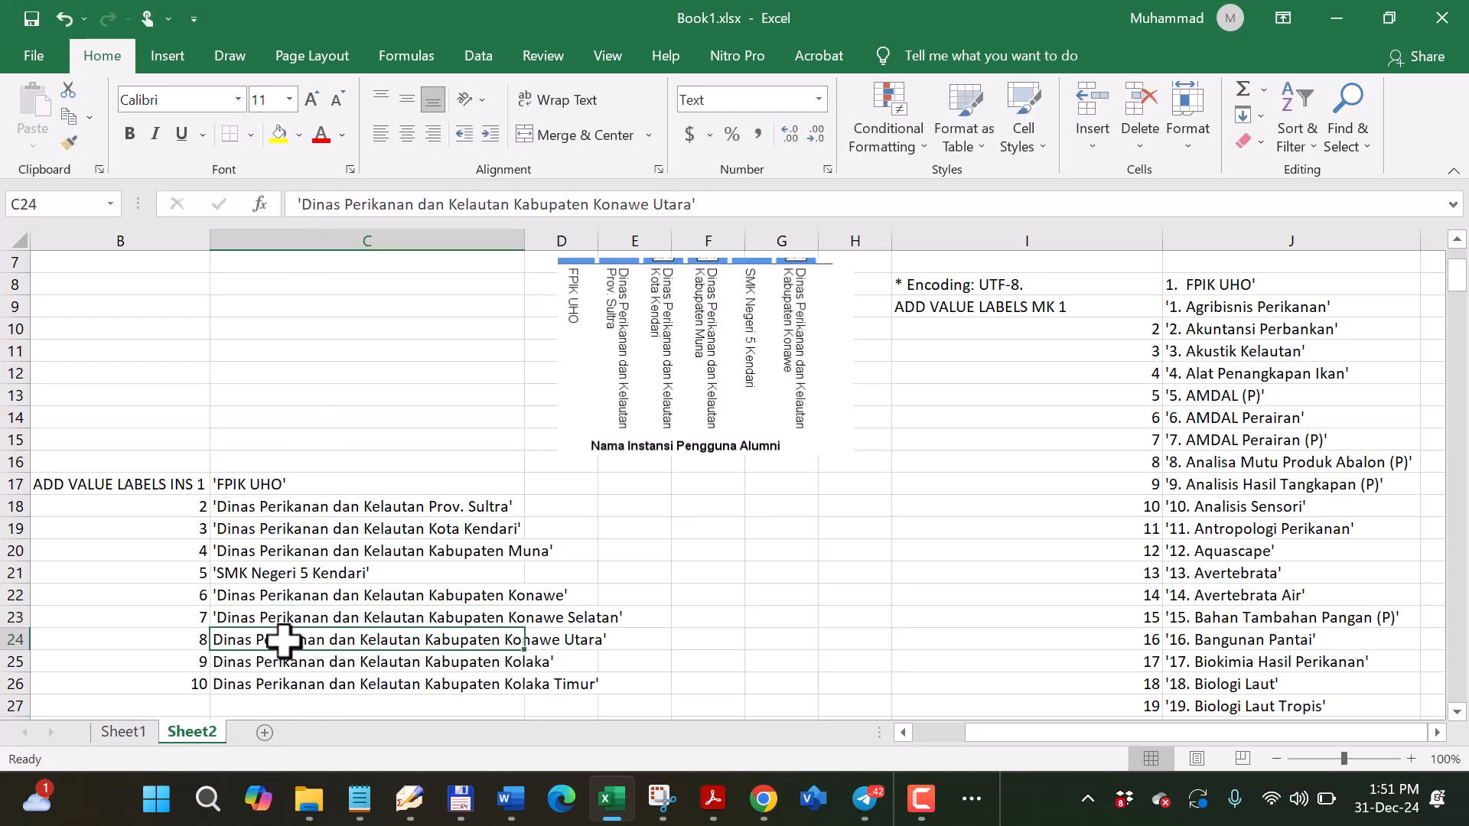
pyautogui.click(292, 203)
pyautogui.write("'")
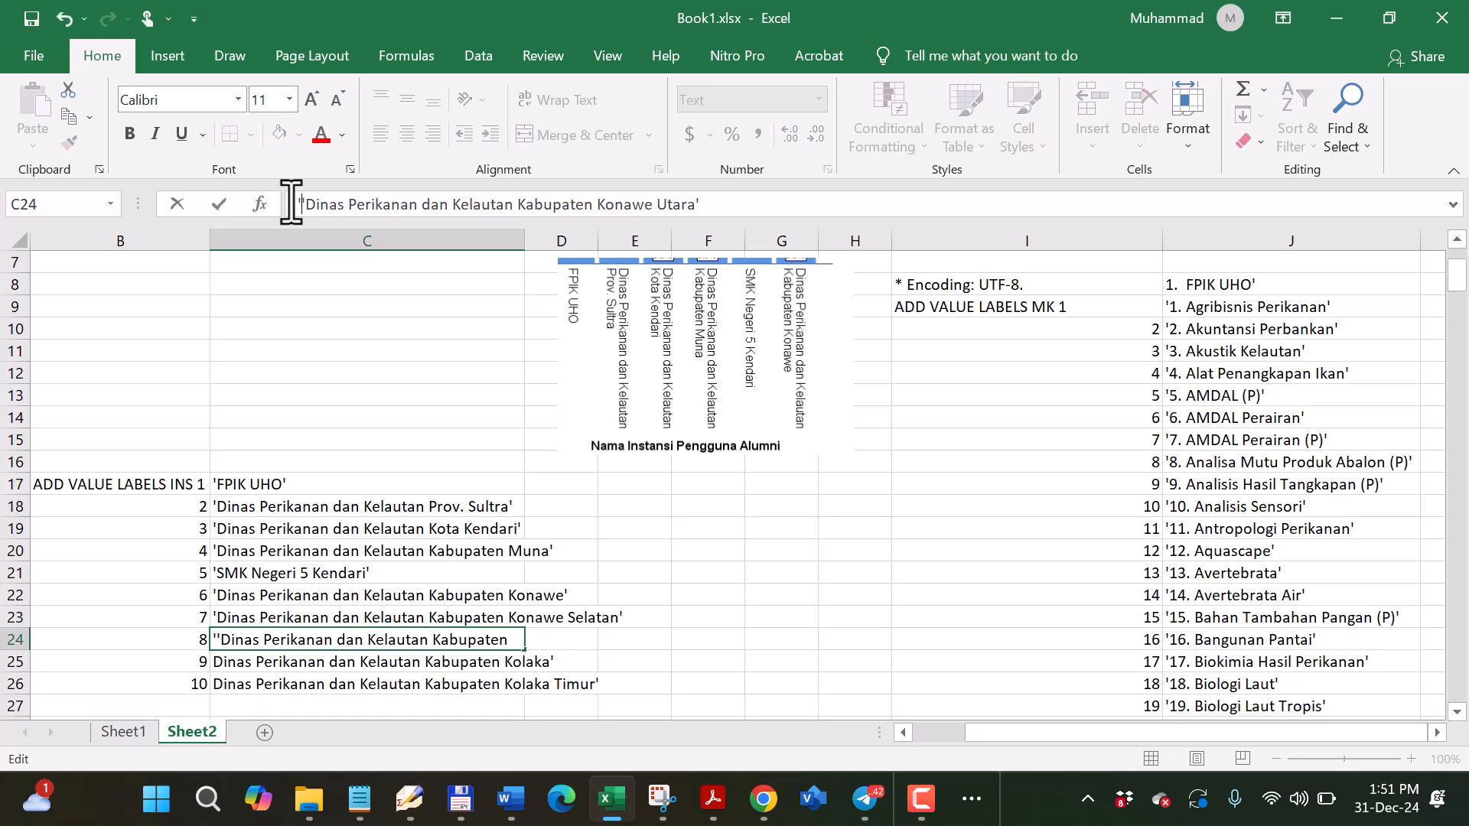
pyautogui.click(339, 670)
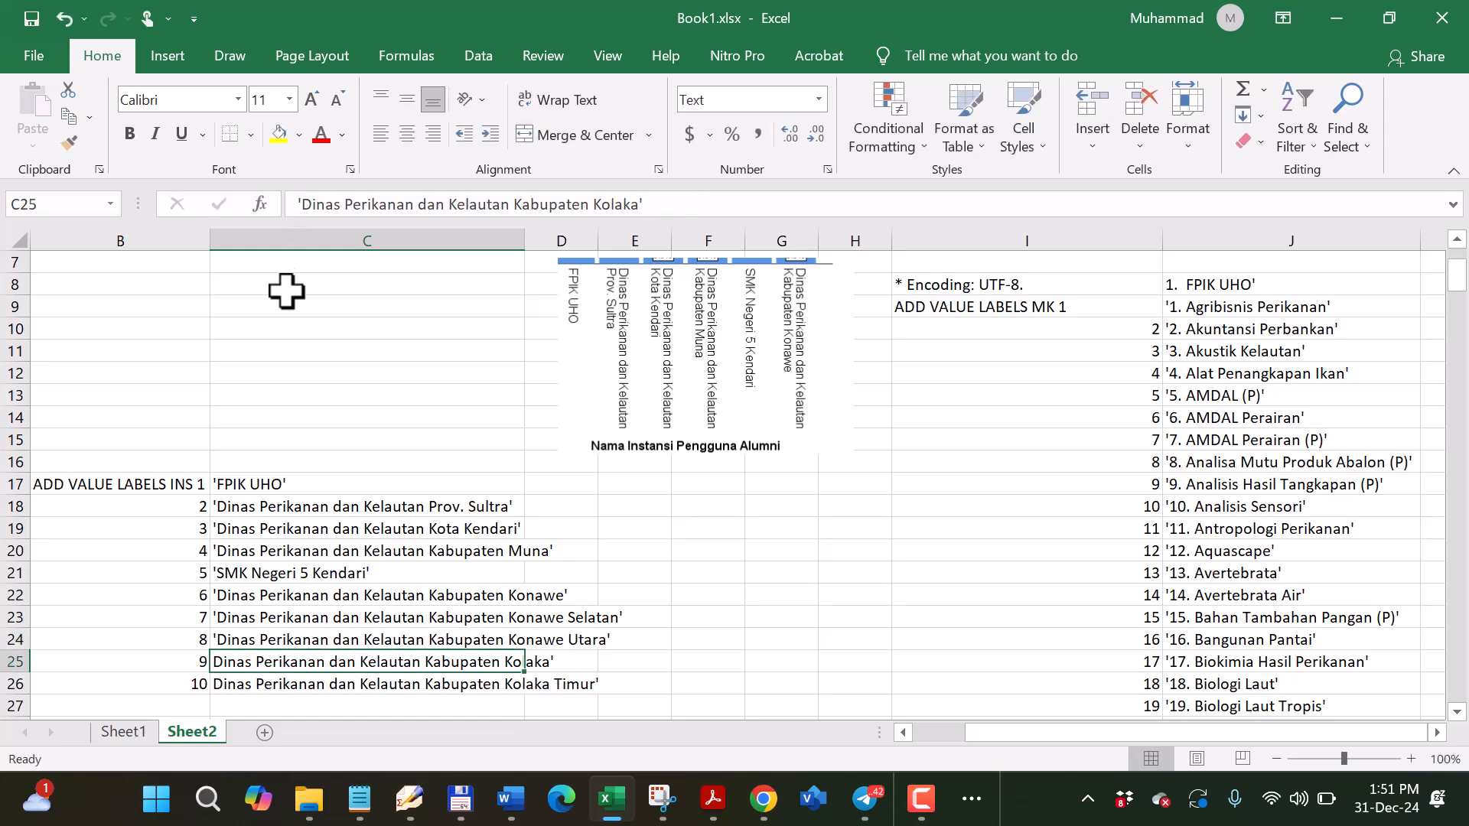
pyautogui.click(294, 204)
pyautogui.write("'")
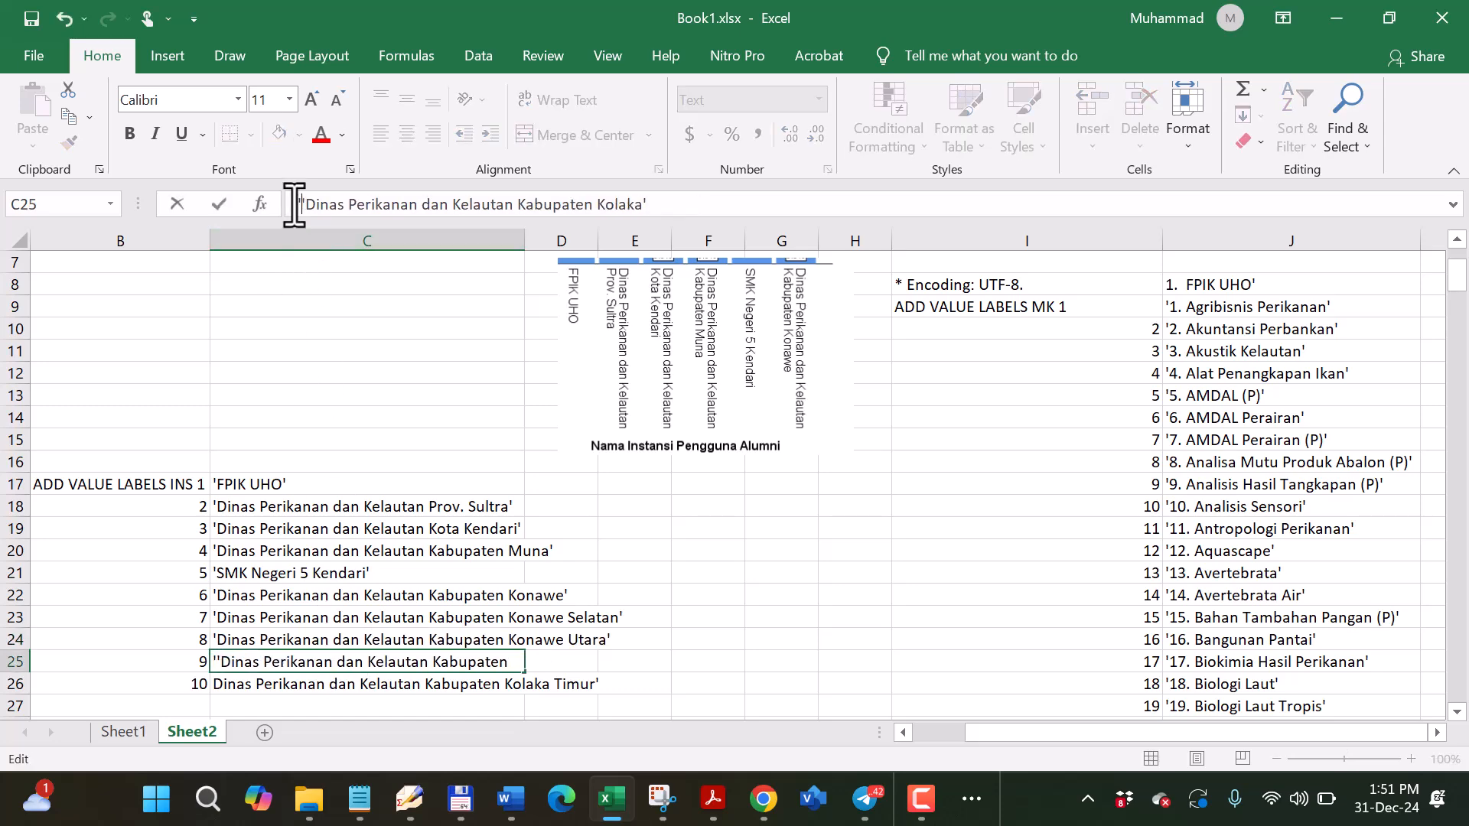
pyautogui.click(306, 691)
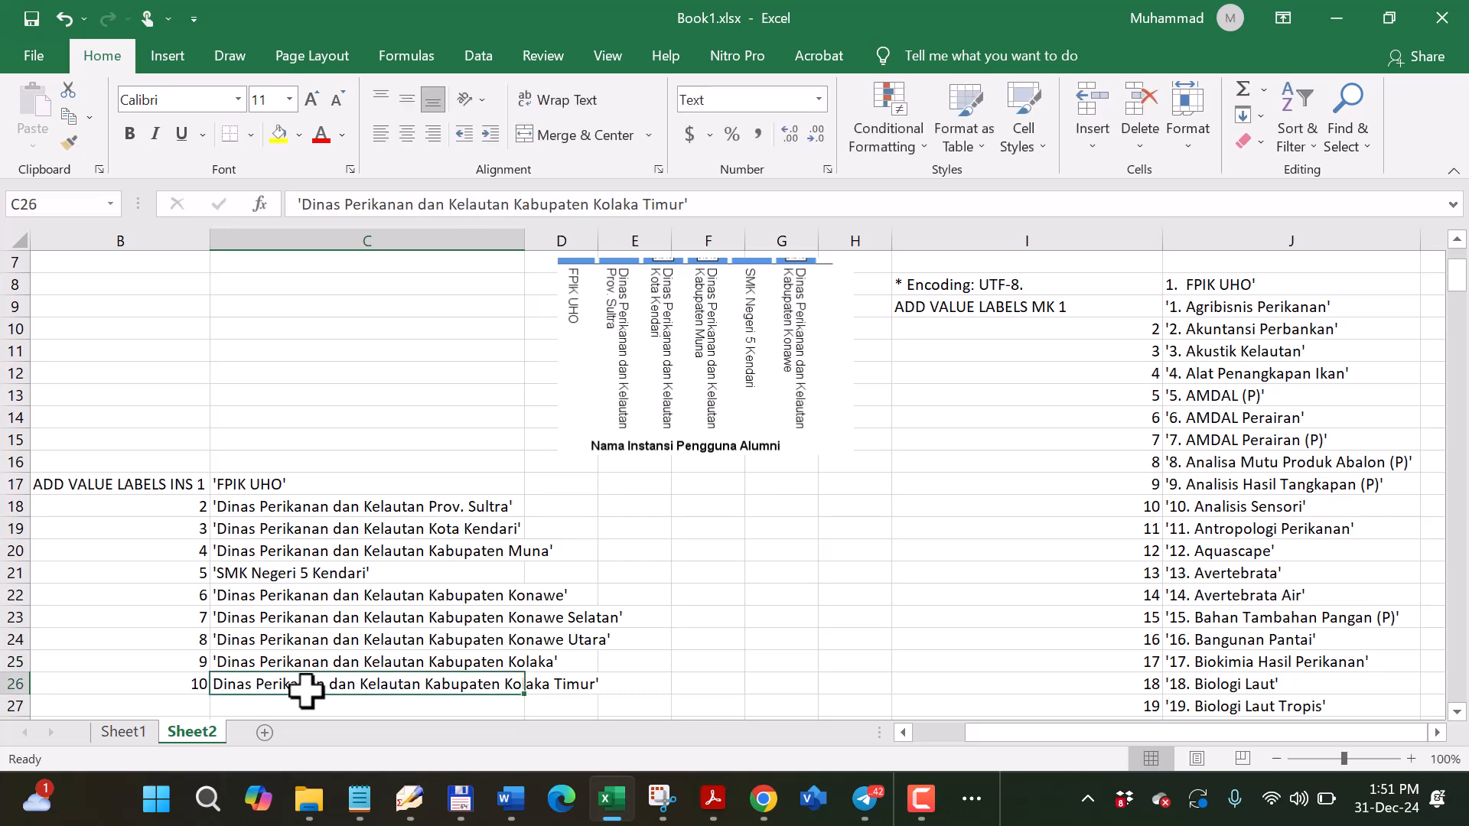
pyautogui.click(294, 203)
pyautogui.write("'")
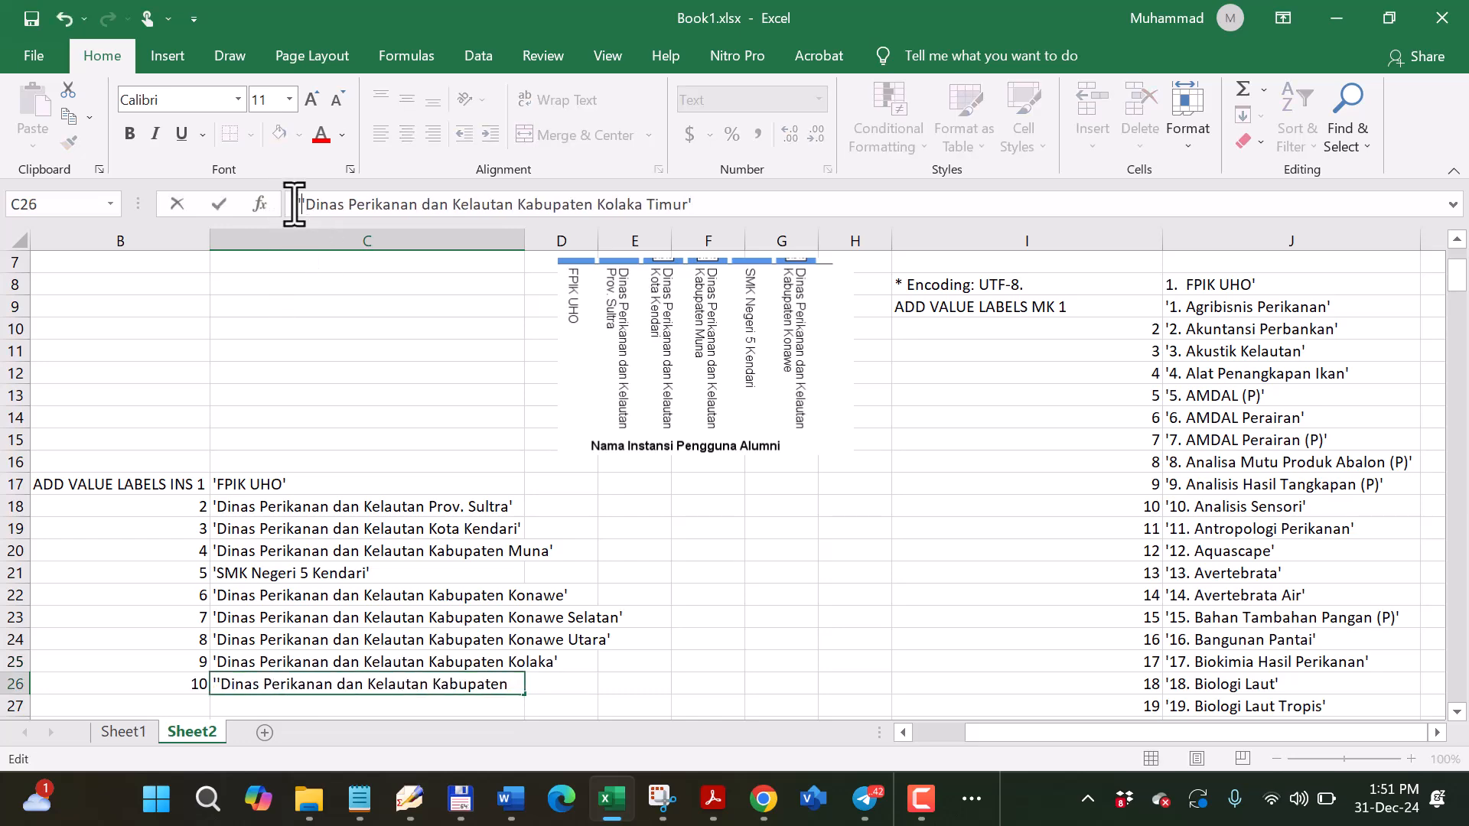
pyautogui.click(755, 602)
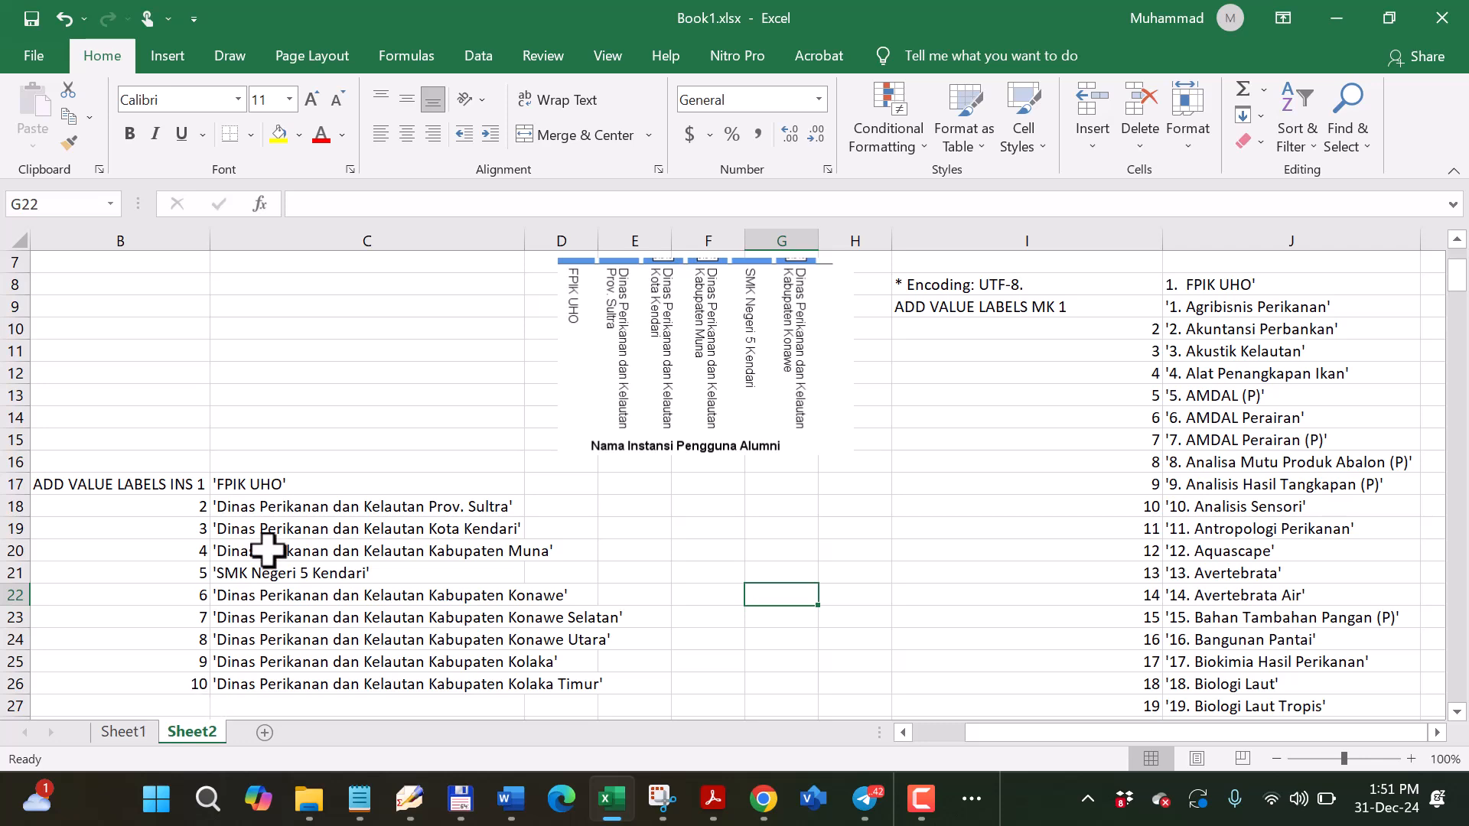
# Change the command in cell B17 to ADD VALUE LABELS T4KERJA 1 and widen column B to fit it.
pyautogui.click(72, 480)
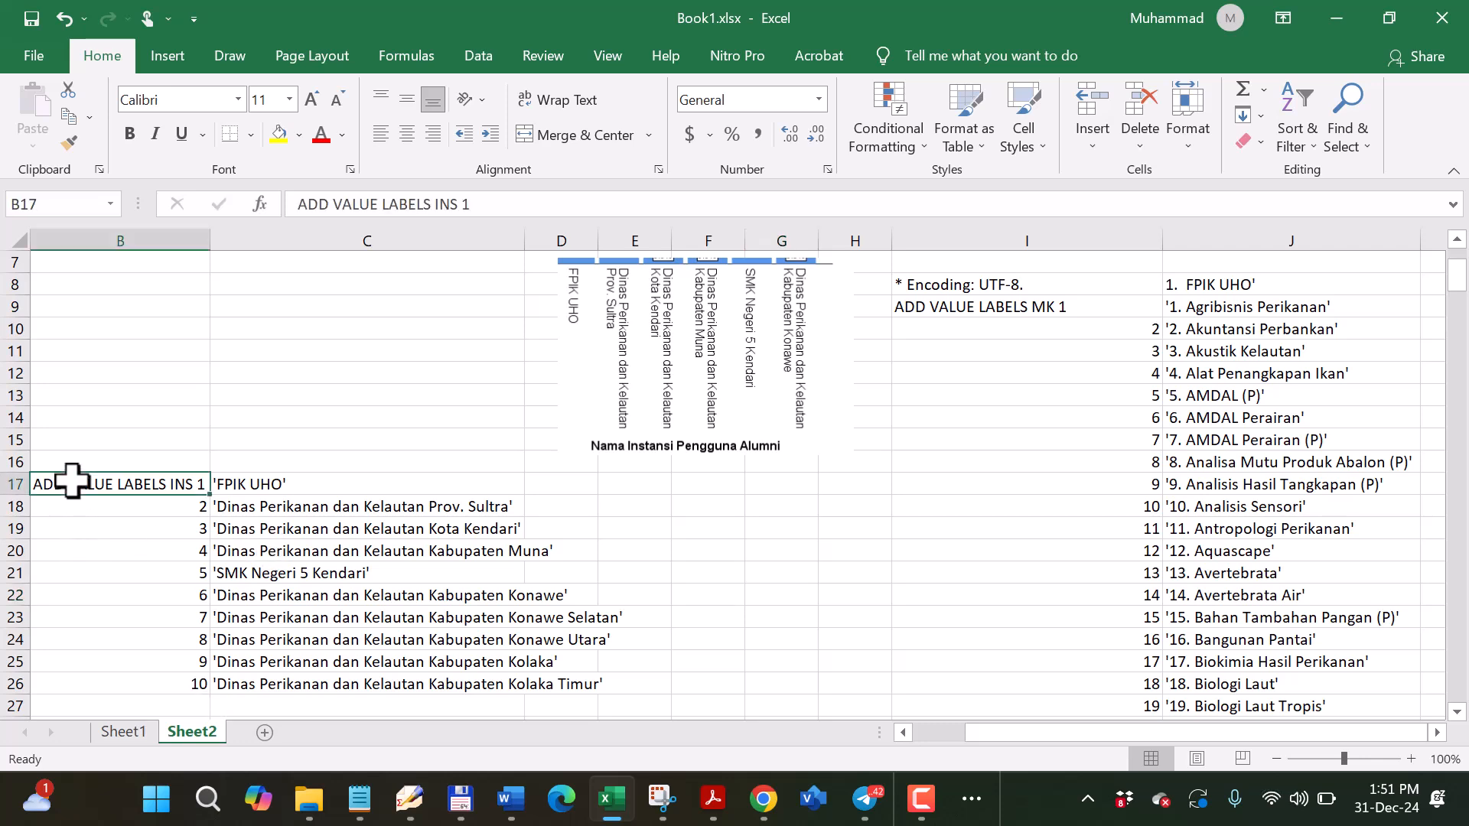
pyautogui.click(436, 204)
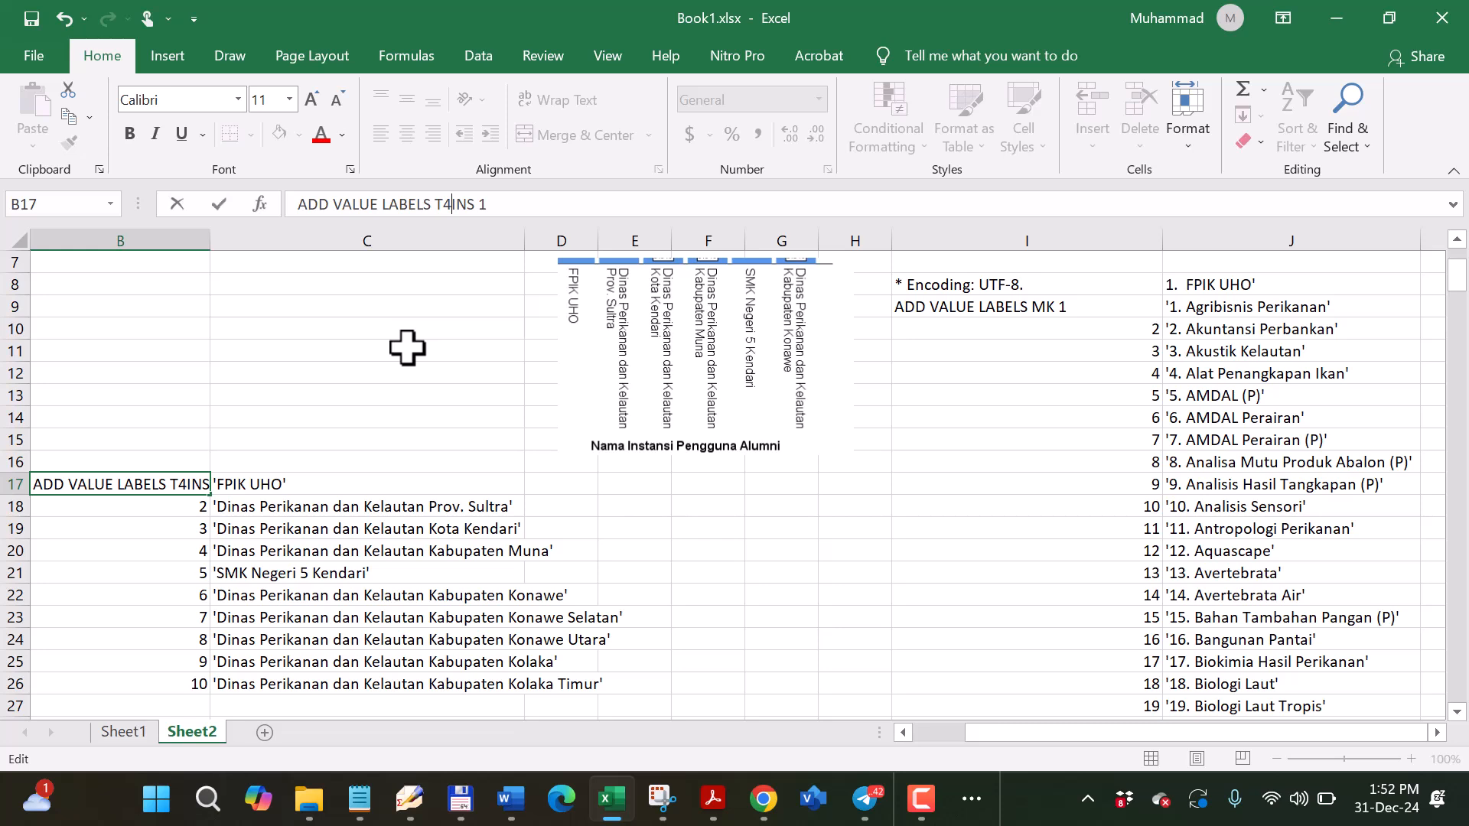
pyautogui.write('KERJA')
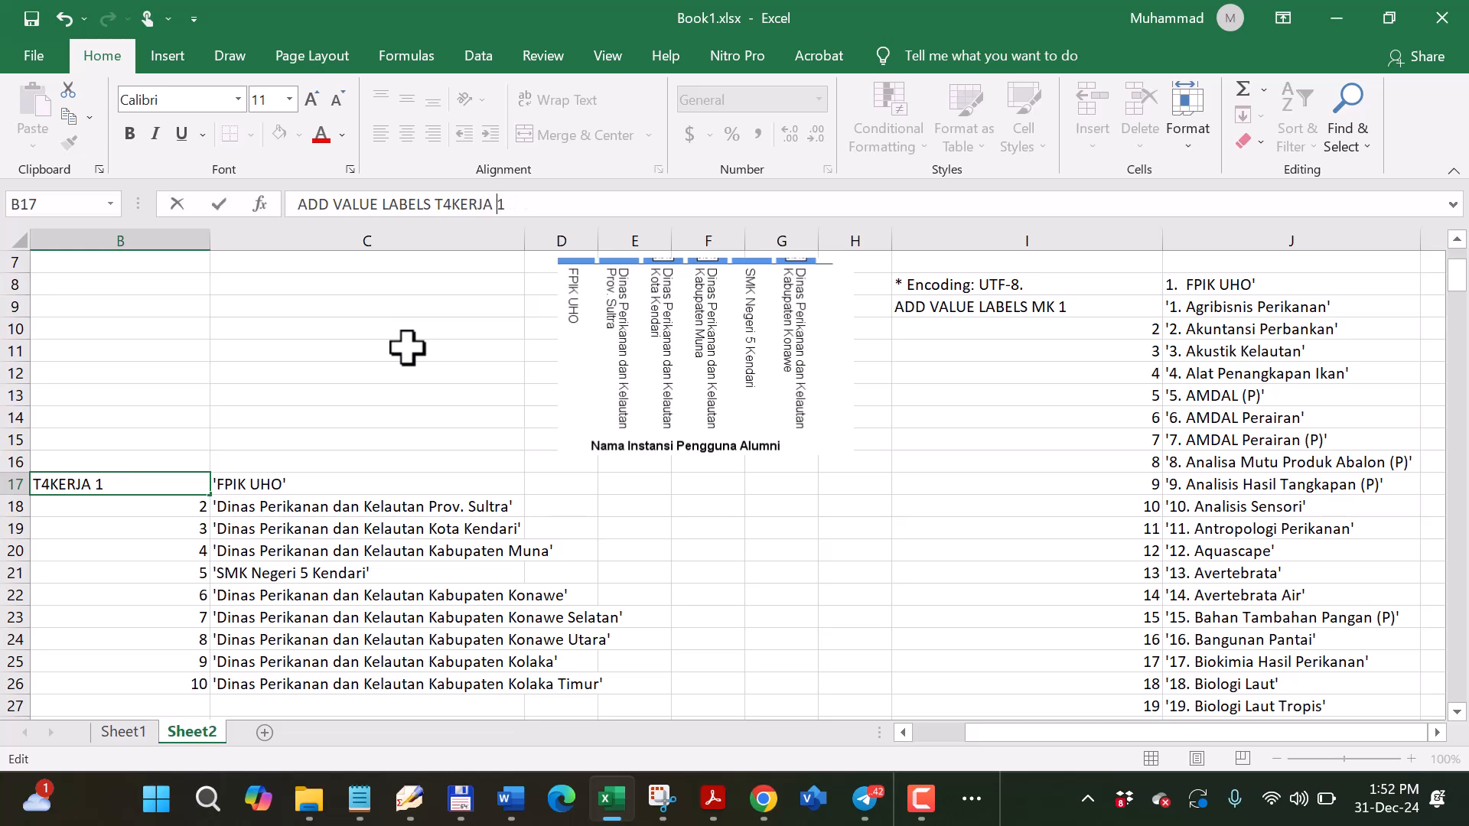
pyautogui.press('Return')
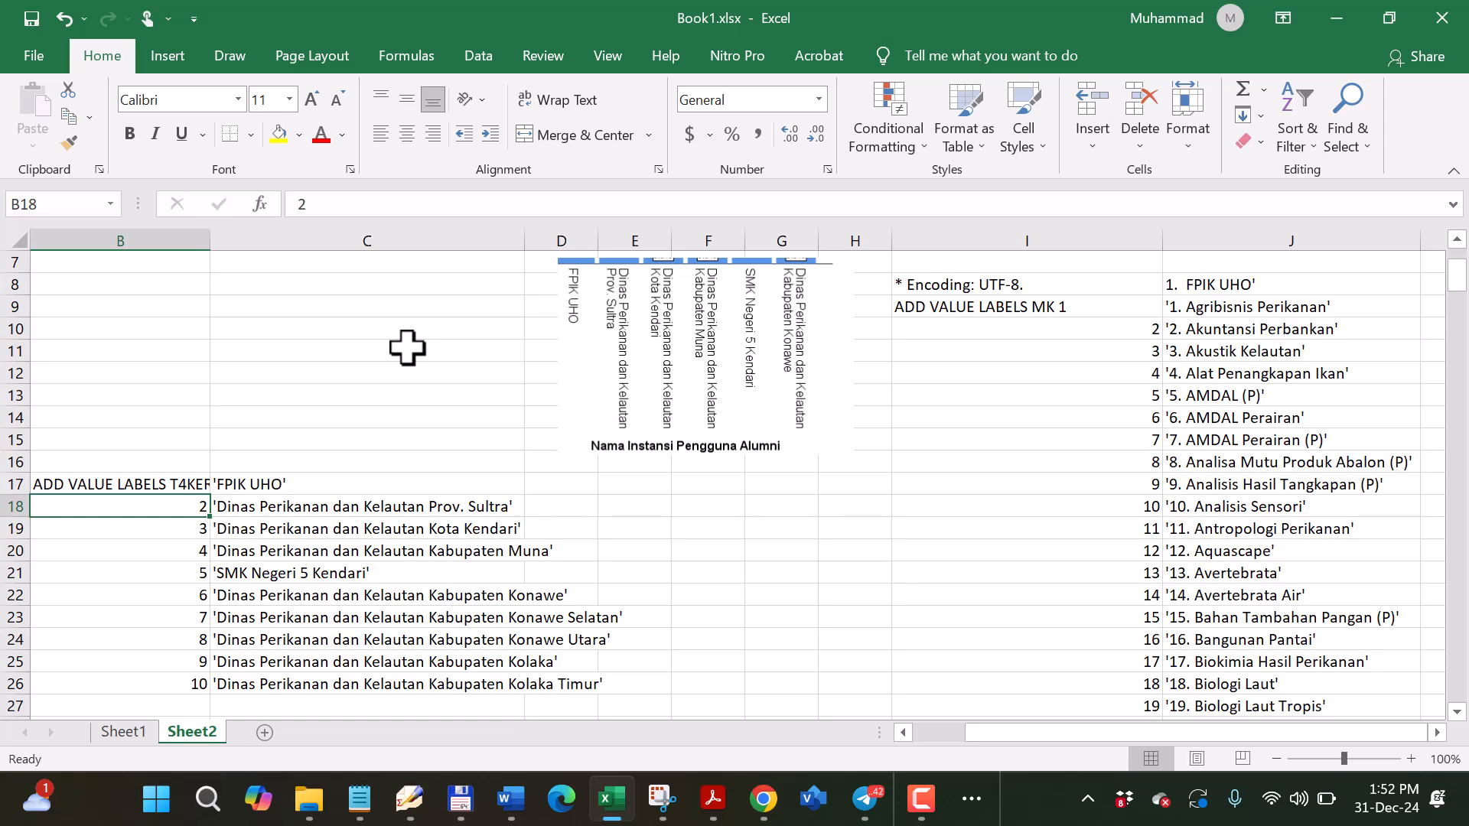
pyautogui.moveTo(210, 233); pyautogui.dragTo(328, 273)
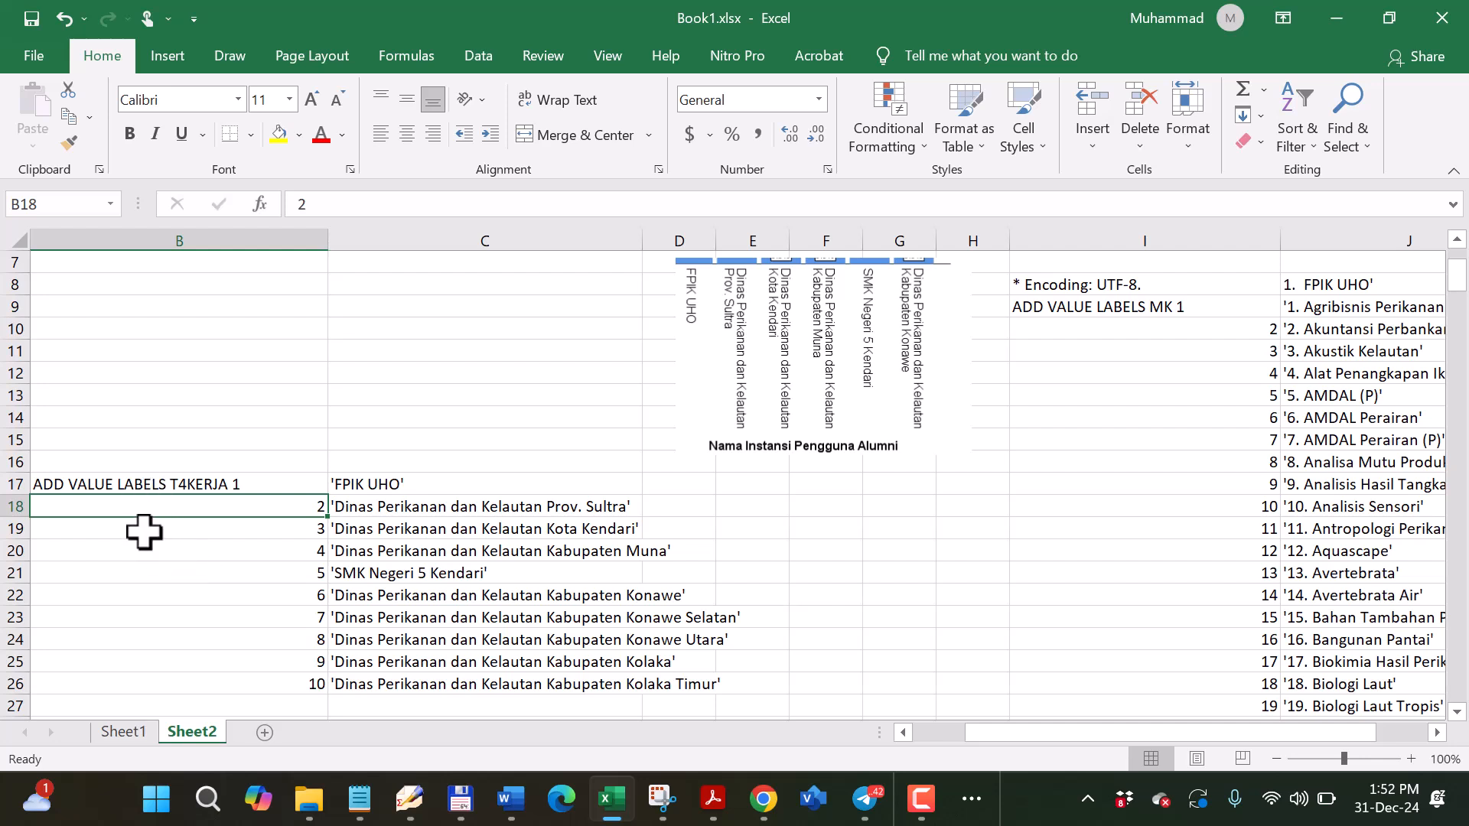
# Copy T4KERJA from cell B17 and paste it as the fifth variable's name in the SPSS dataset truli langsung jumlah.sav.
pyautogui.click(132, 482)
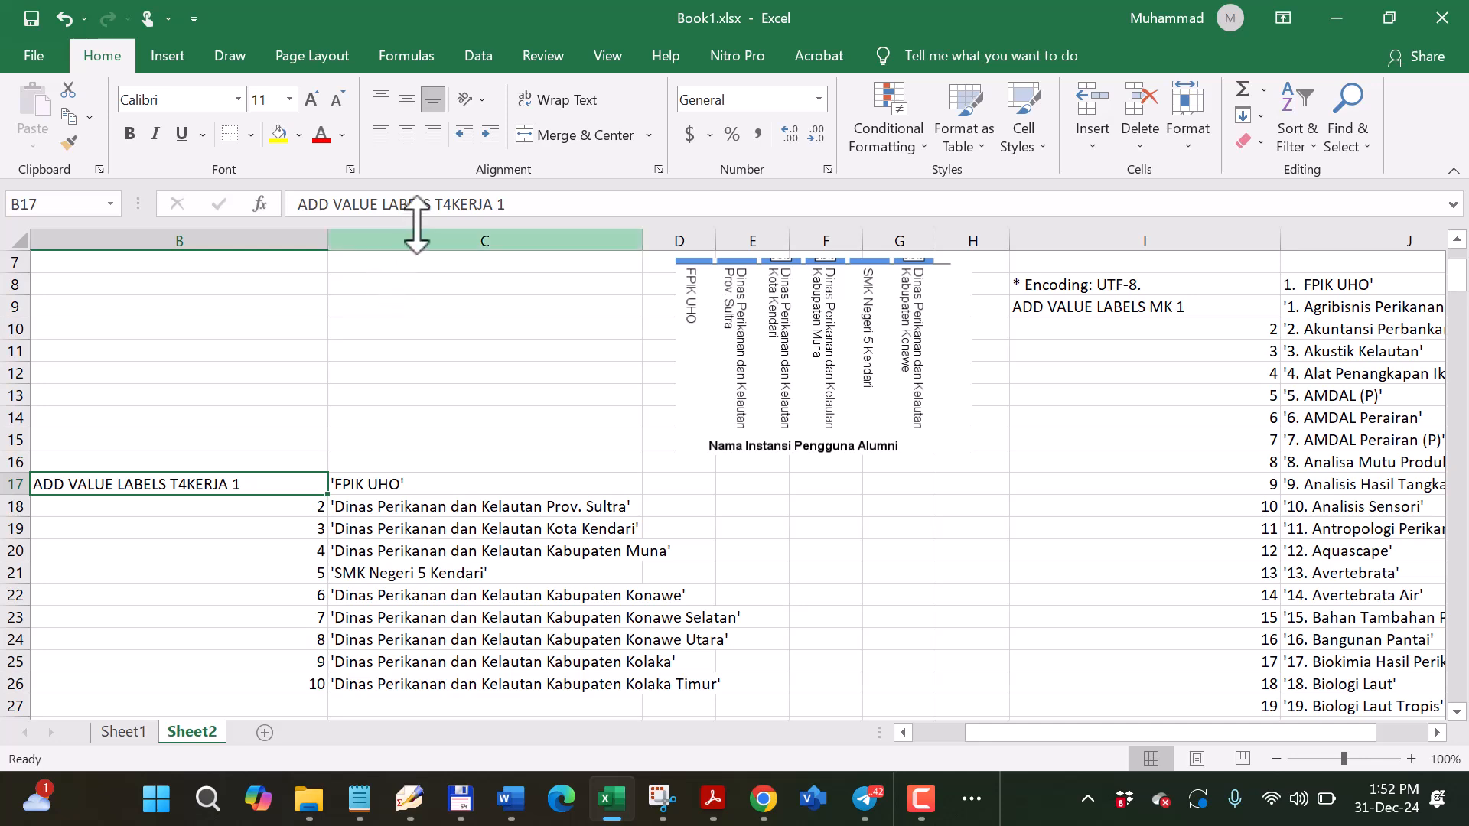
pyautogui.moveTo(447, 206); pyautogui.dragTo(499, 208)
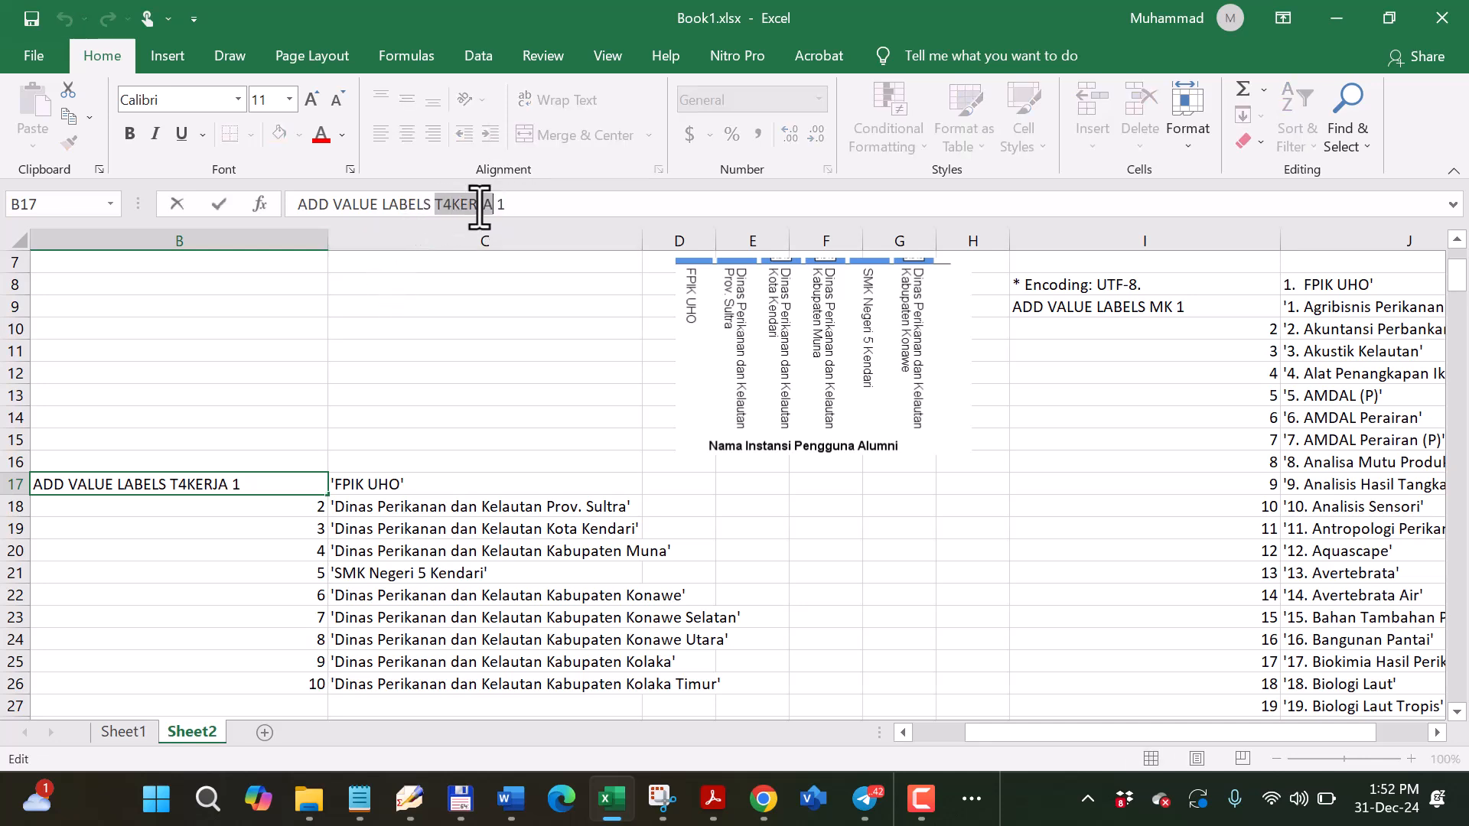
pyautogui.rightClick(495, 207)
pyautogui.click(525, 249)
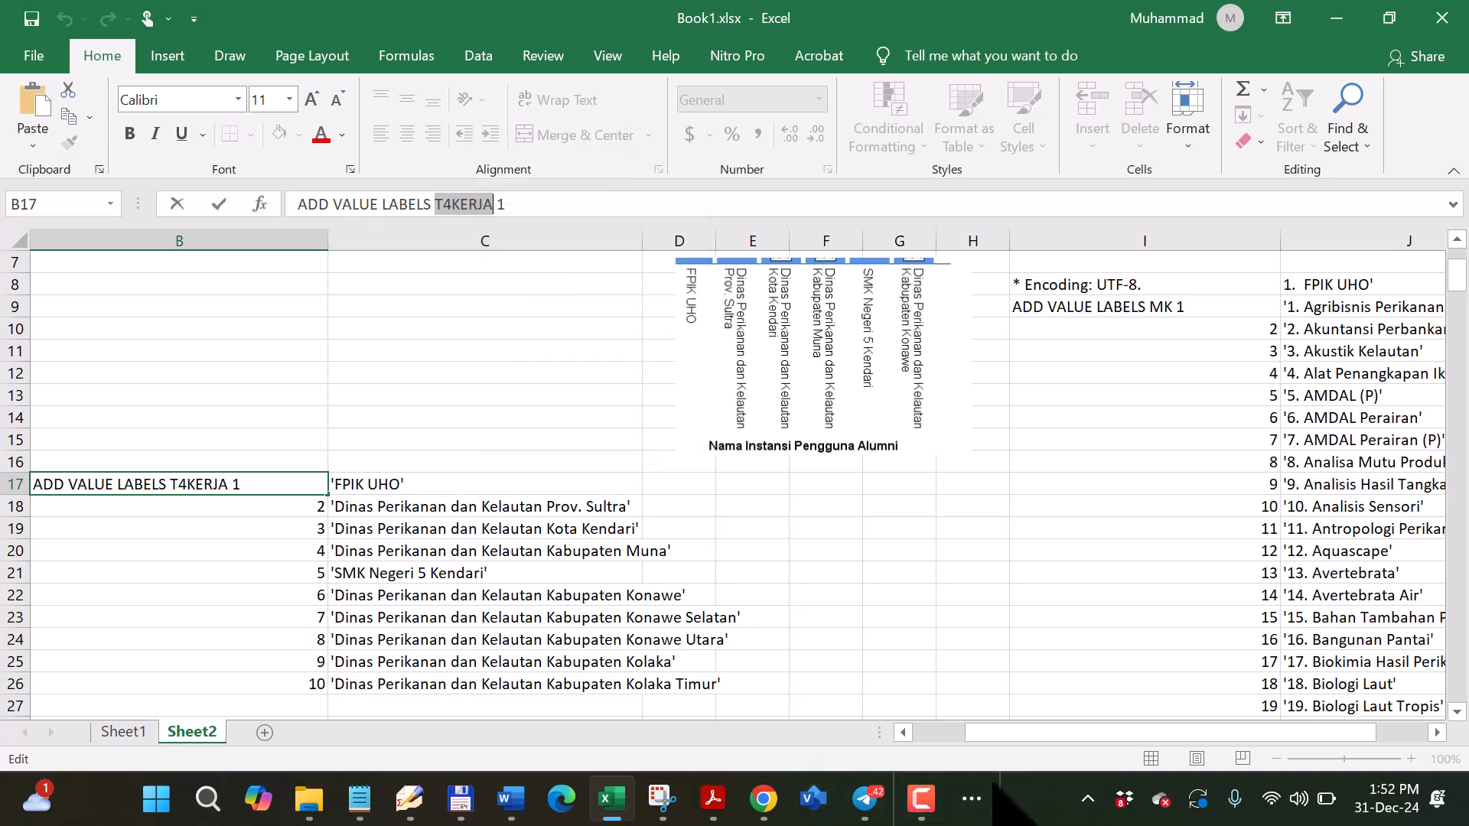
pyautogui.click(965, 809)
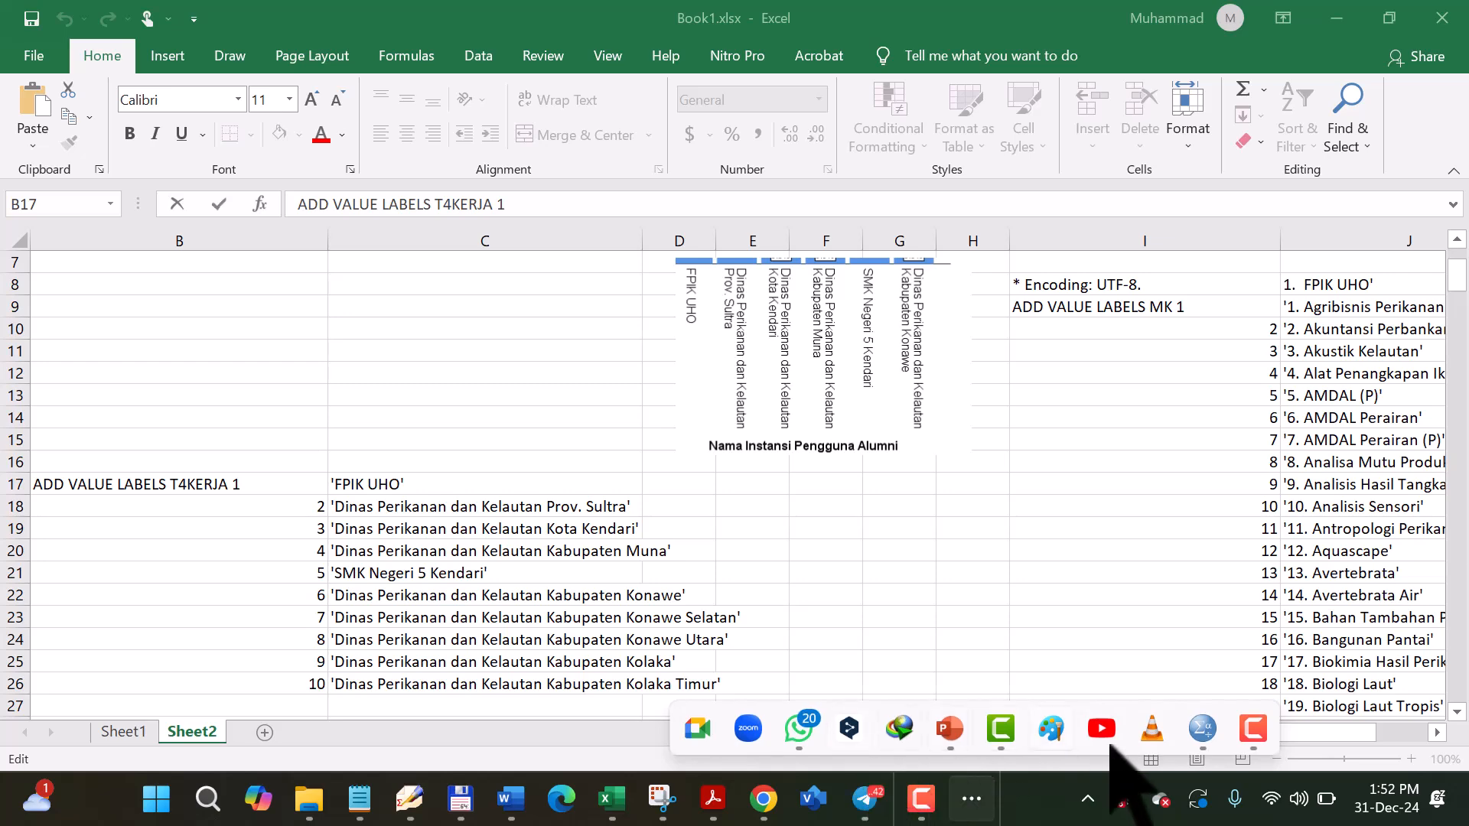
pyautogui.click(1198, 726)
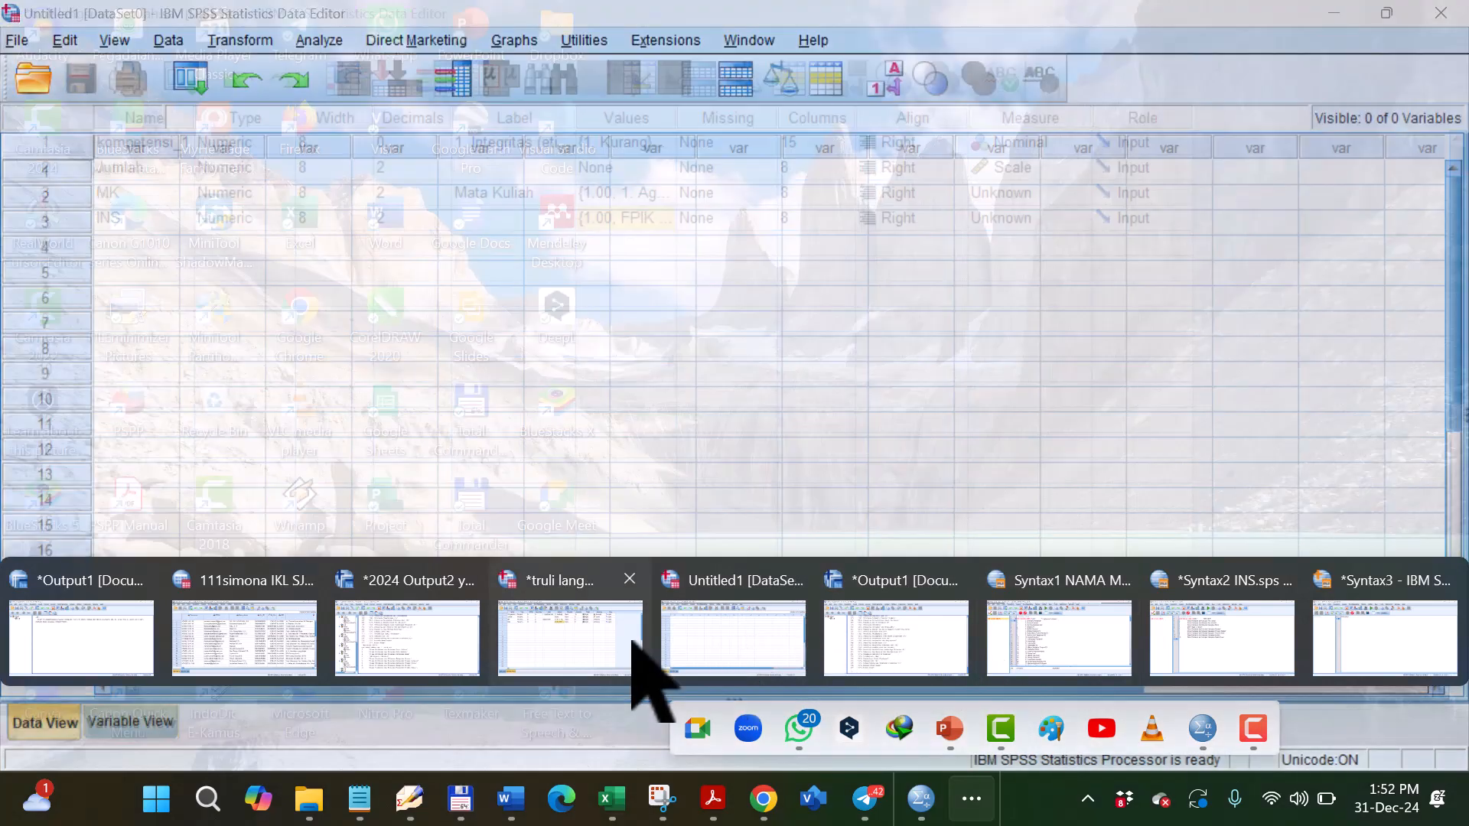
pyautogui.click(623, 657)
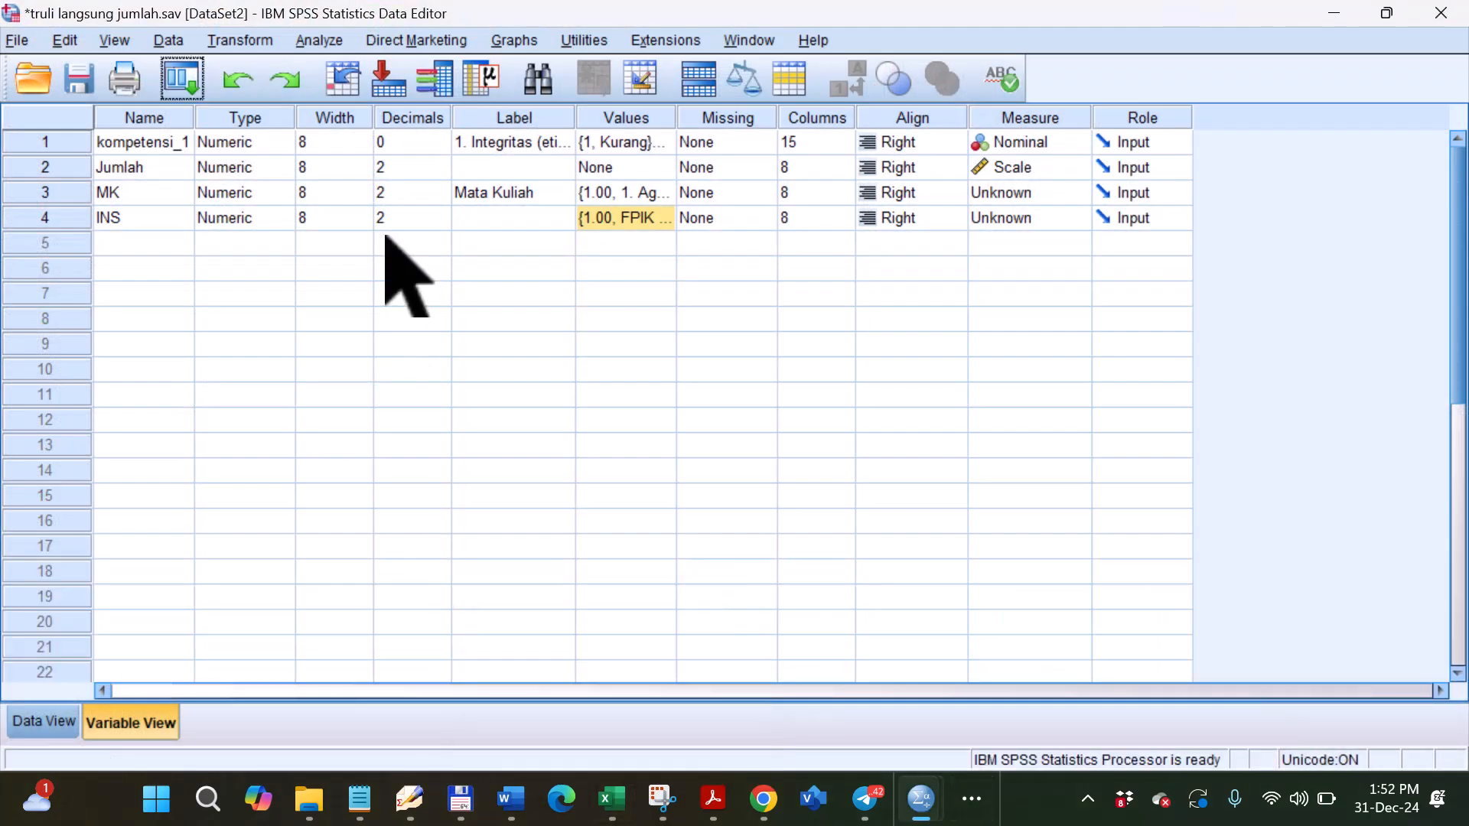
pyautogui.click(156, 246)
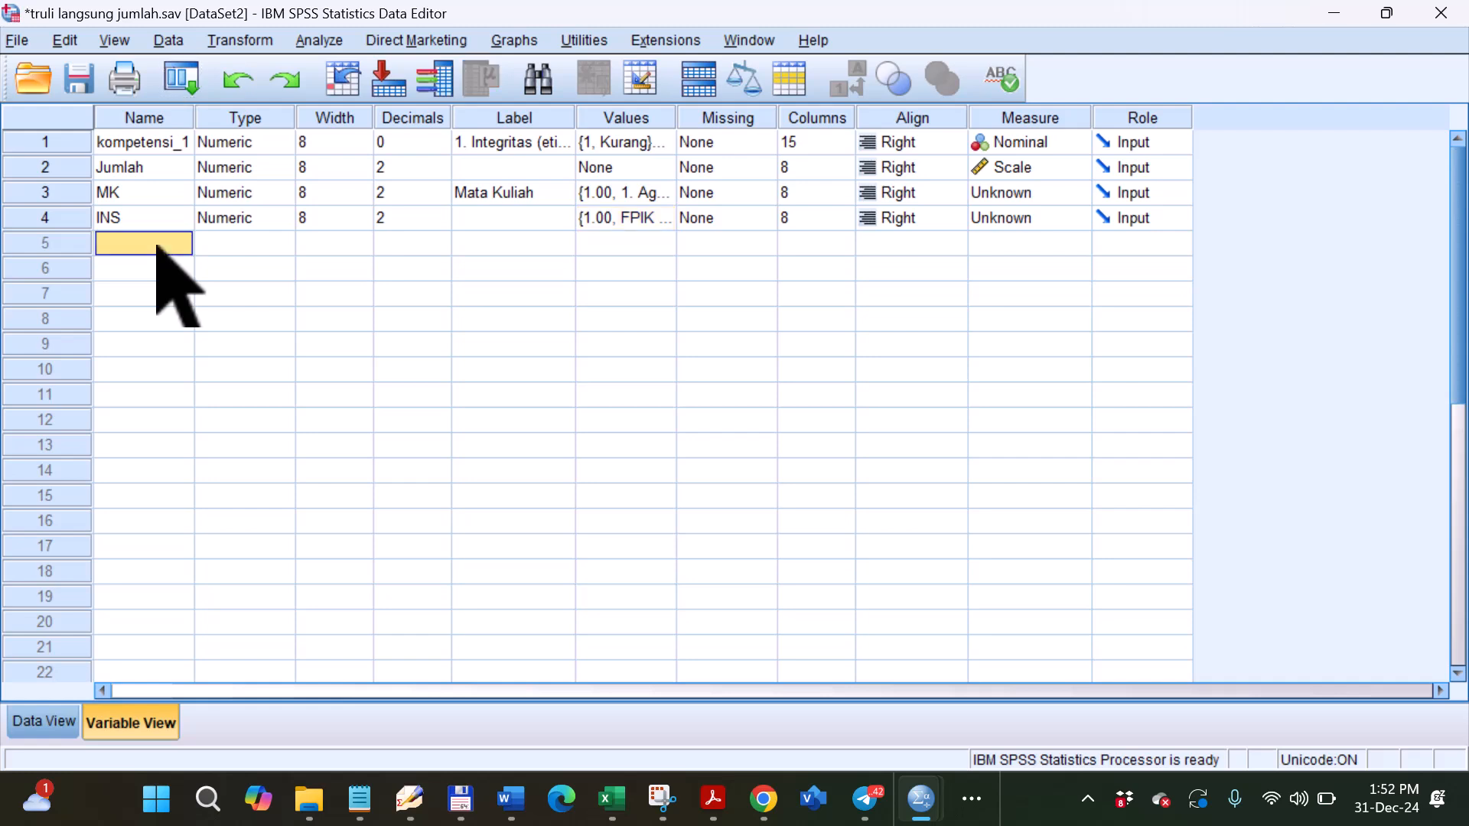
pyautogui.hotkey('ctrl', 'v')
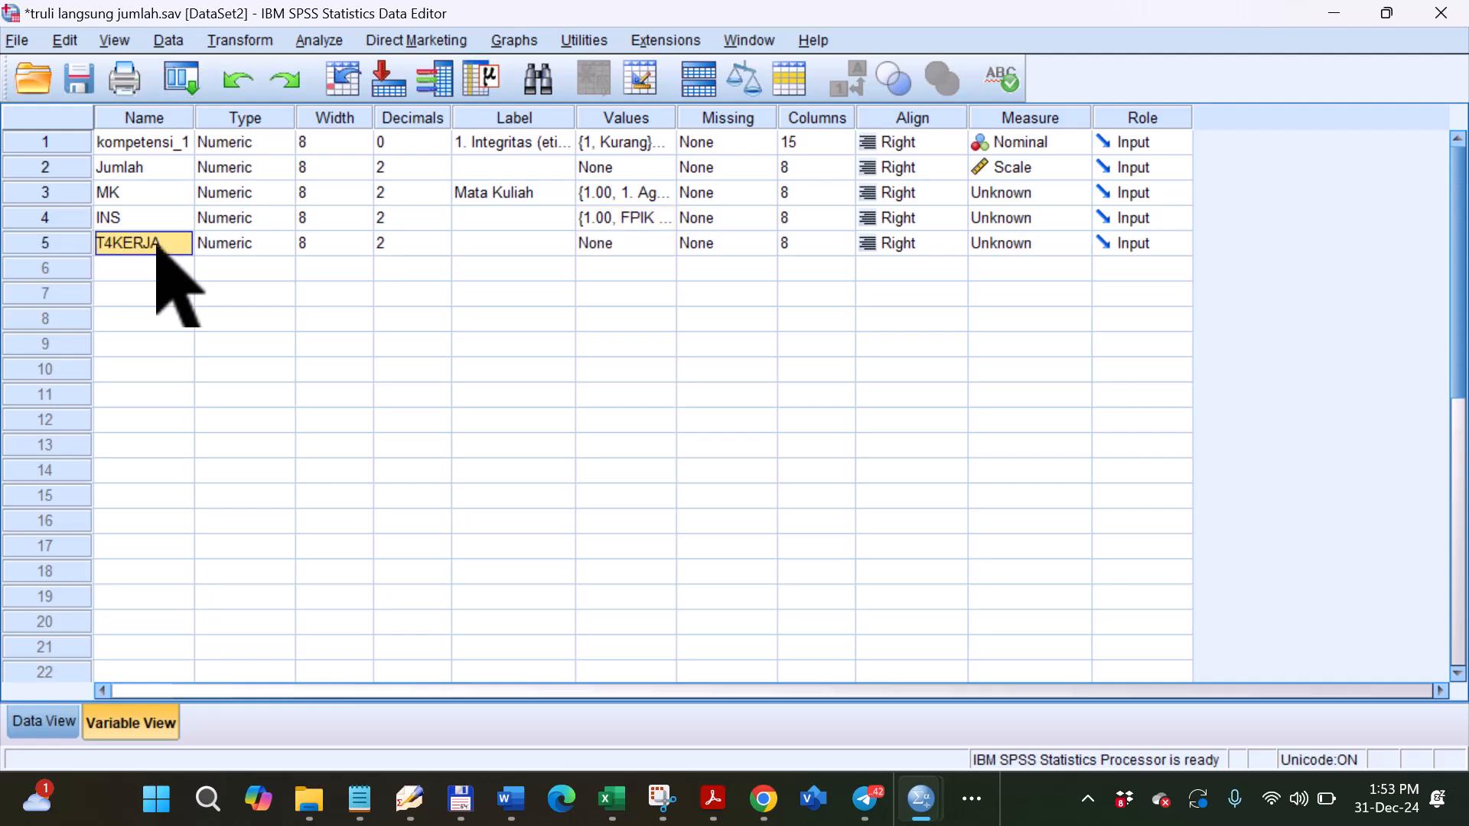
pyautogui.click(235, 446)
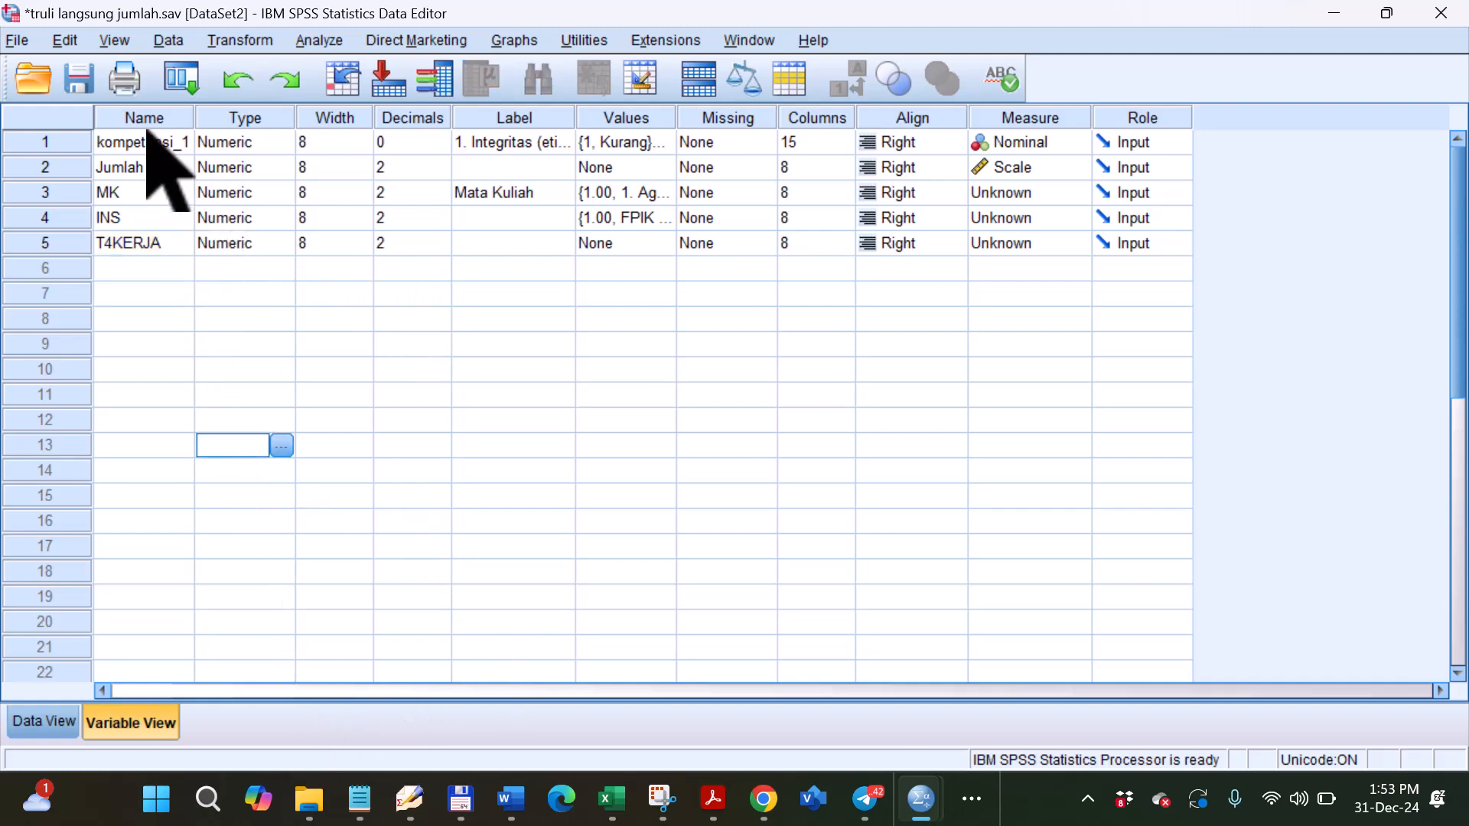
# Create a new, empty syntax file from the truli langsung jumlah.sav dataset window.
pyautogui.click(617, 794)
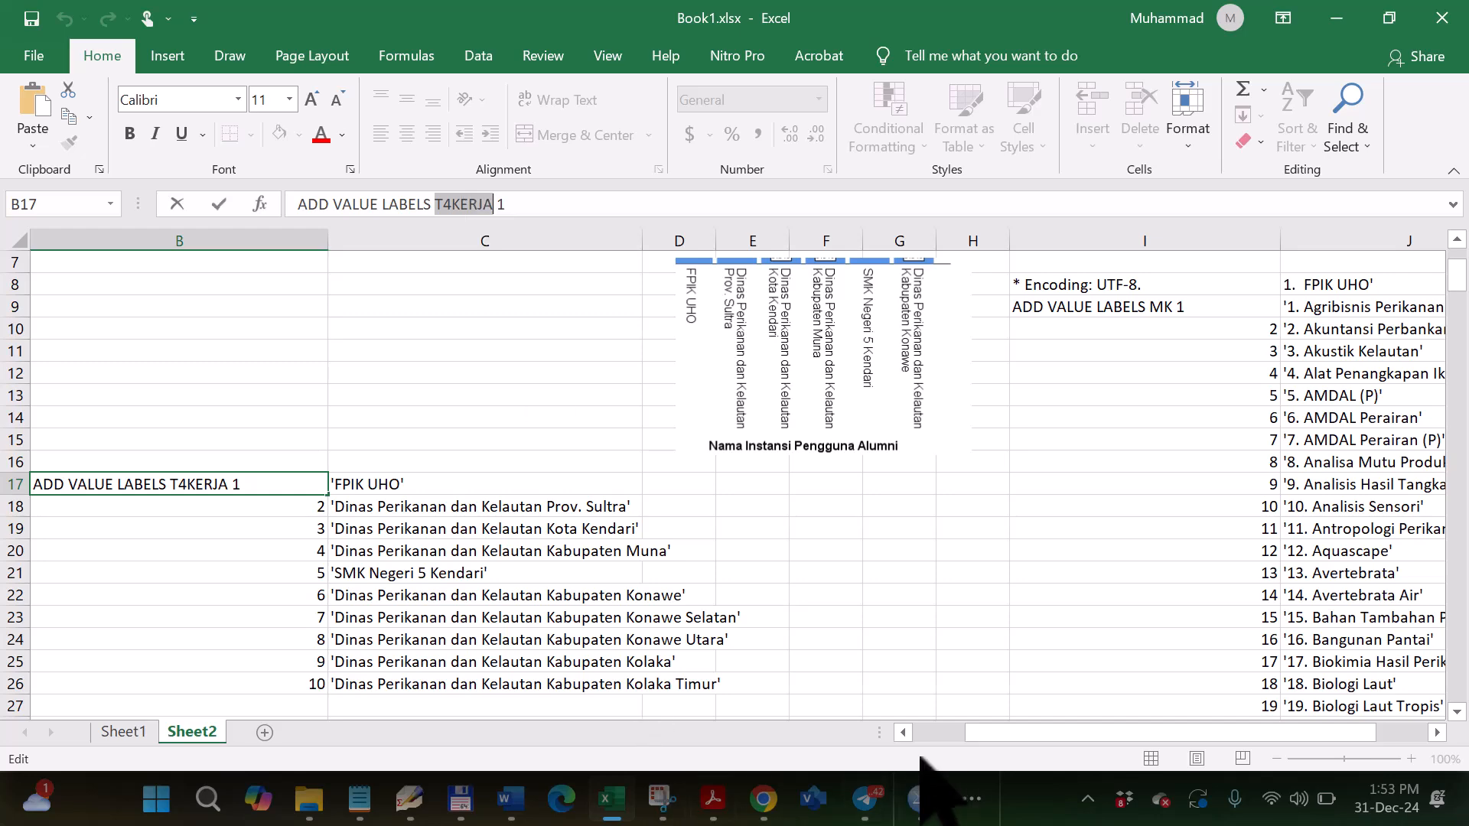
pyautogui.moveTo(918, 795)
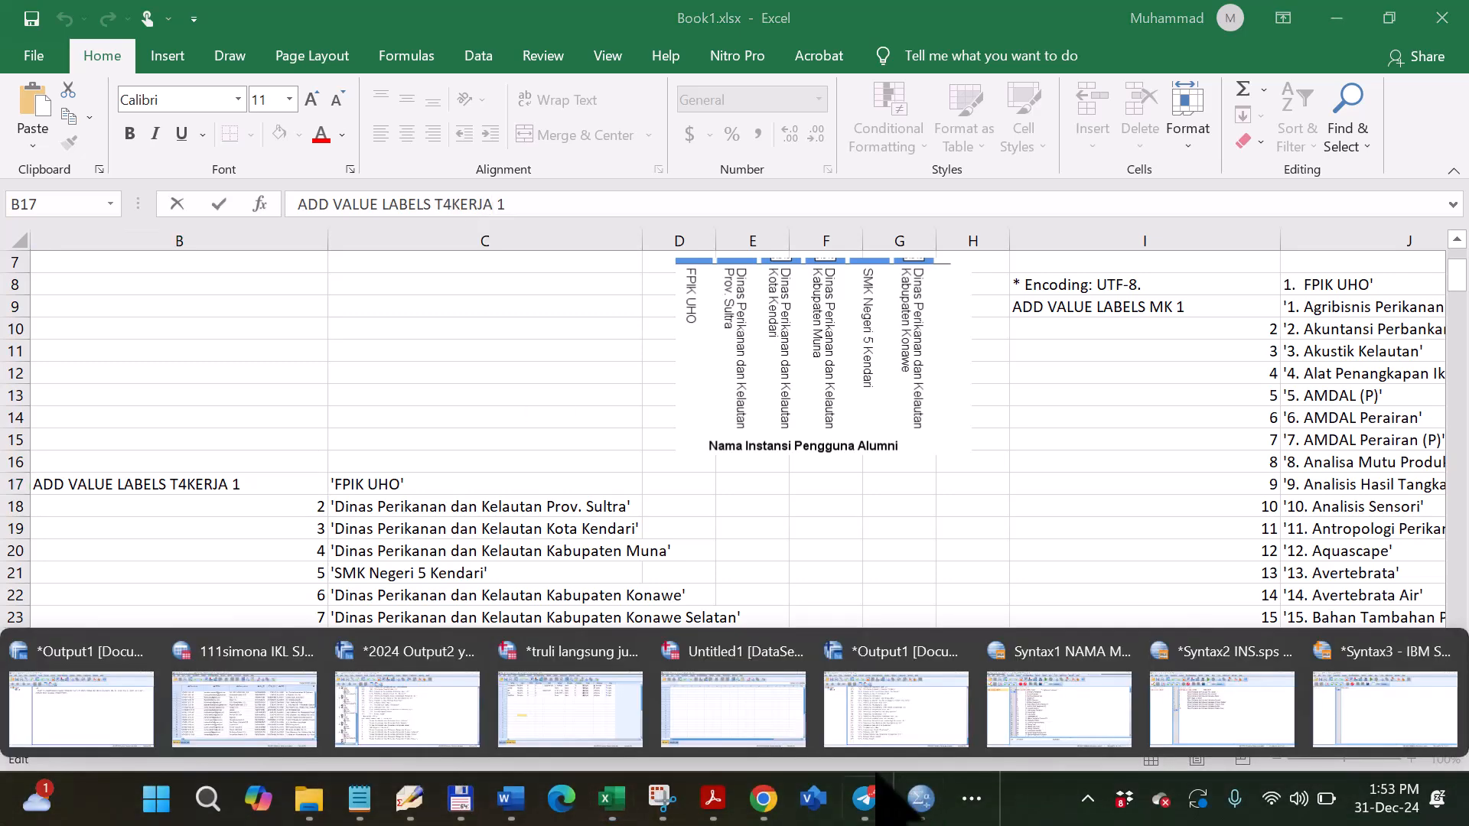
pyautogui.click(595, 654)
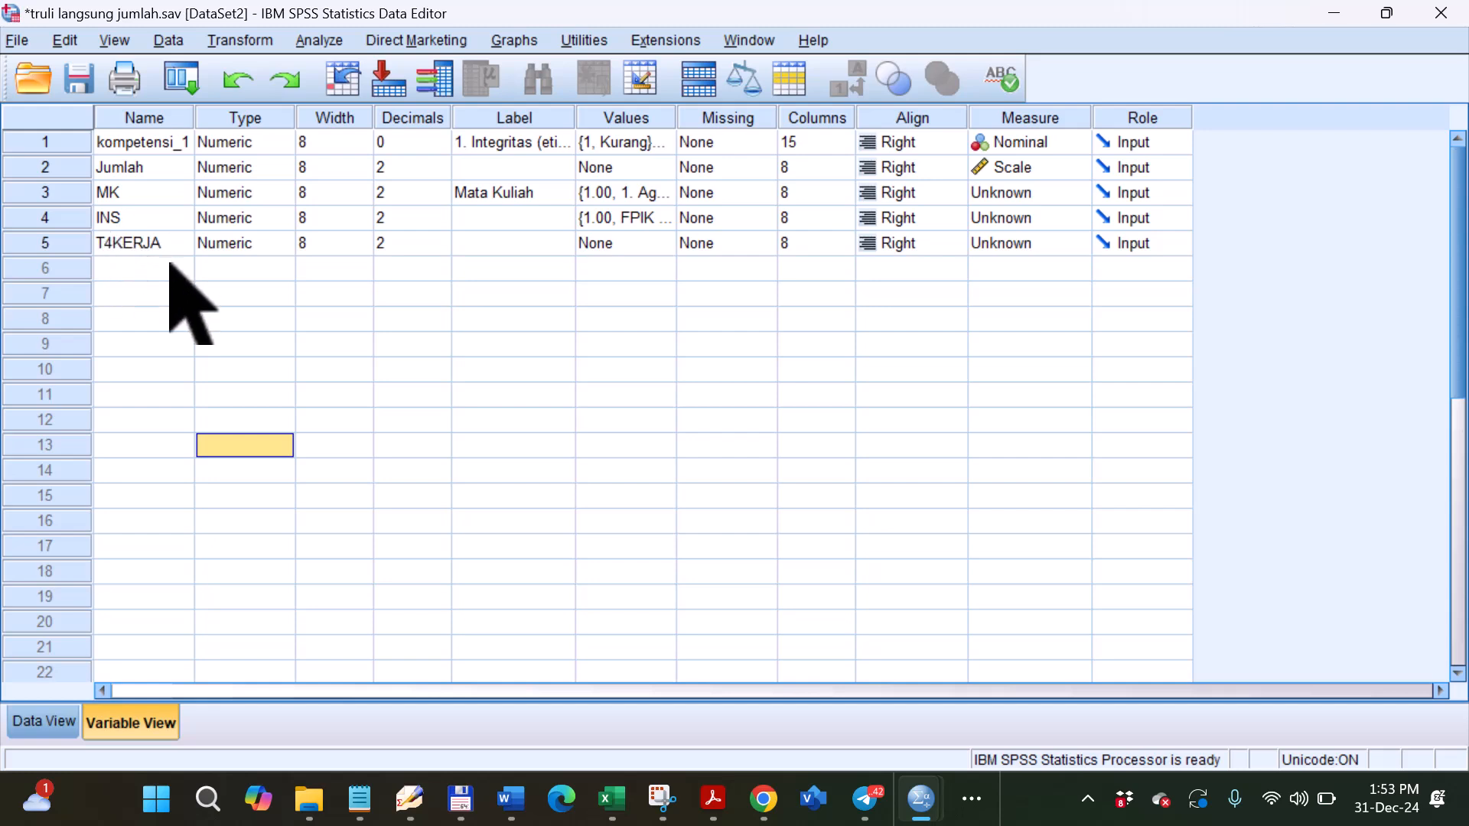
pyautogui.click(12, 43)
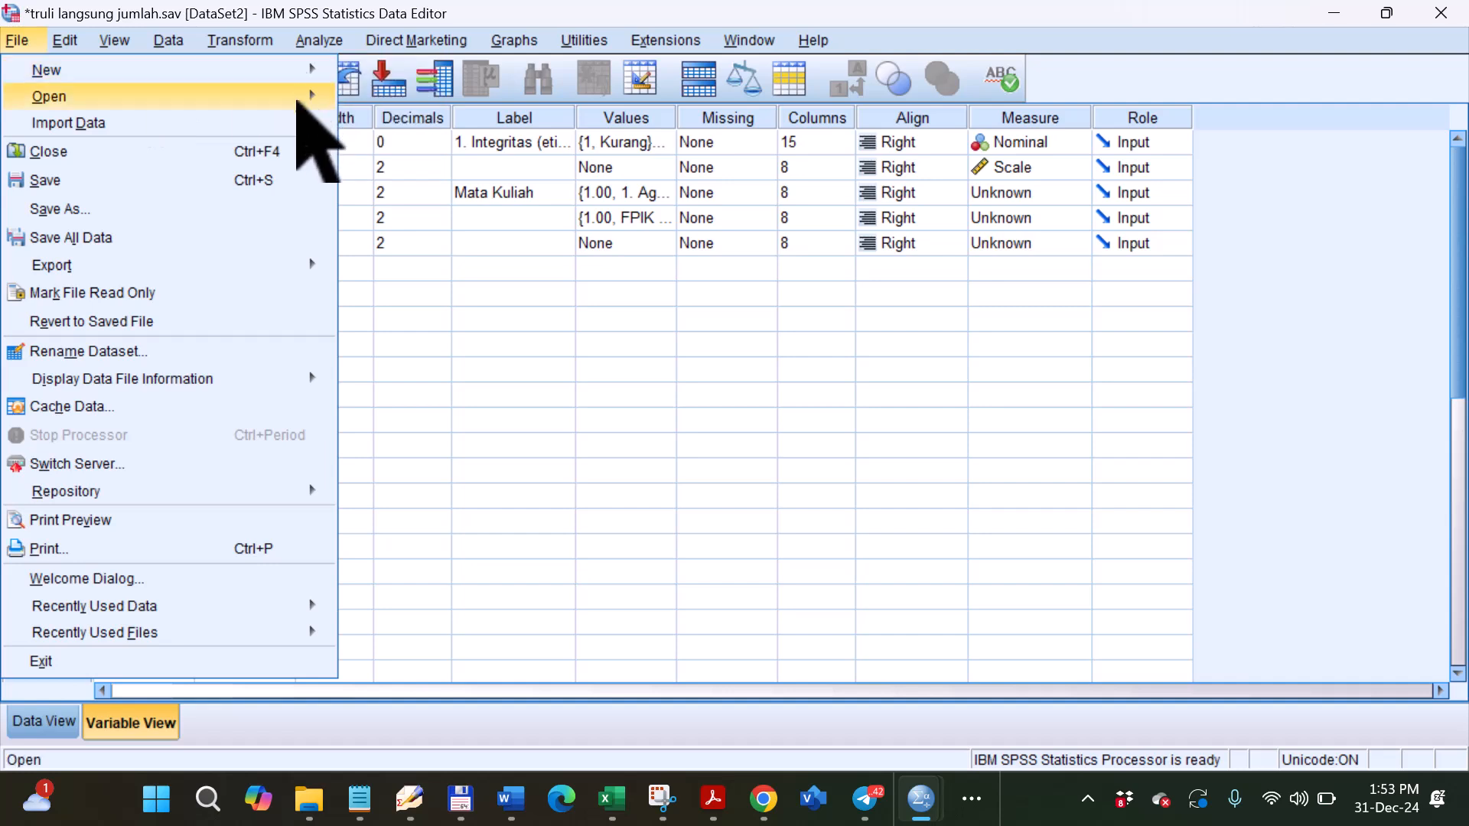
pyautogui.moveTo(293, 122)
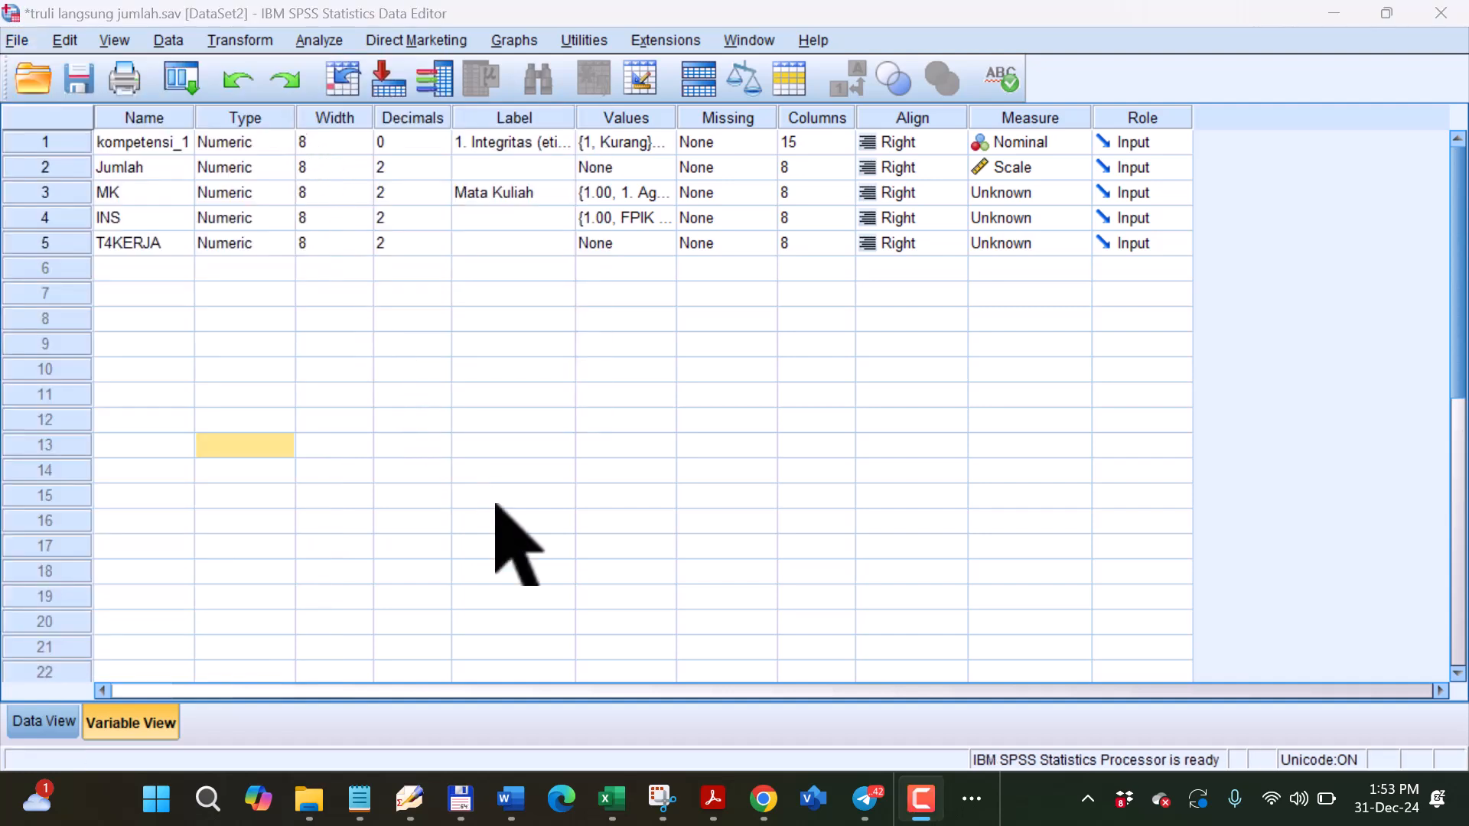
pyautogui.click(17, 41)
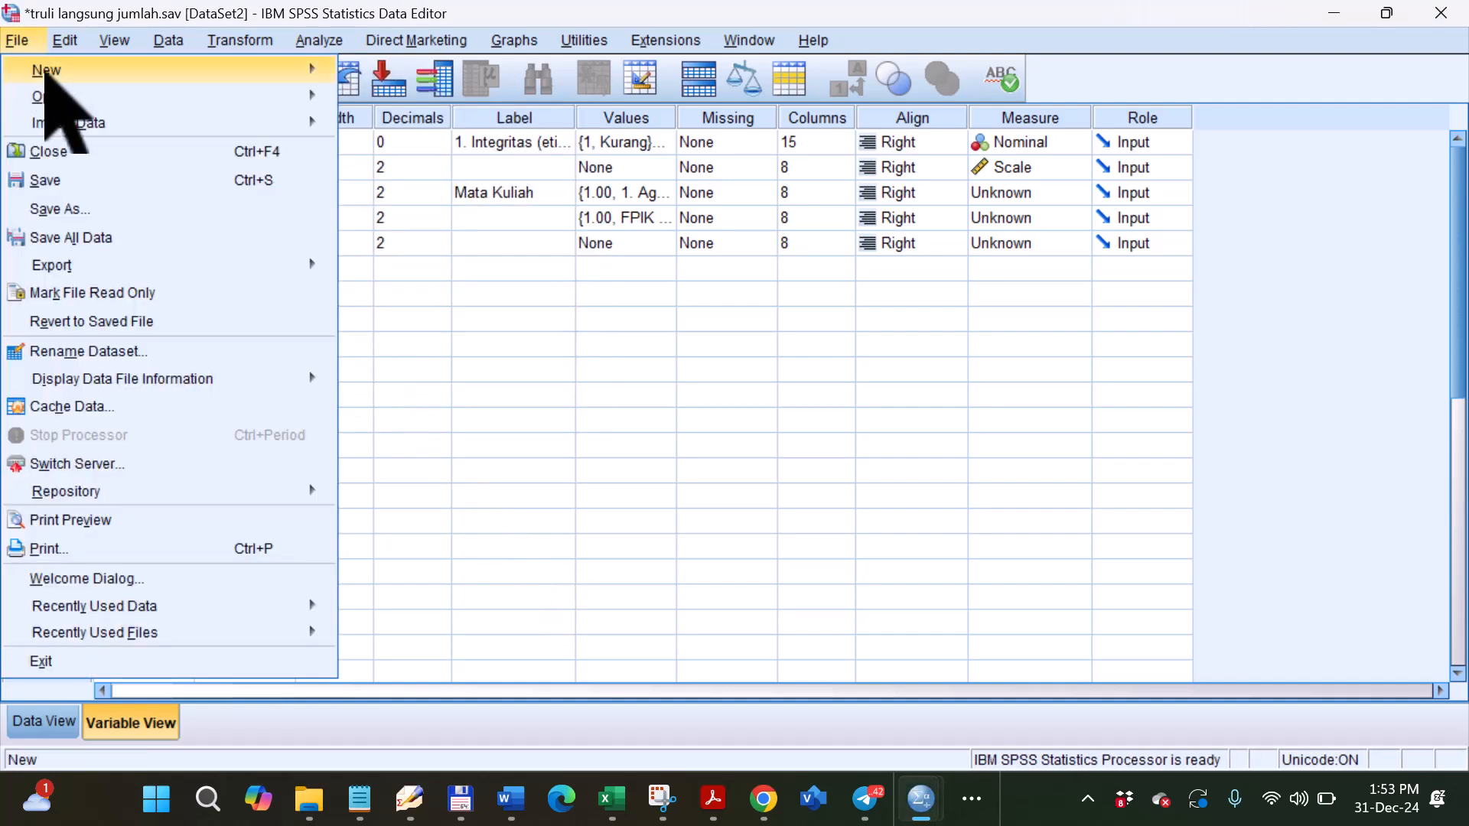
pyautogui.moveTo(238, 73)
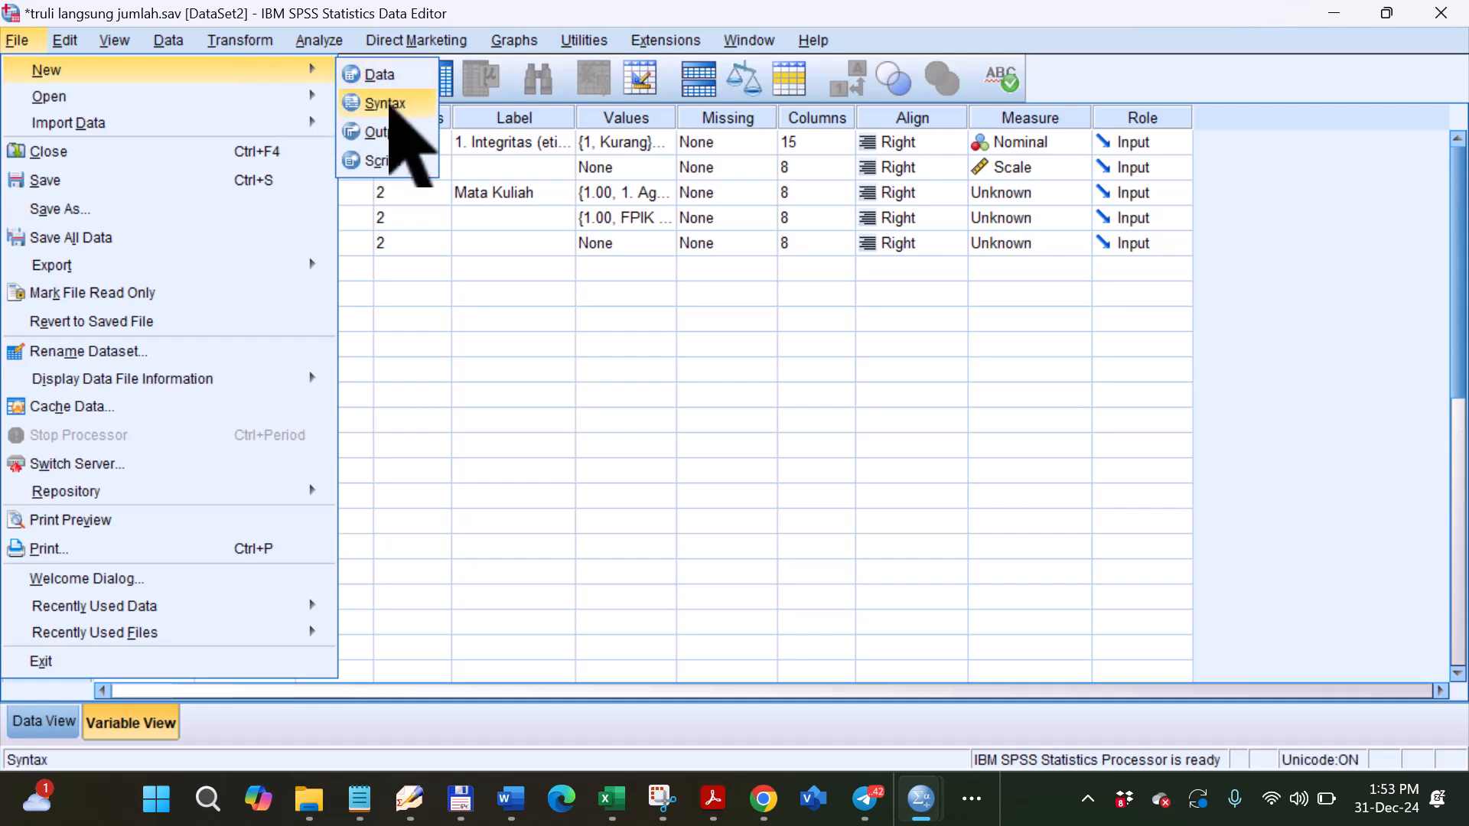
pyautogui.click(385, 103)
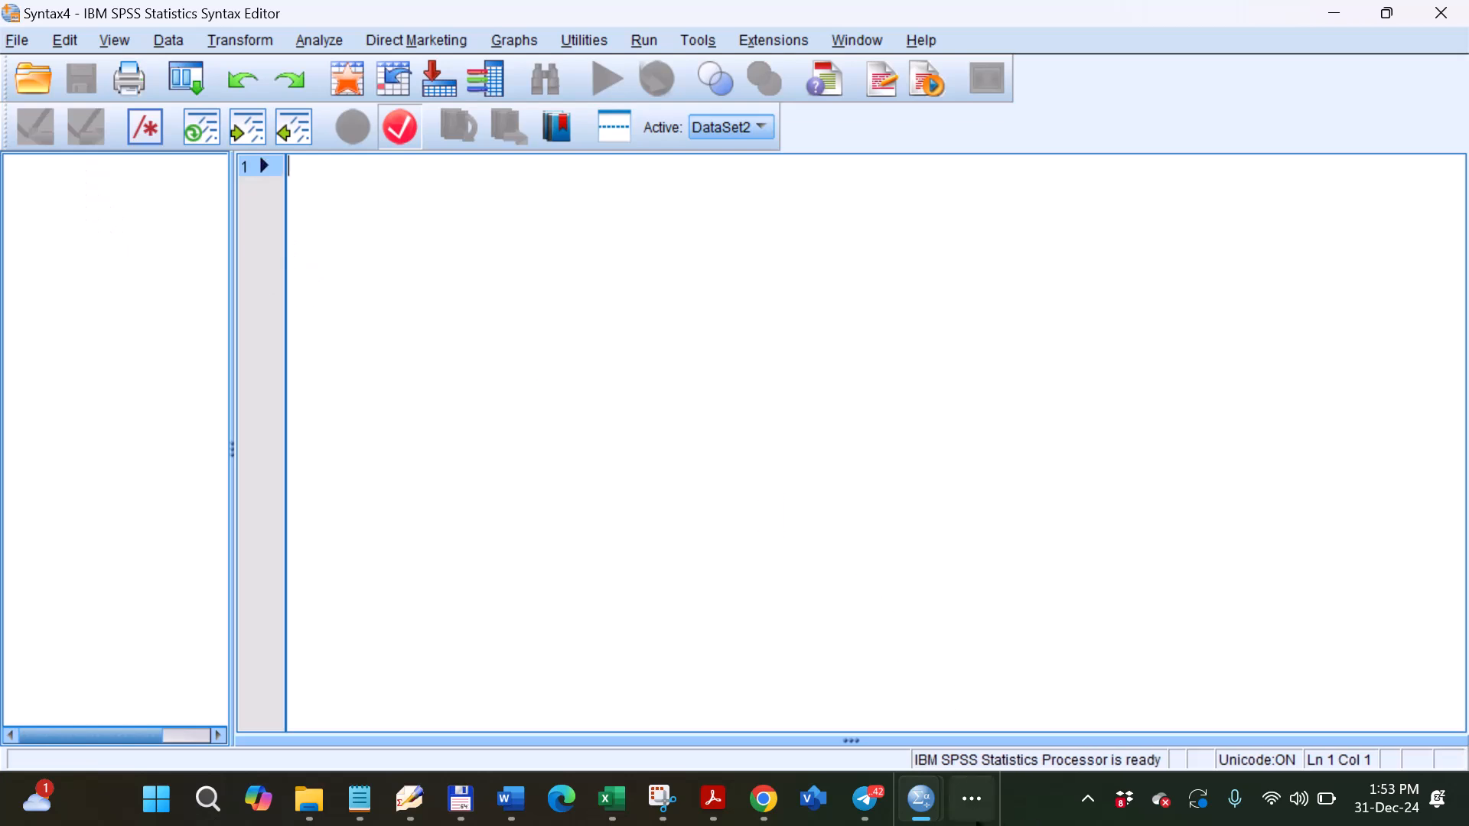
# Return to the truli langsung jumlah.sav dataset and save it with the new T4KERJA variable.
pyautogui.moveTo(925, 807)
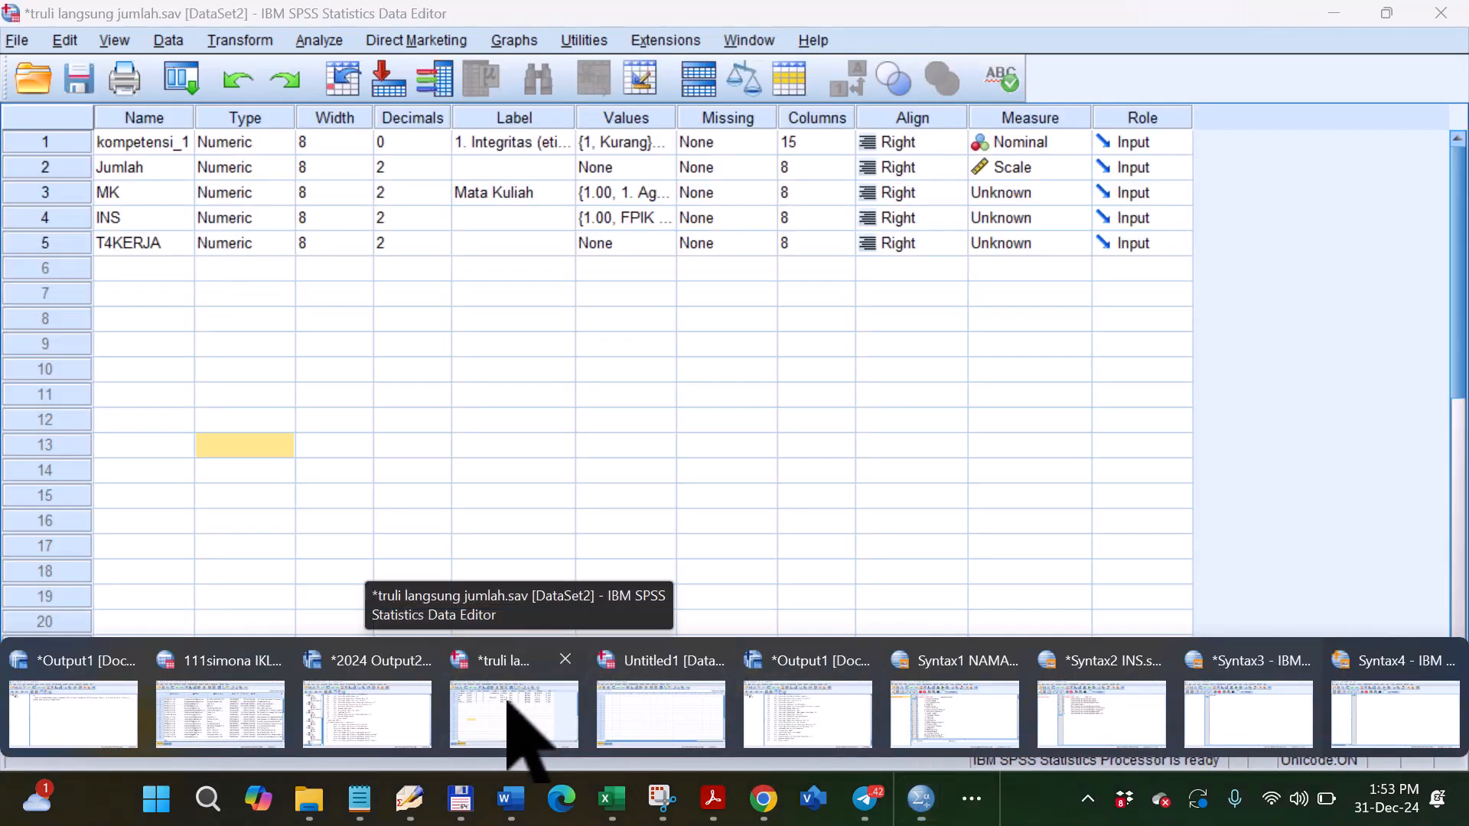
pyautogui.click(509, 704)
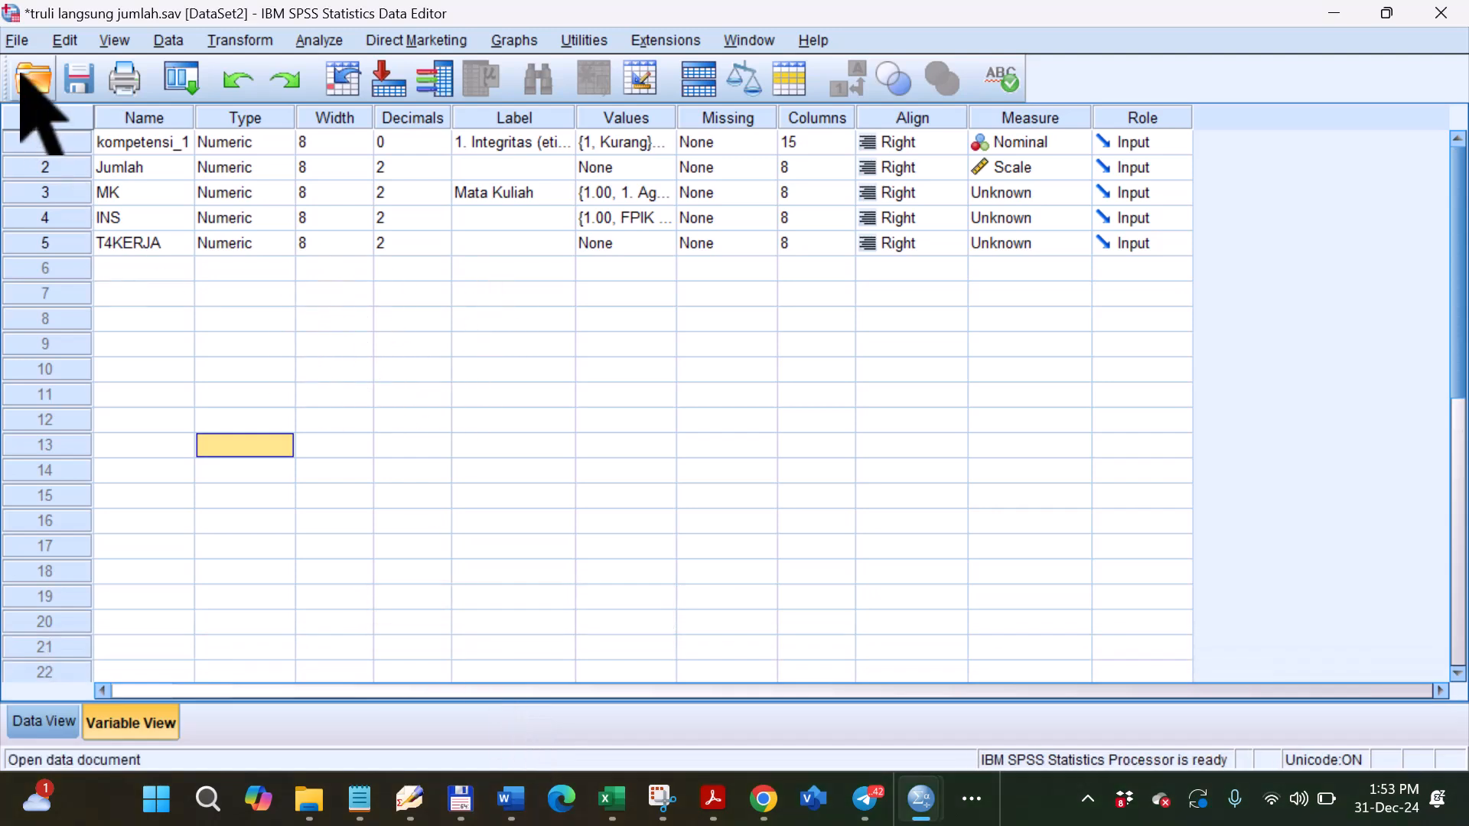
pyautogui.click(68, 80)
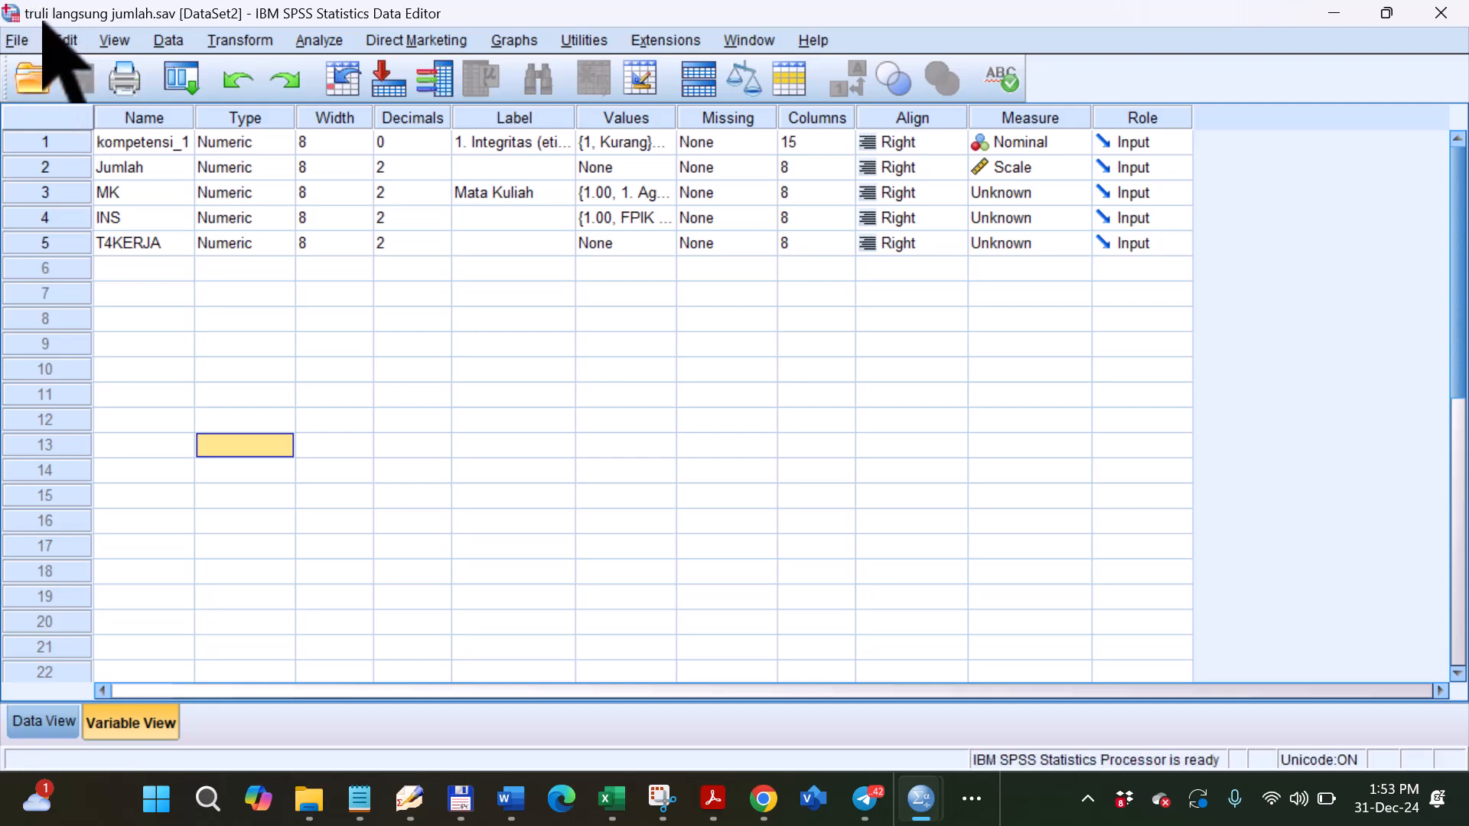
# Copy the T4KERJA label block in cells B17:C26 of Book1.xlsx in Excel and paste it into the empty Syntax4 file in SPSS.
pyautogui.moveTo(914, 807)
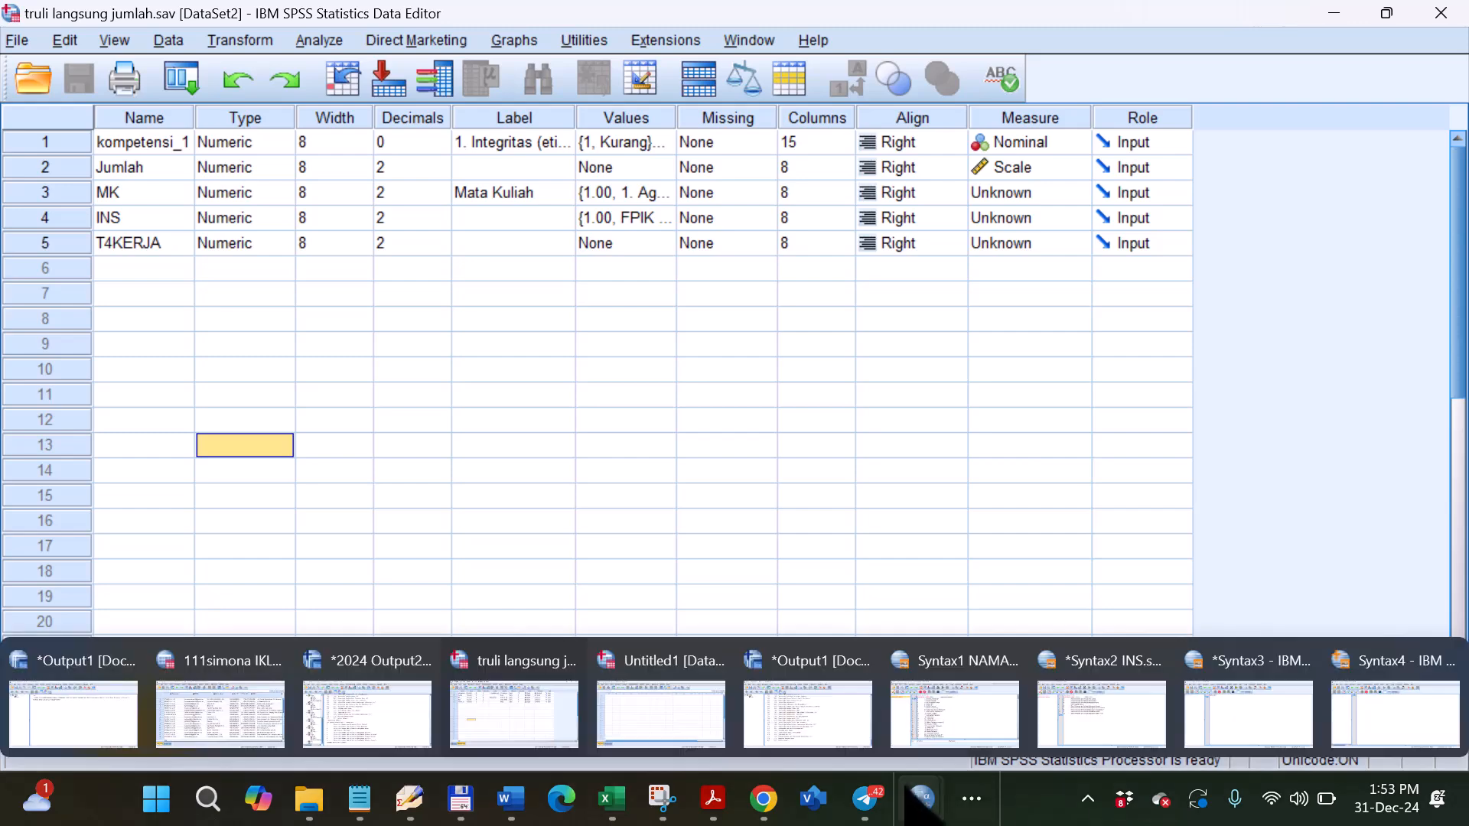
pyautogui.click(1381, 728)
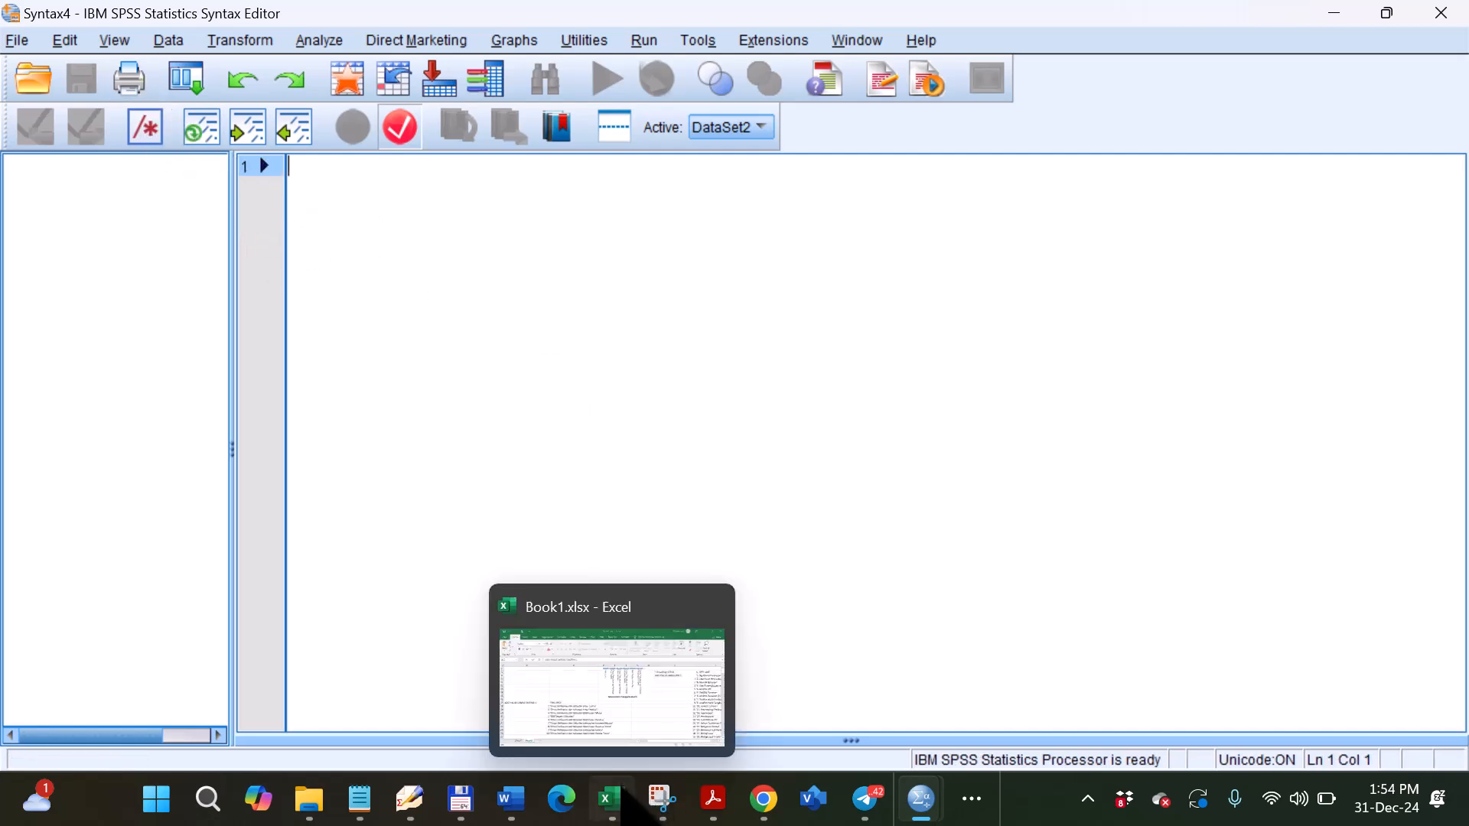
pyautogui.click(617, 796)
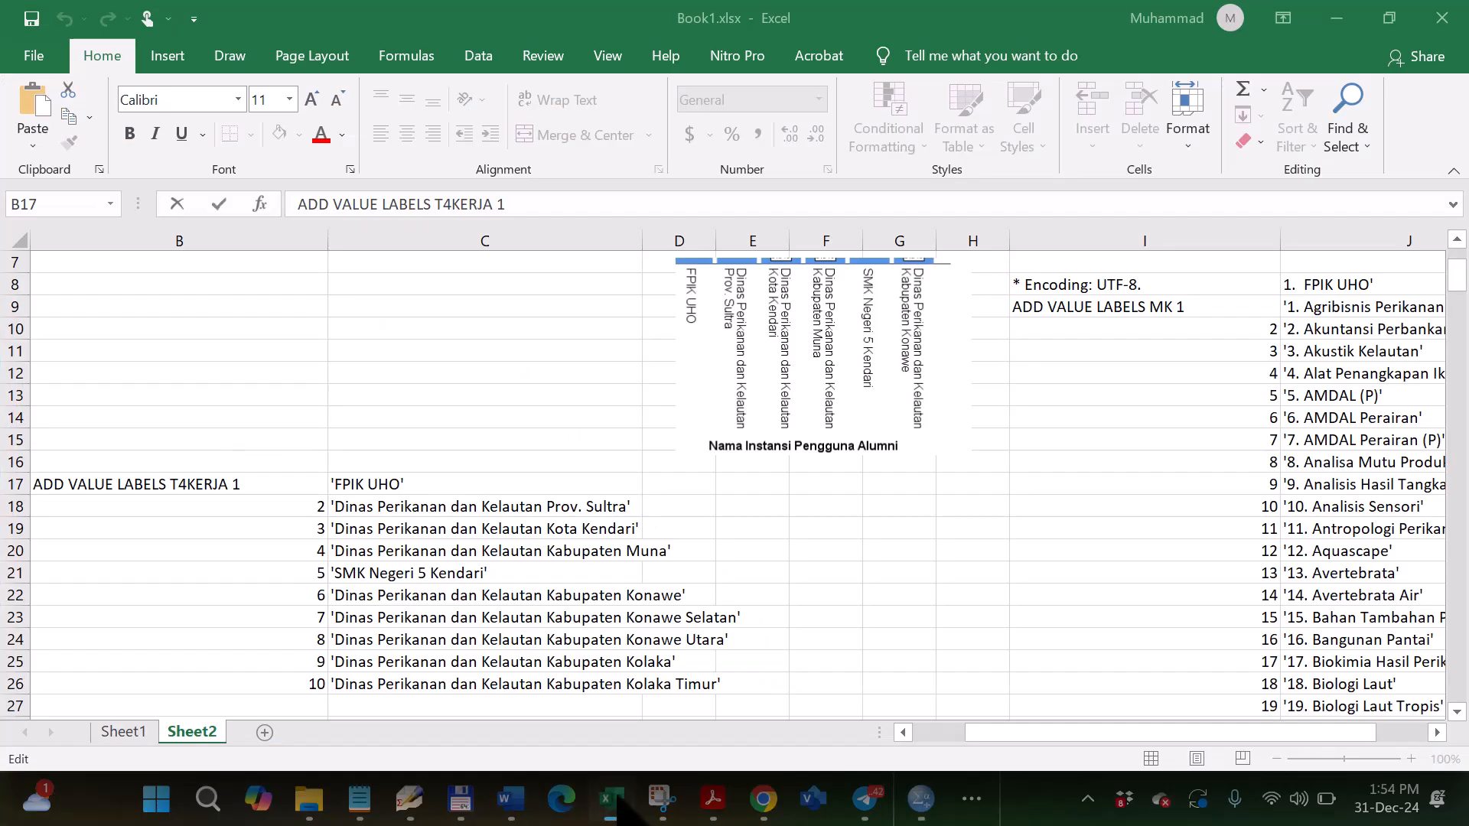
pyautogui.click(192, 552)
pyautogui.moveTo(158, 485); pyautogui.dragTo(535, 682)
pyautogui.click(68, 117)
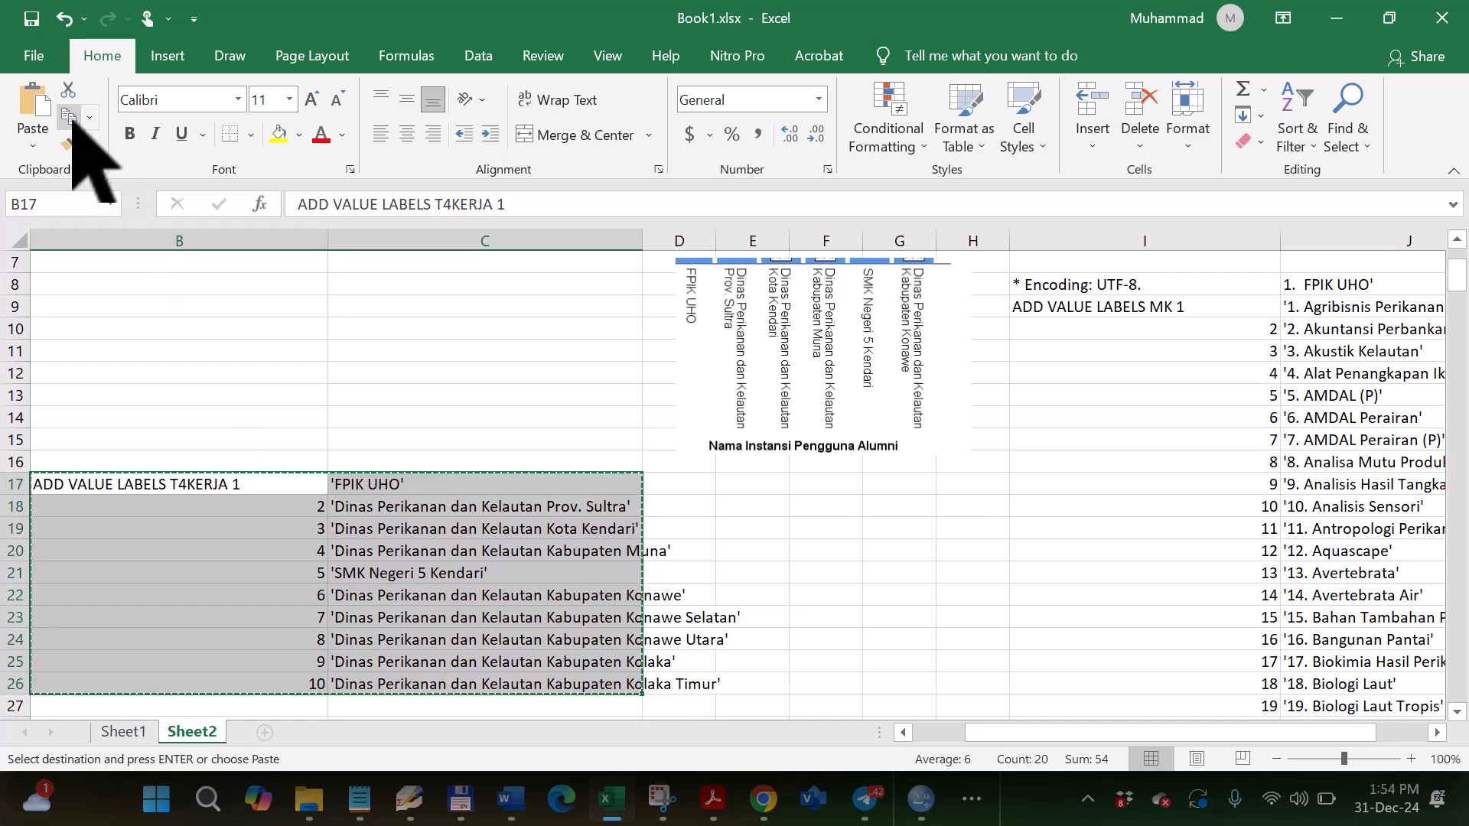
pyautogui.click(926, 795)
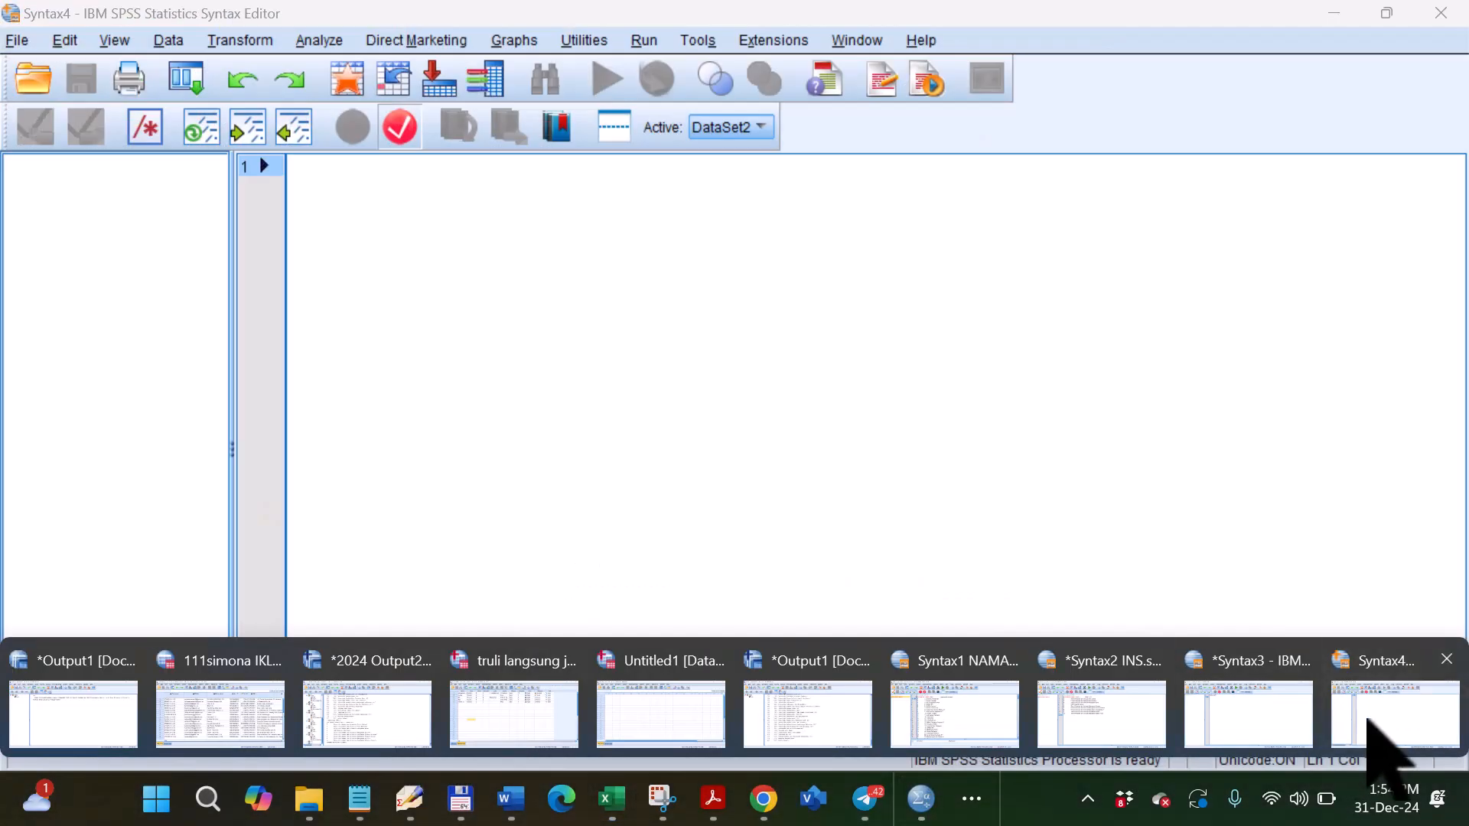
pyautogui.click(1369, 723)
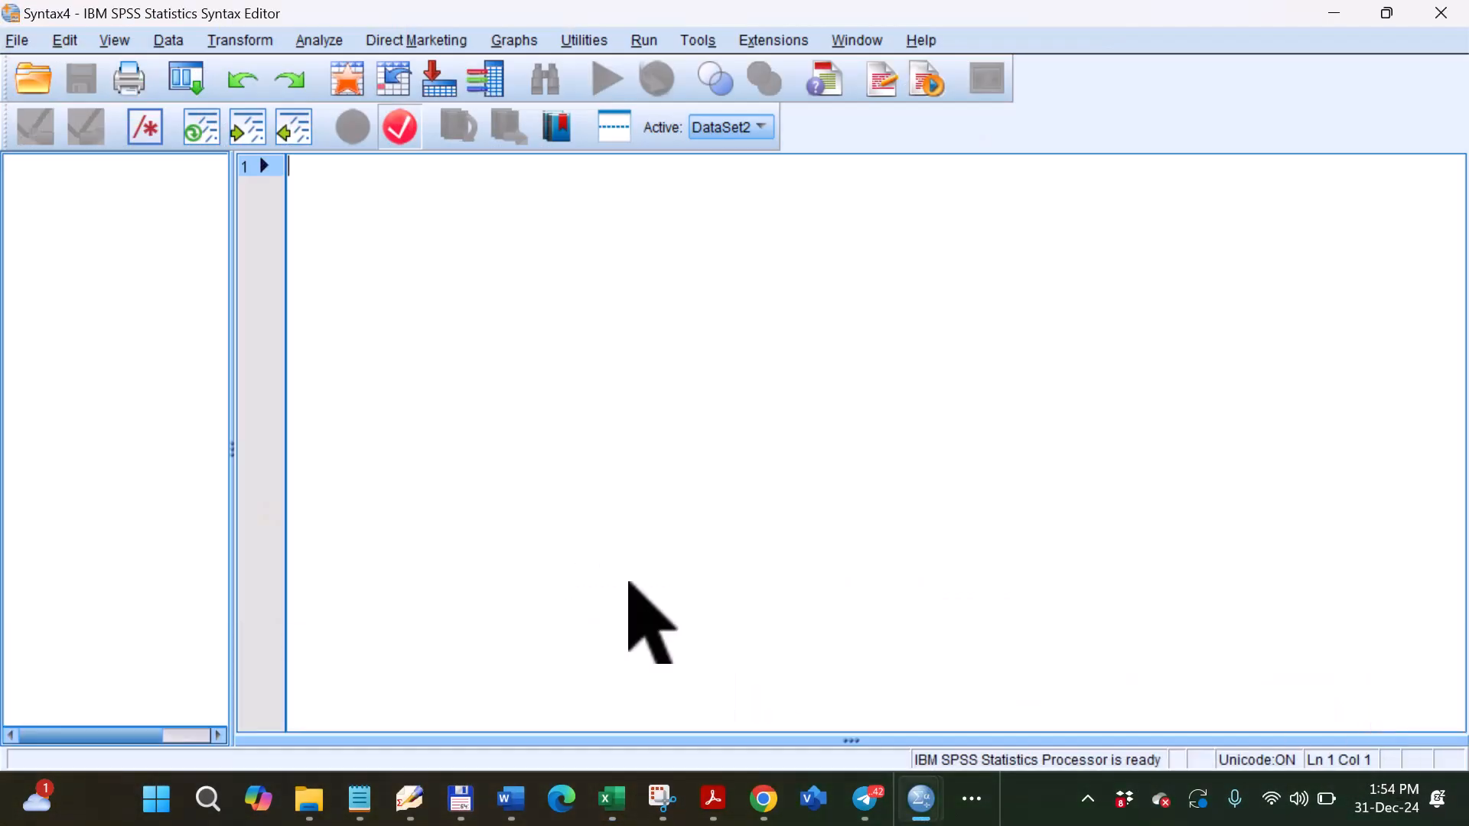
pyautogui.rightClick(294, 174)
pyautogui.click(336, 243)
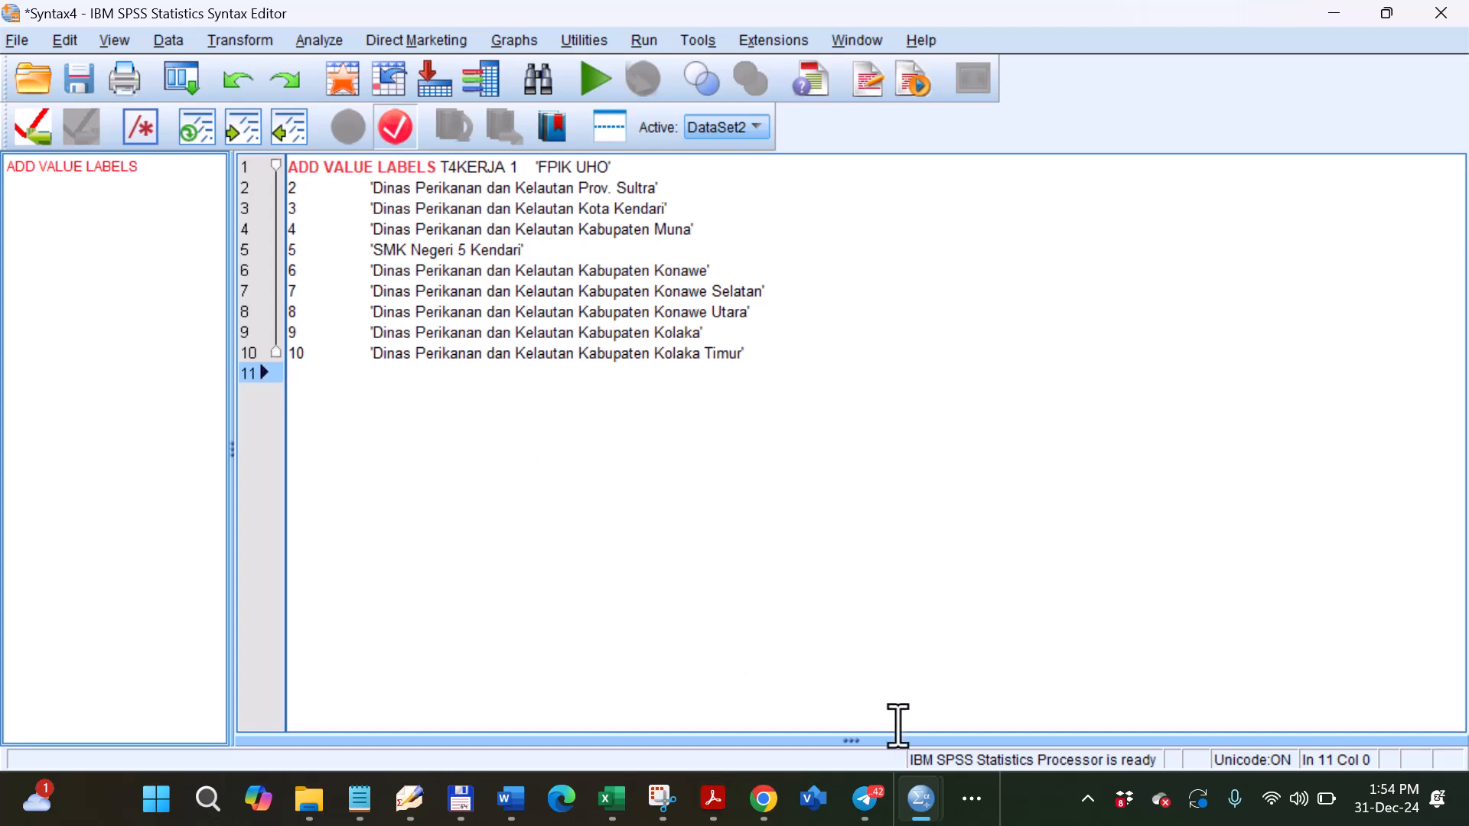
# Save the pasted syntax as Syntax T4 Kerja in the 11 spss isk 2024 folder.
pyautogui.click(16, 41)
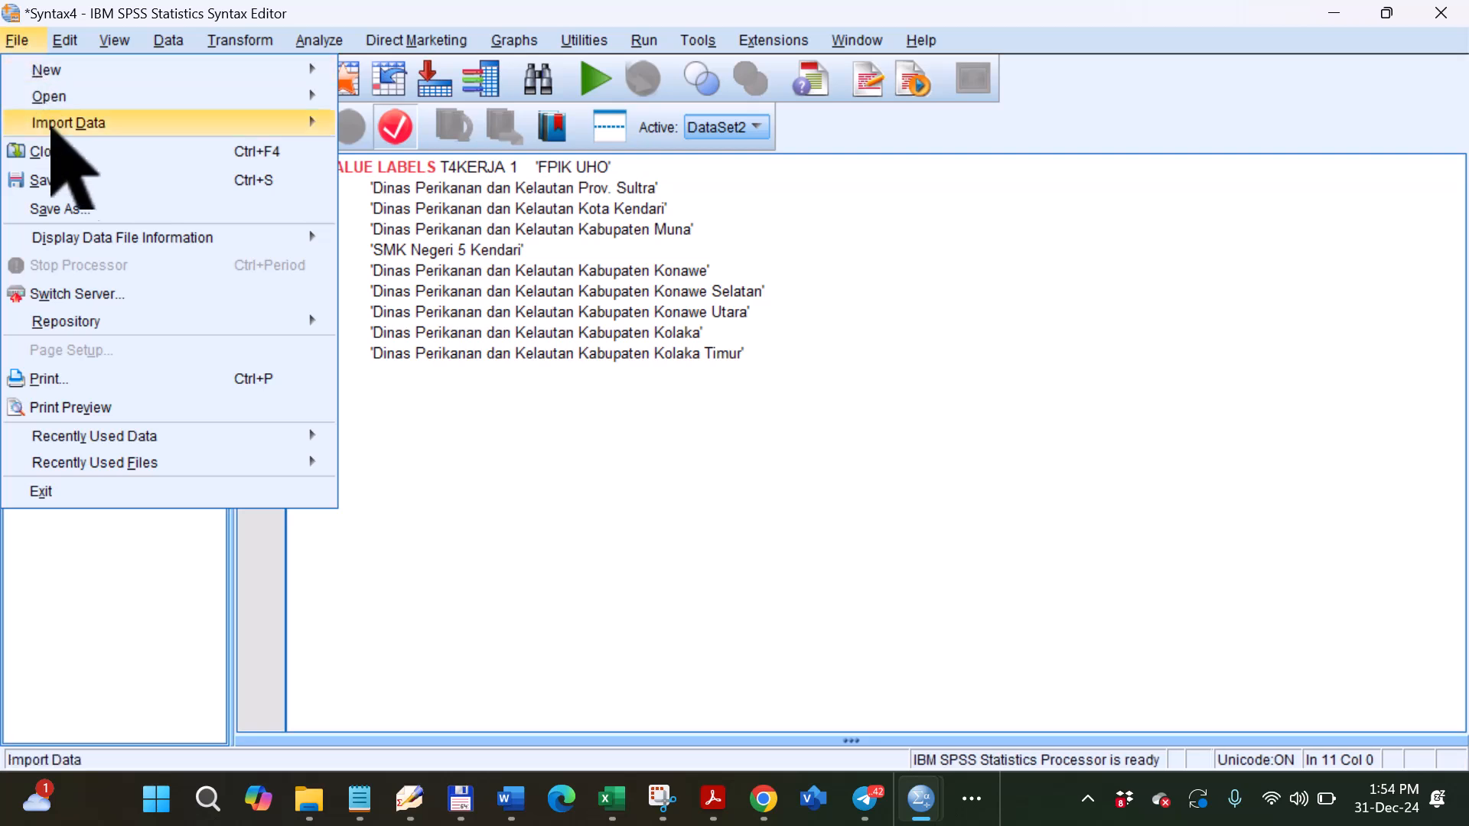
pyautogui.click(73, 206)
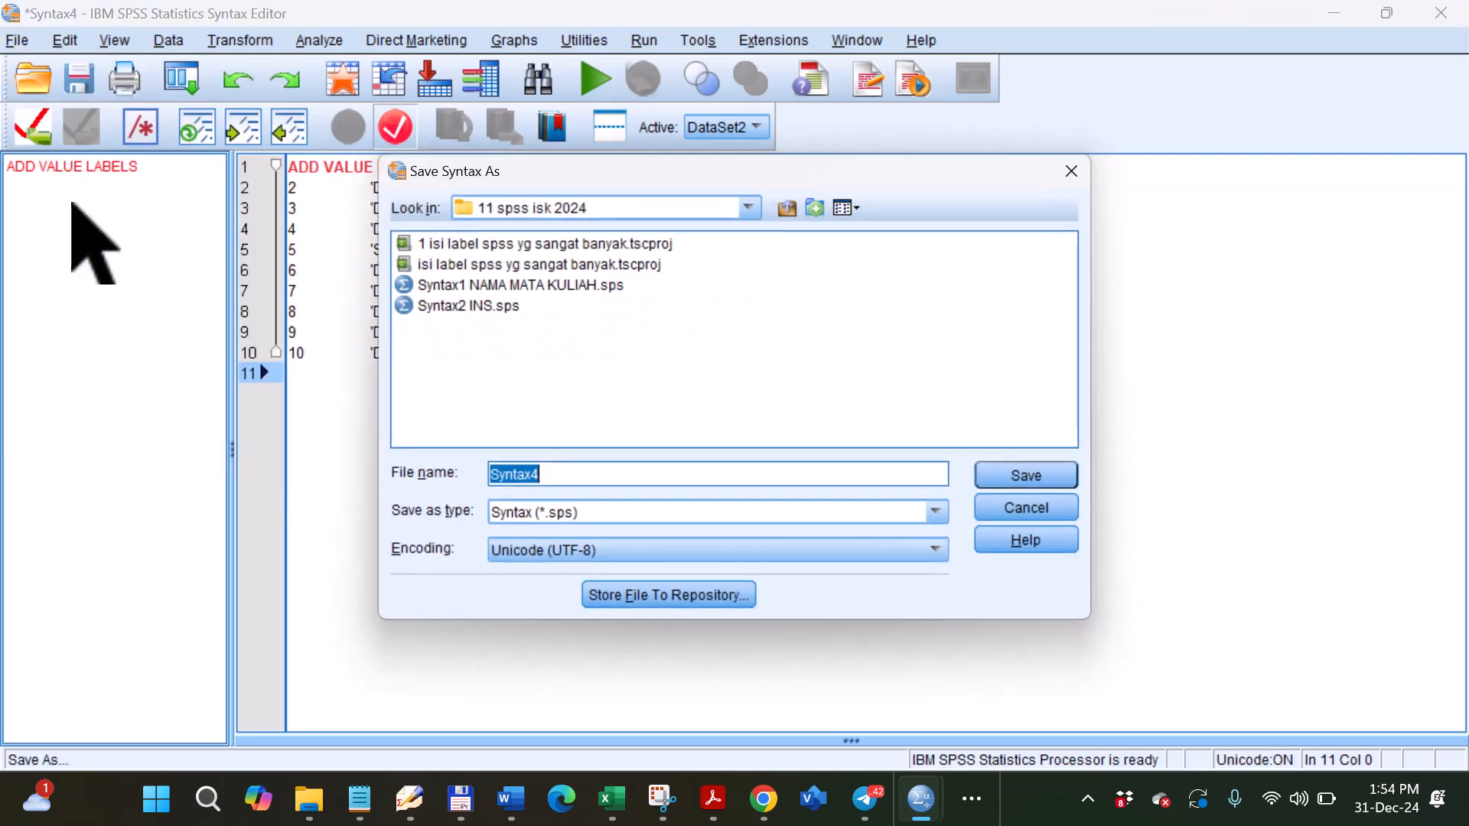
pyautogui.click(547, 485)
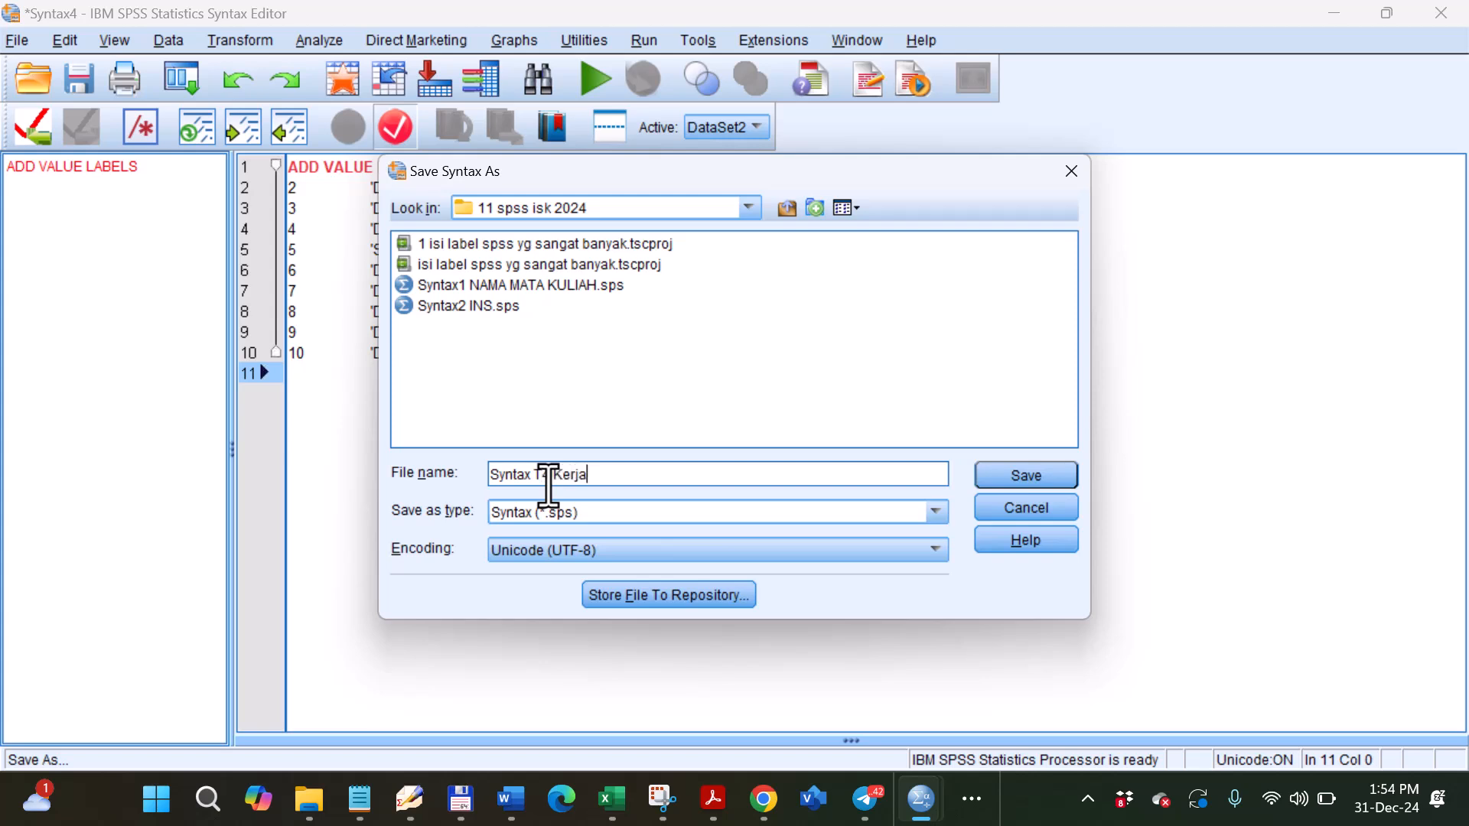
pyautogui.click(1003, 483)
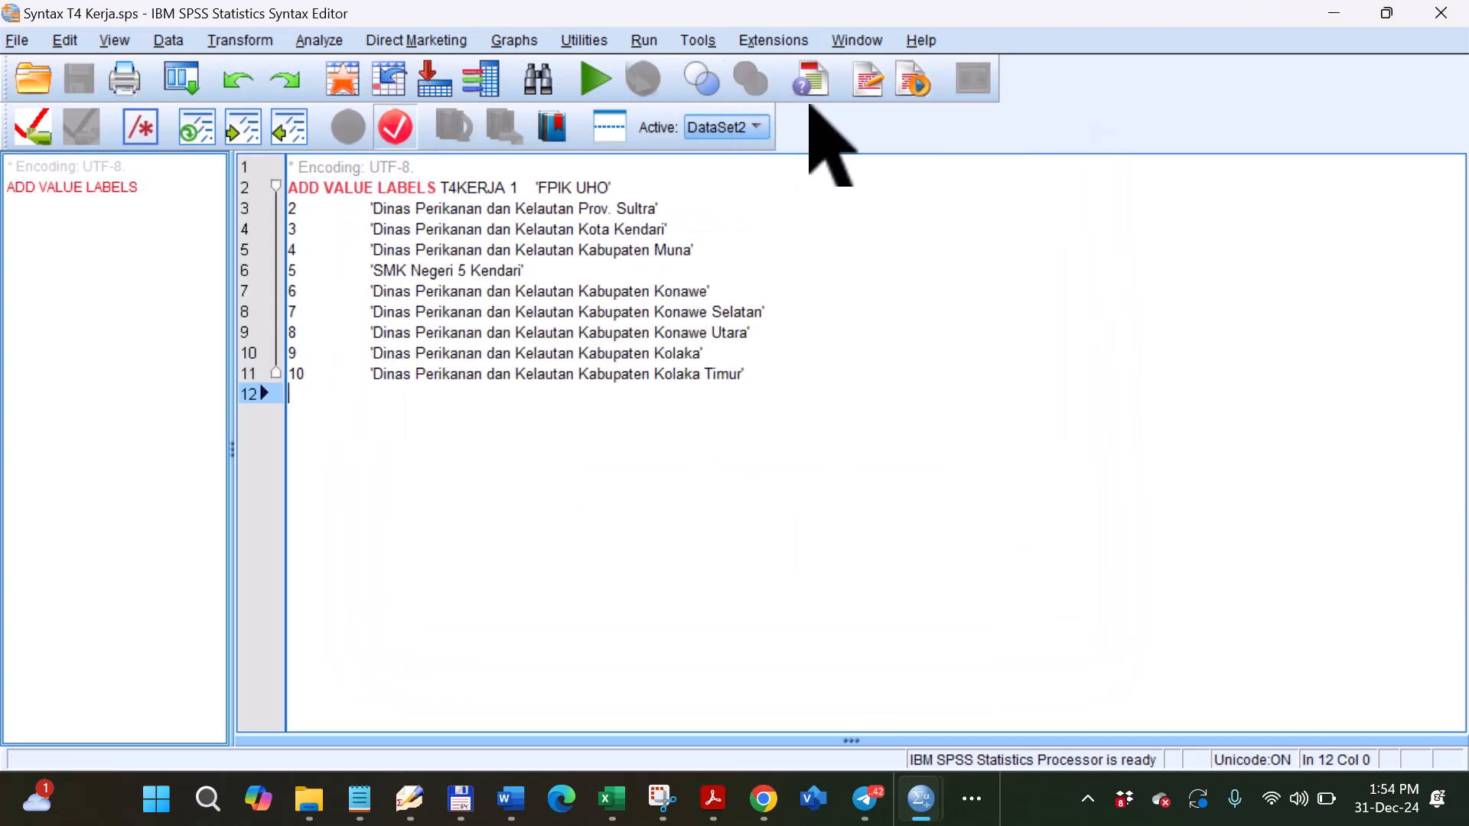
# Run the entire T4KERJA value-label syntax and return to the truli langsung jumlah.sav dataset.
pyautogui.click(647, 40)
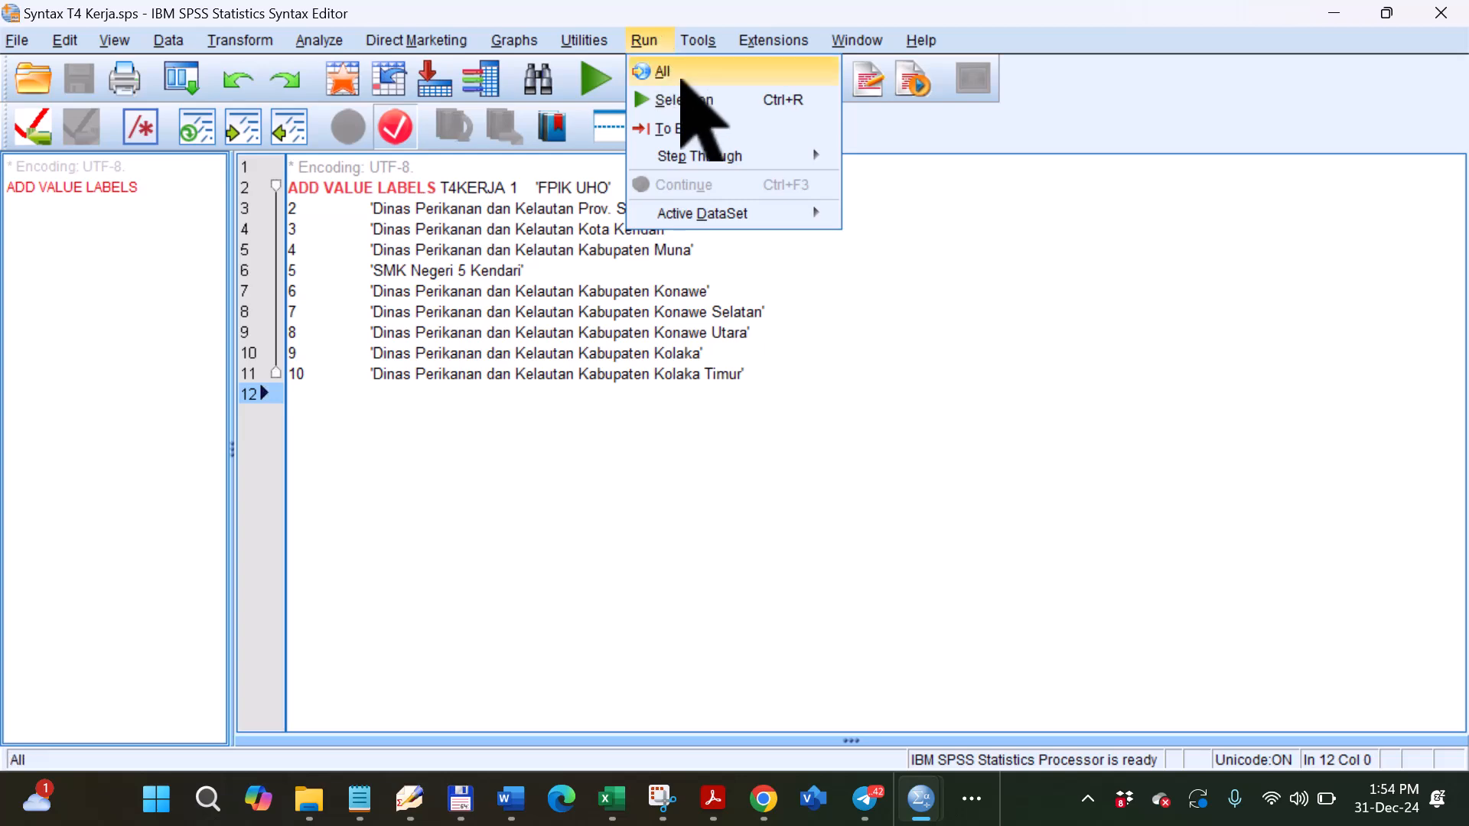
pyautogui.click(667, 71)
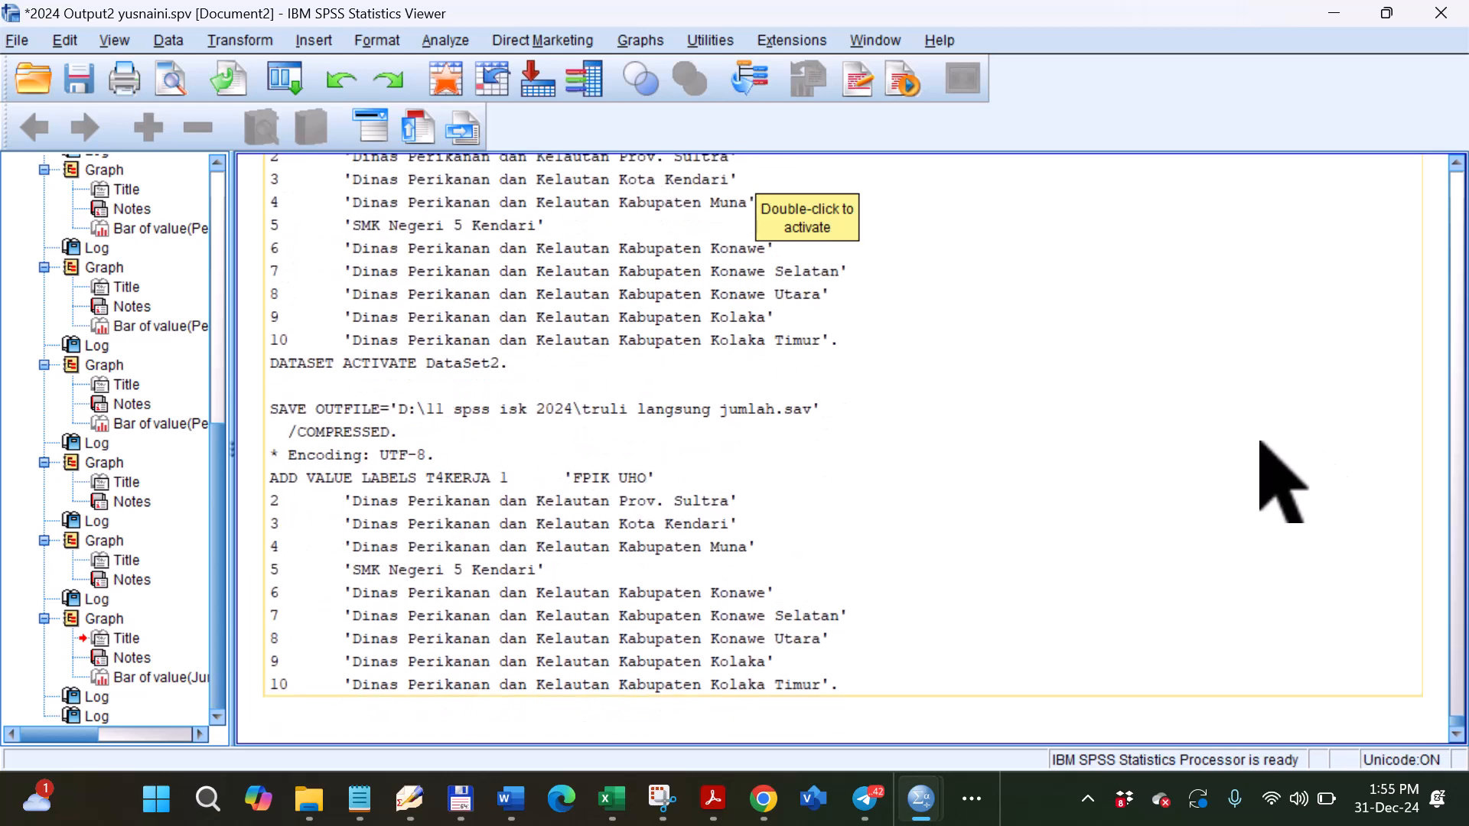
pyautogui.moveTo(918, 795)
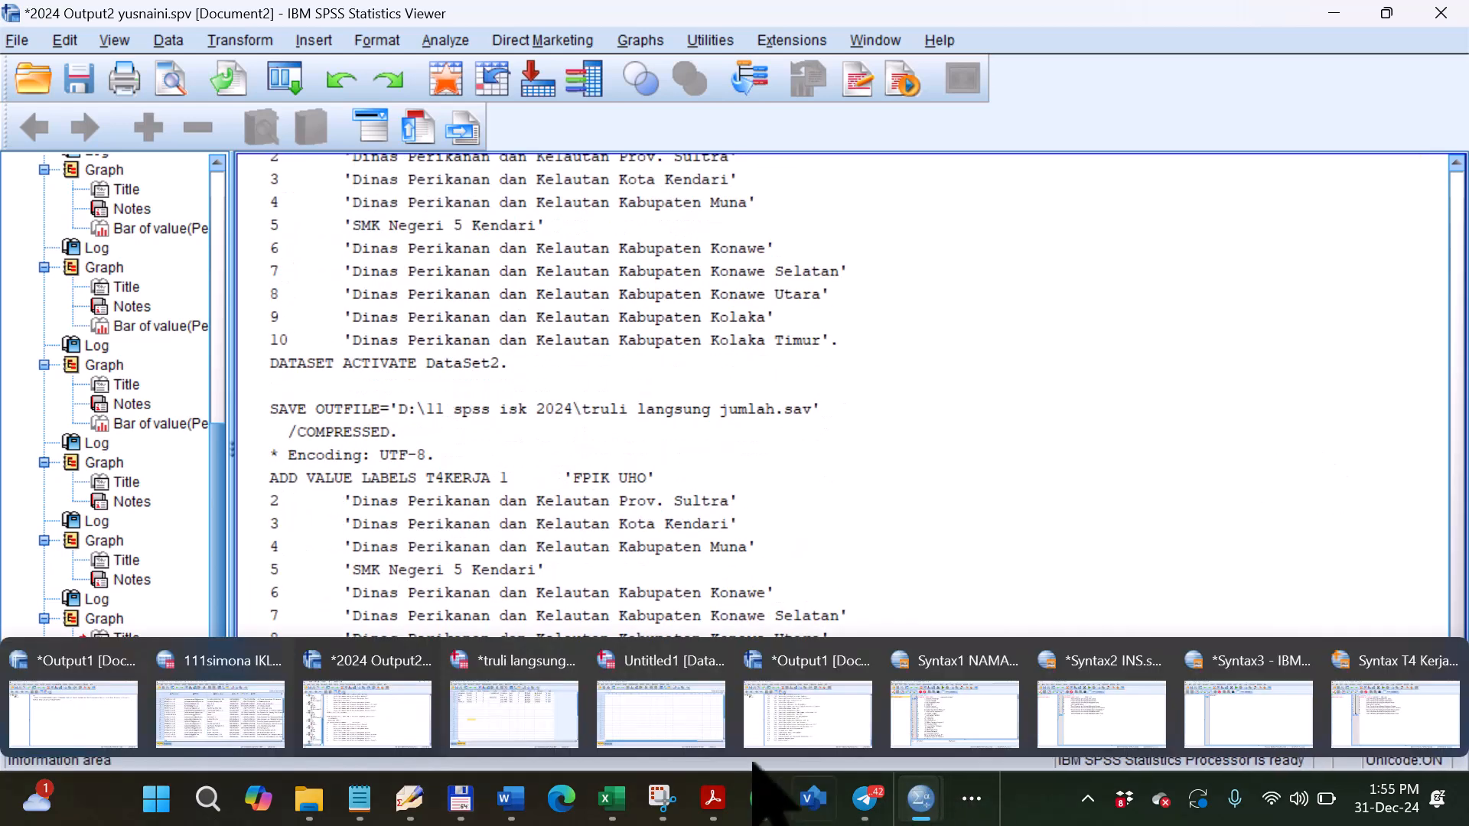
pyautogui.click(535, 707)
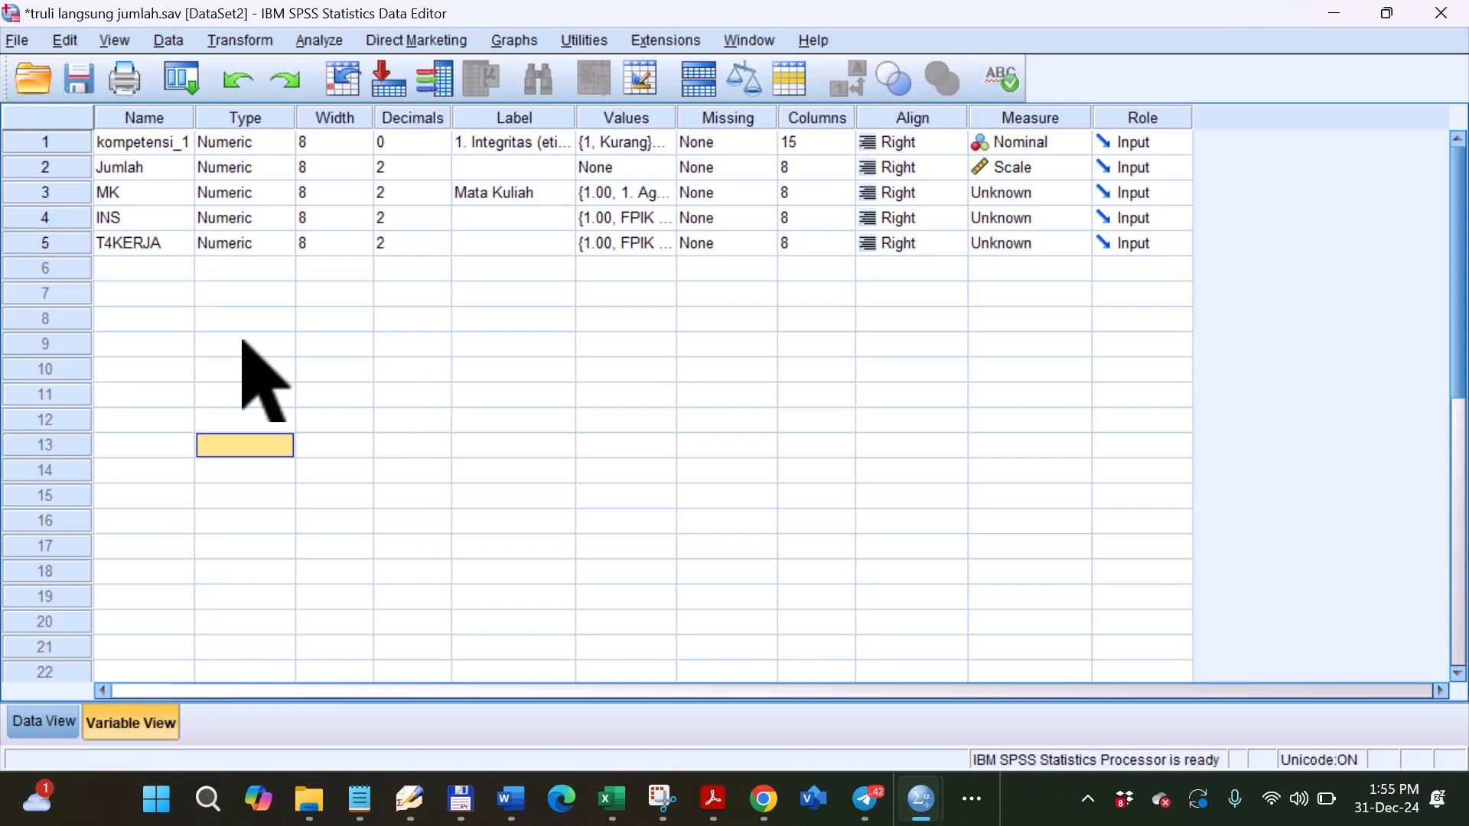
# Open the T4KERJA variable's value labels, check the whole list and close it.
pyautogui.click(112, 245)
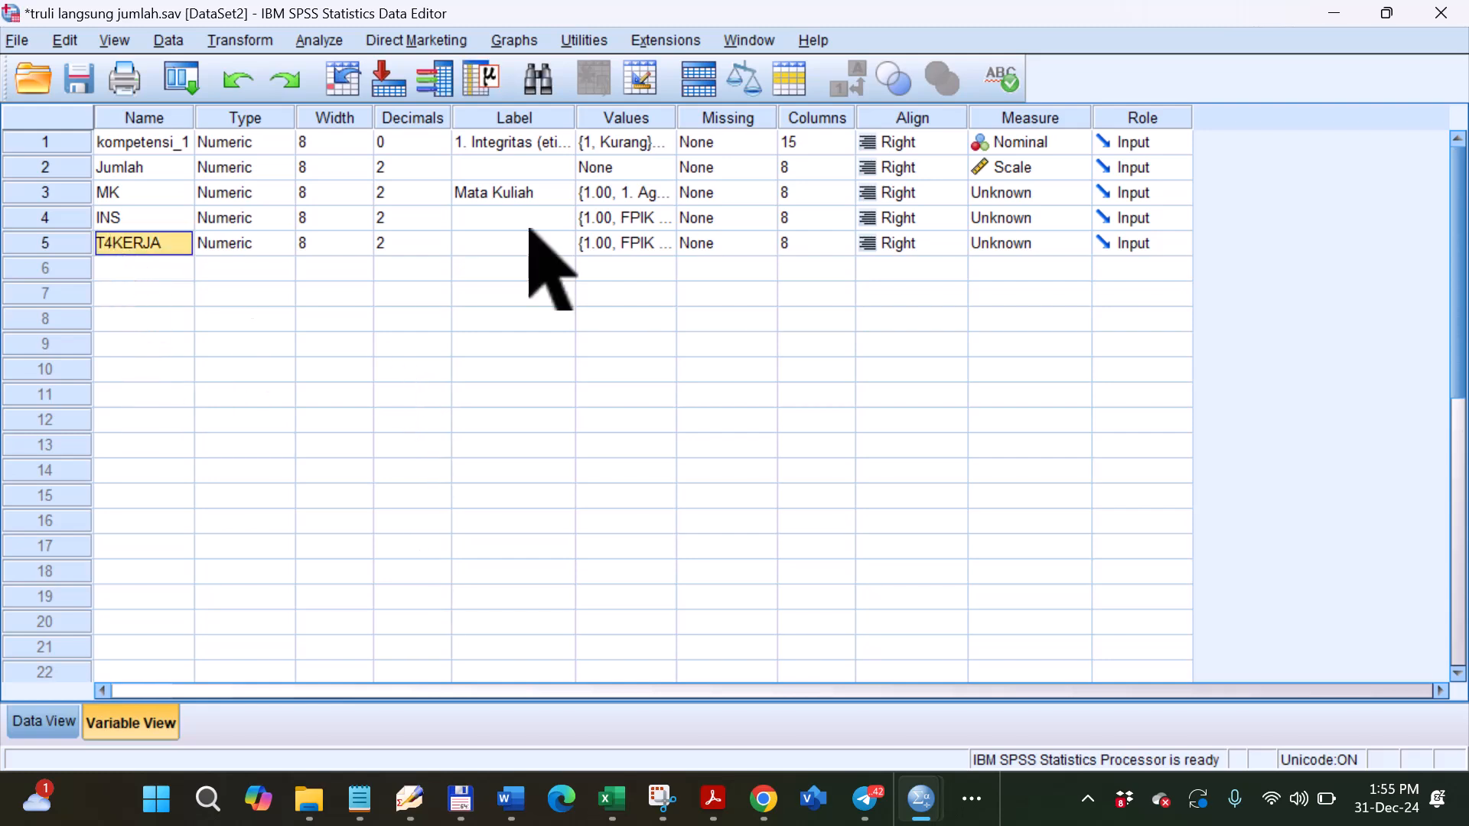
pyautogui.doubleClick(660, 242)
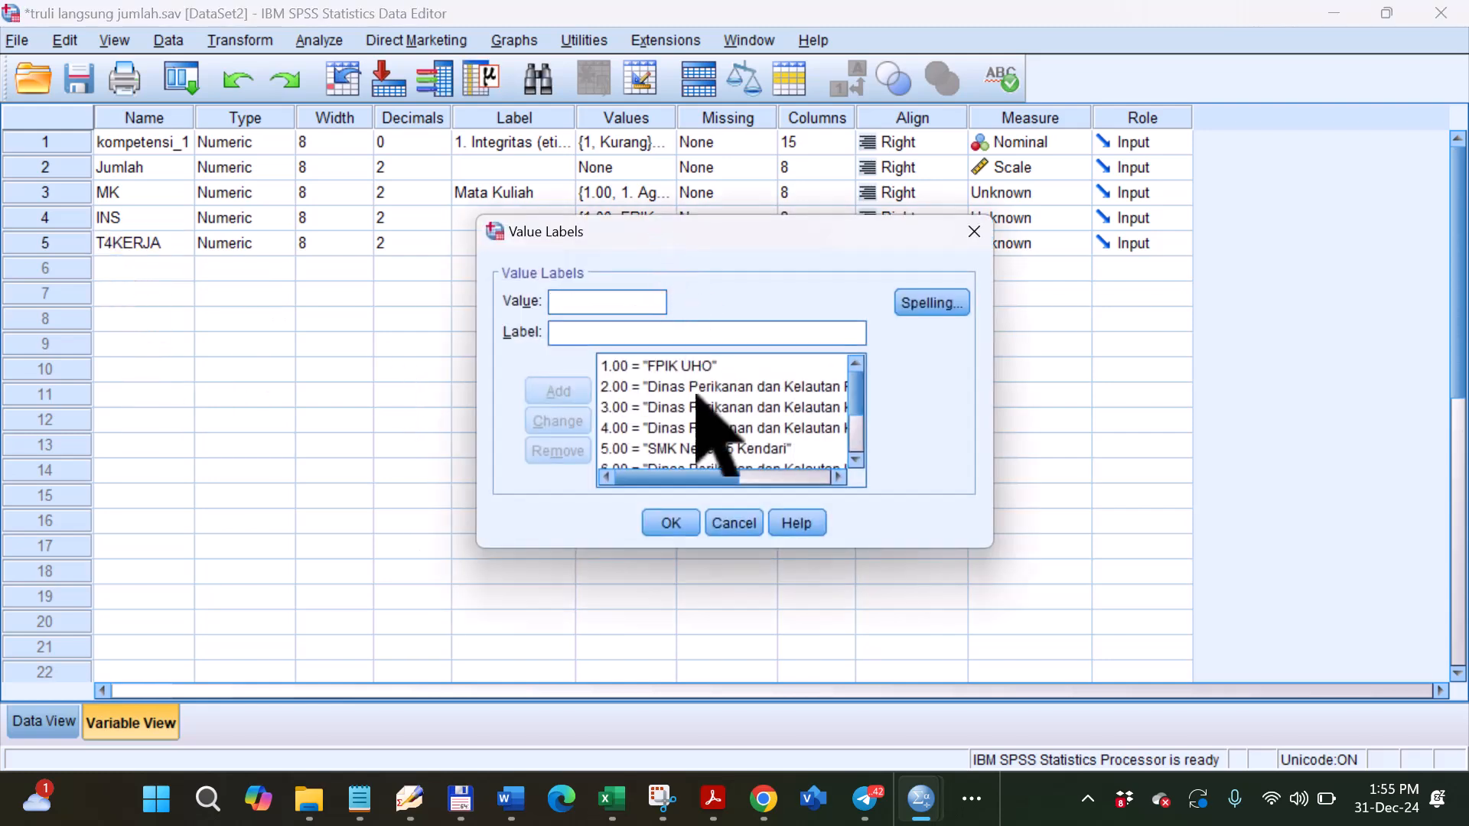
pyautogui.scroll(-1, 856, 406)
pyautogui.scroll(-1, 859, 419)
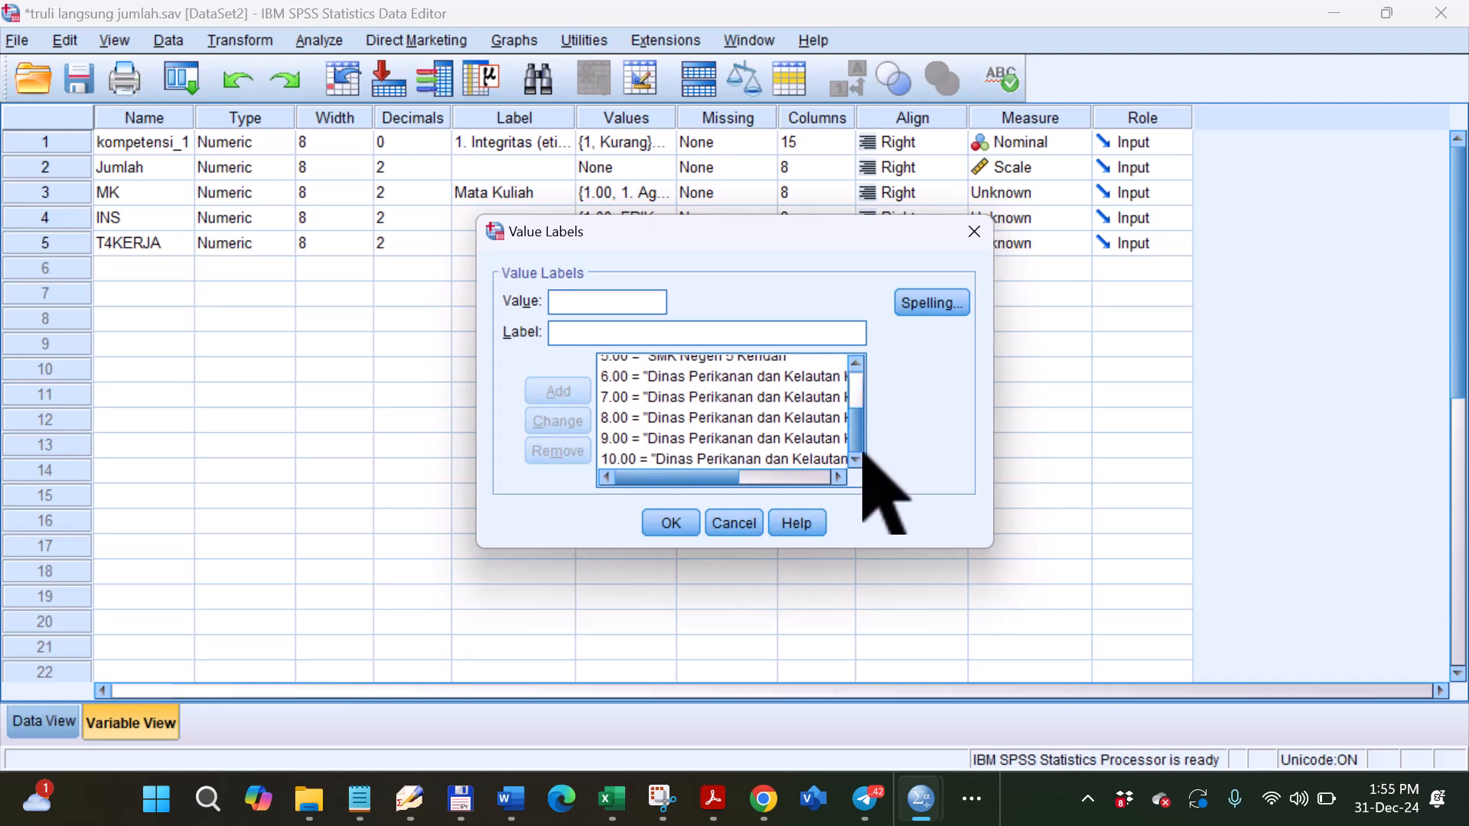
pyautogui.click(677, 523)
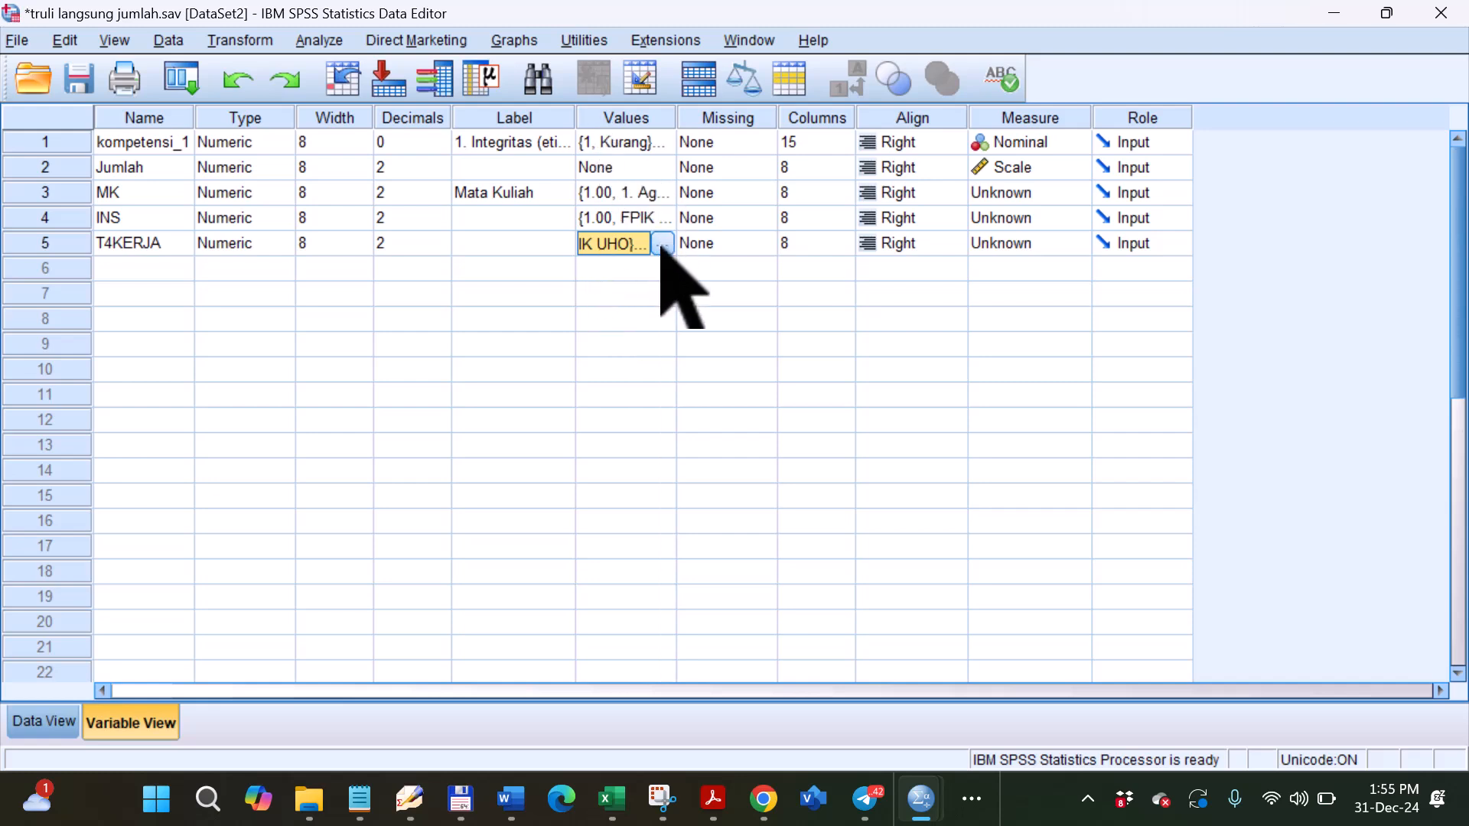
# Open the MK variable's value labels, look through the list to its end and close it without changes.
pyautogui.click(663, 193)
pyautogui.click(663, 192)
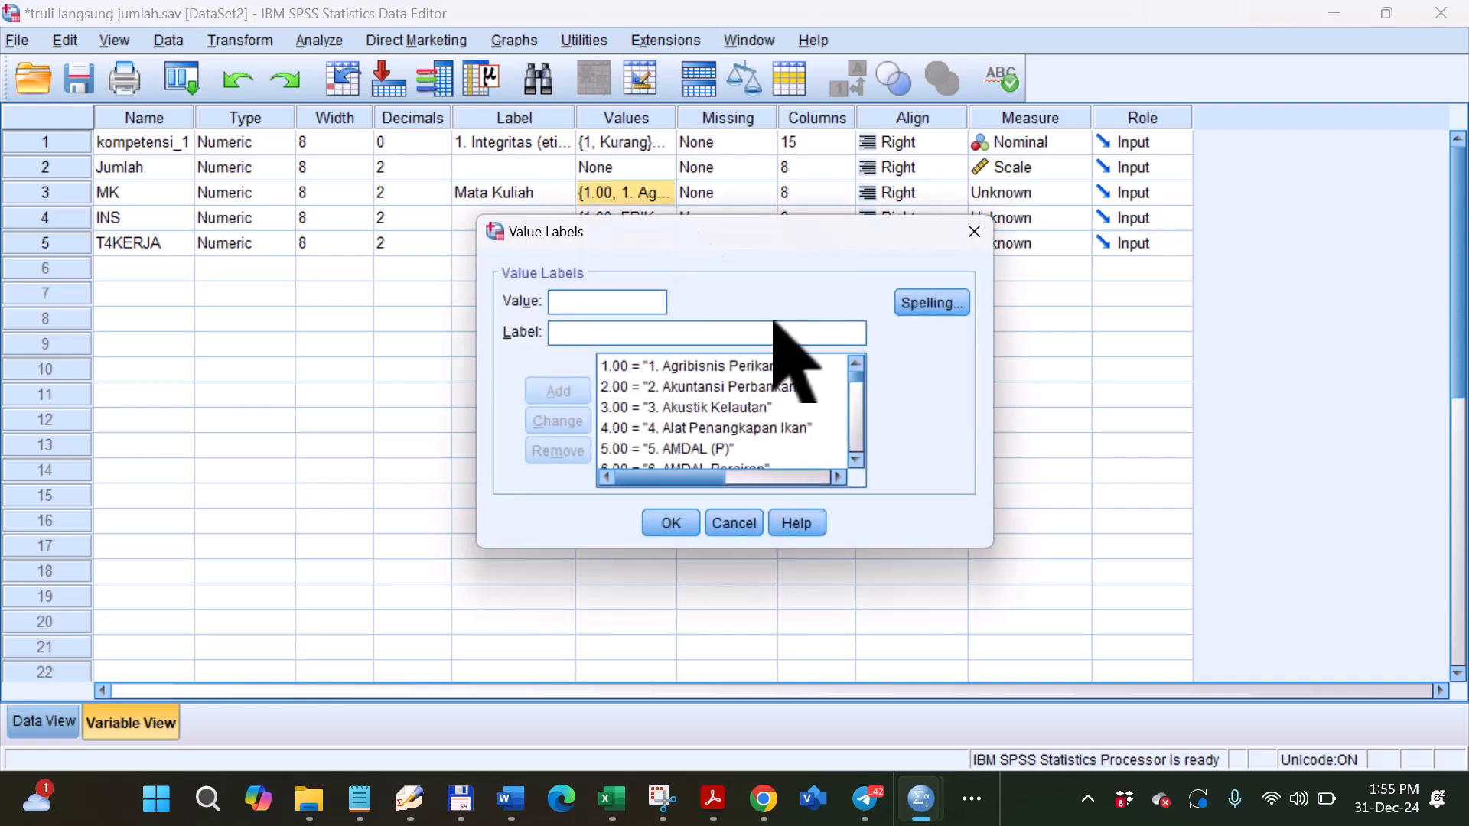
pyautogui.scroll(-10, 857, 383)
pyautogui.moveTo(857, 377); pyautogui.dragTo(856, 457)
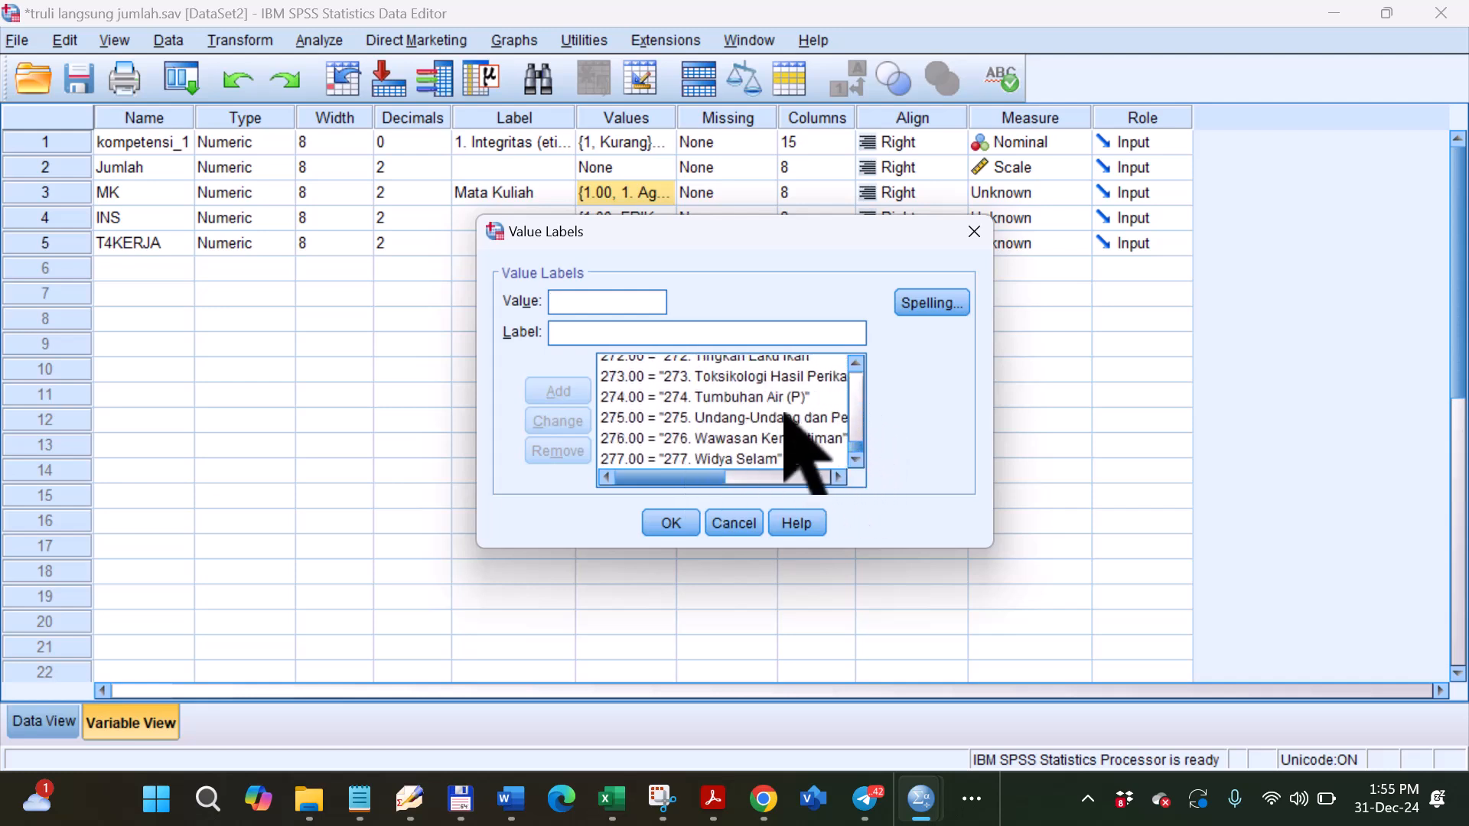
pyautogui.click(569, 329)
pyautogui.click(748, 524)
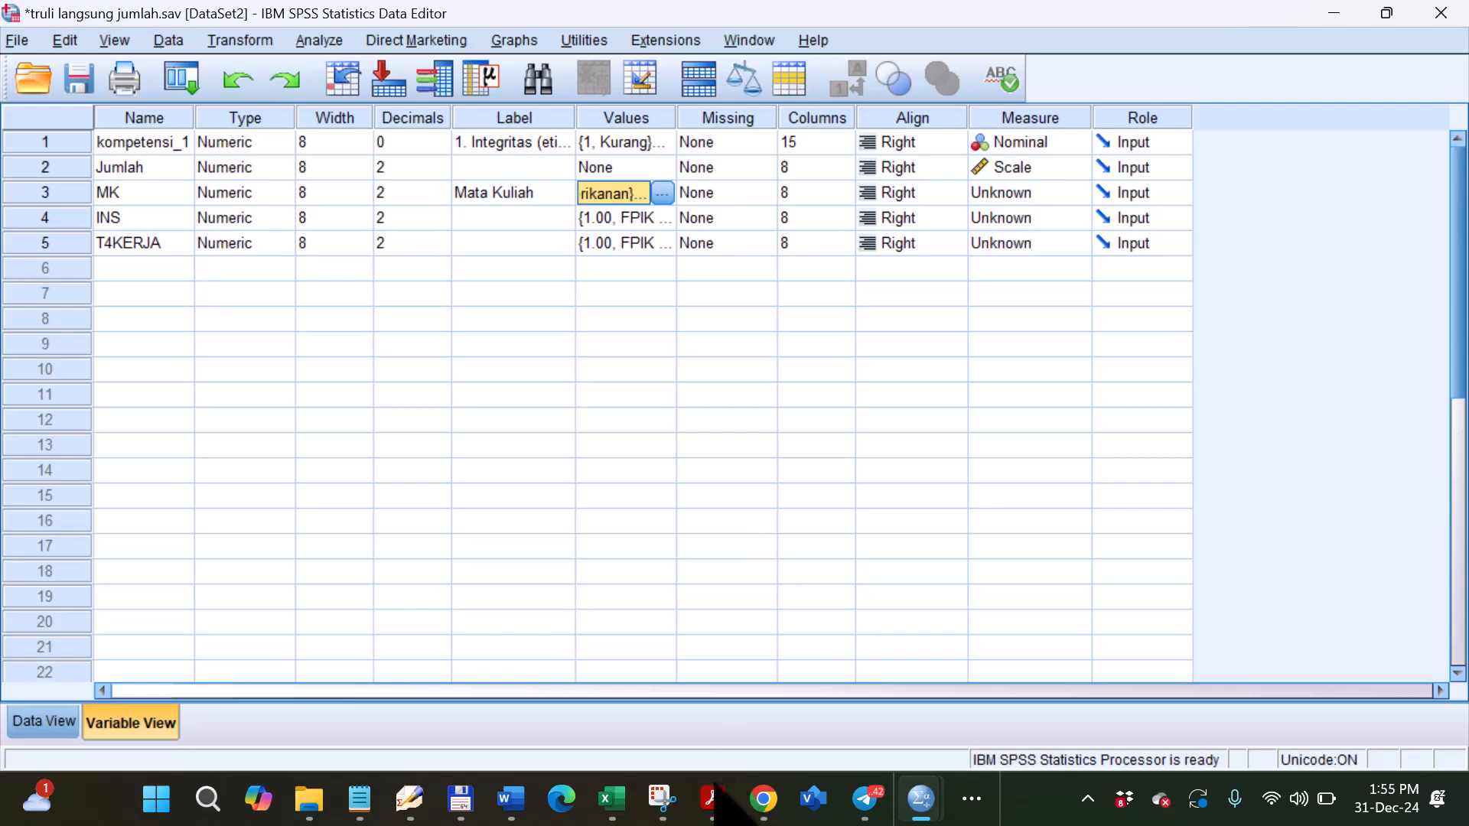
# Switch to Excel and review the T4KERJA label syntax on Sheet2 of Book1.xlsx.
pyautogui.click(611, 800)
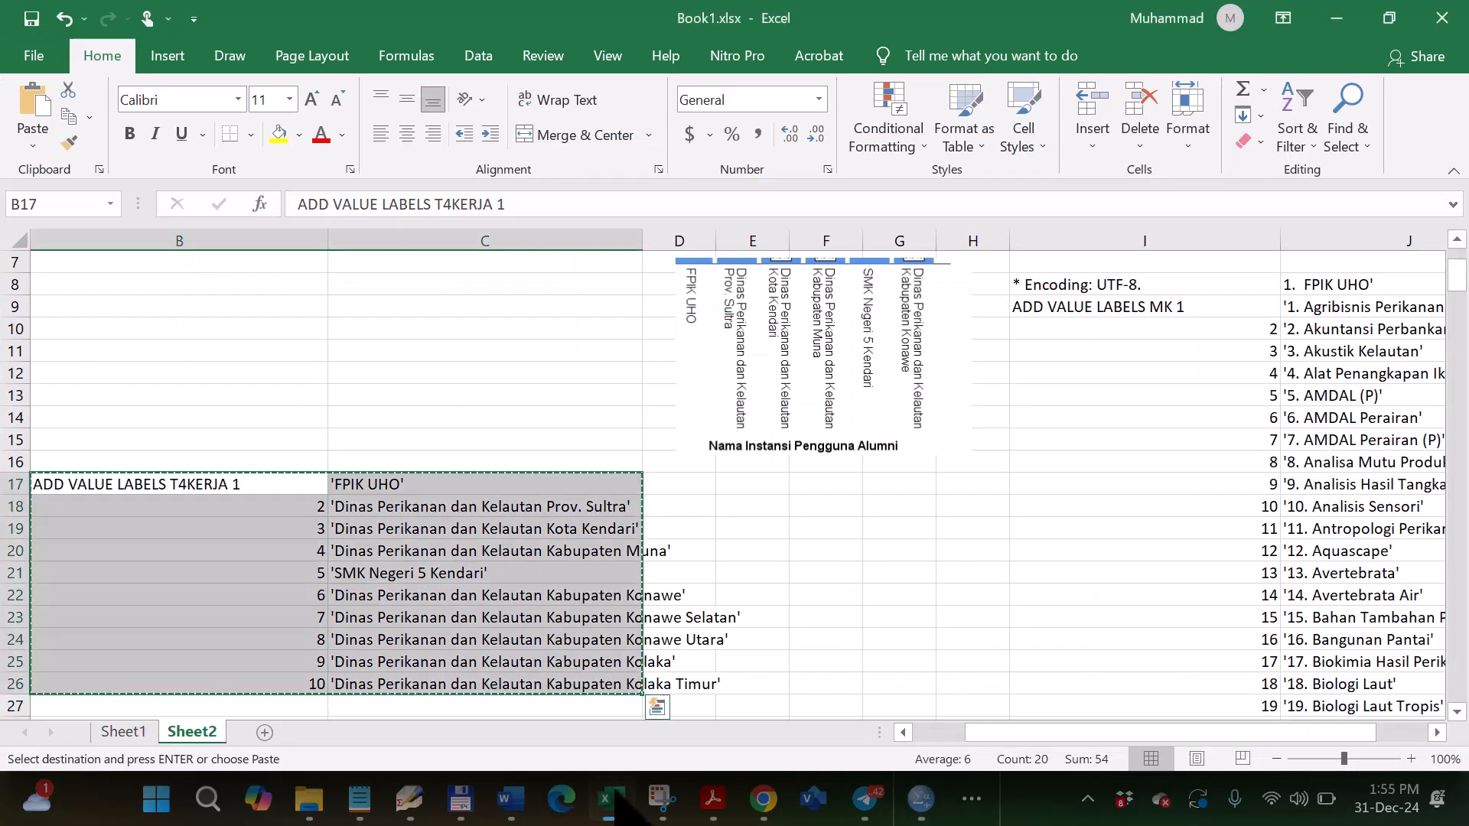
pyautogui.click(373, 313)
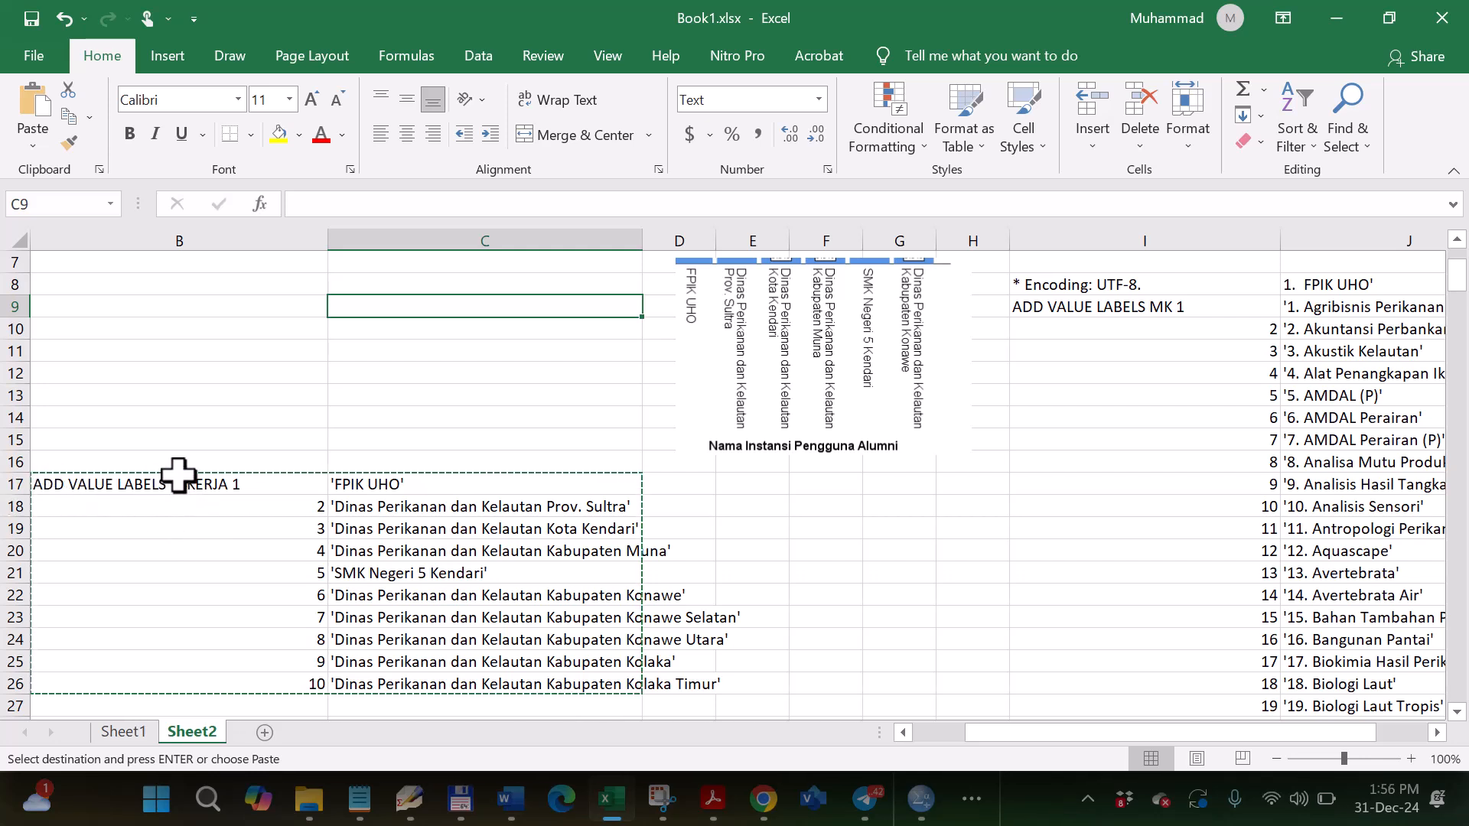
# Check how the label in C18 is written, and enter 'fpik uho' with one single quote on each side in cell C11.
pyautogui.click(402, 507)
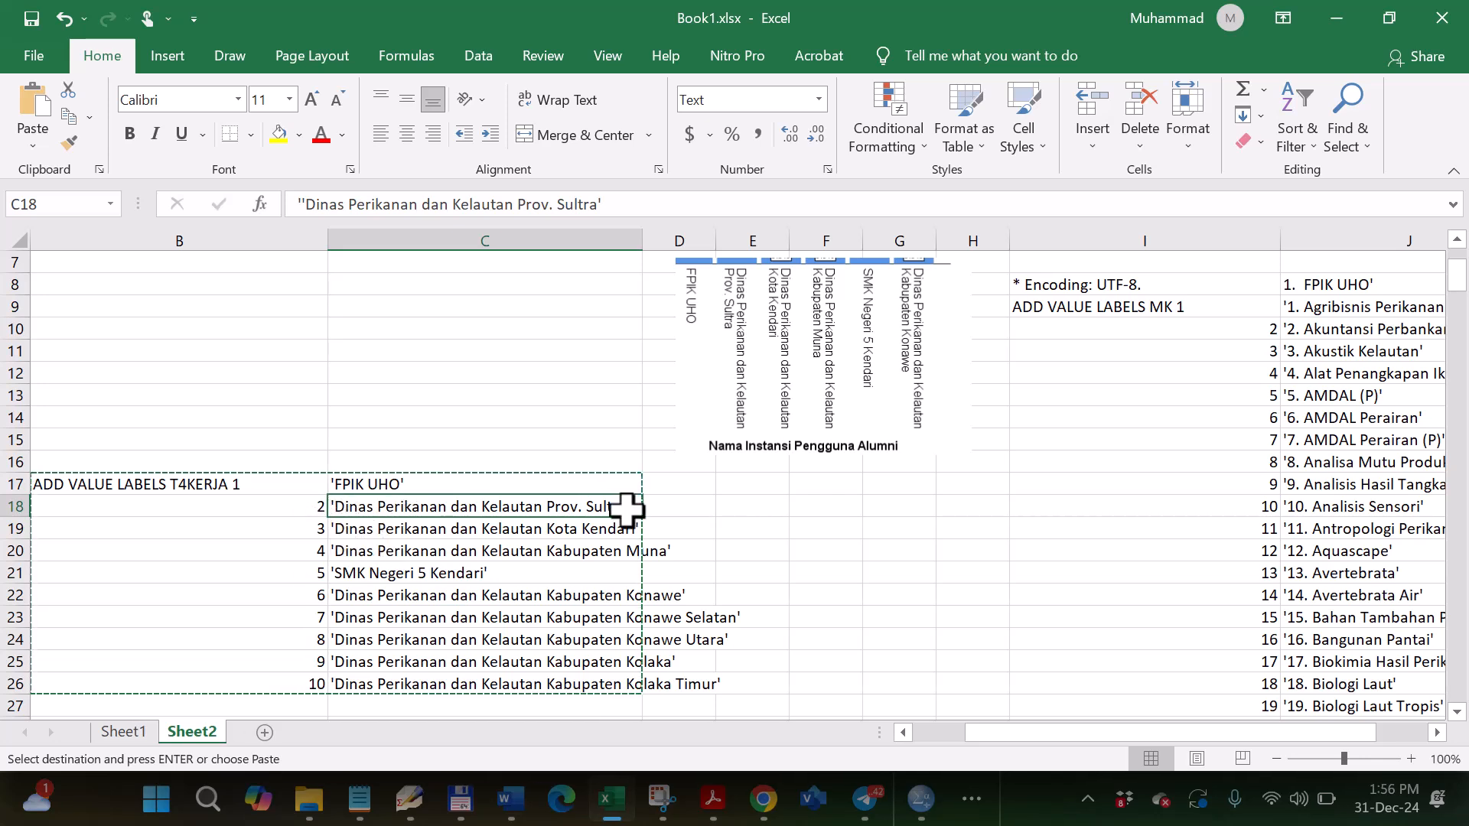
pyautogui.click(404, 358)
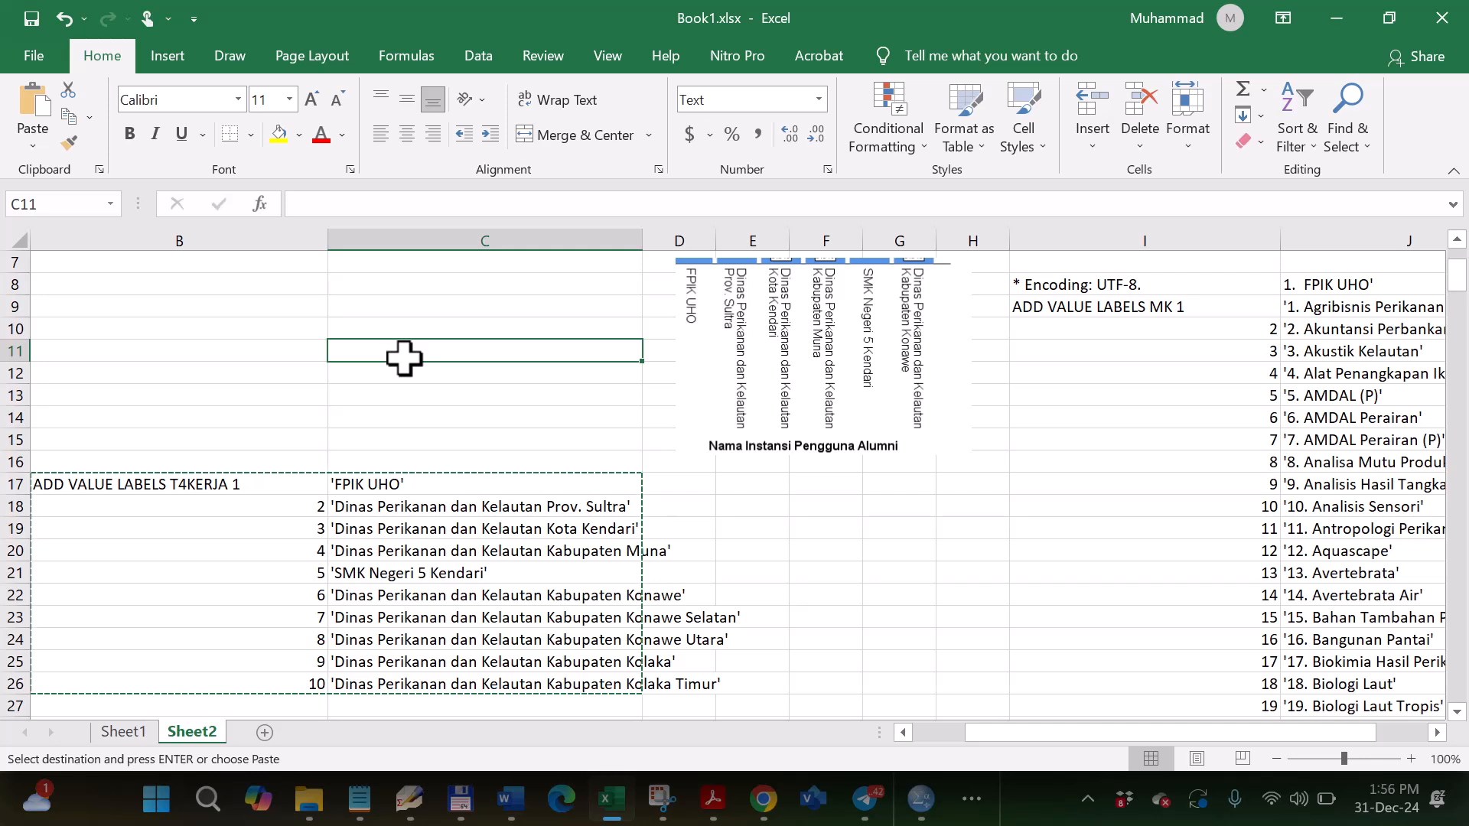
pyautogui.press('Escape')
pyautogui.write("'fpik uho")
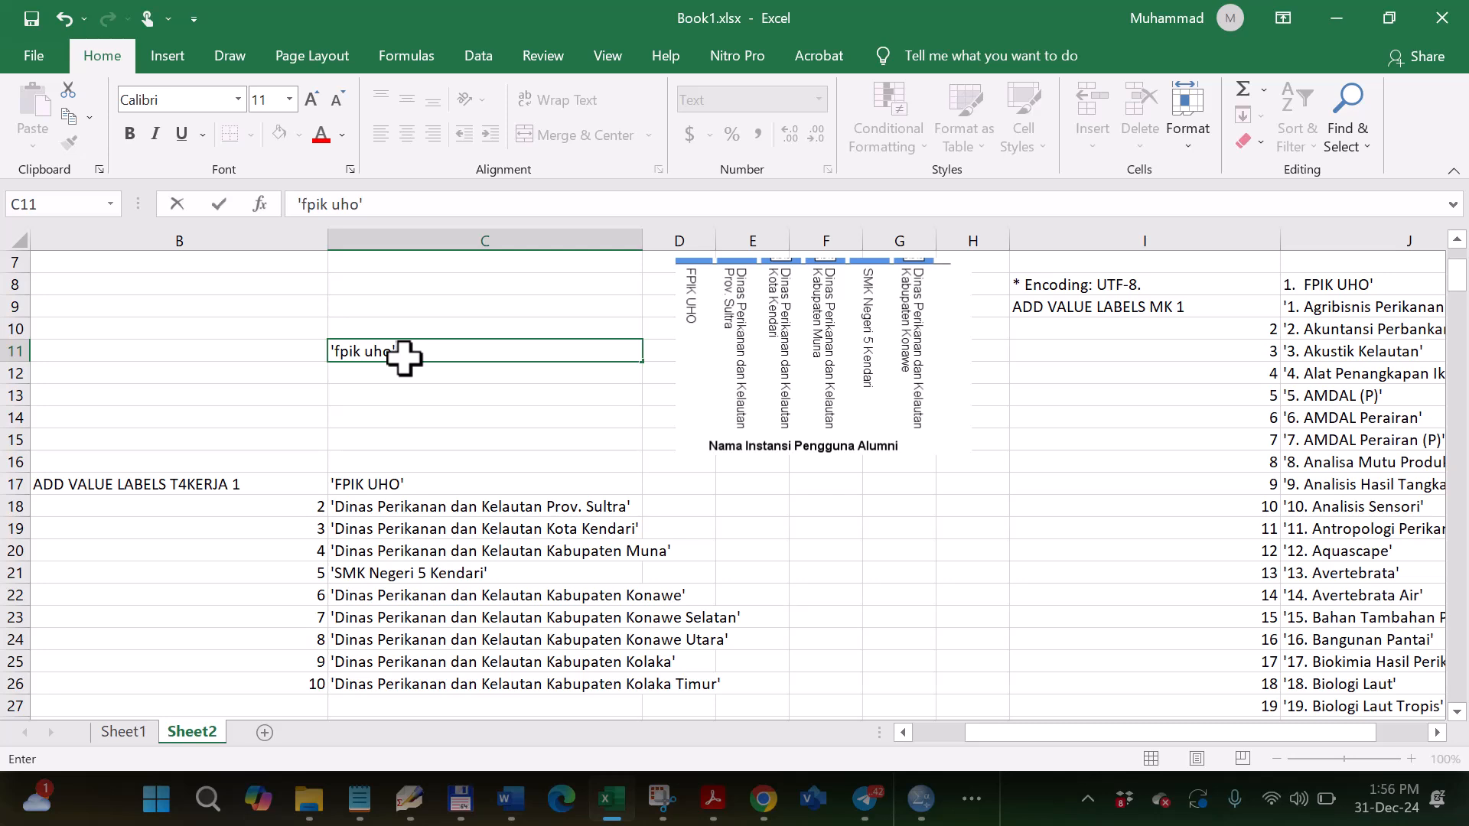
pyautogui.press('Return')
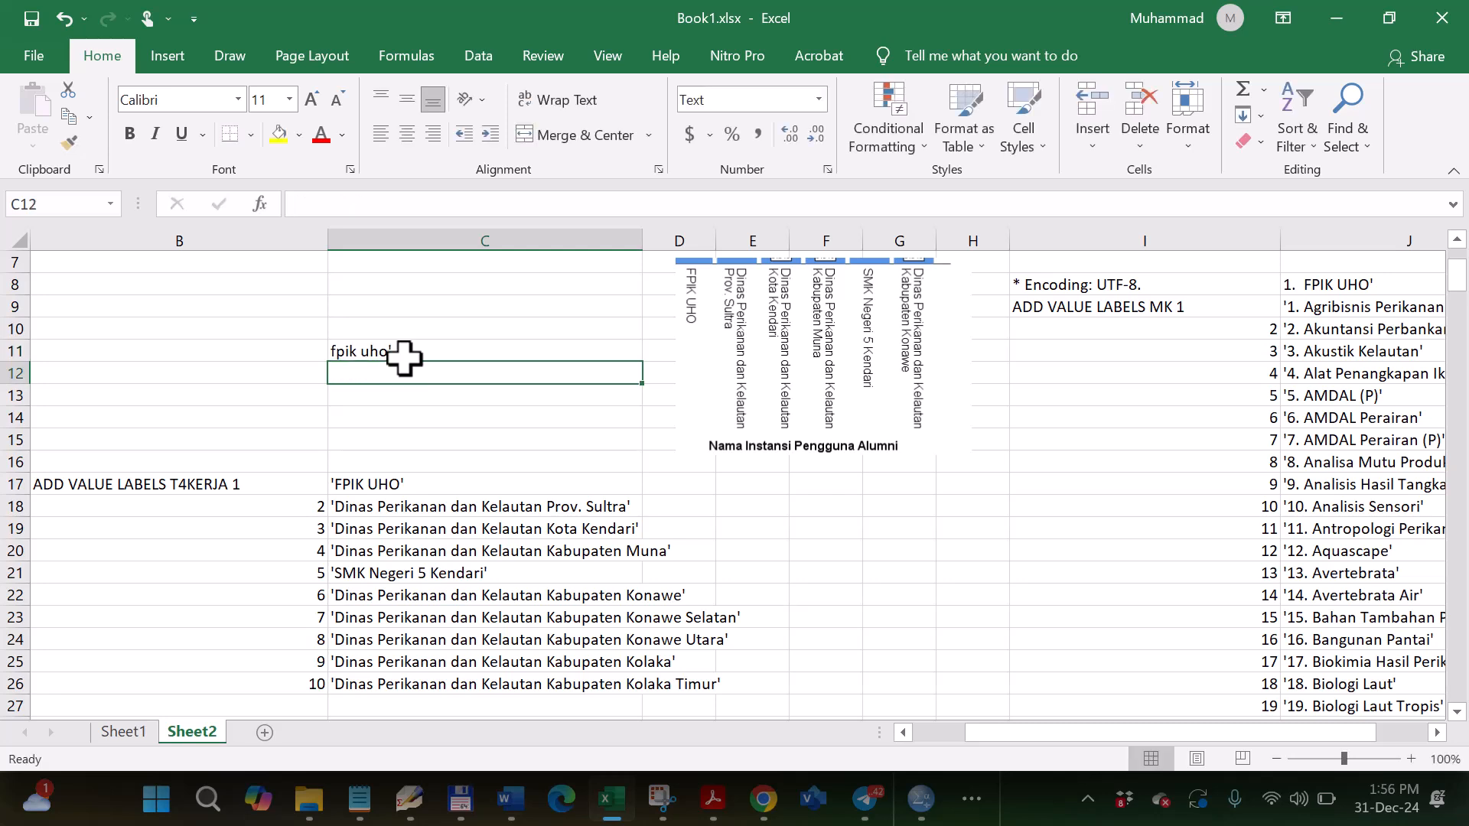
# Add a second apostrophe at the start of the C11 entry to keep the opening quote as part of the text.
pyautogui.click(392, 350)
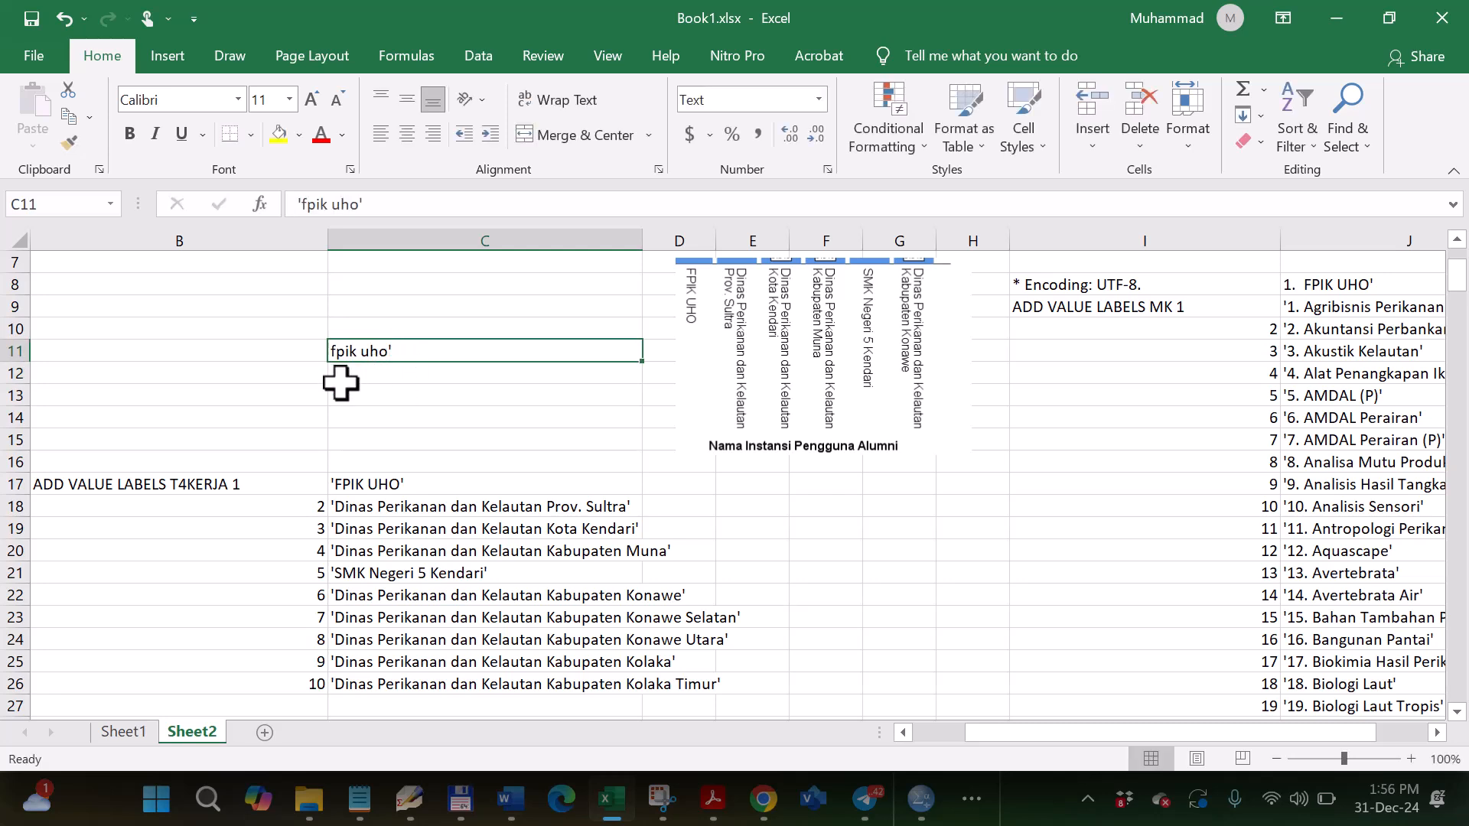
pyautogui.click(289, 206)
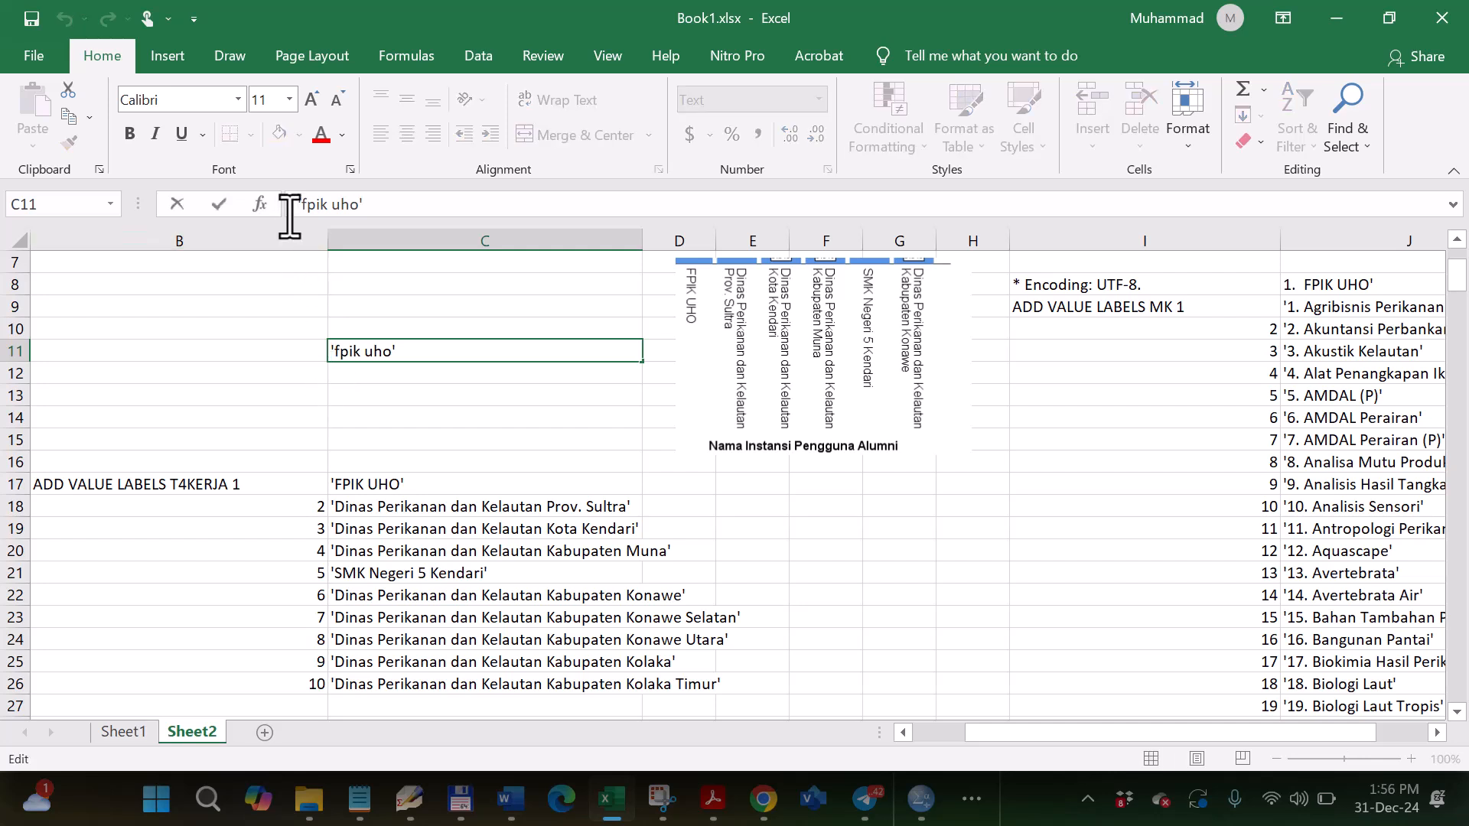
pyautogui.write("'")
pyautogui.press('Return')
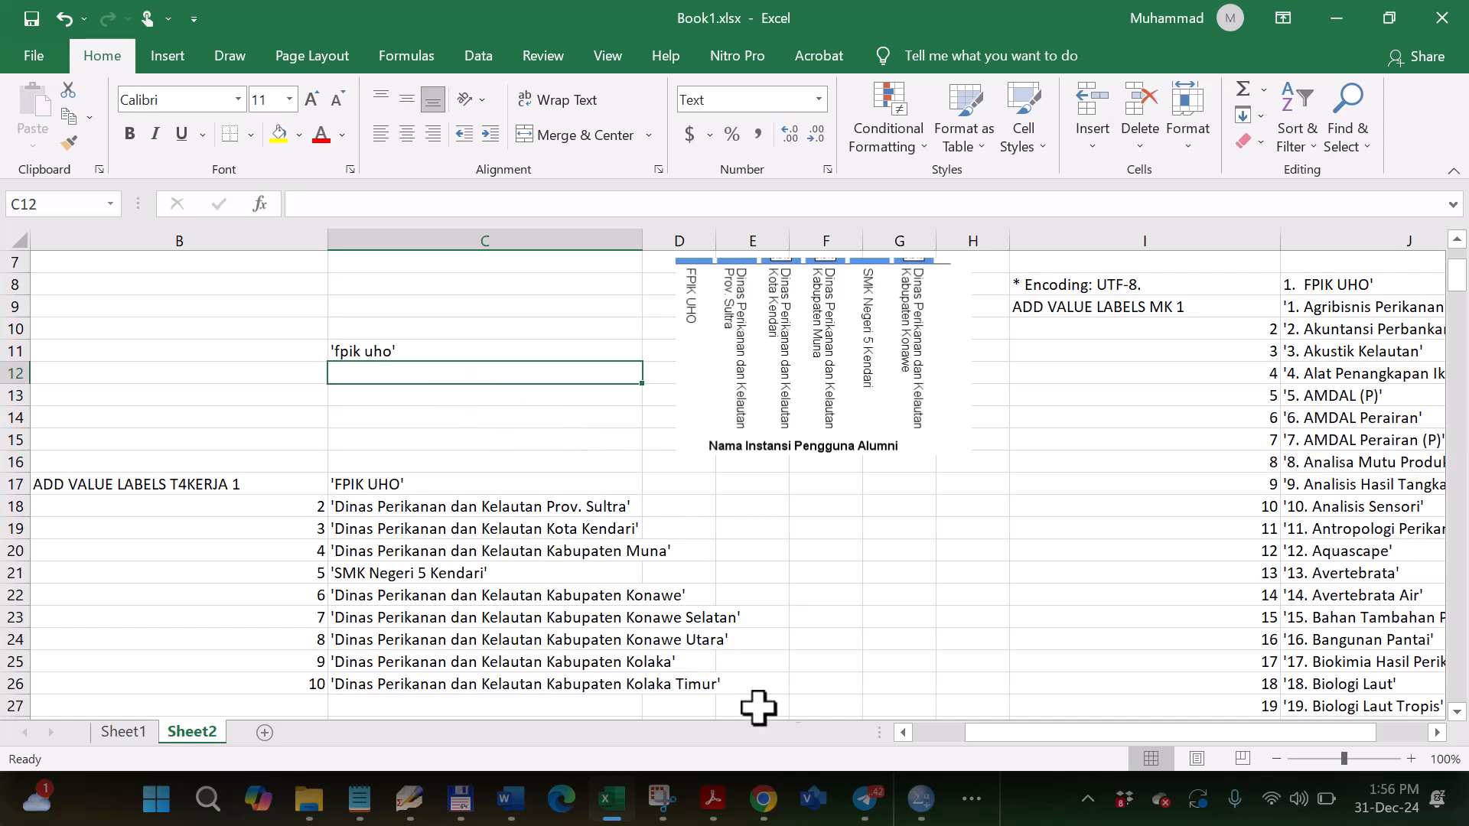
# Switch from Excel back to SPSS.
pyautogui.moveTo(918, 796)
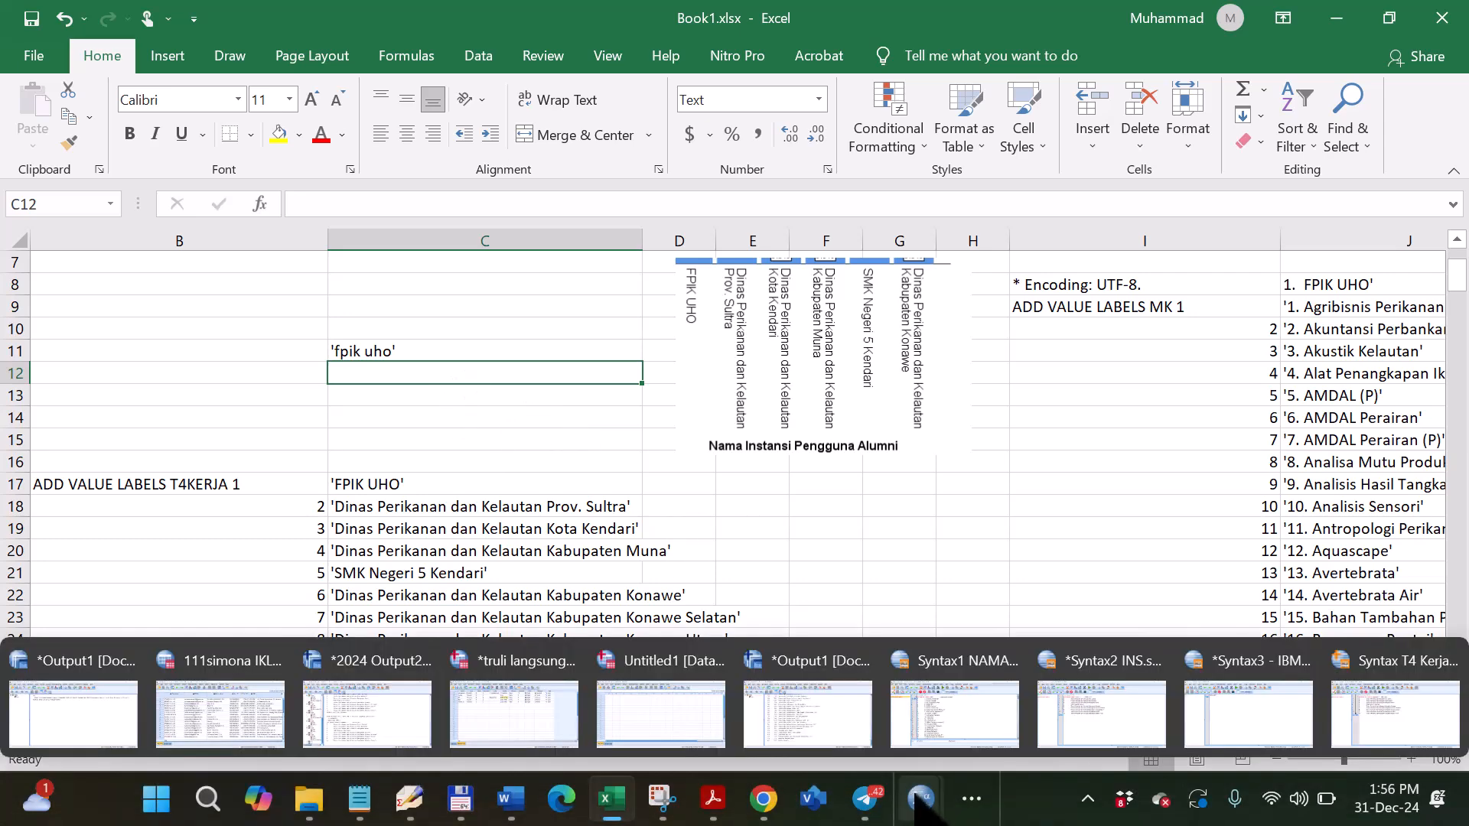